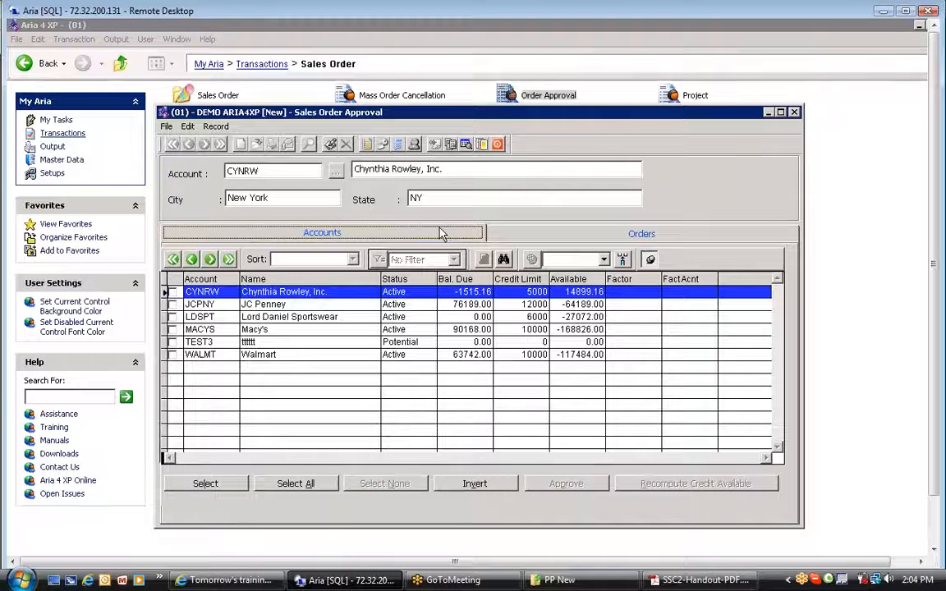
# View the orders listed for Chynthia Rowley, Inc. and return to the accounts list.
pyautogui.click(530, 235)
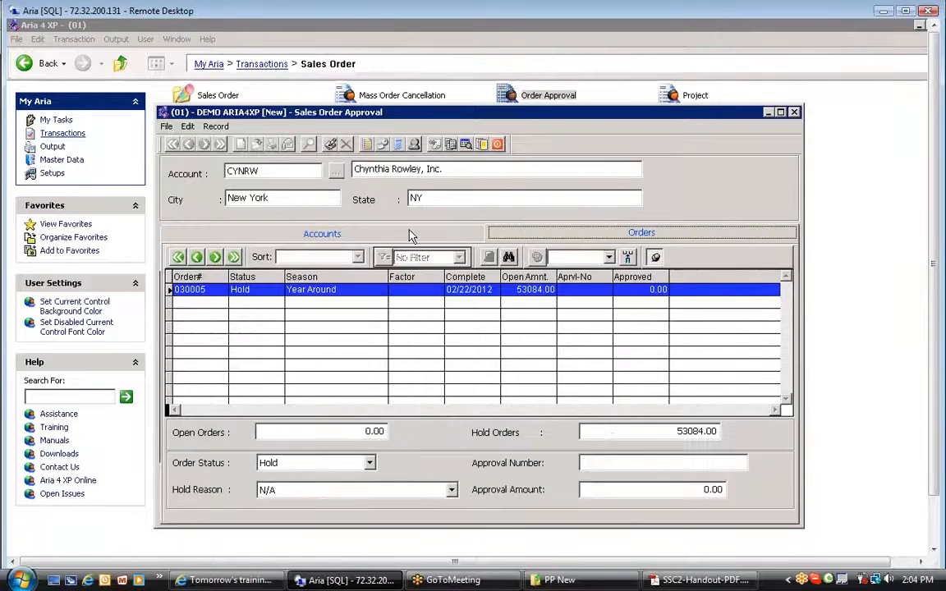
pyautogui.click(411, 236)
pyautogui.click(505, 238)
pyautogui.click(377, 236)
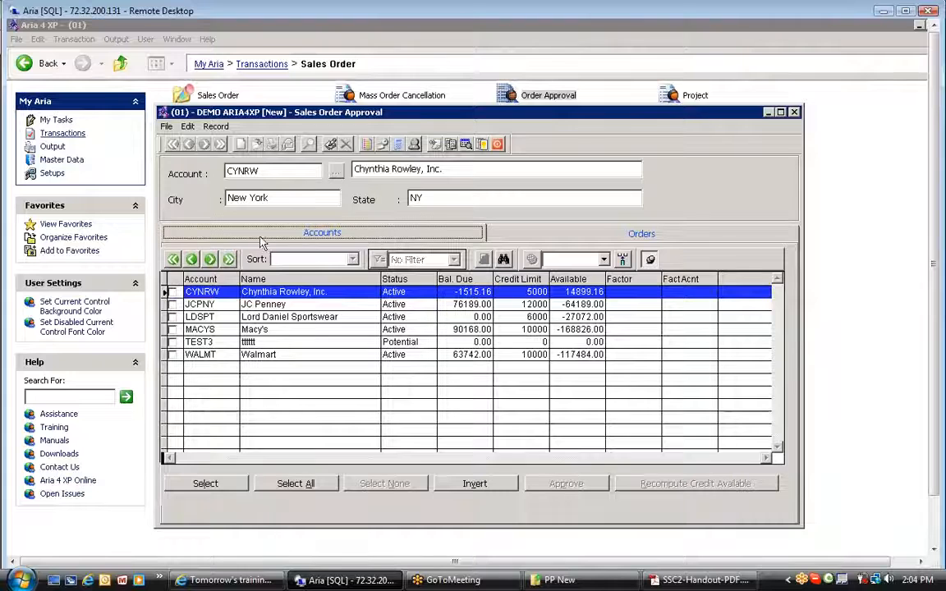
# Browse the accounts in the list from JC Penney downward and back up to Chynthia Rowley, Inc.
pyautogui.click(211, 305)
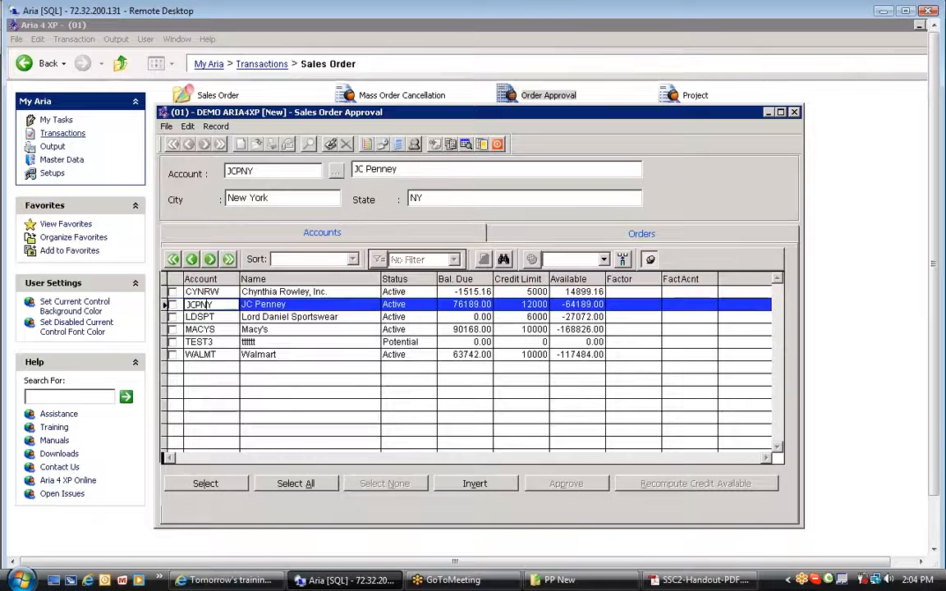
pyautogui.press('Down')
pyautogui.press('Down')
pyautogui.press('Down')
pyautogui.press('Down')
pyautogui.press('Up')
pyautogui.press('Up')
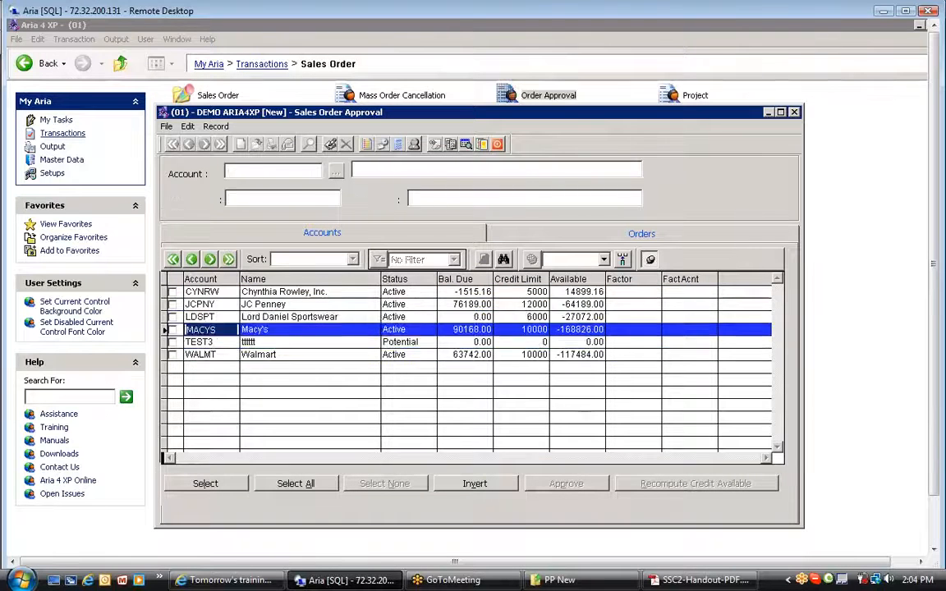
pyautogui.press('Up')
pyautogui.press('Up')
pyautogui.press('Up')
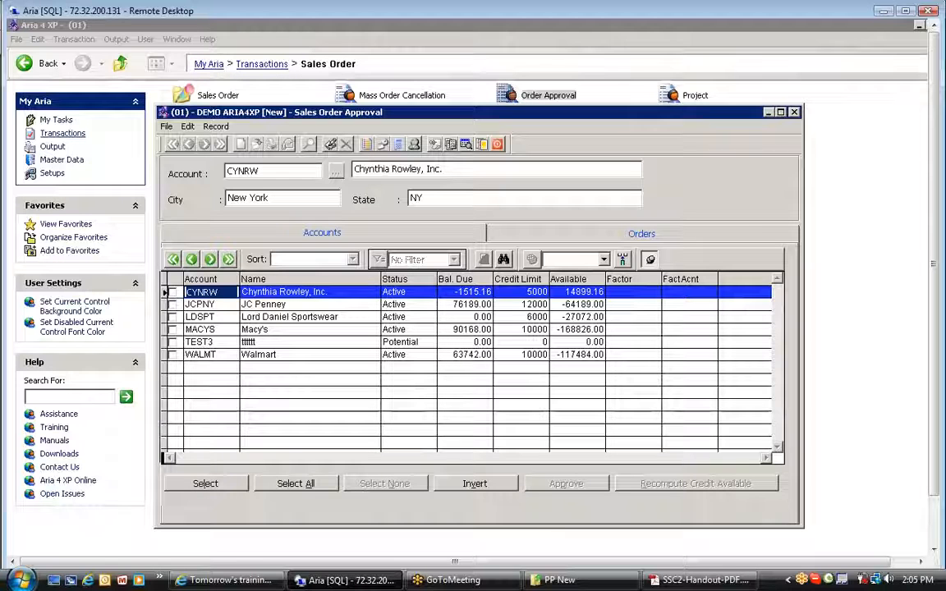
# Examine the name, status, balance due, credit limit and available credit of the first accounts in the list.
pyautogui.click(281, 292)
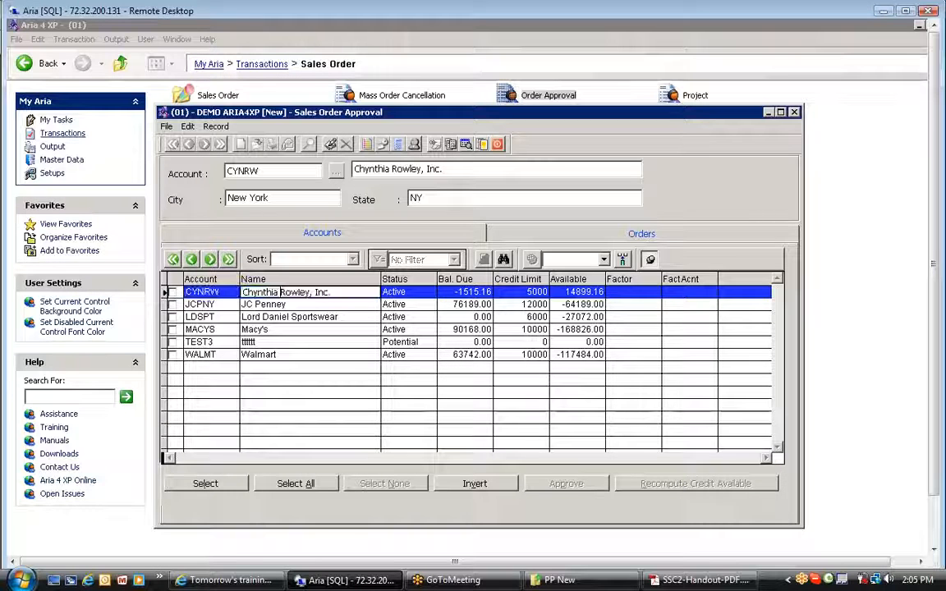
pyautogui.click(408, 292)
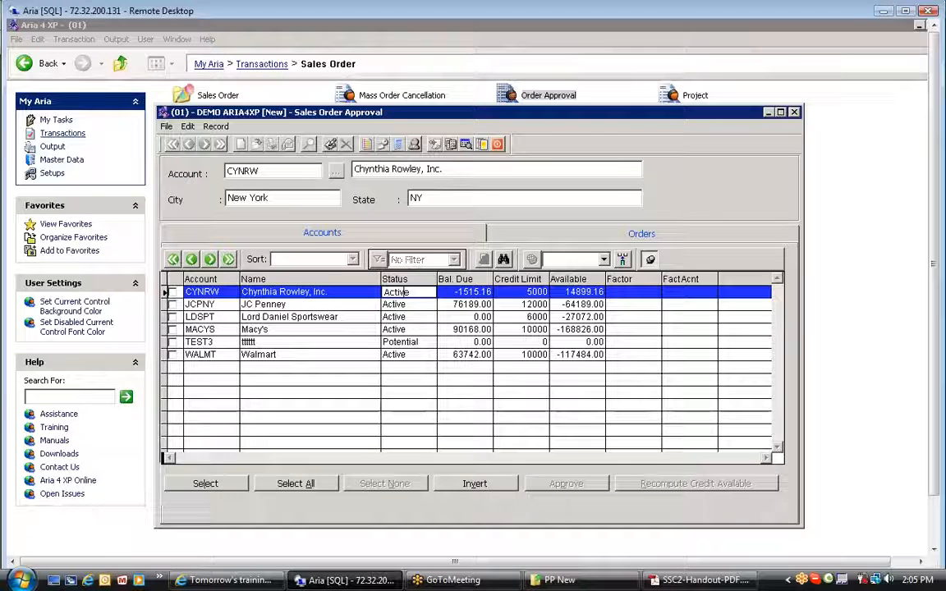
pyautogui.click(455, 293)
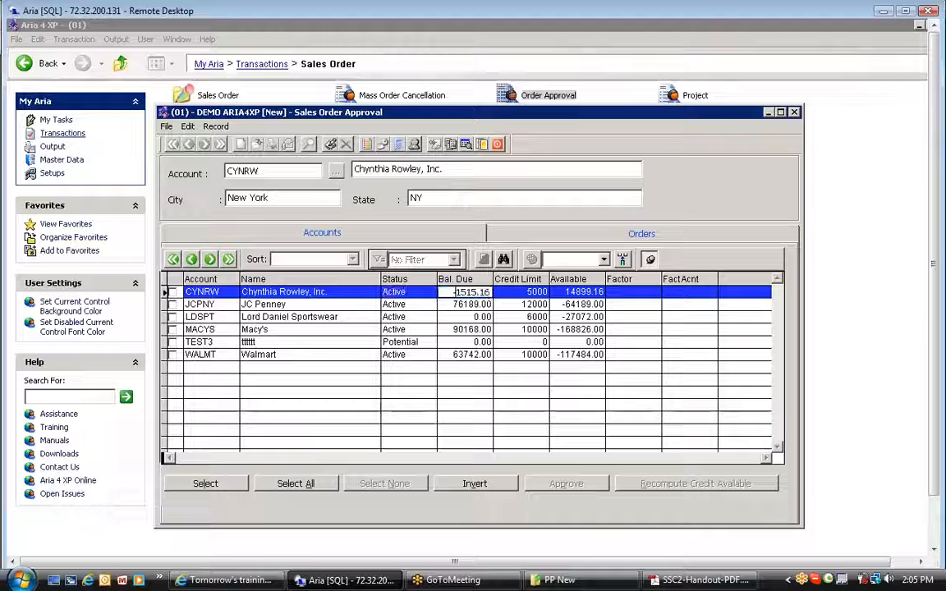
pyautogui.click(465, 305)
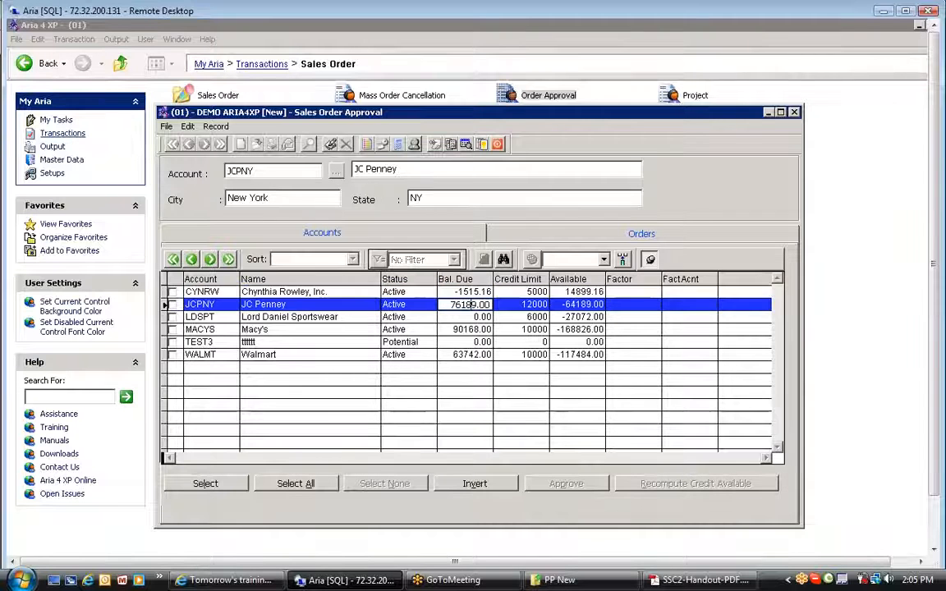
pyautogui.click(470, 292)
pyautogui.click(523, 293)
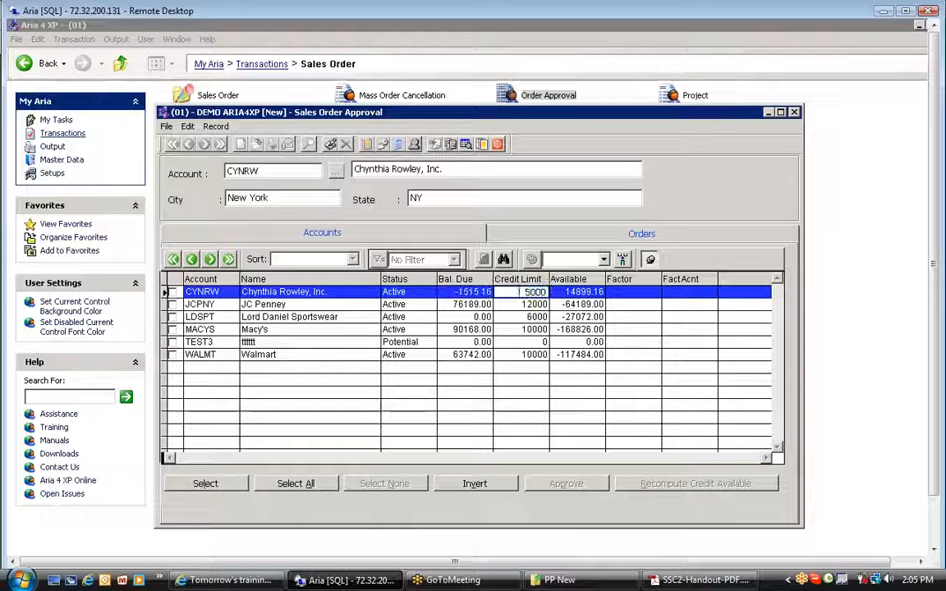
pyautogui.click(522, 305)
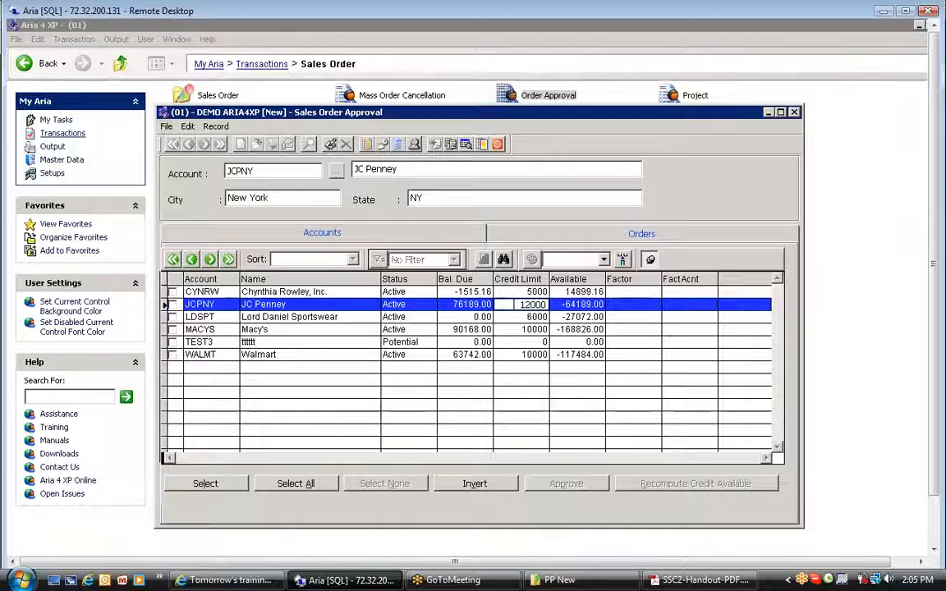
pyautogui.click(573, 293)
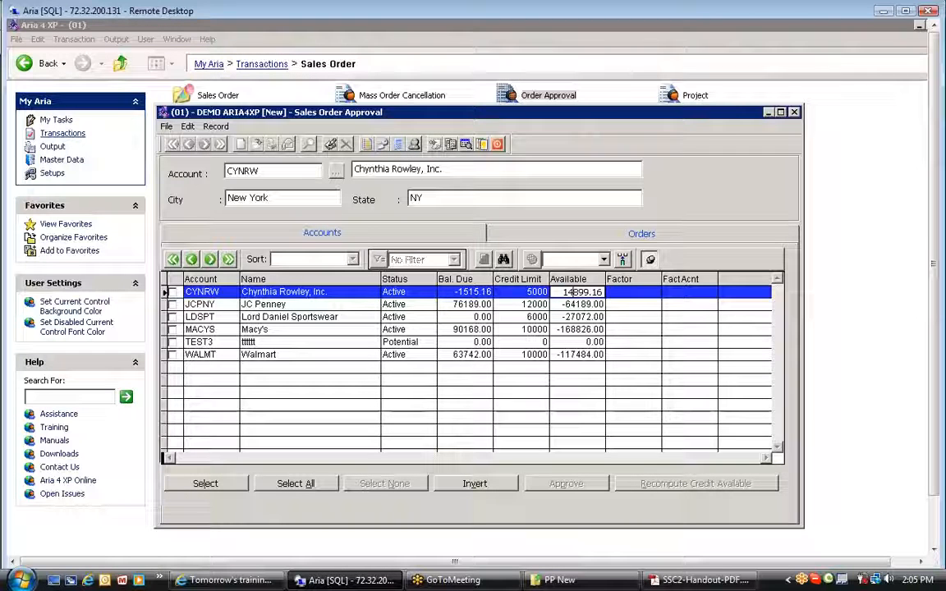
pyautogui.click(537, 304)
pyautogui.click(526, 317)
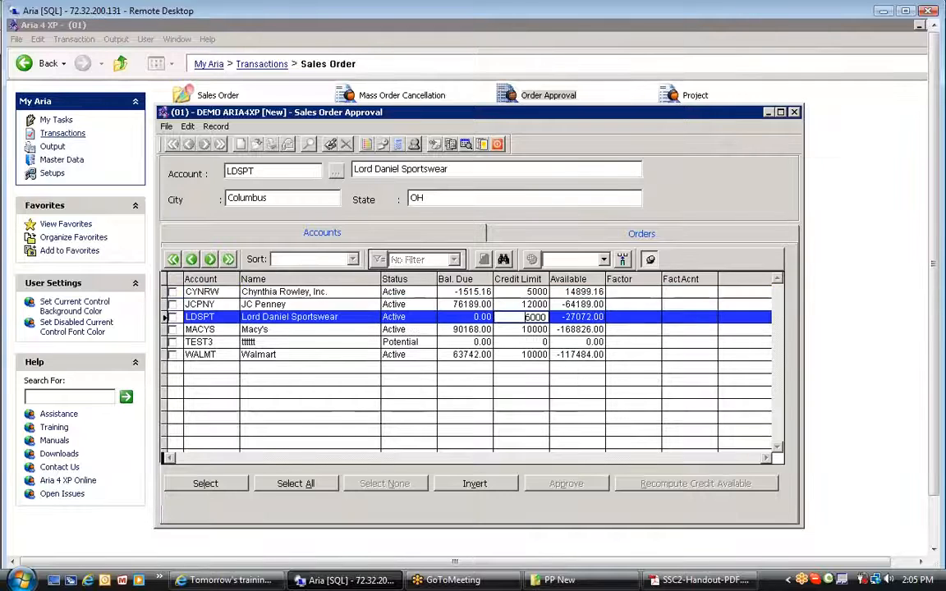
pyautogui.click(507, 293)
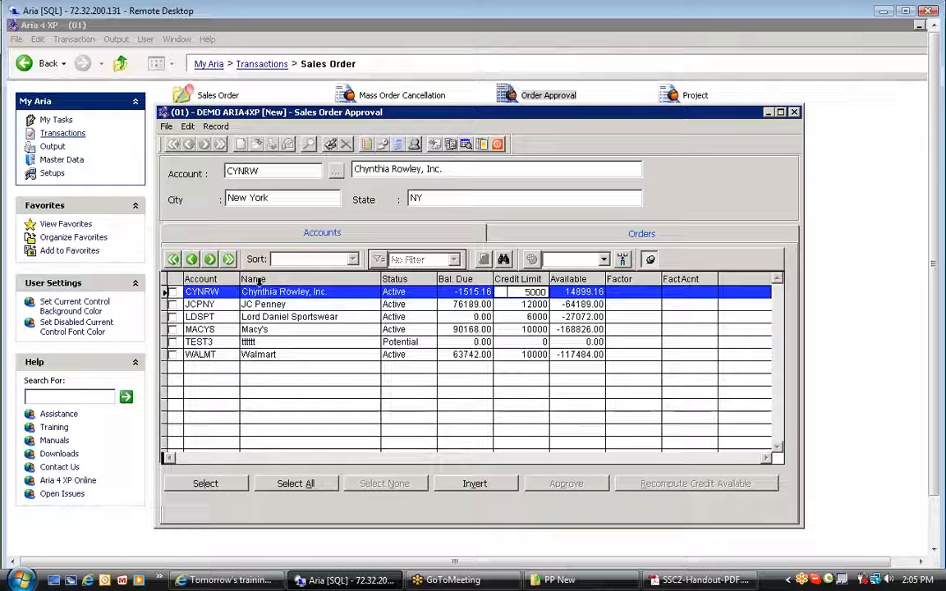
# Make Chynthia Rowley, Inc. the current account, review its orders, and return to the accounts list.
pyautogui.click(201, 305)
pyautogui.click(204, 292)
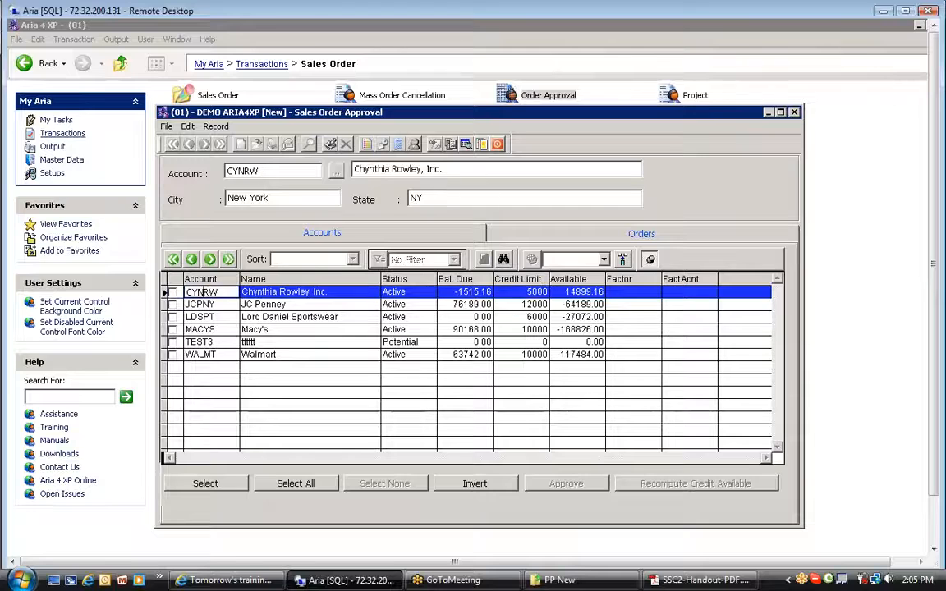
pyautogui.click(586, 237)
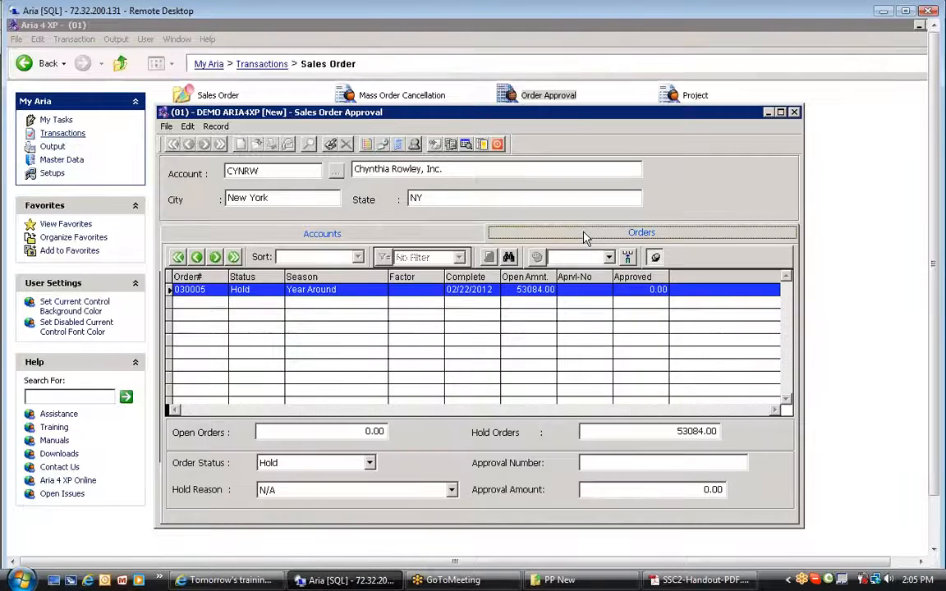
pyautogui.click(398, 236)
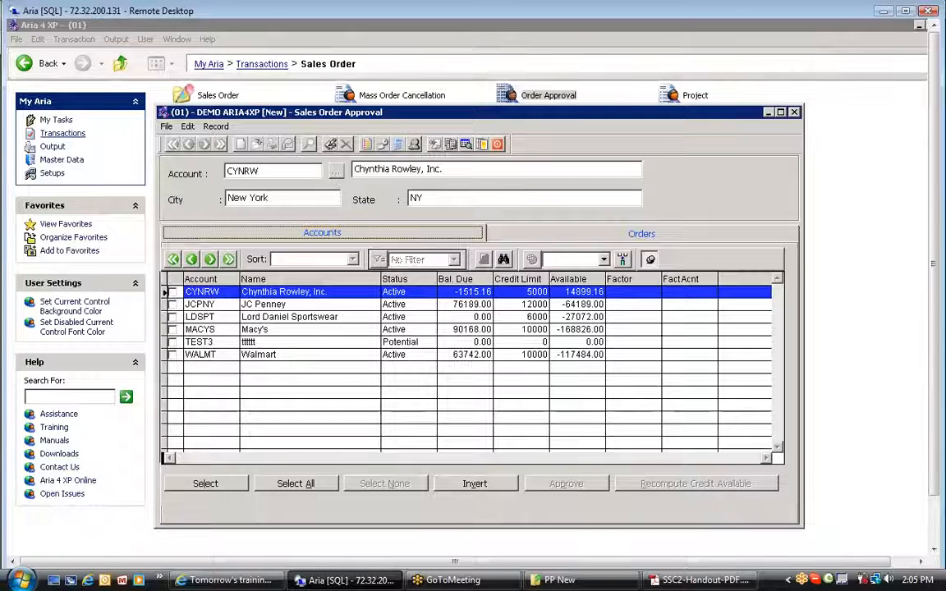
pyautogui.click(639, 234)
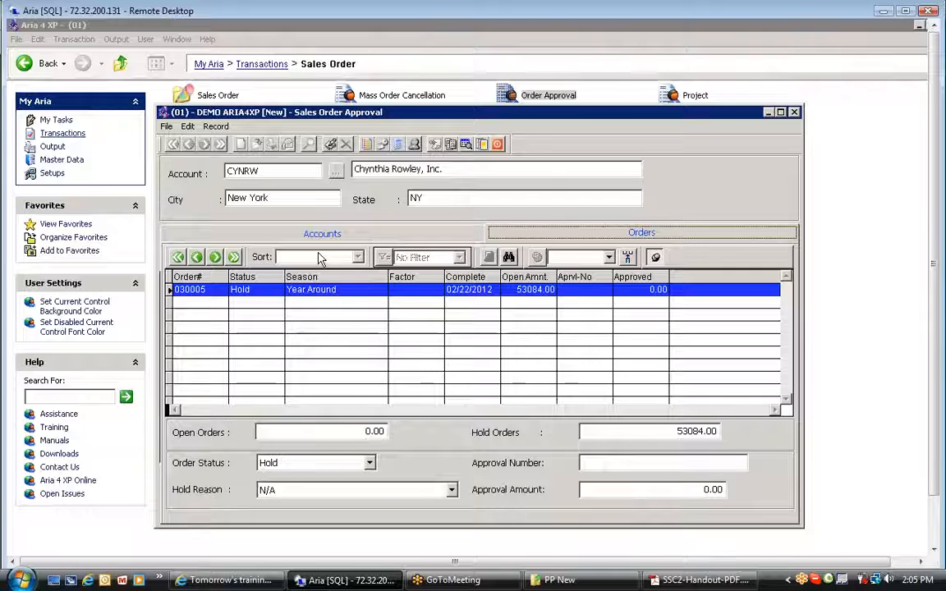
pyautogui.click(295, 229)
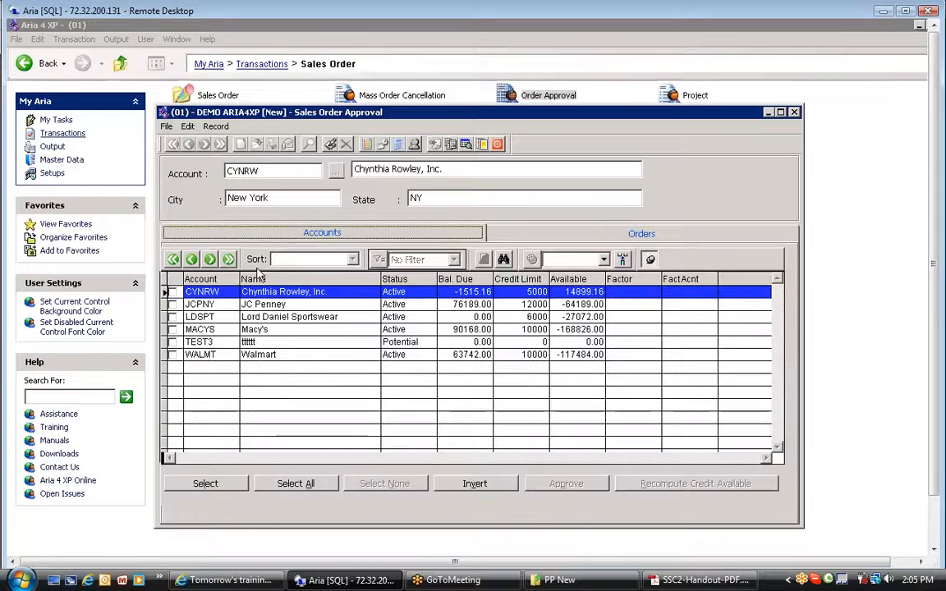
pyautogui.click(211, 305)
pyautogui.press('Down')
pyautogui.press('Down')
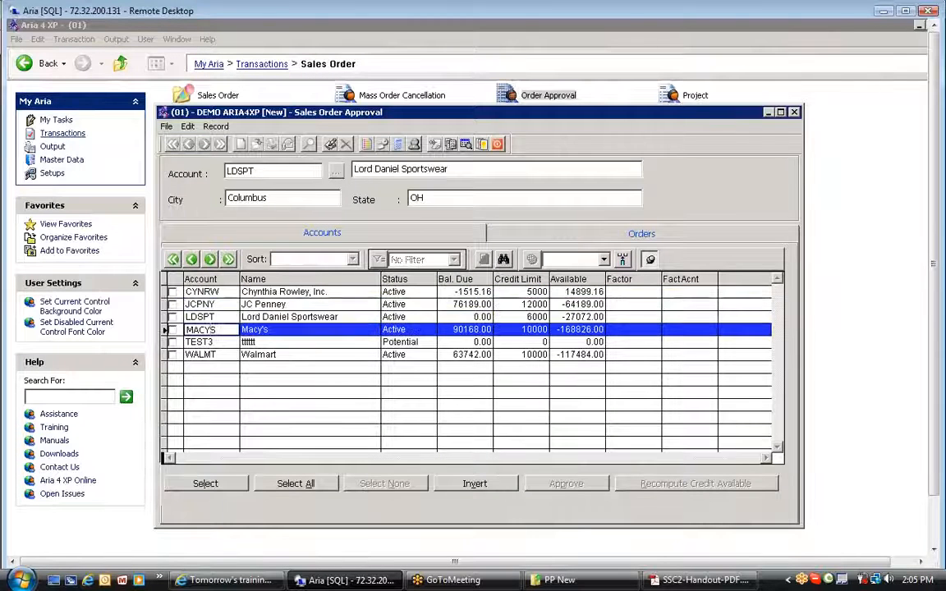
pyautogui.click(532, 238)
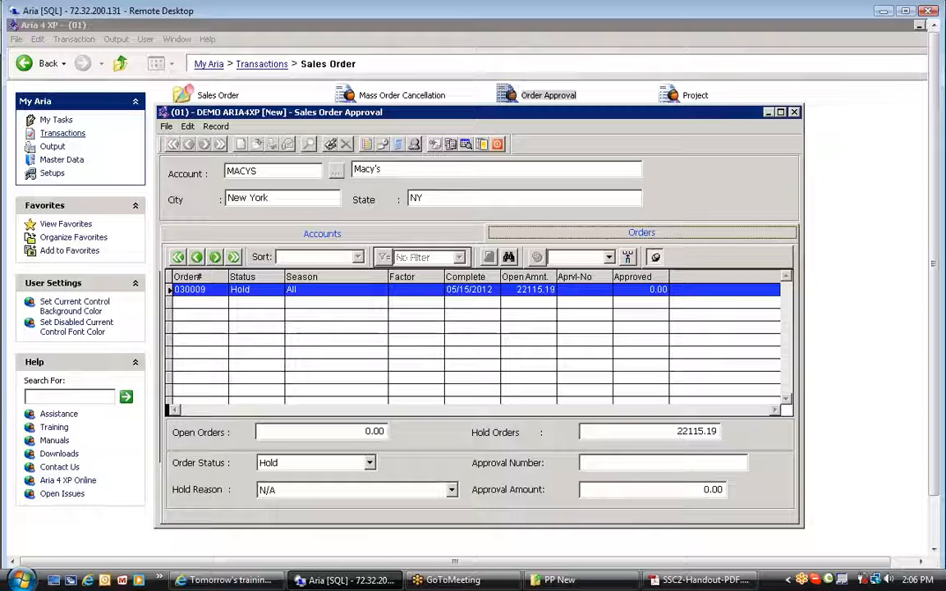
pyautogui.click(245, 290)
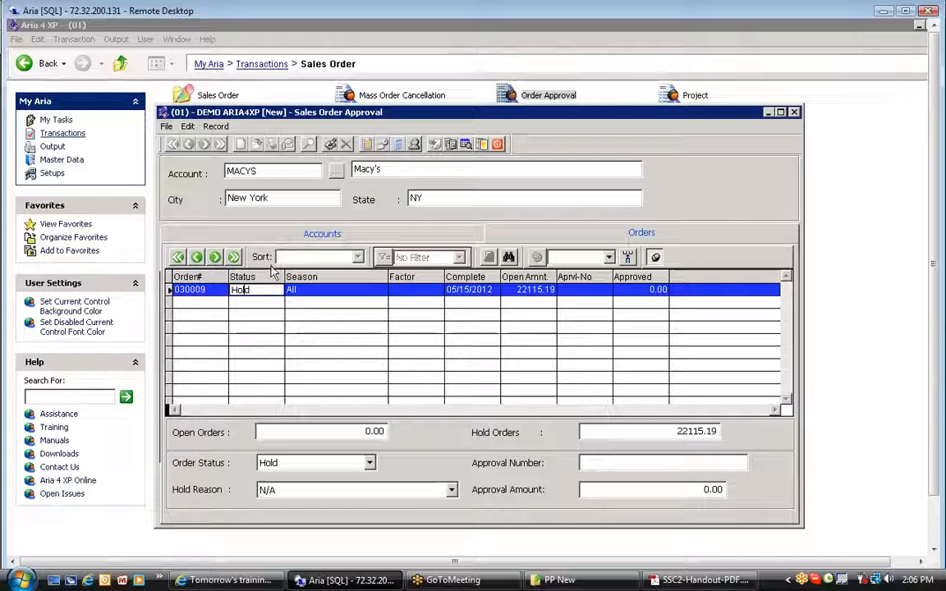
pyautogui.click(283, 240)
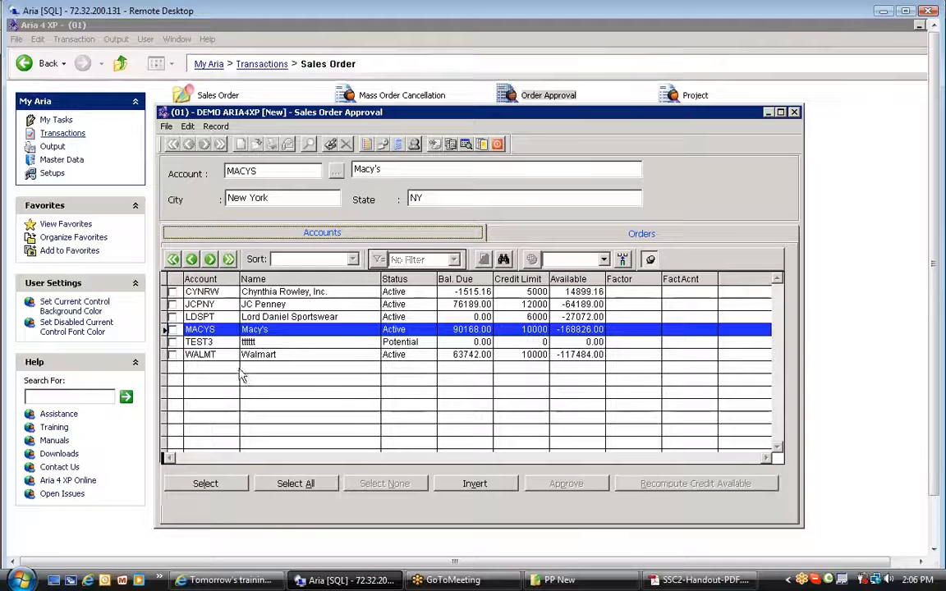
# Try marking all accounts and Macy's alone for approval, and clear the marks.
pyautogui.click(287, 486)
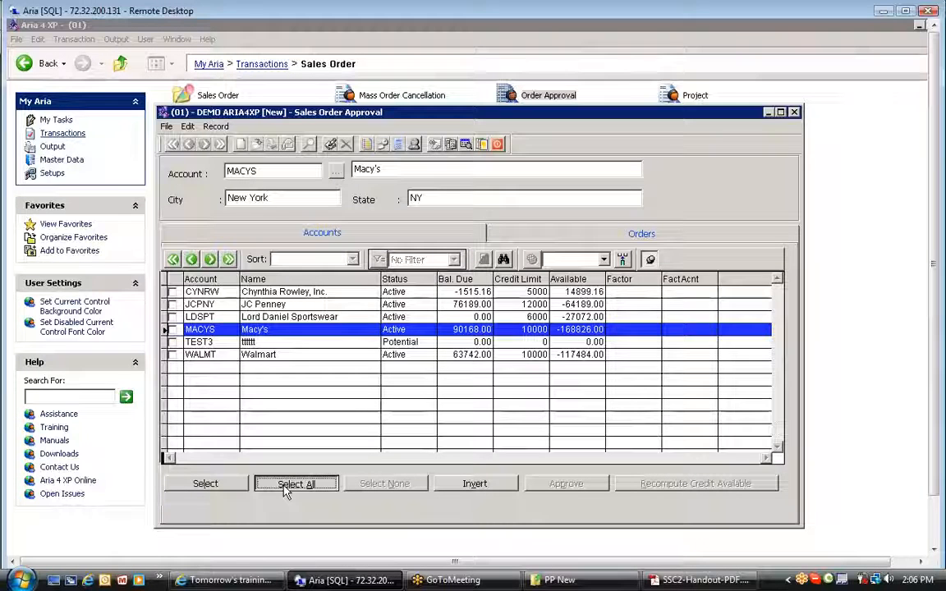
pyautogui.click(205, 485)
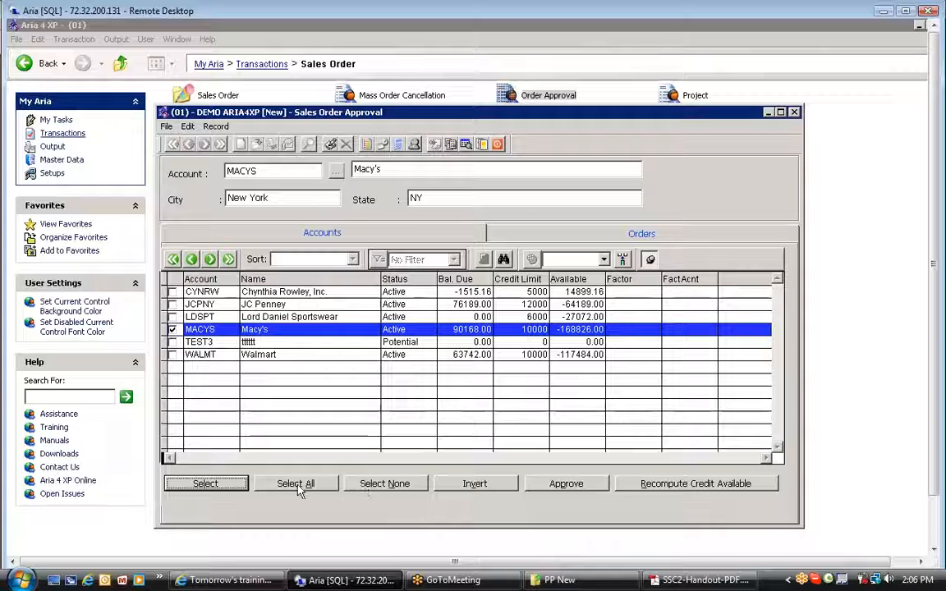
pyautogui.click(364, 485)
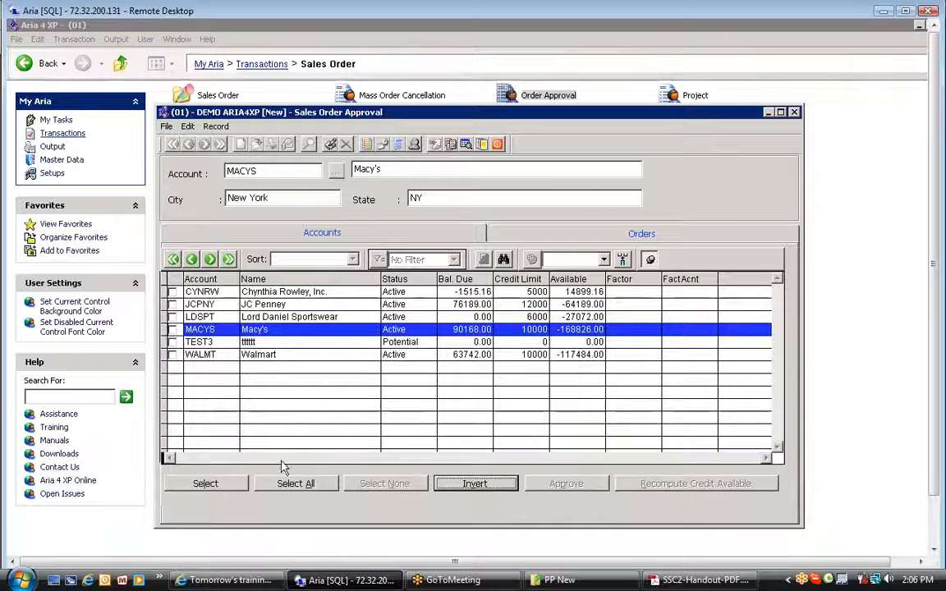
# Mark Chynthia Rowley, Inc. and try to approve its orders based on its credit limit and available credit.
pyautogui.click(206, 483)
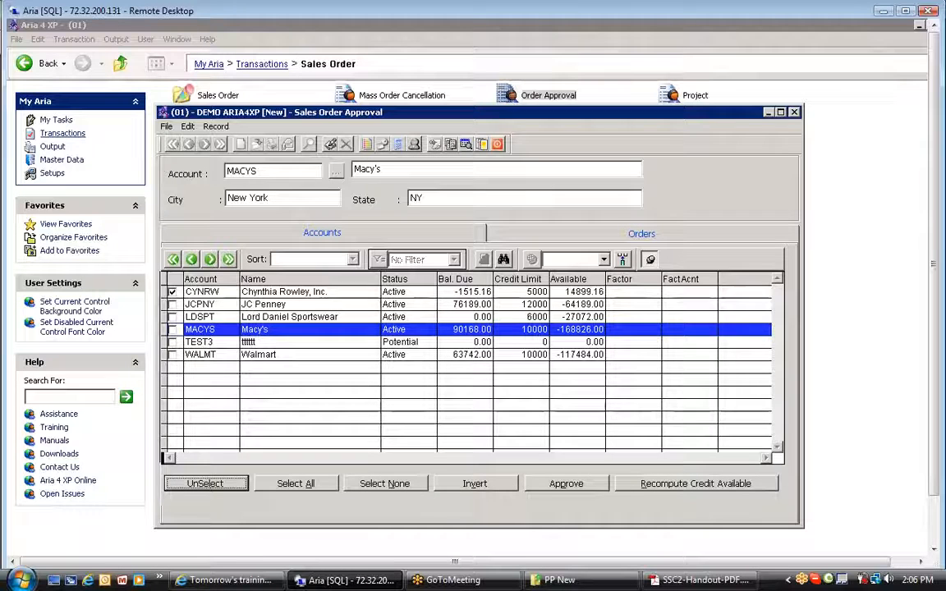
pyautogui.click(201, 293)
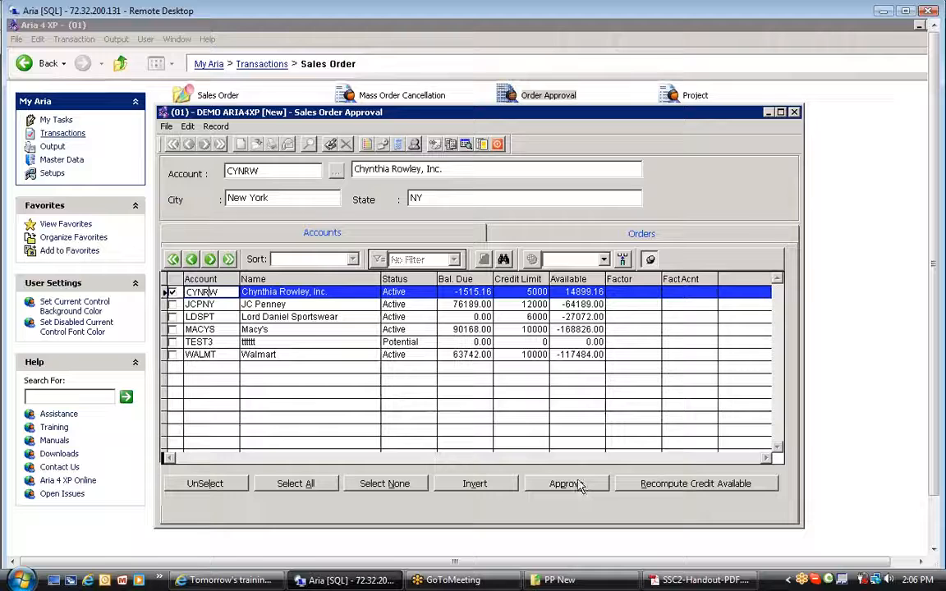
pyautogui.click(554, 292)
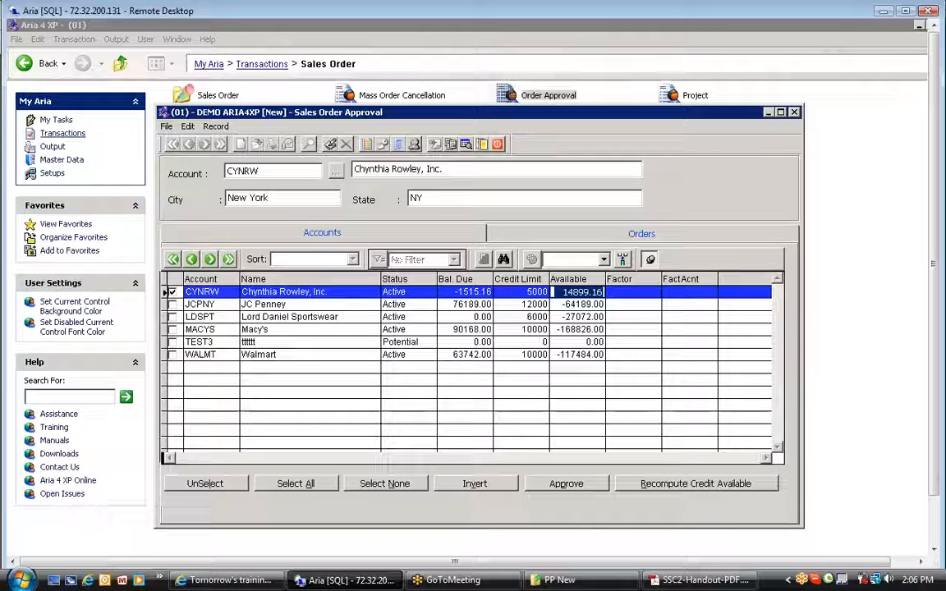
pyautogui.click(520, 293)
pyautogui.click(564, 292)
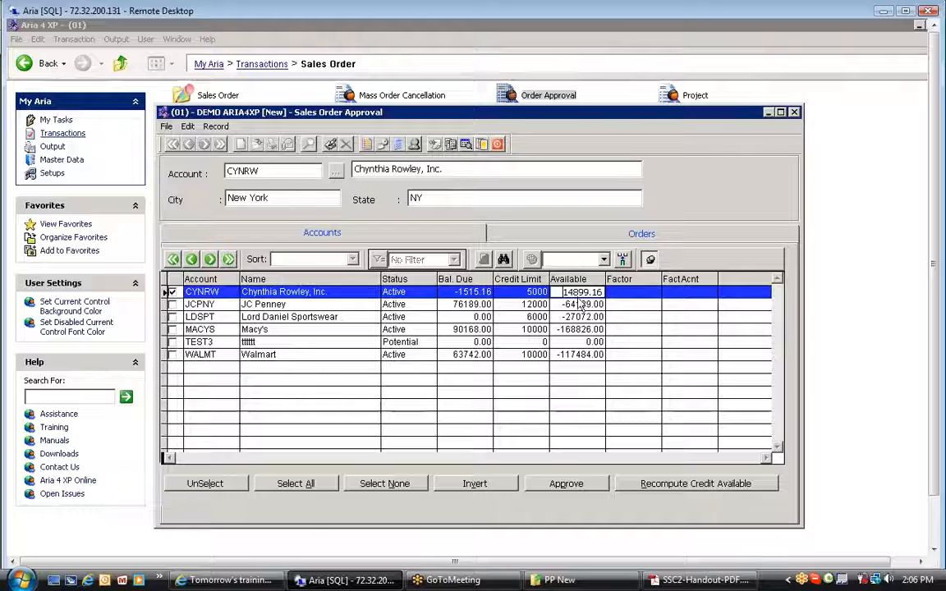
pyautogui.click(569, 486)
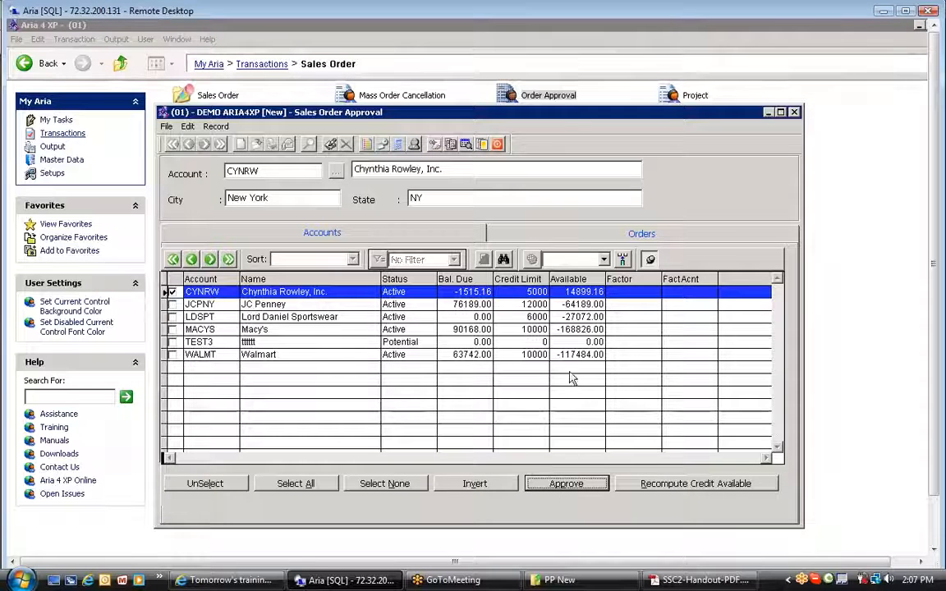
# Set the status of the held order of Chynthia Rowley, Inc. to Open, and enter app#12345 as its approval number.
pyautogui.click(602, 237)
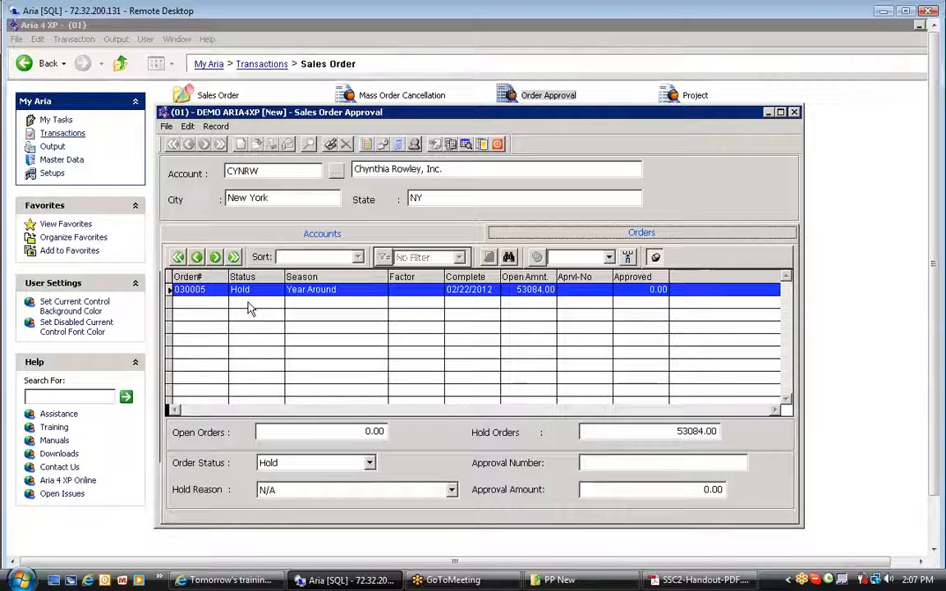
pyautogui.click(349, 465)
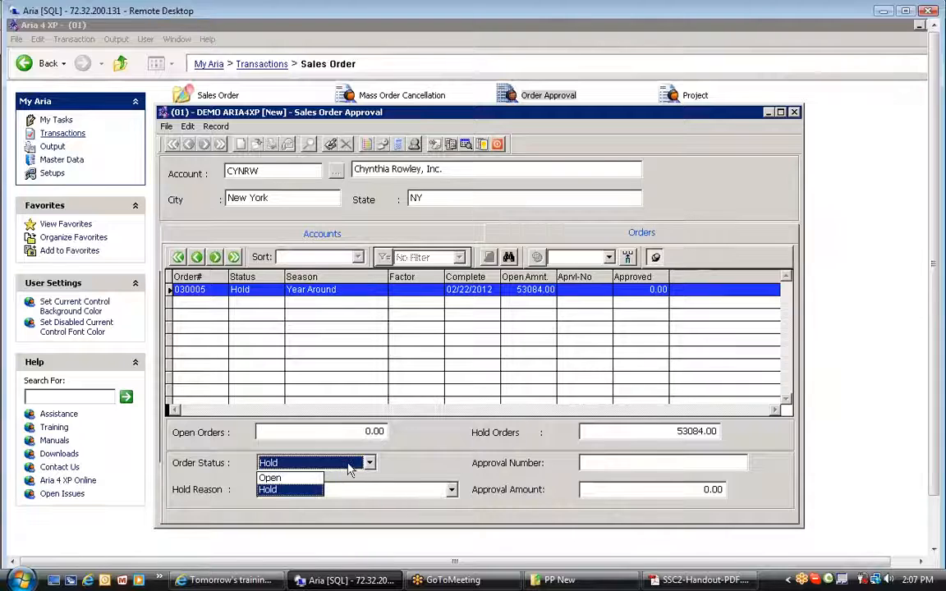
pyautogui.click(300, 479)
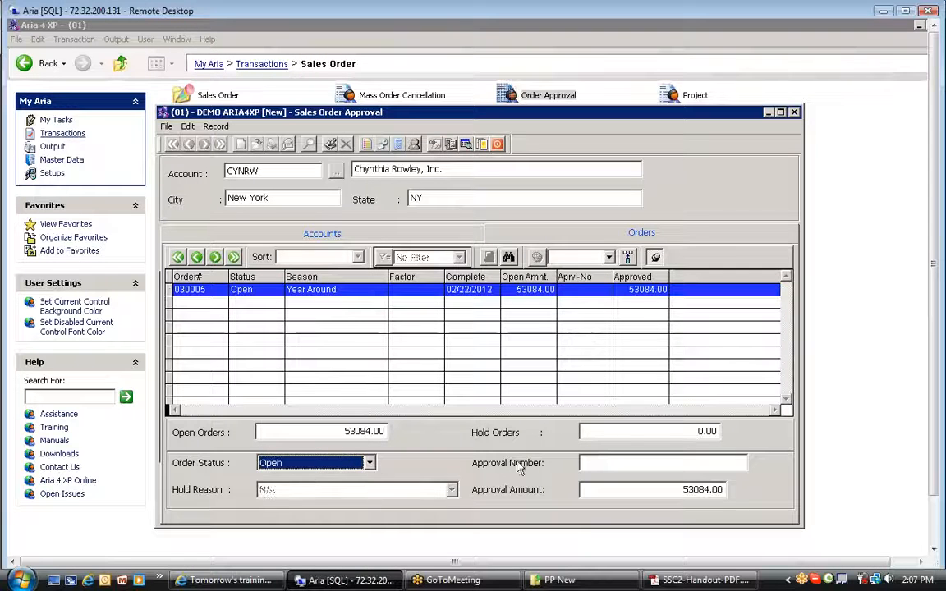
pyautogui.click(584, 463)
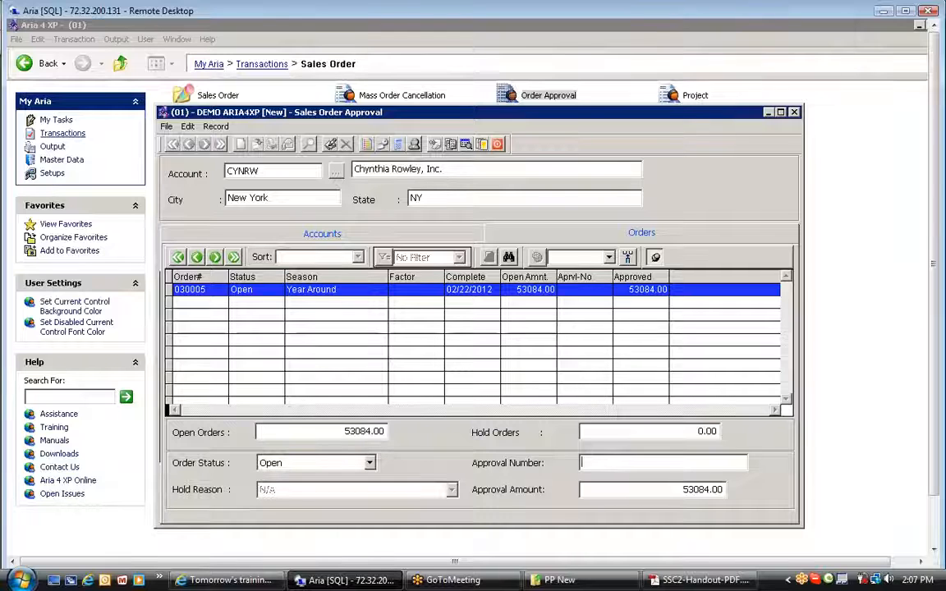
pyautogui.write('app#12345')
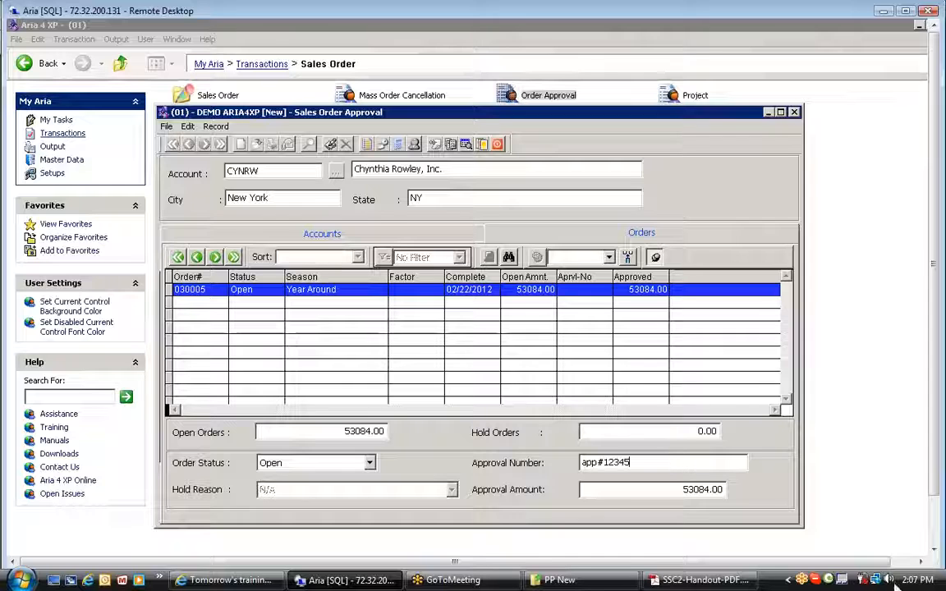
pyautogui.moveTo(635, 464); pyautogui.dragTo(549, 461)
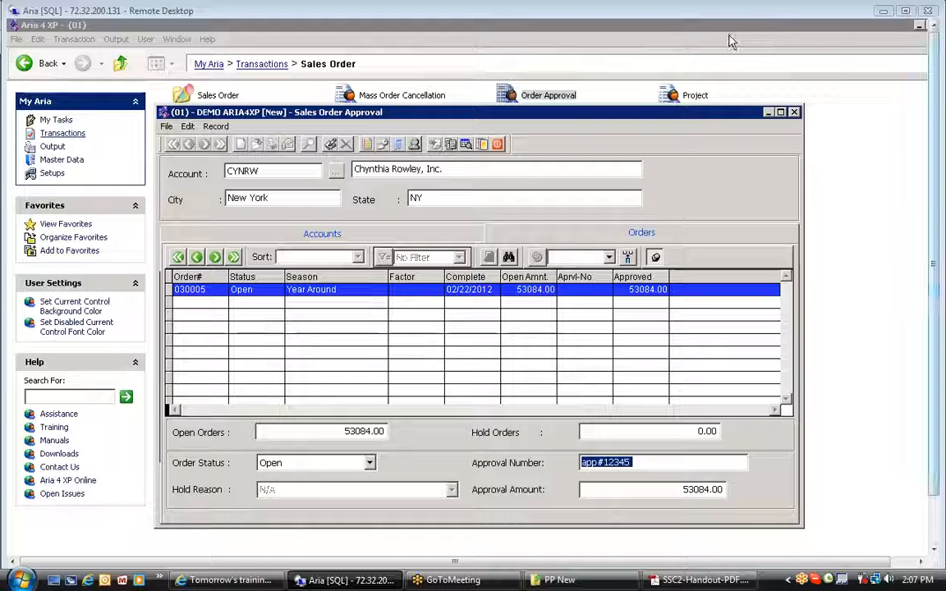
# Return to the accounts list, check the available credit of Chynthia Rowley, Inc., and recompute it.
pyautogui.click(364, 235)
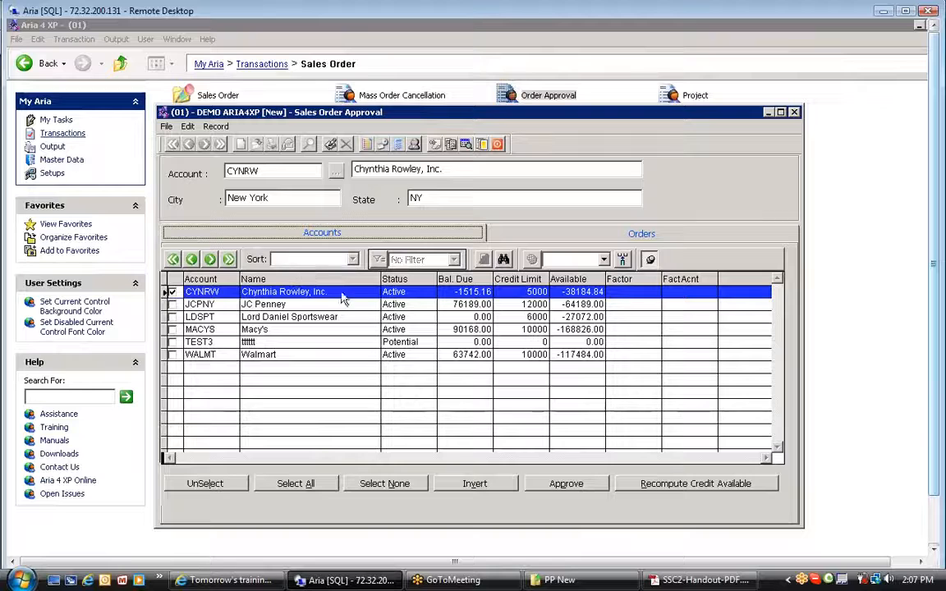
pyautogui.click(564, 292)
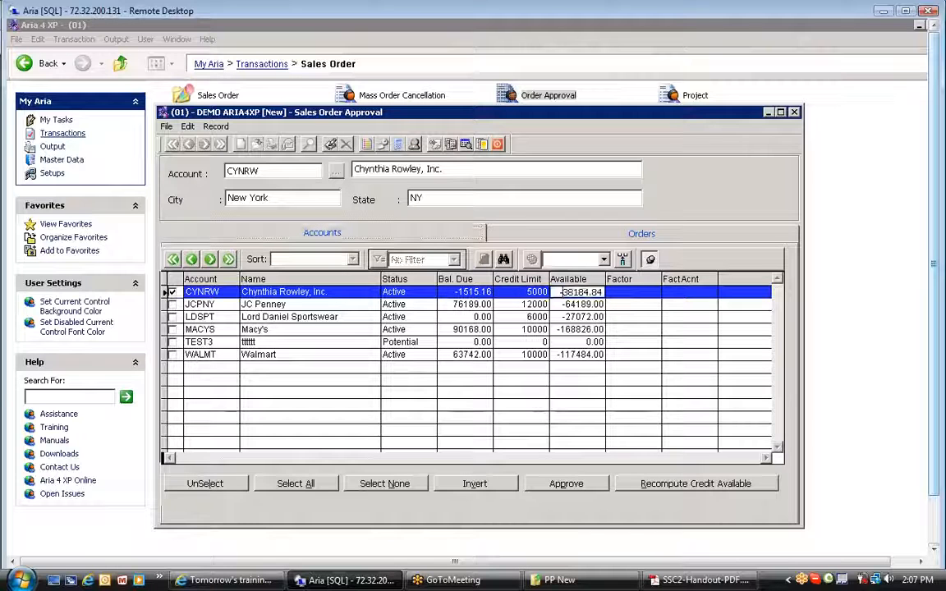
pyautogui.click(573, 486)
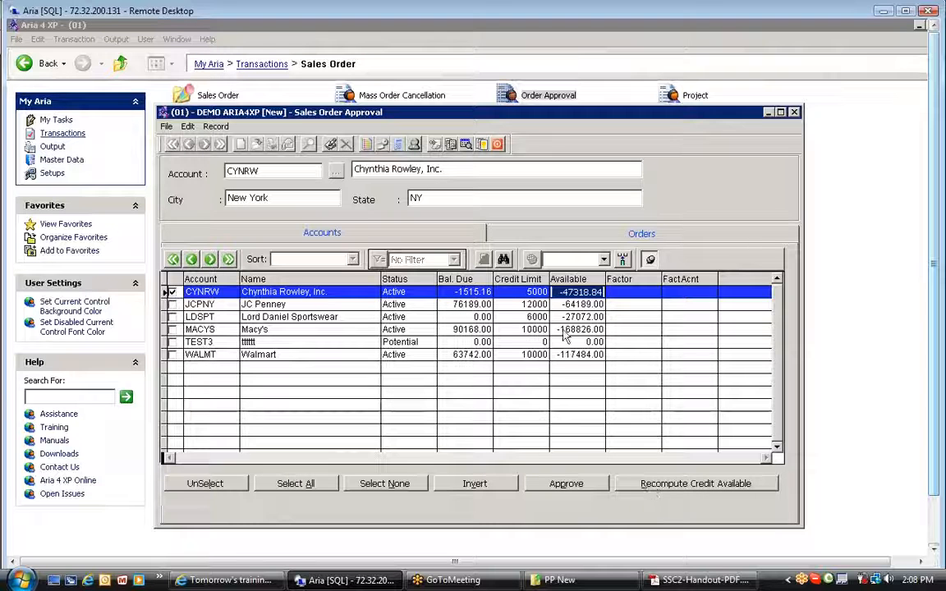
# Compare the credit limit and available credit of the JC Penney and Macy's accounts.
pyautogui.click(561, 304)
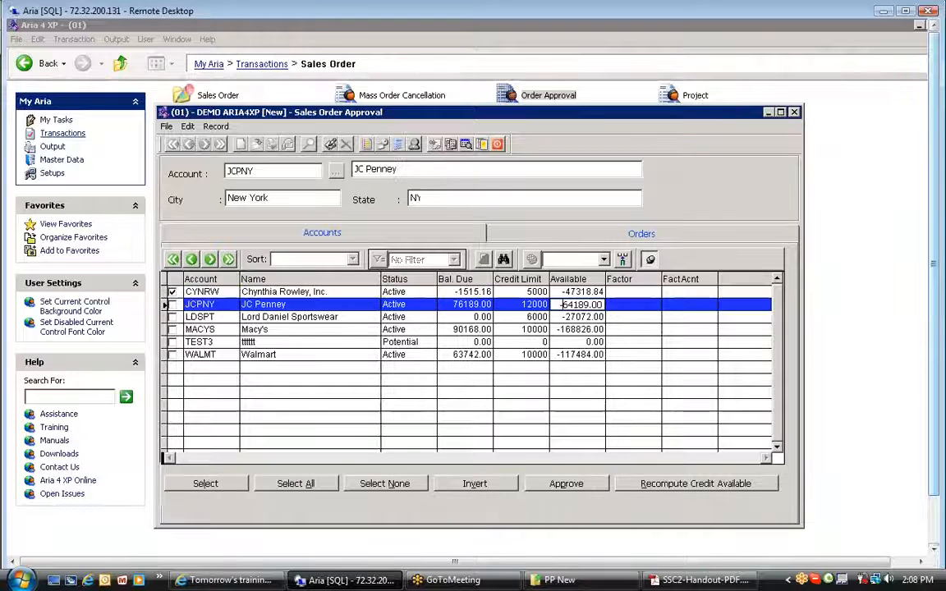
pyautogui.click(565, 329)
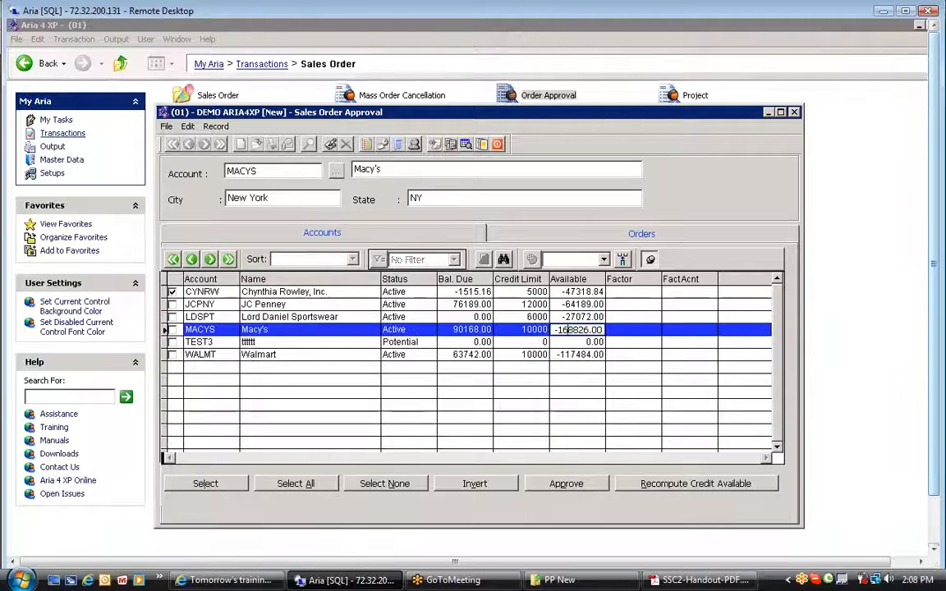
pyautogui.click(503, 305)
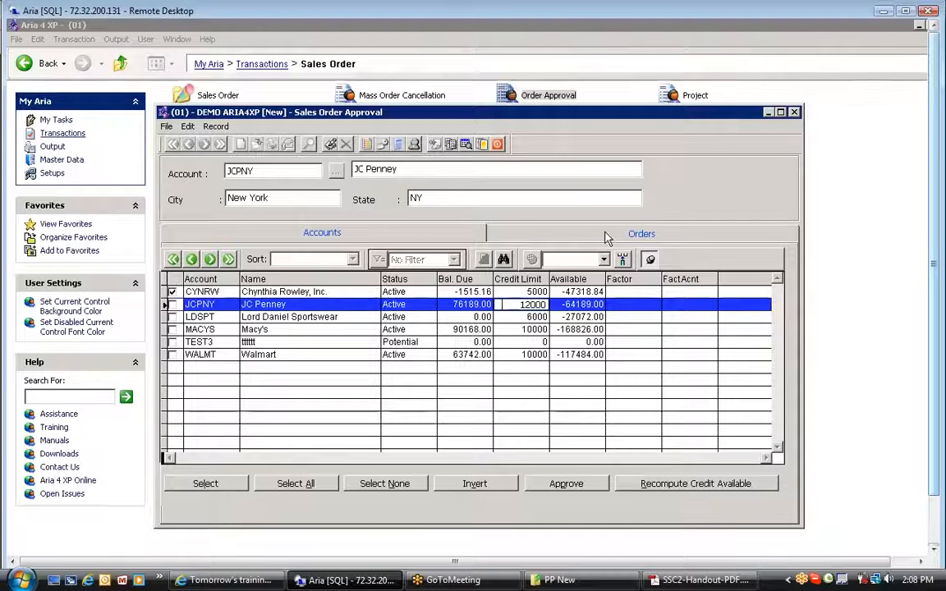
# Review the status, approval number and approval amount of the Chynthia Rowley, Inc. order, keeping its status Open.
pyautogui.click(329, 292)
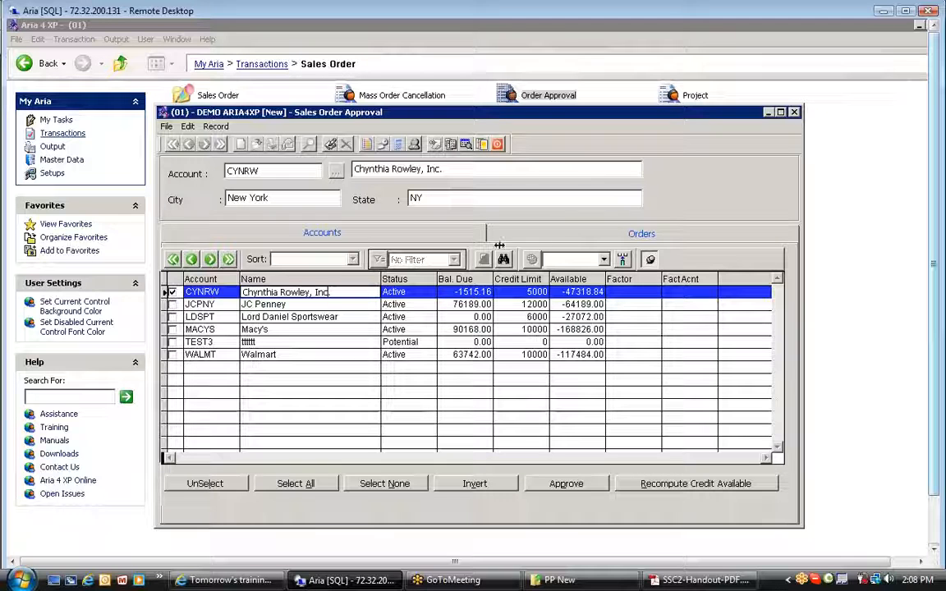
pyautogui.click(553, 238)
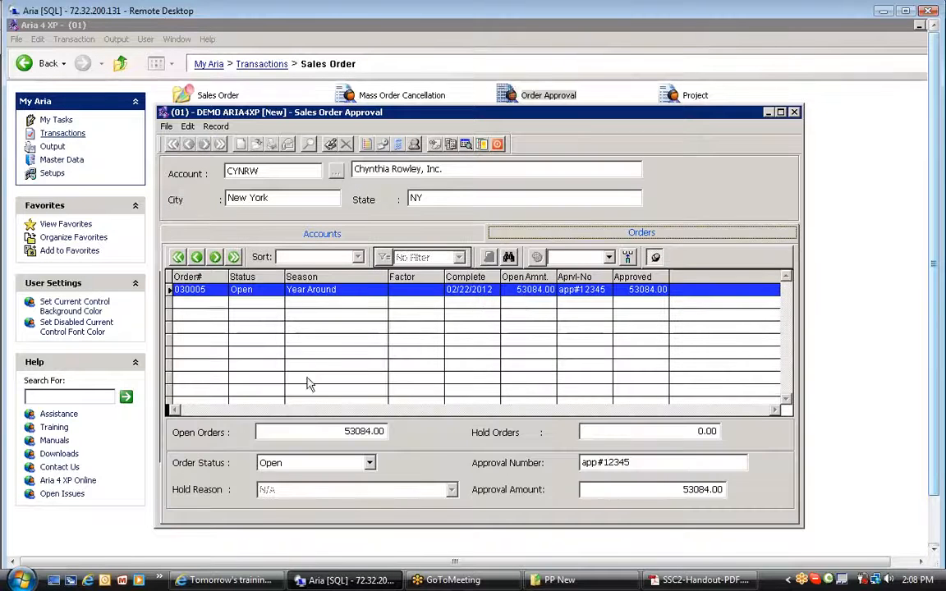
pyautogui.click(335, 465)
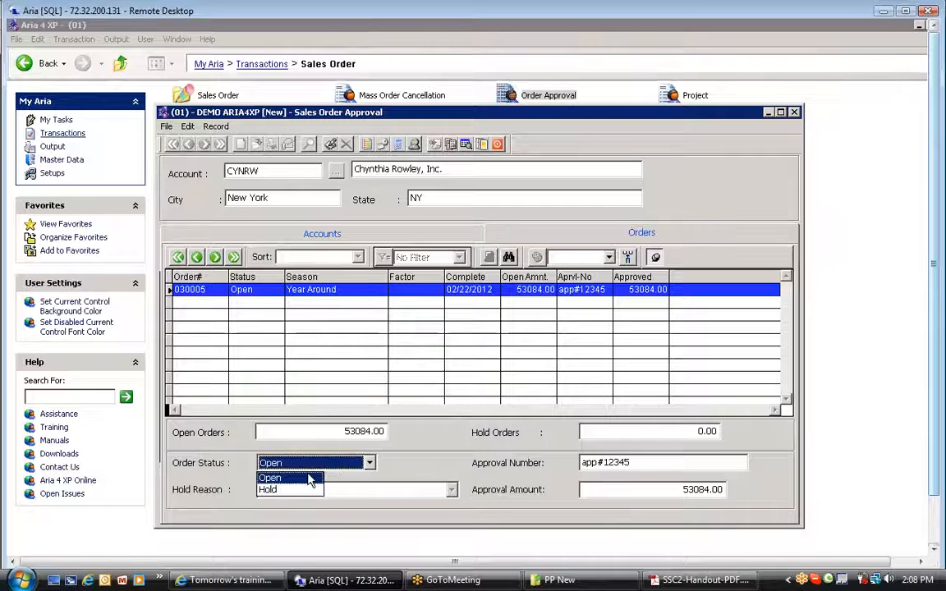
pyautogui.click(310, 478)
pyautogui.click(616, 463)
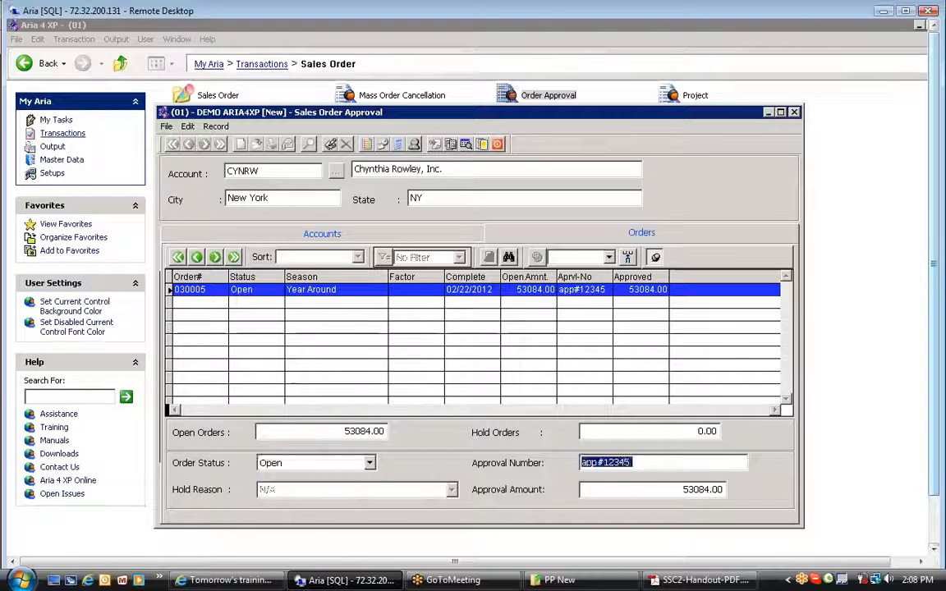
pyautogui.press('Tab')
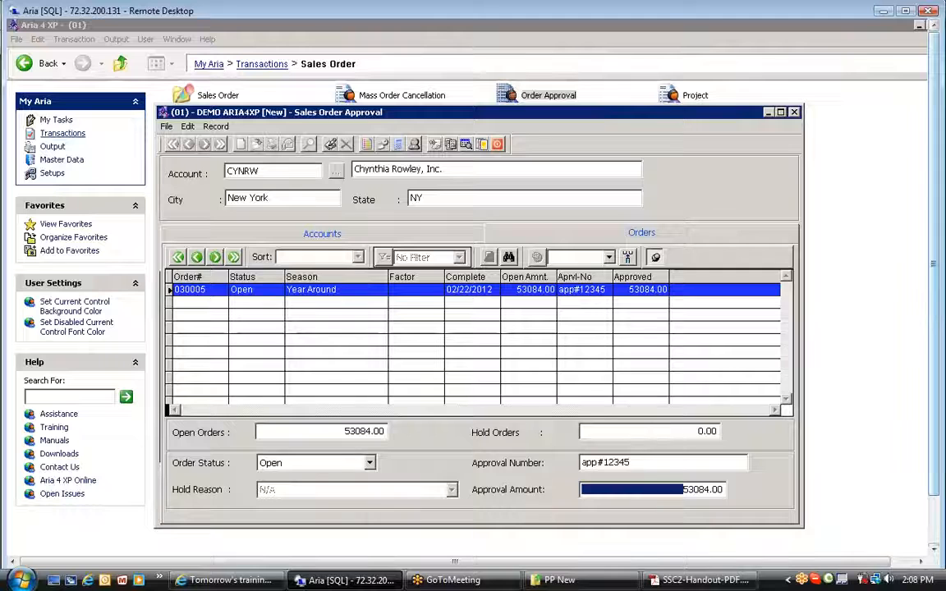
pyautogui.moveTo(672, 490); pyautogui.dragTo(719, 490)
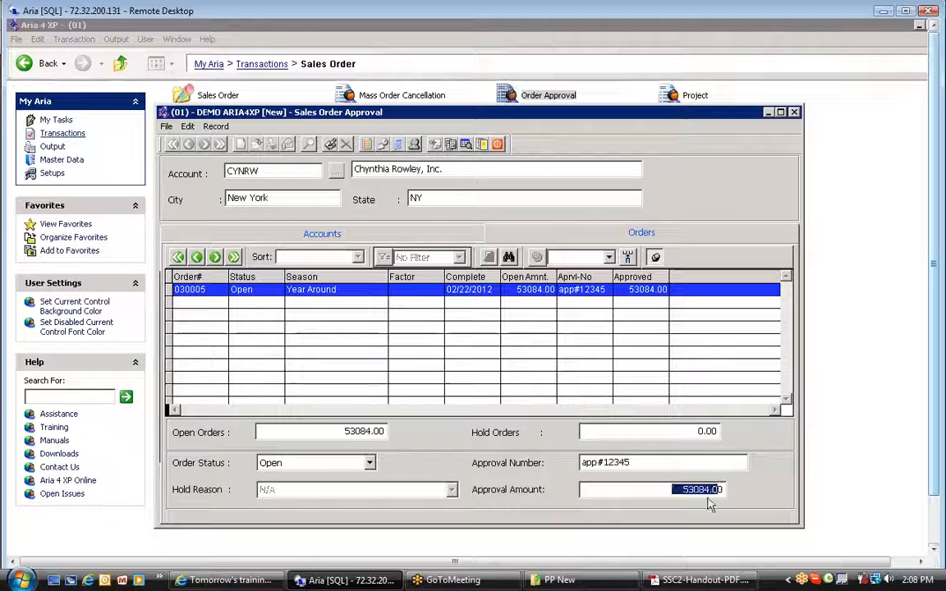
# Return to the accounts list, mark all accounts, and recompute their available credit.
pyautogui.click(318, 237)
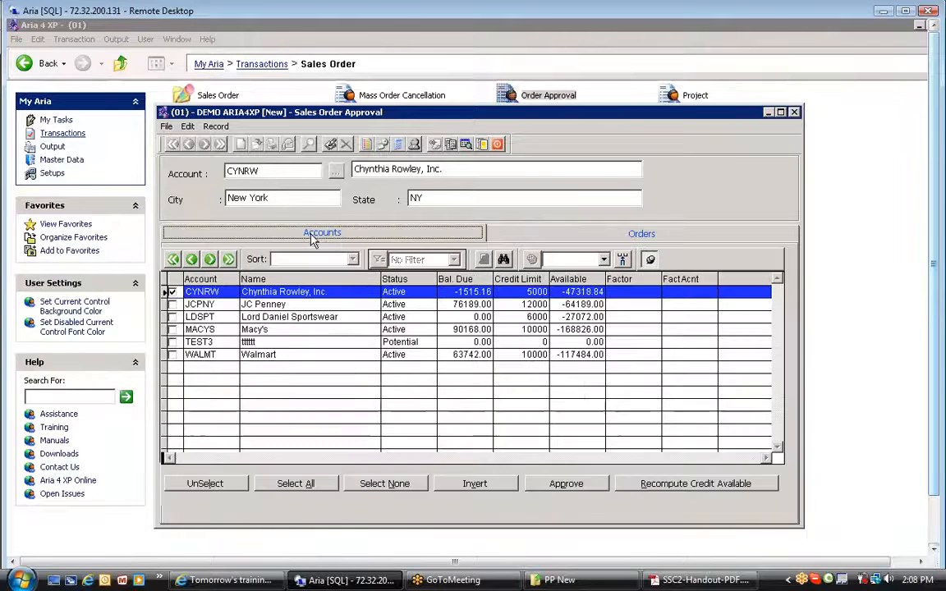
pyautogui.click(672, 490)
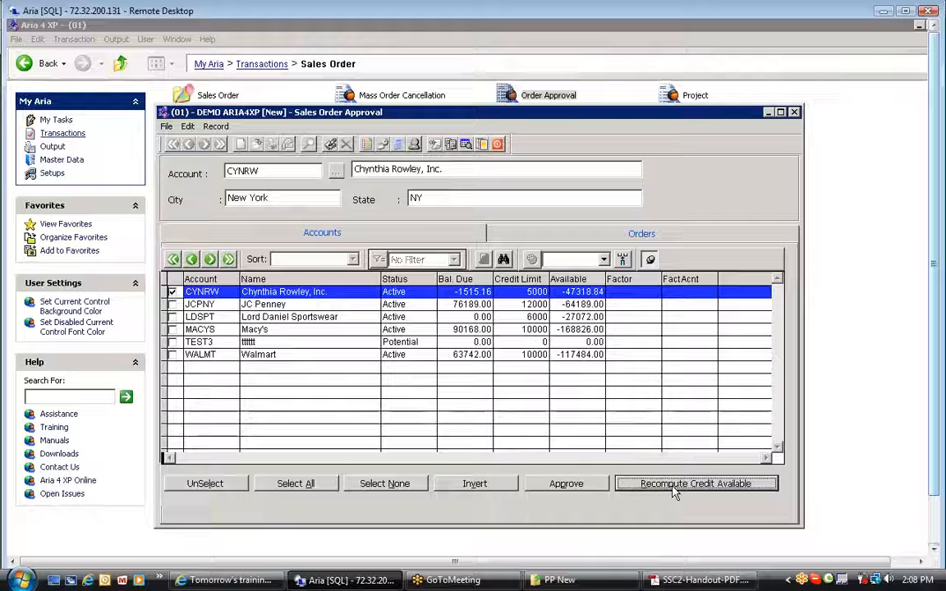
pyautogui.click(297, 486)
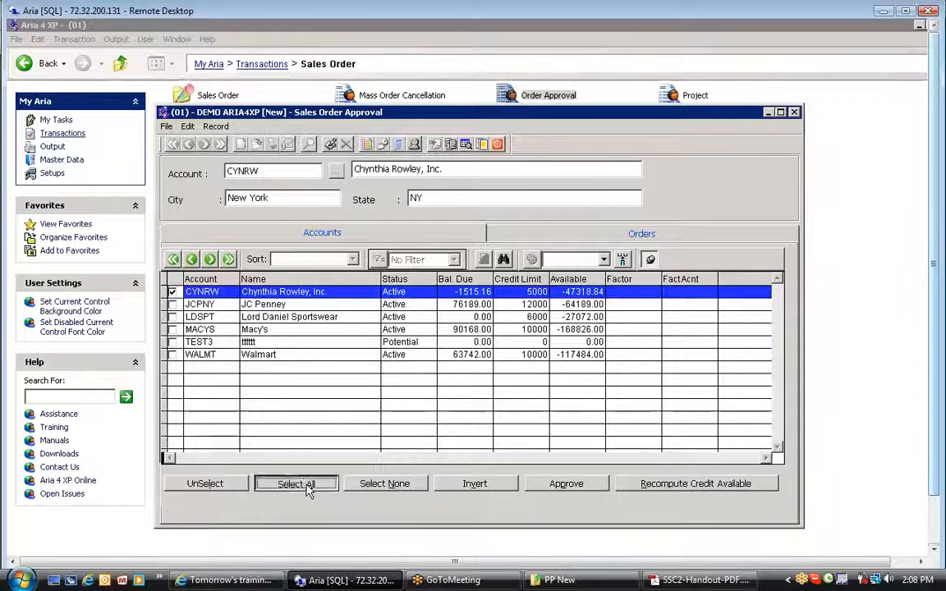
pyautogui.click(684, 485)
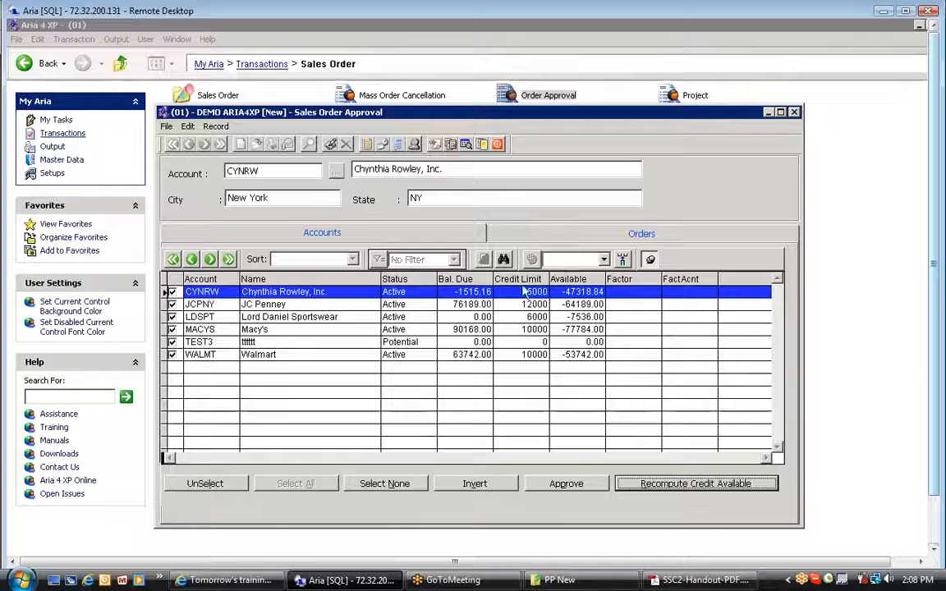
# Examine the balance due, credit limit and available credit of Chynthia Rowley, Inc., and make Macy's the current account.
pyautogui.click(454, 293)
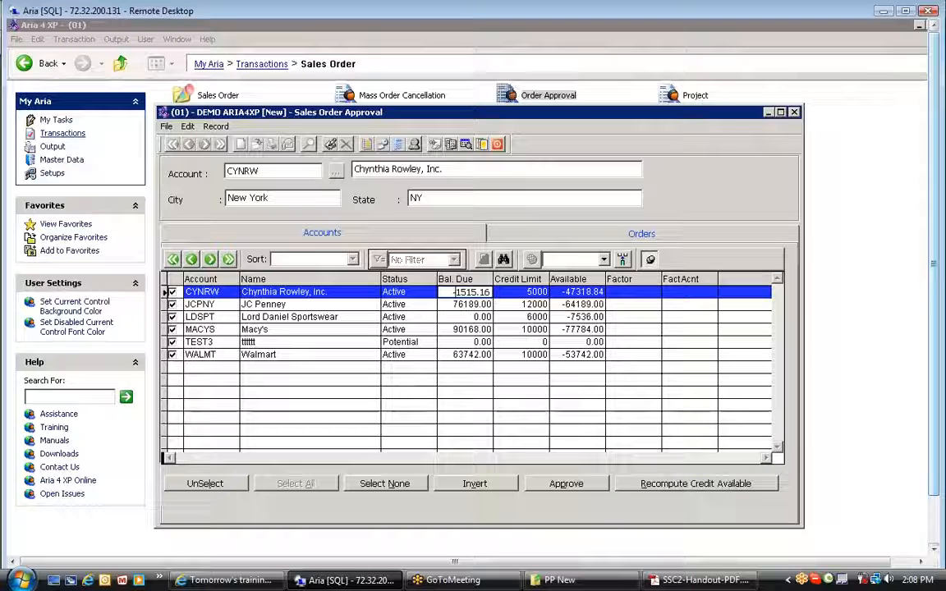
pyautogui.press('Tab')
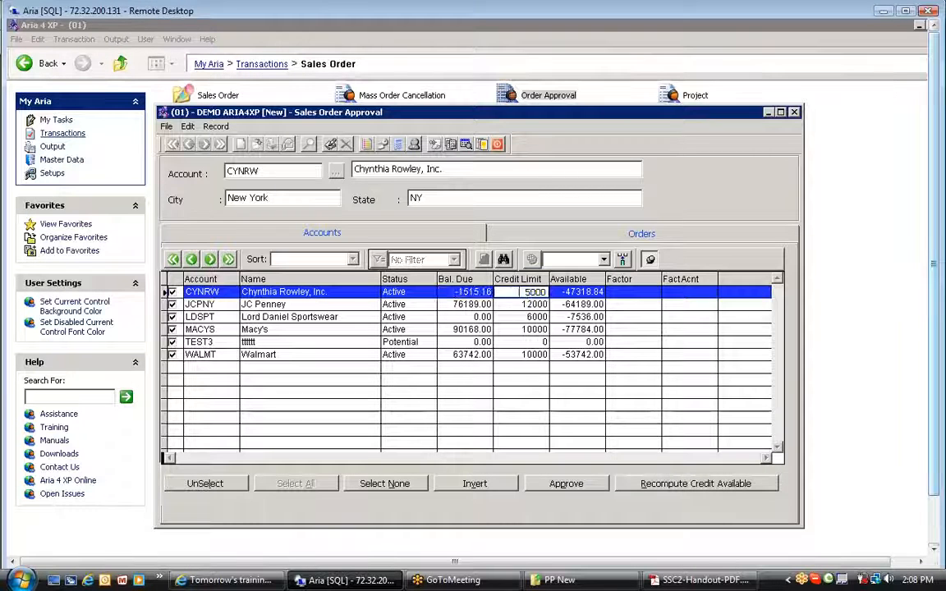
pyautogui.click(511, 330)
pyautogui.click(557, 293)
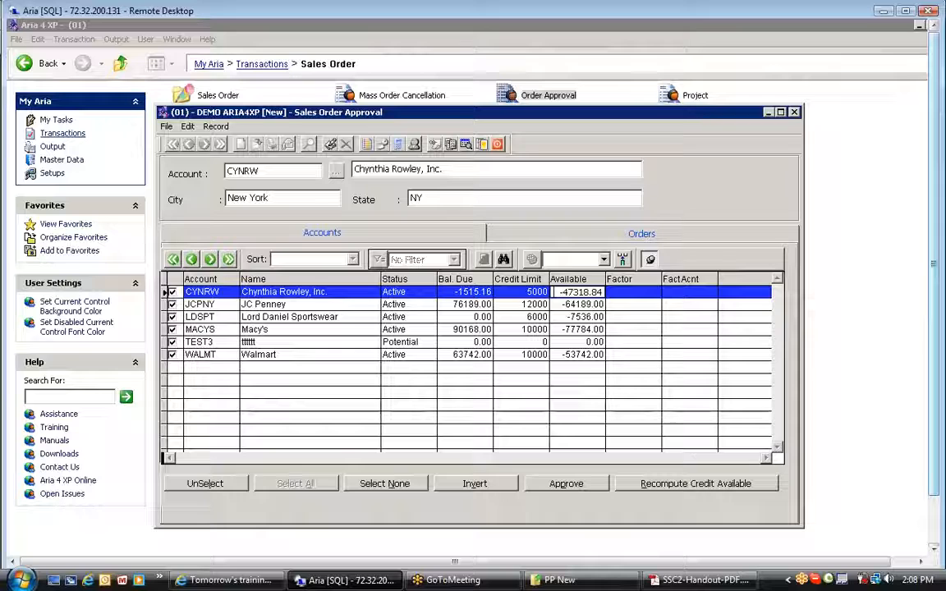
pyautogui.click(278, 329)
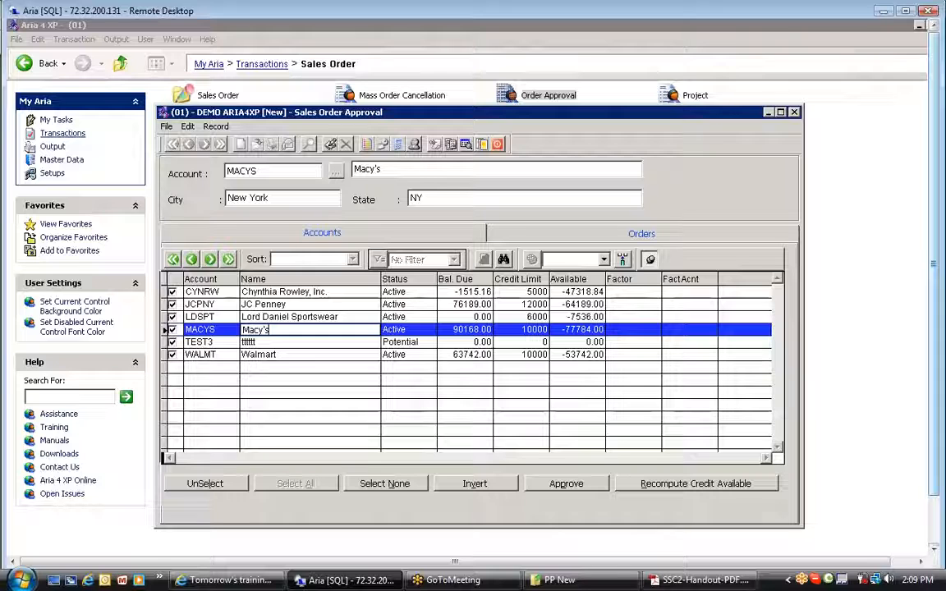
# Make Chynthia Rowley, Inc. the current account, and recheck its order's Open status and approval number.
pyautogui.click(561, 292)
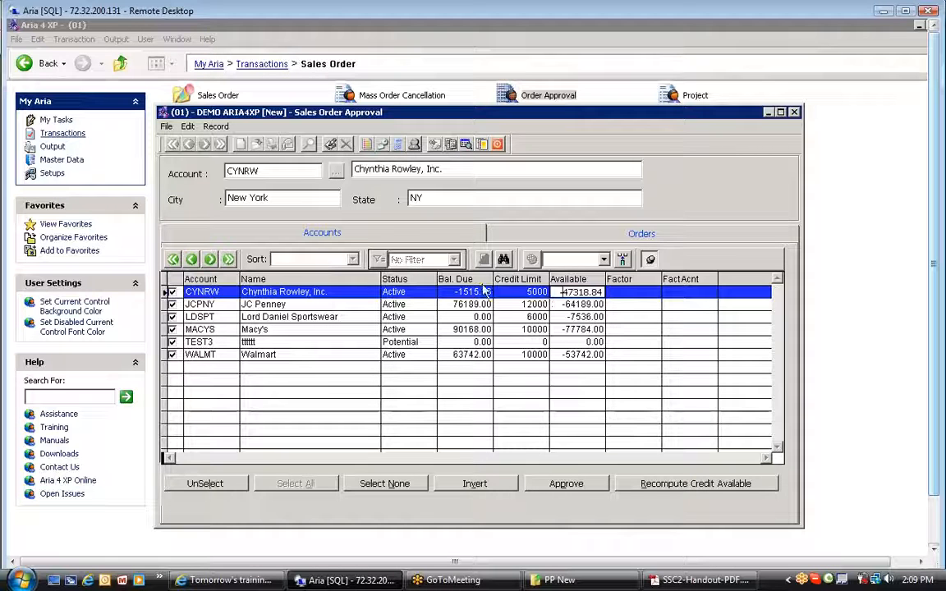
pyautogui.click(556, 235)
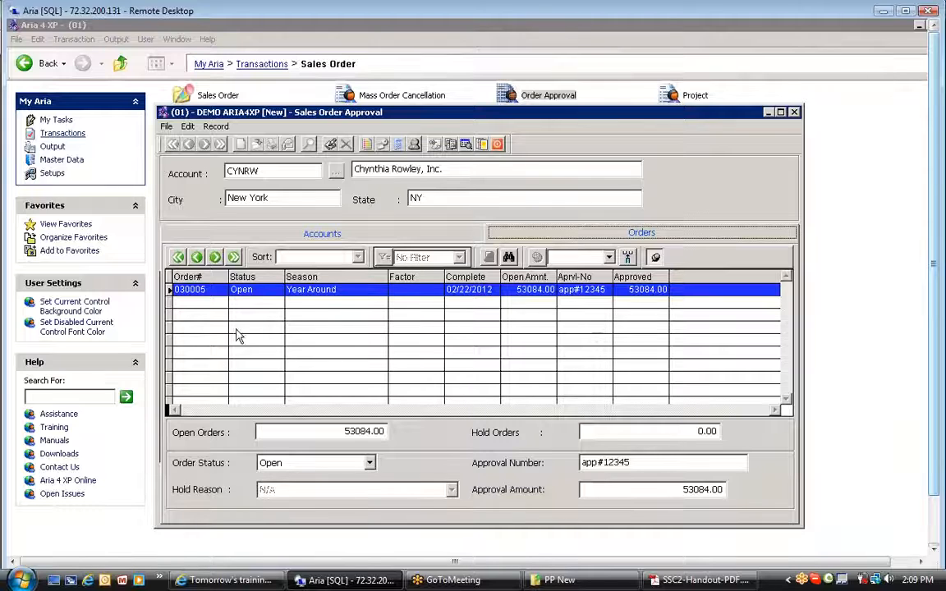
pyautogui.click(300, 462)
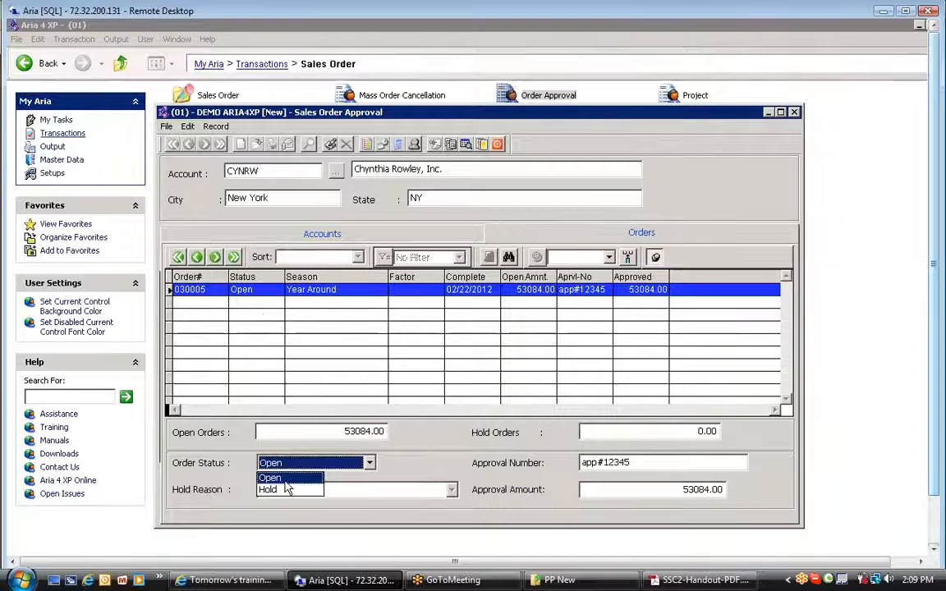
pyautogui.click(307, 474)
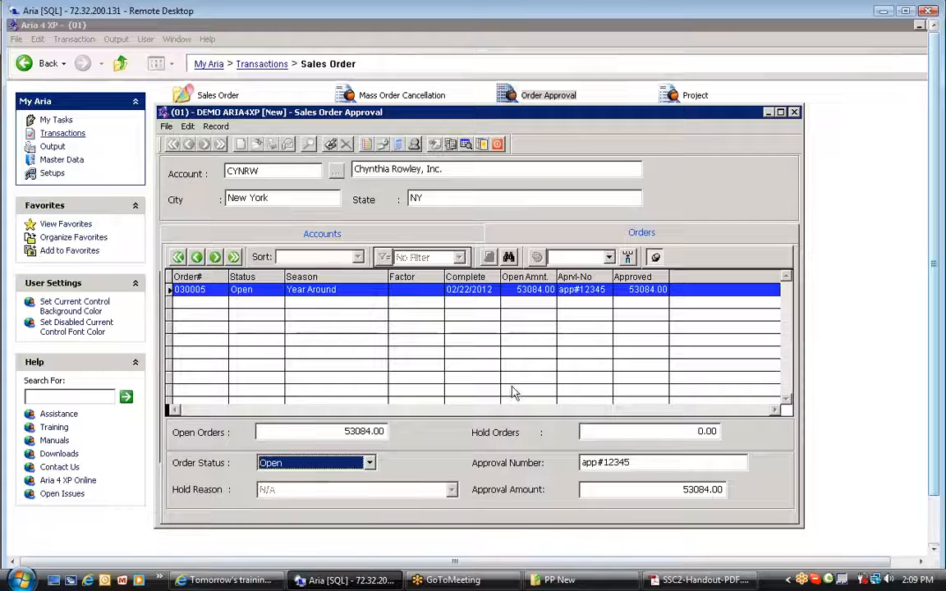
pyautogui.doubleClick(617, 463)
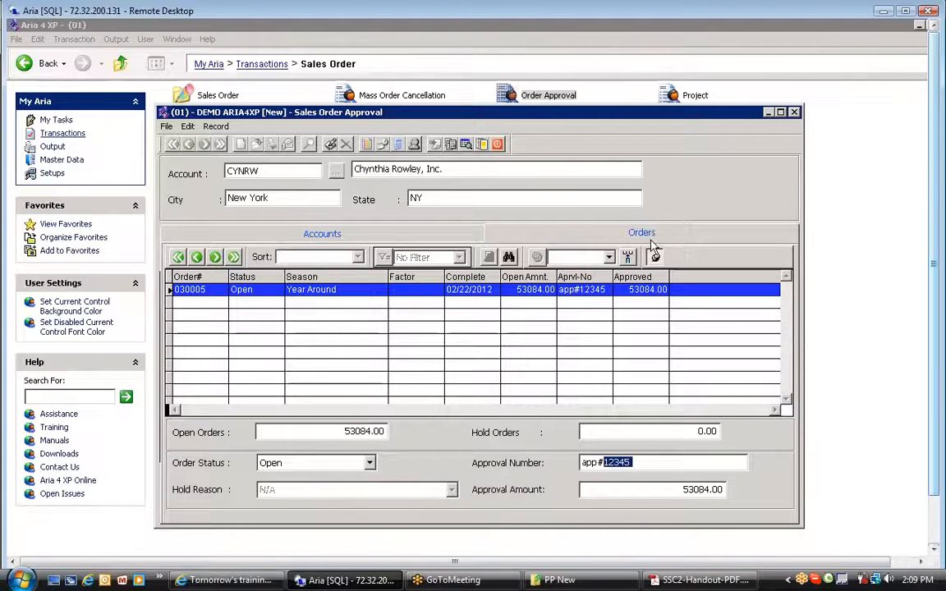
# Close Sales Order Approval, and open the Macy's record in the Customer master data.
pyautogui.click(498, 145)
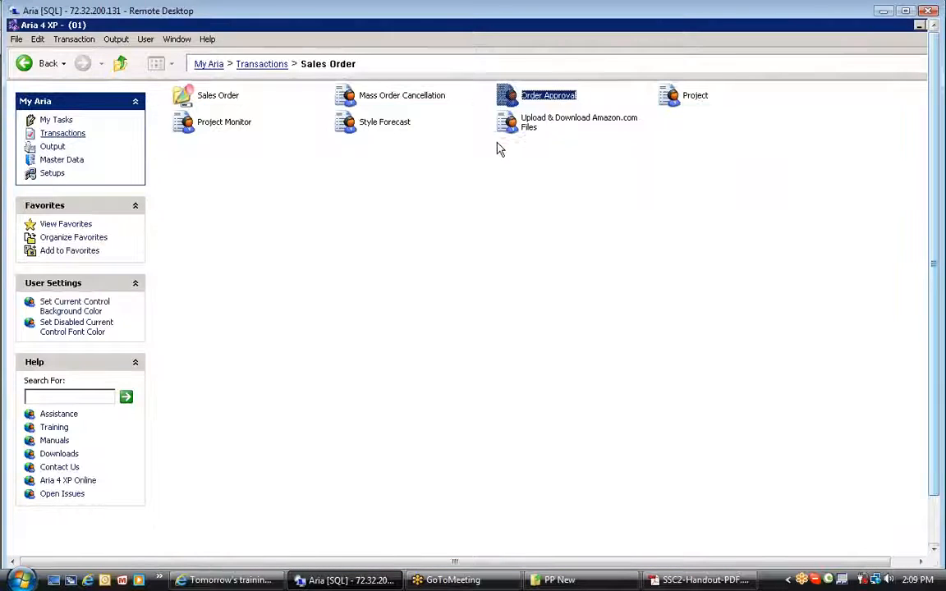
pyautogui.click(69, 164)
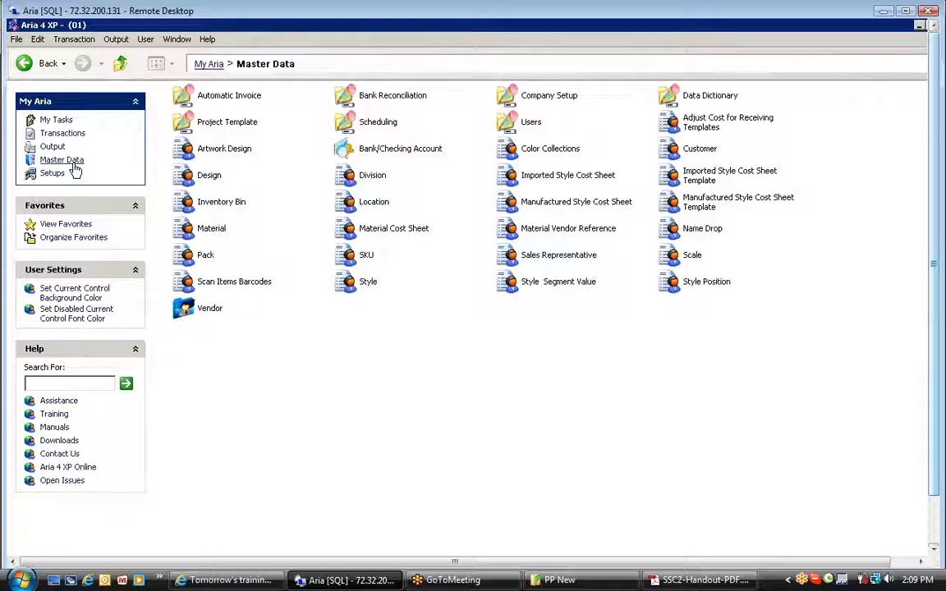
pyautogui.click(697, 152)
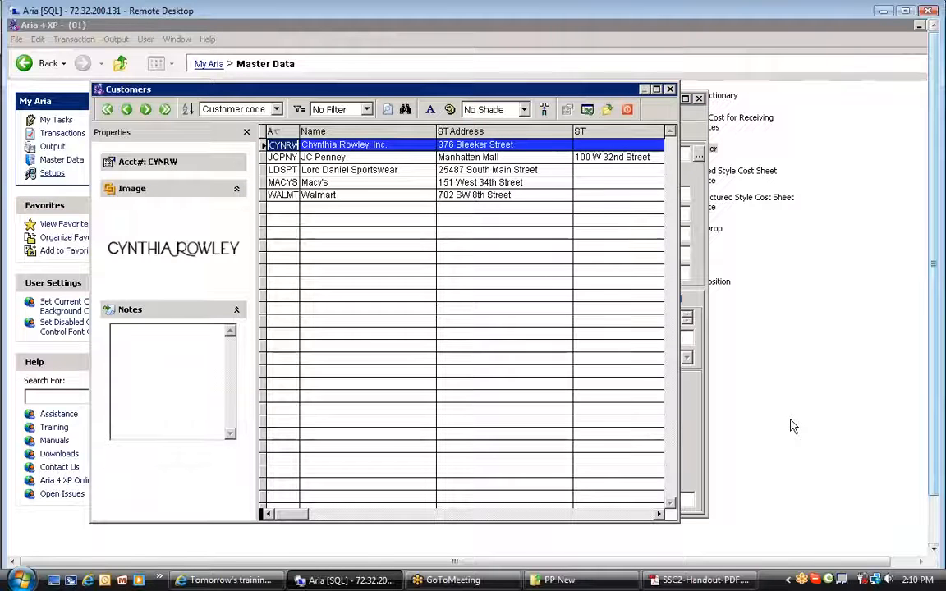
pyautogui.press('Down')
pyautogui.press('Down')
pyautogui.press('Down')
pyautogui.press('Down')
pyautogui.press('Up')
pyautogui.press('Return')
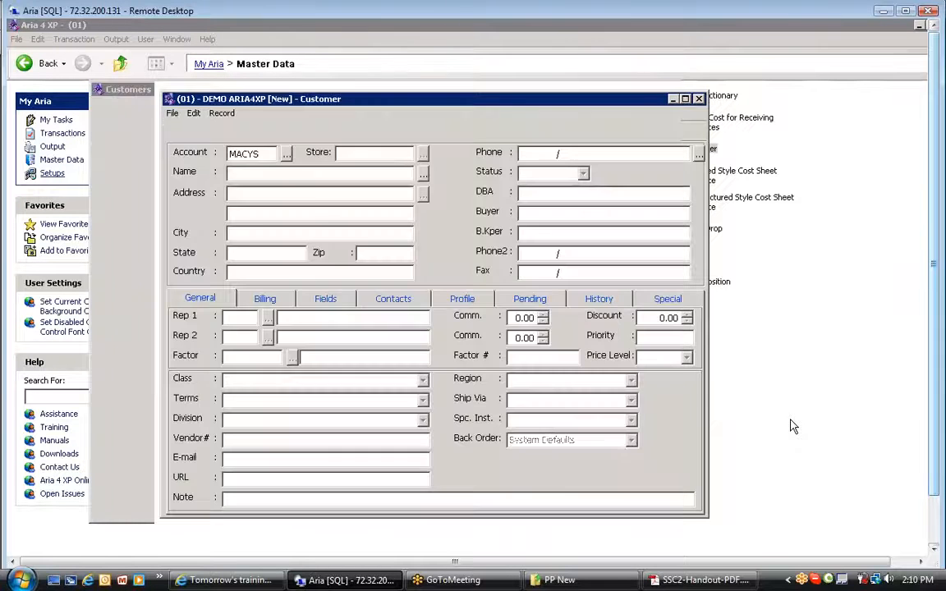
# Edit the Macy's customer record's special settings, and set the credit limit to 15000.
pyautogui.click(658, 303)
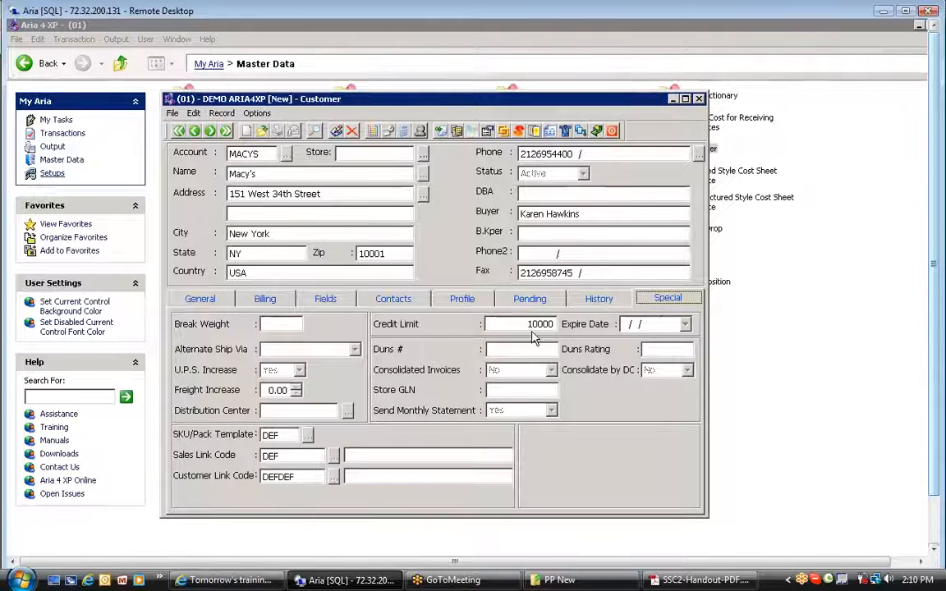
pyautogui.click(337, 131)
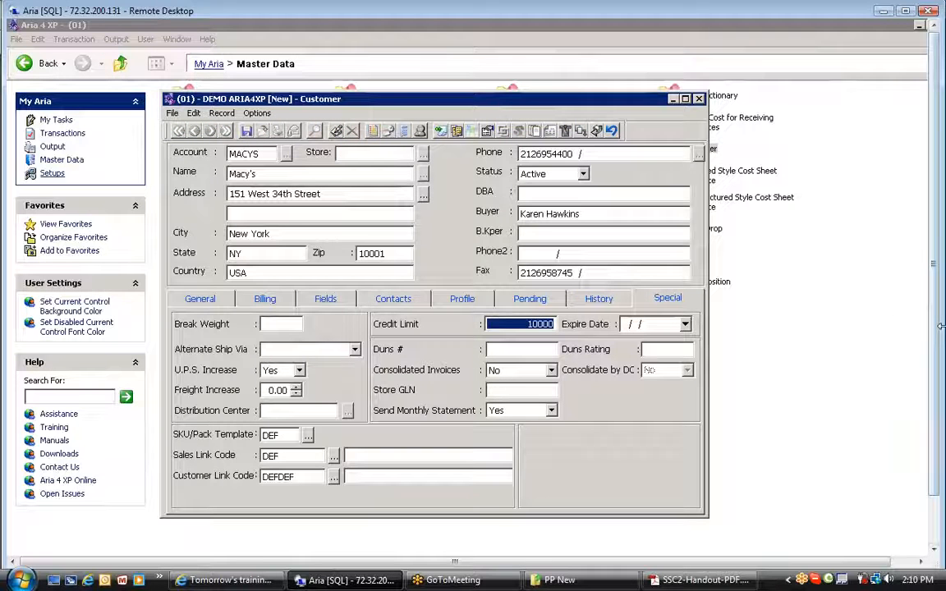
pyautogui.write('15000')
pyautogui.press('Tab')
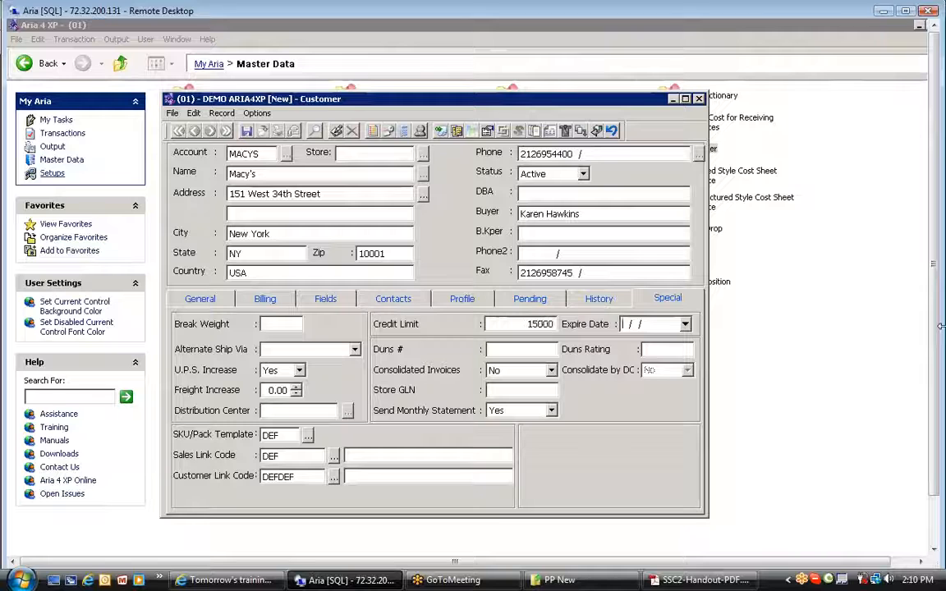
# Set the expire date of Macy's credit limit to 12/31/2012, and save the customer record.
pyautogui.click(687, 325)
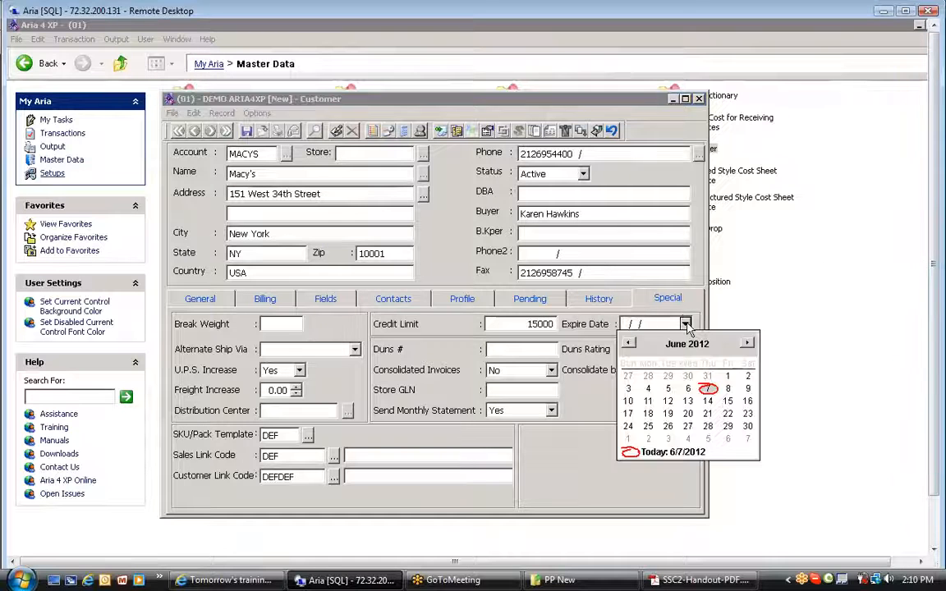
pyautogui.click(747, 344)
pyautogui.click(748, 345)
pyautogui.click(749, 345)
pyautogui.click(749, 345)
pyautogui.click(748, 345)
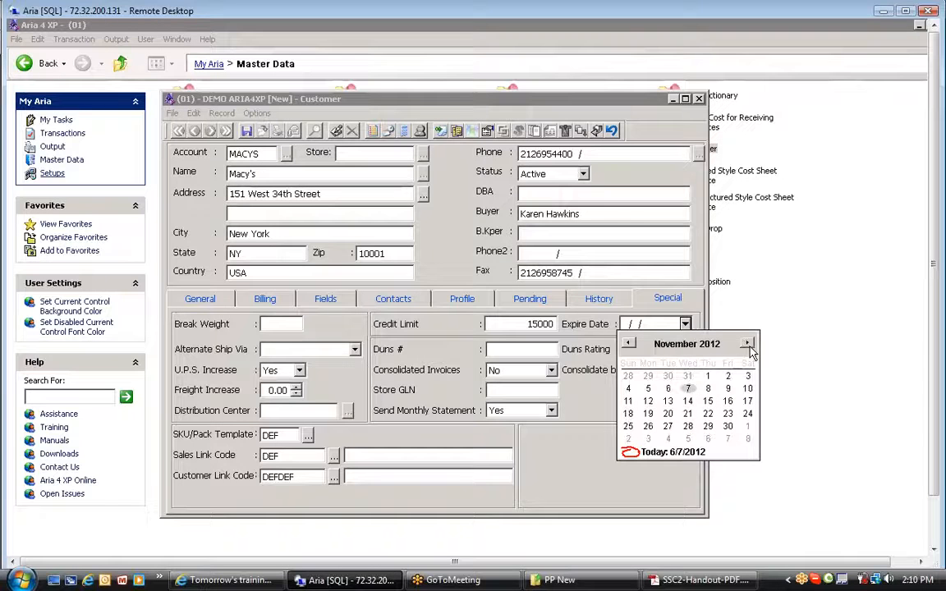
pyautogui.click(748, 345)
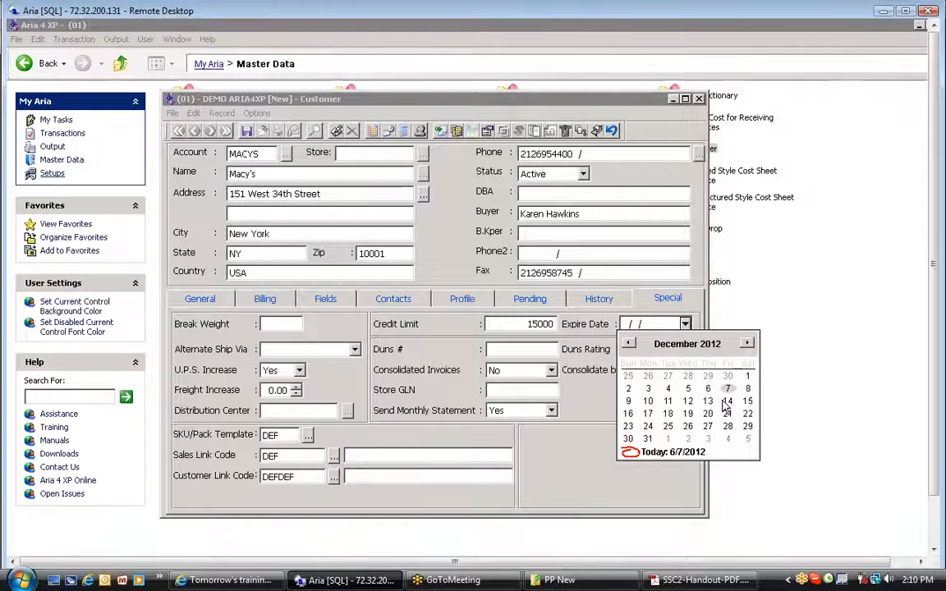
pyautogui.click(648, 440)
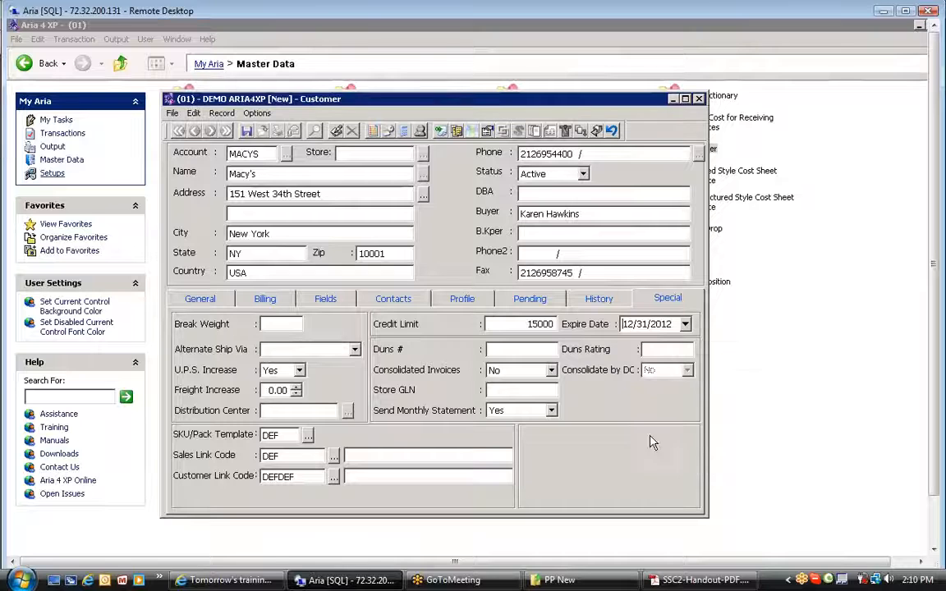
pyautogui.doubleClick(510, 324)
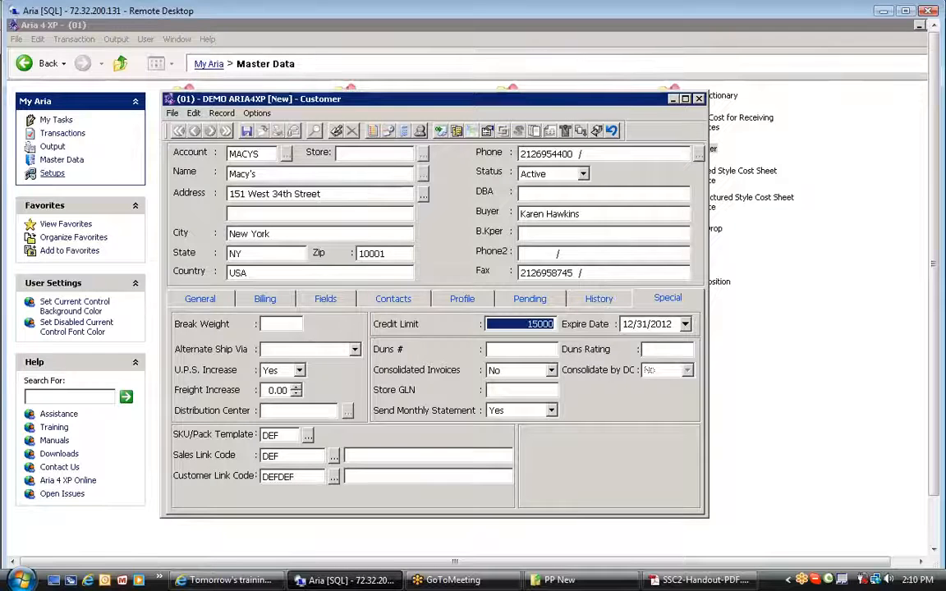
pyautogui.click(247, 132)
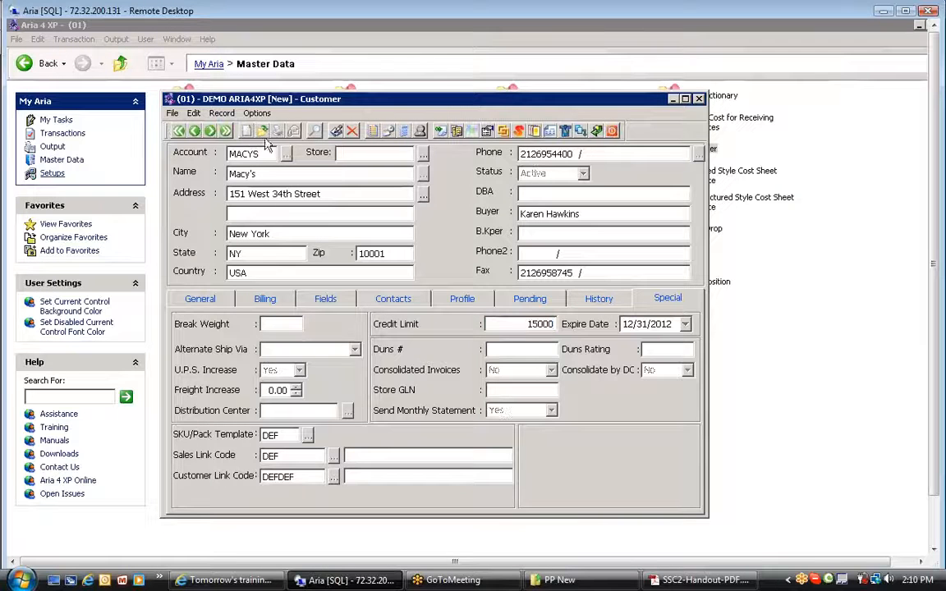
# Close the customer record, and open Order Approval from the Sales Order transactions.
pyautogui.click(613, 132)
pyautogui.click(72, 136)
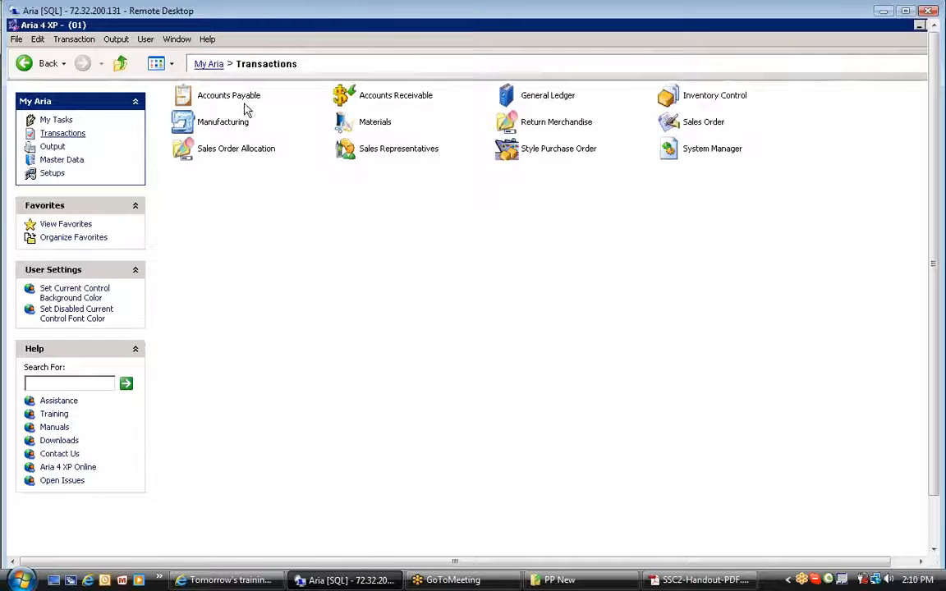
pyautogui.click(690, 123)
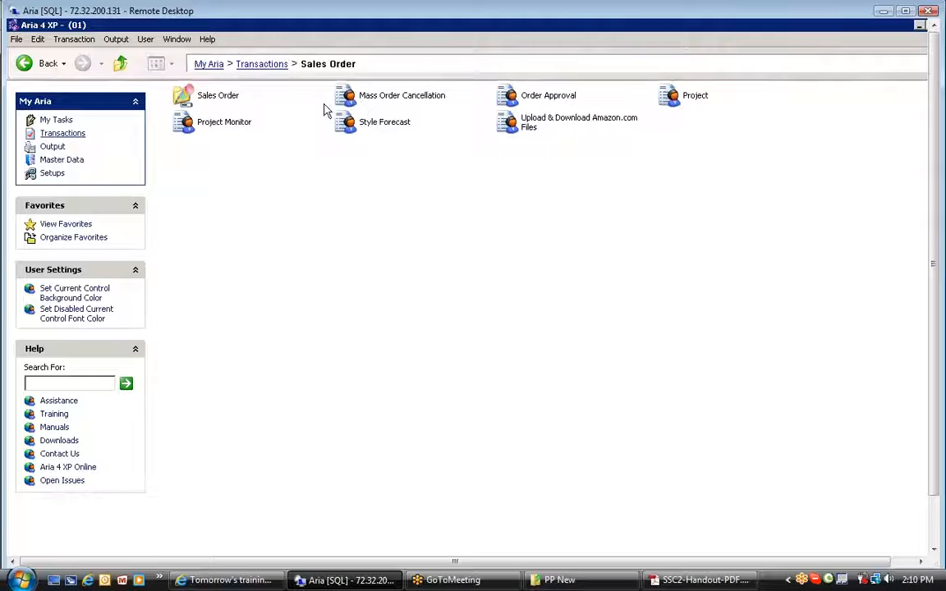
pyautogui.click(542, 96)
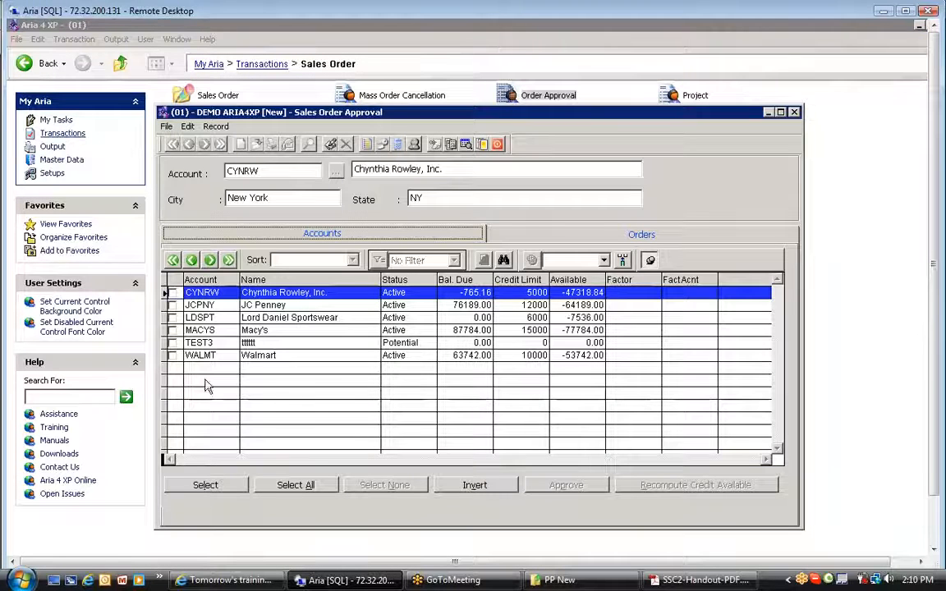
# Recompute the available credit for all accounts, and check Macy's balance due, credit limit and available credit.
pyautogui.click(283, 485)
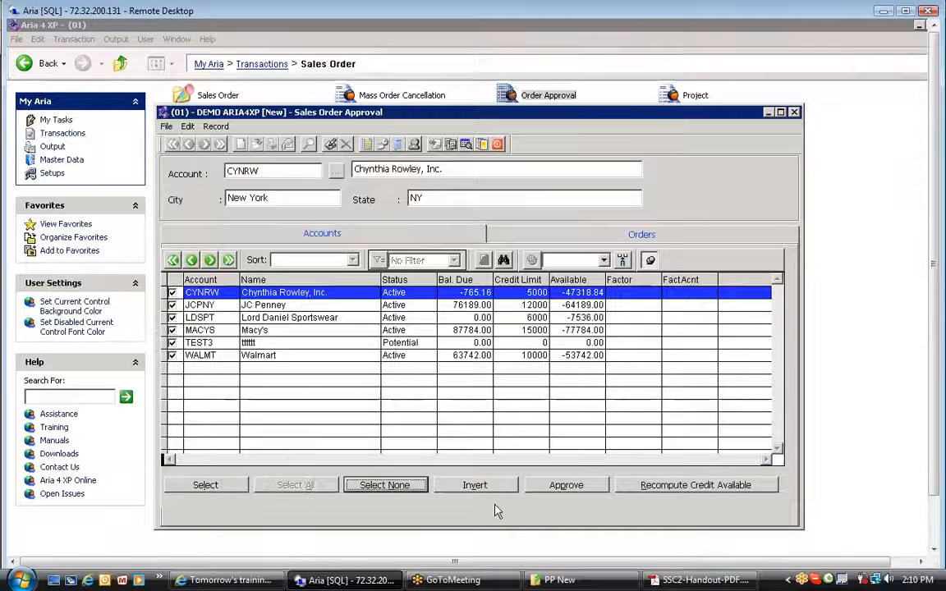
pyautogui.click(662, 491)
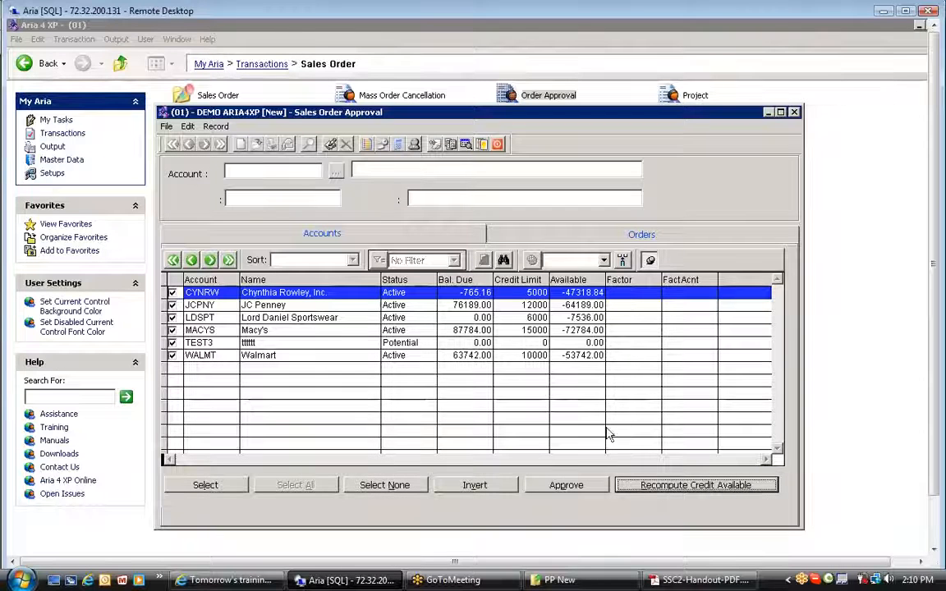
pyautogui.click(518, 330)
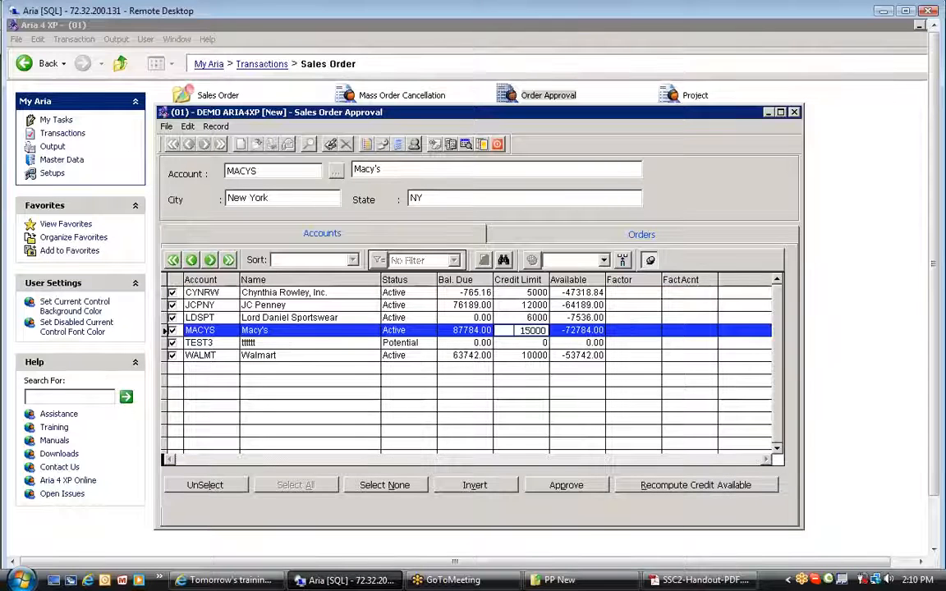
pyautogui.click(451, 330)
pyautogui.press('Tab')
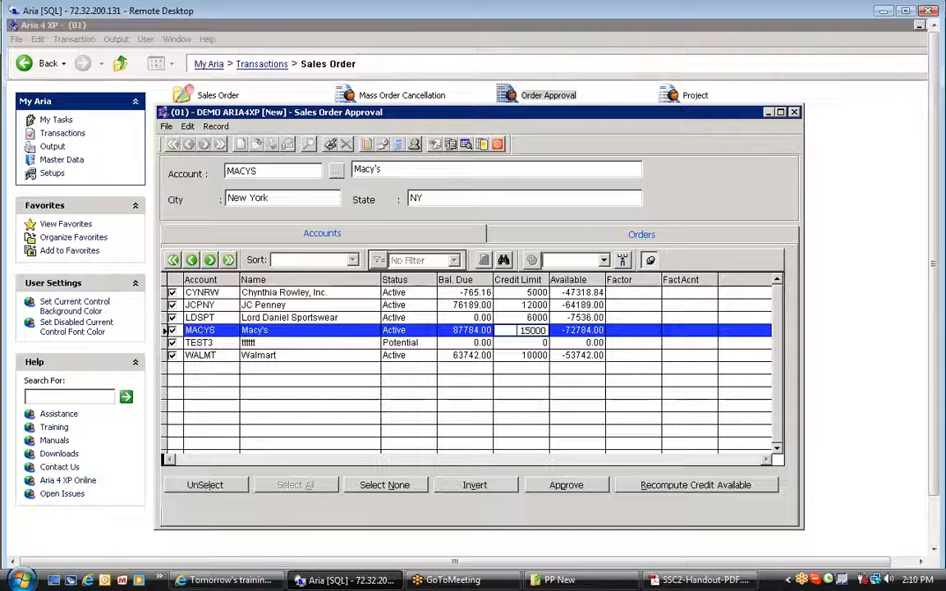
# Close Sales Order Approval, and switch to the SSC2-Handout-PDF document in Adobe Reader.
pyautogui.click(498, 144)
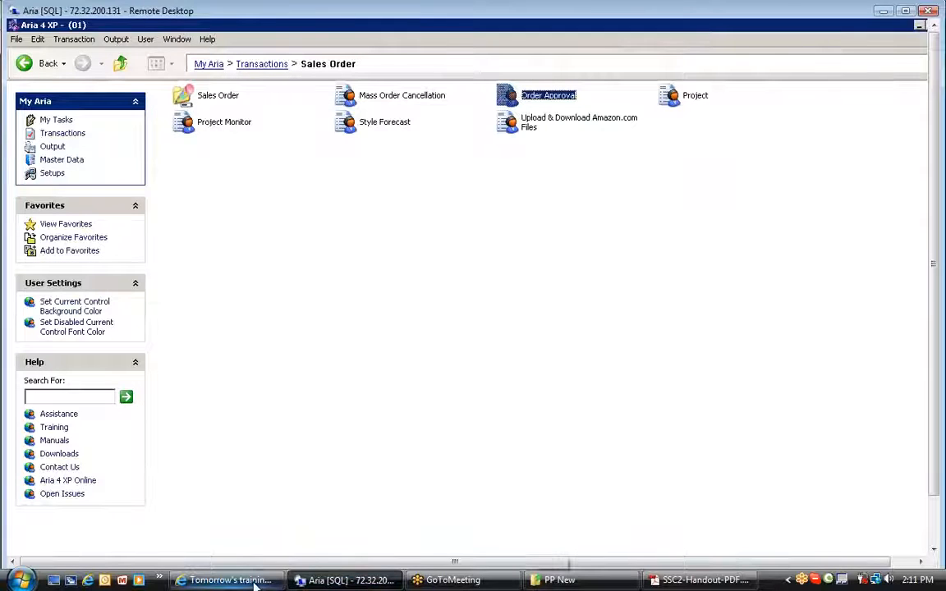
pyautogui.click(703, 583)
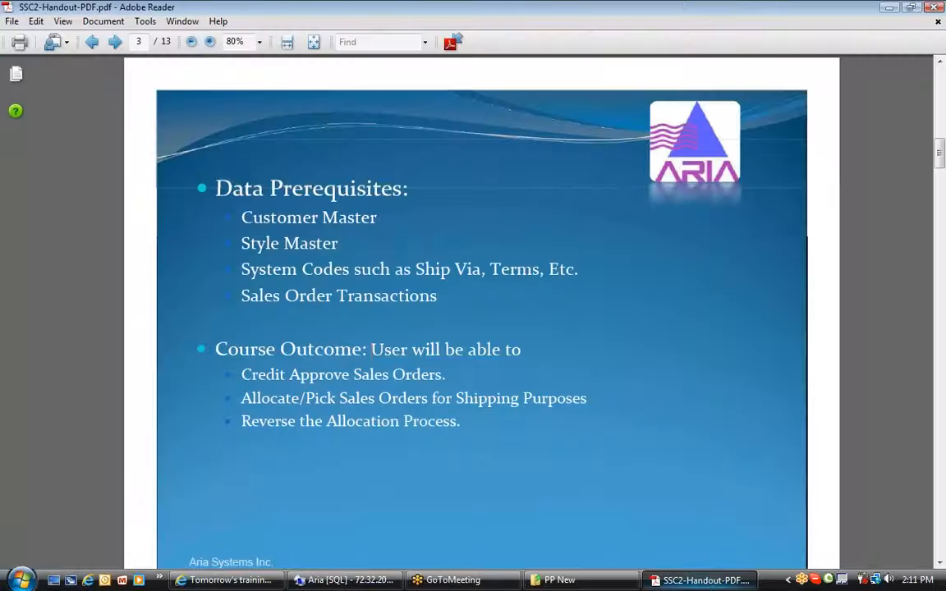
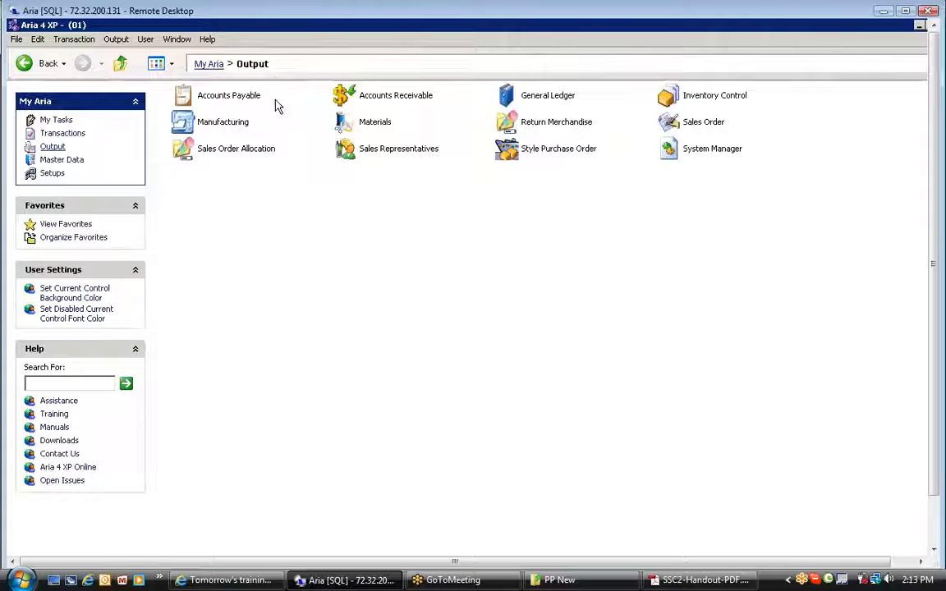
# Open the Customer Credit report from the Accounts Receivable transaction reports in the Output area.
pyautogui.doubleClick(246, 95)
pyautogui.click(115, 60)
pyautogui.click(373, 92)
pyautogui.doubleClick(375, 96)
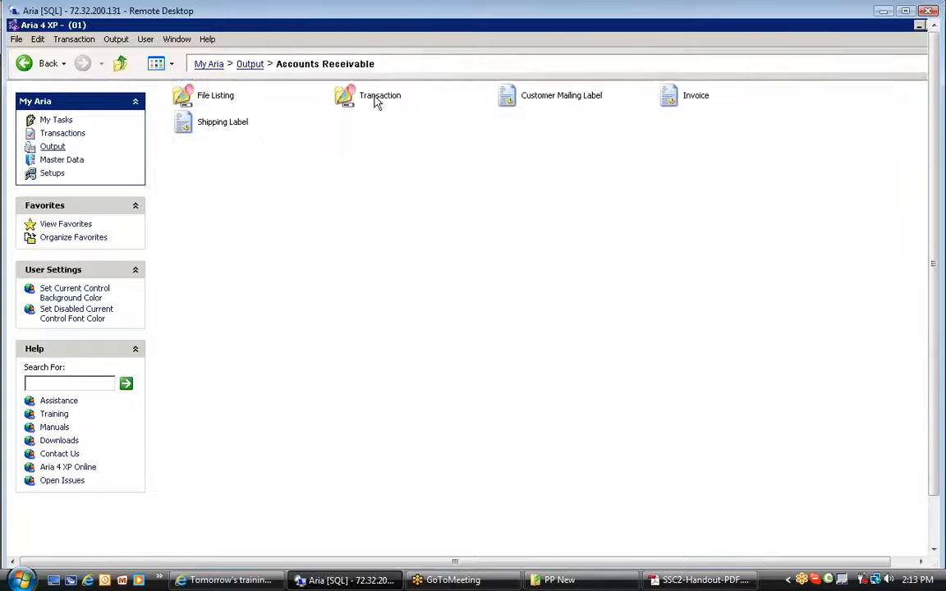
pyautogui.doubleClick(367, 99)
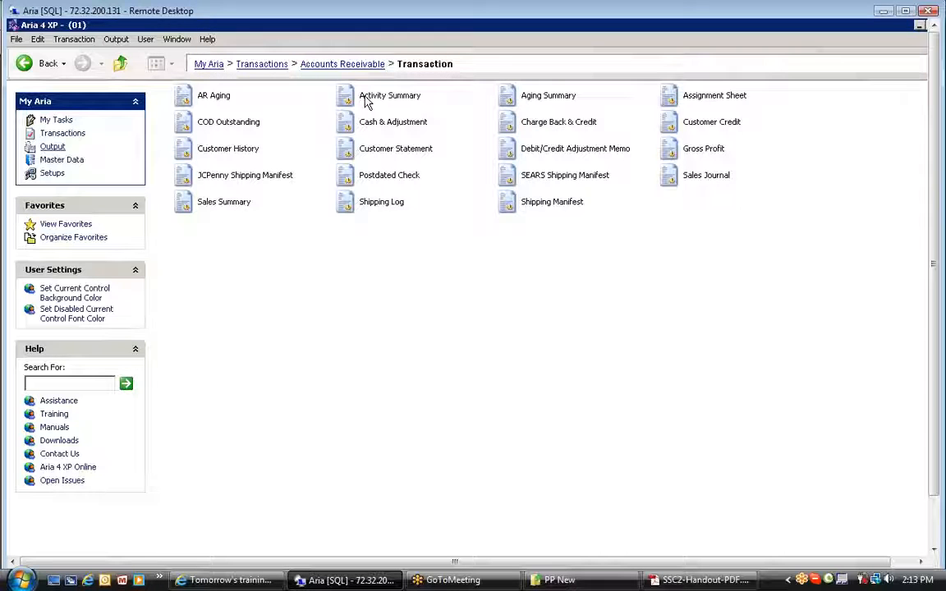
pyautogui.click(682, 125)
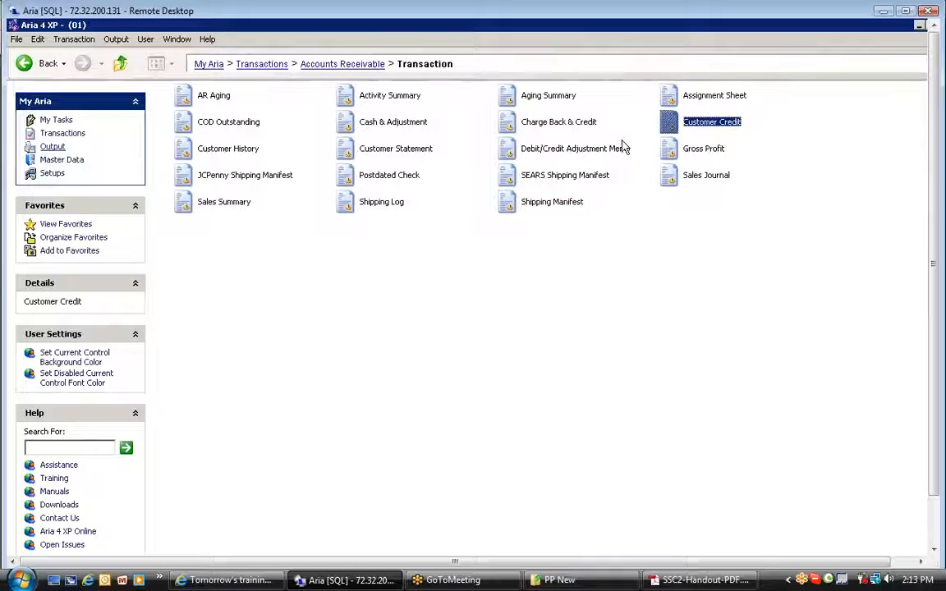
pyautogui.doubleClick(672, 125)
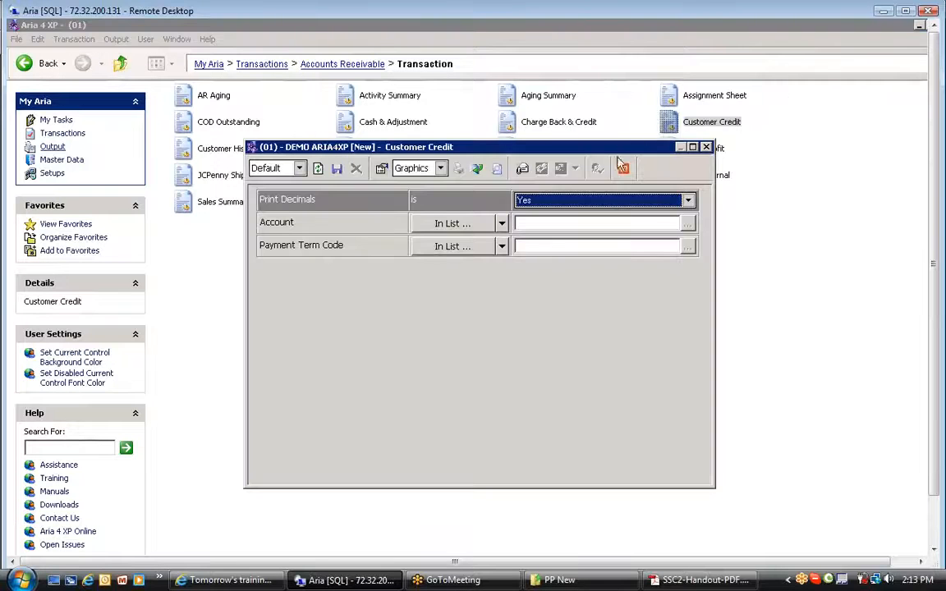
# Preview the Customer Credit report for all accounts in full screen, and close it to return to the Transactions modules.
pyautogui.click(477, 168)
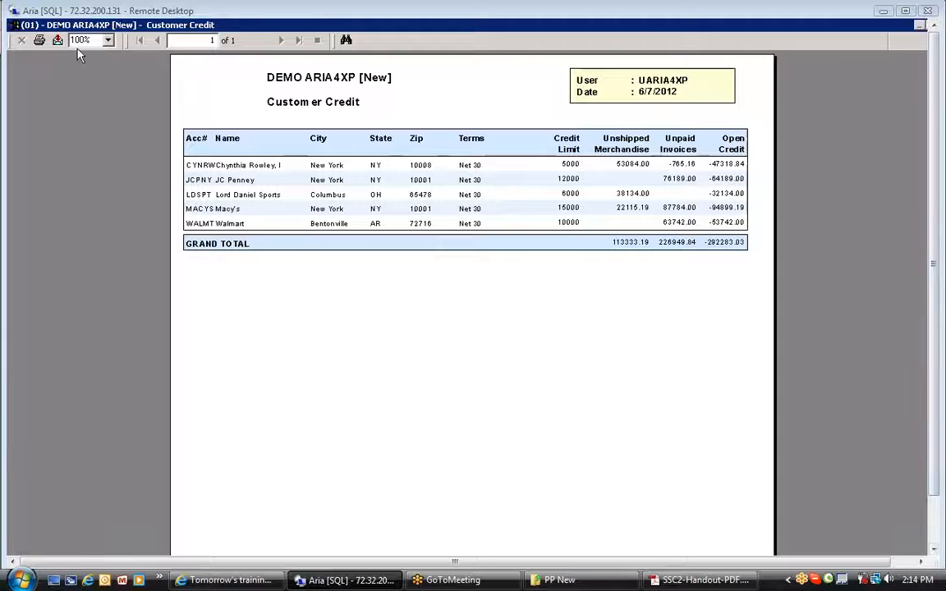
pyautogui.click(906, 11)
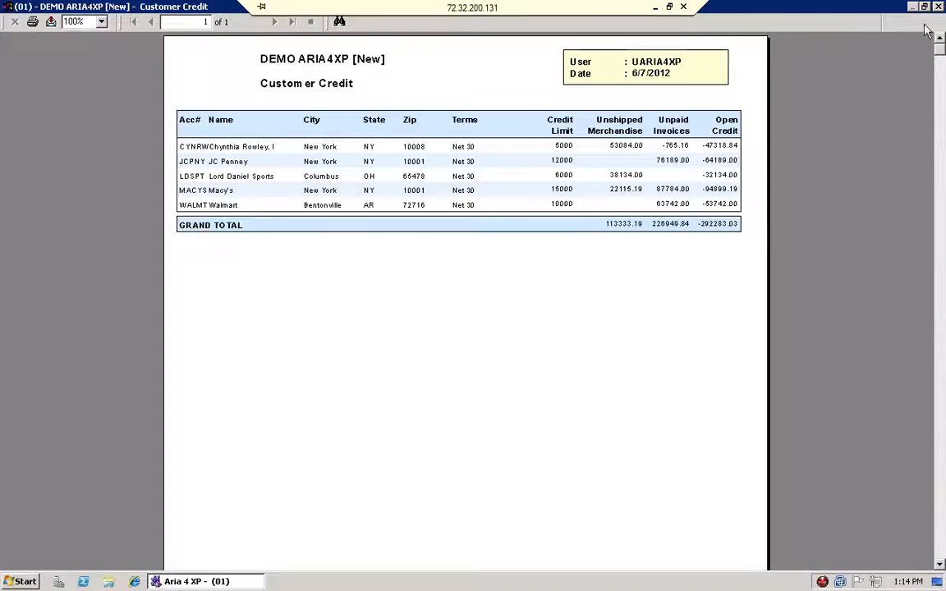
pyautogui.click(939, 8)
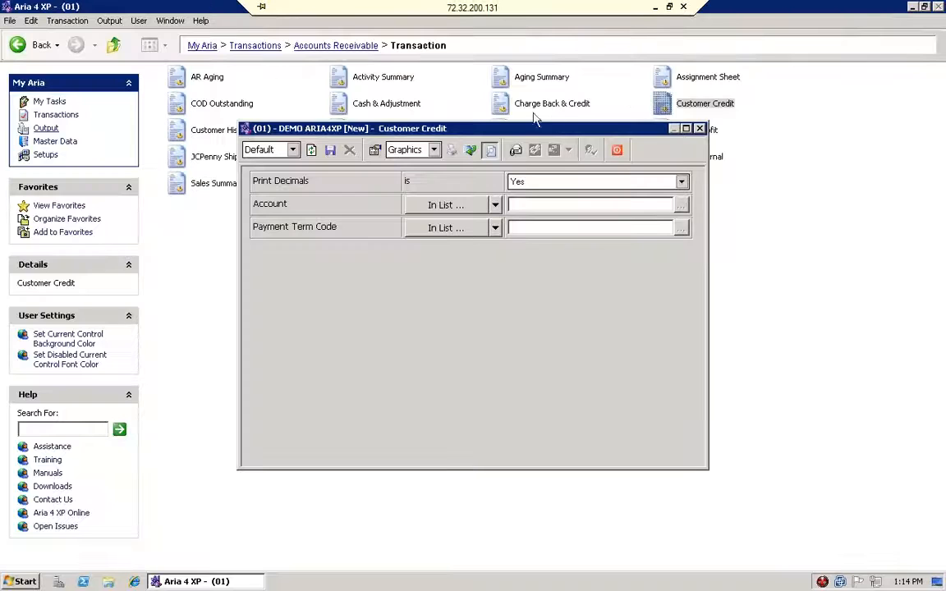
pyautogui.click(617, 150)
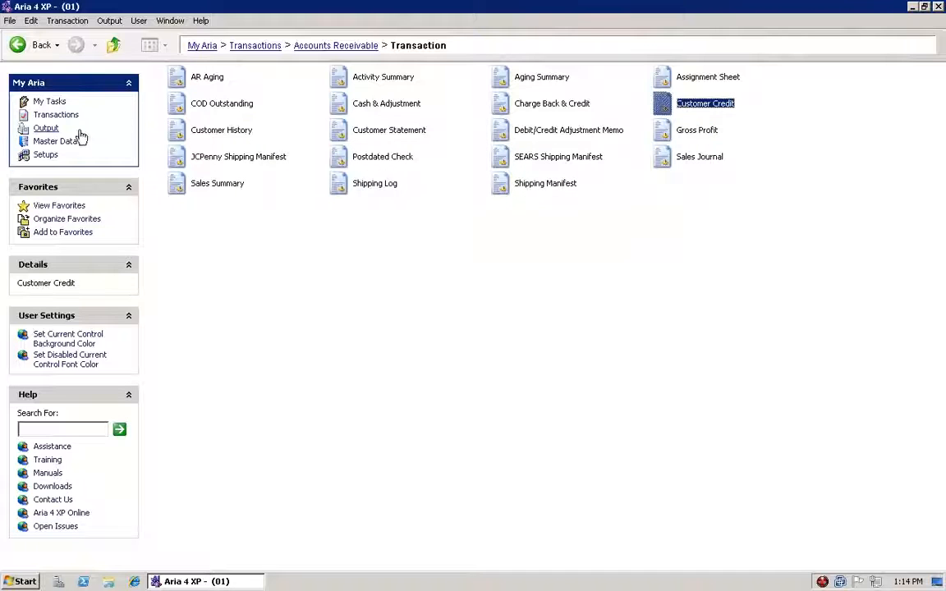
pyautogui.click(56, 115)
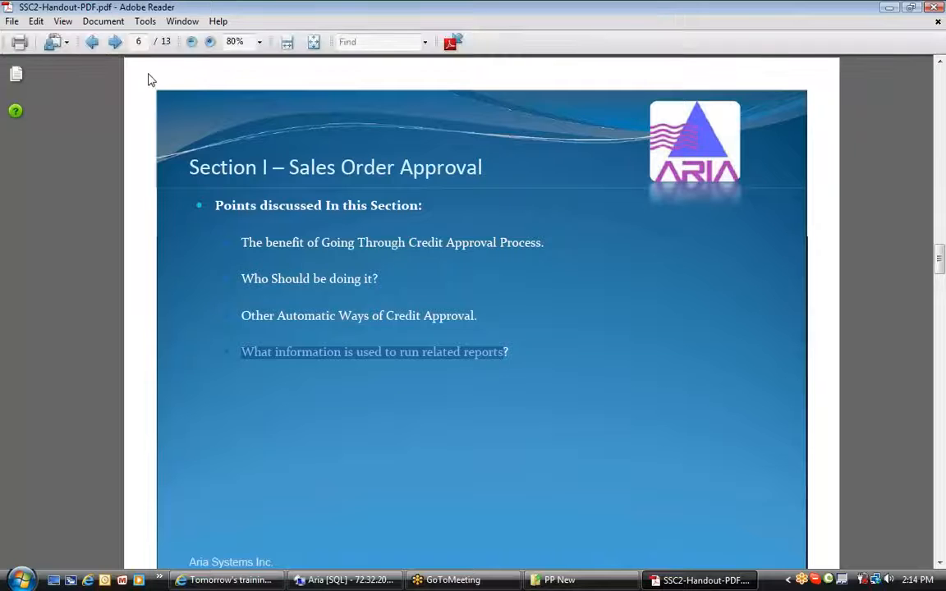
# Advance the handout PDF in Adobe Reader to page 7, Section II – Allocation By Sales Order.
pyautogui.click(114, 42)
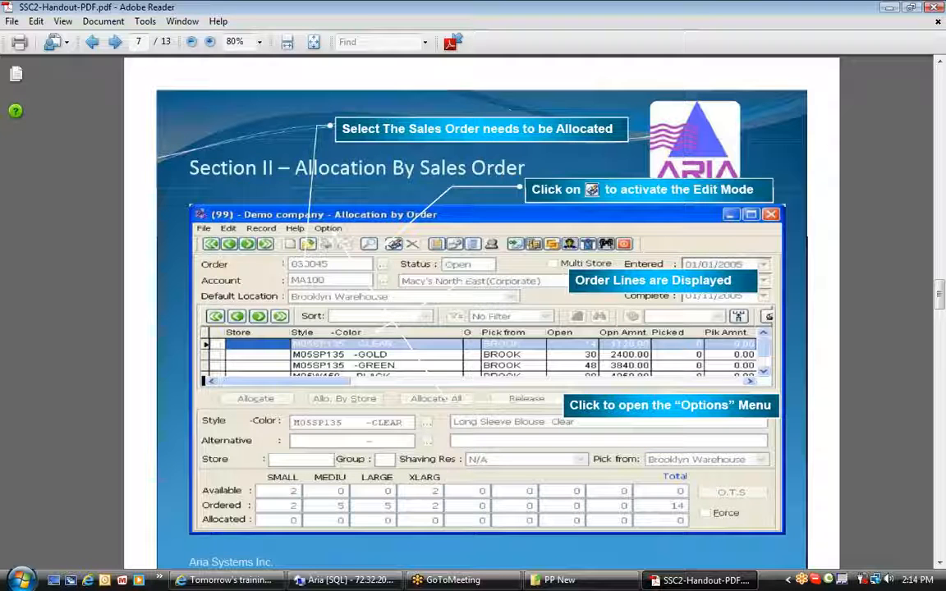
pyautogui.click(936, 55)
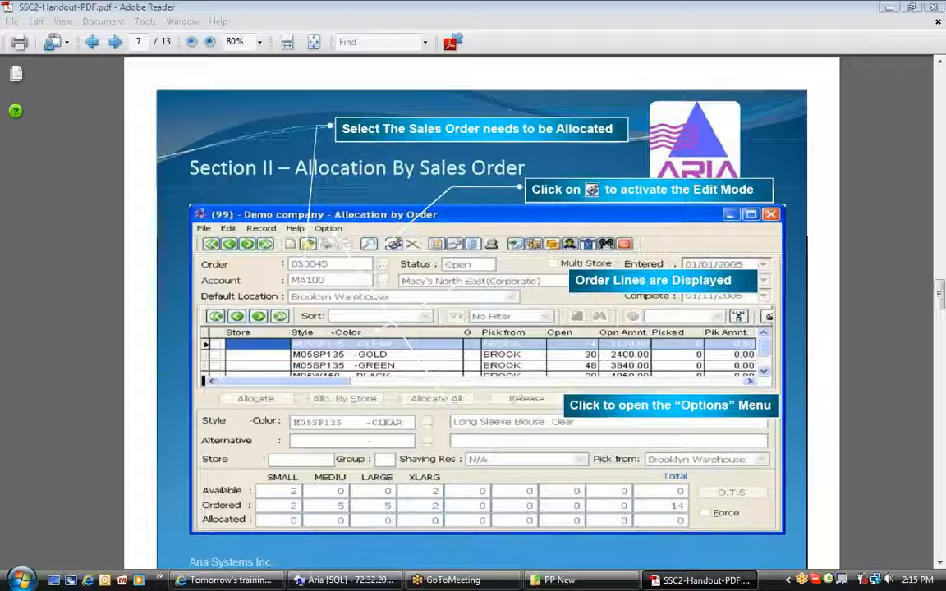
# Switch back to Aria 4 XP, and open Allocation by Order from the Sales Order Allocation transactions.
pyautogui.click(361, 584)
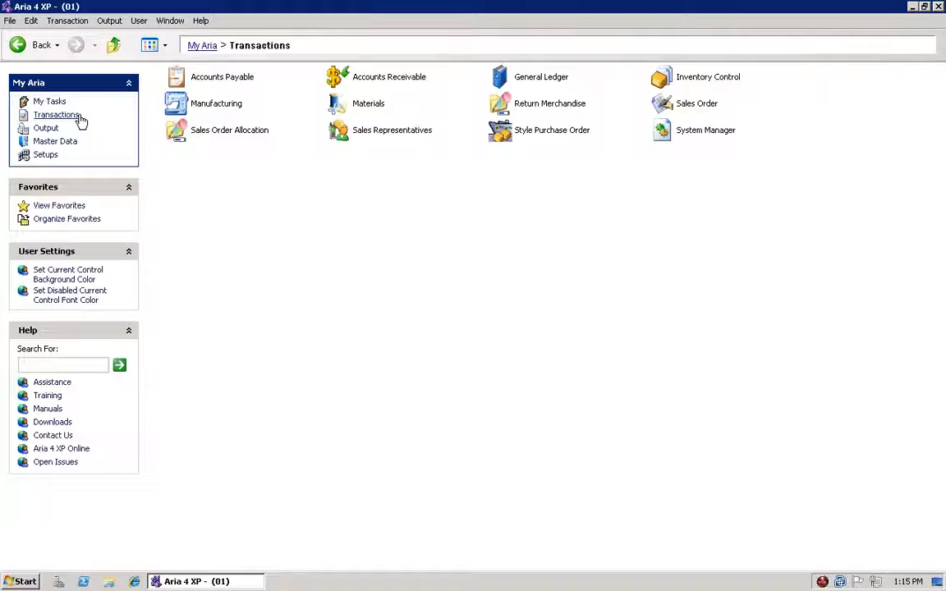
pyautogui.click(192, 136)
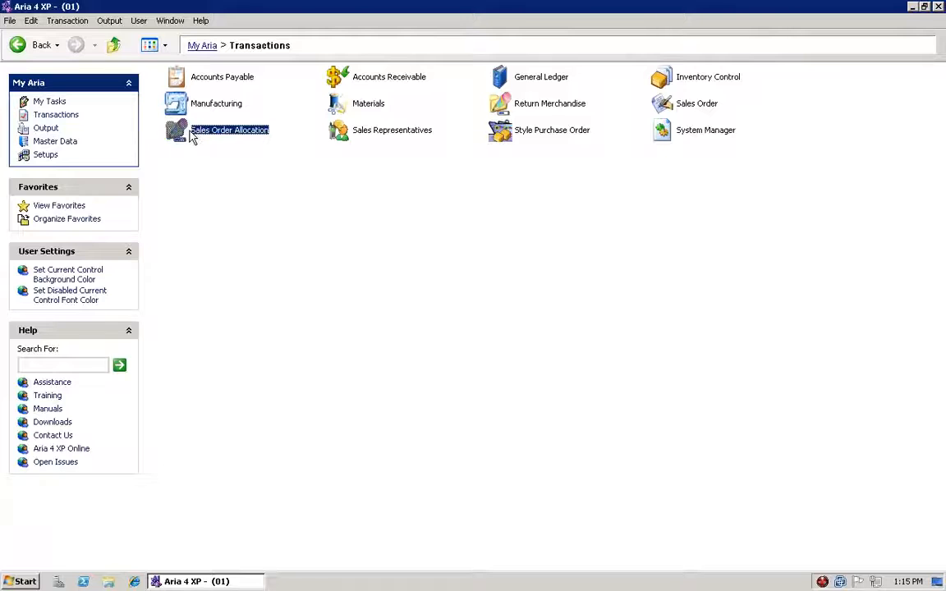
pyautogui.click(191, 135)
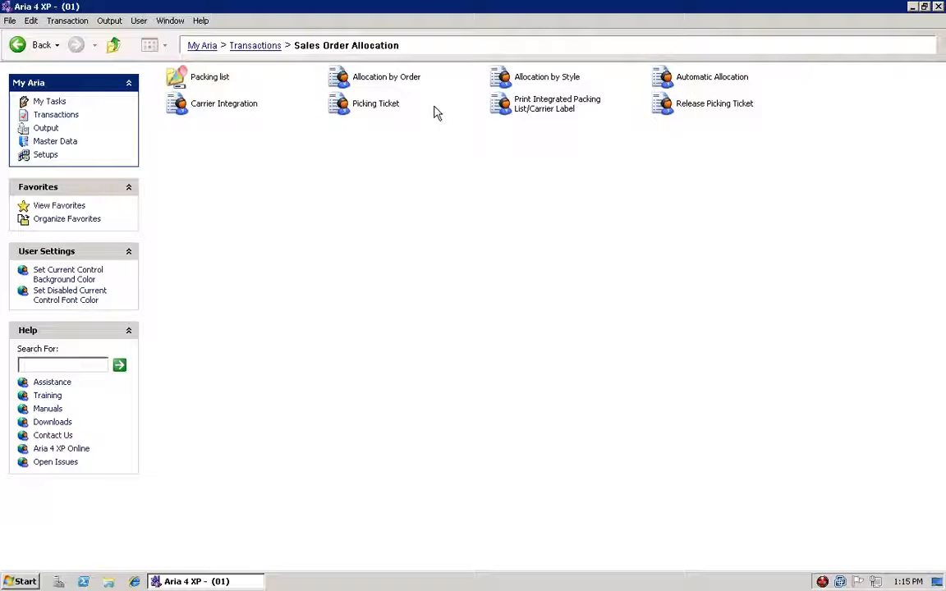
pyautogui.click(400, 79)
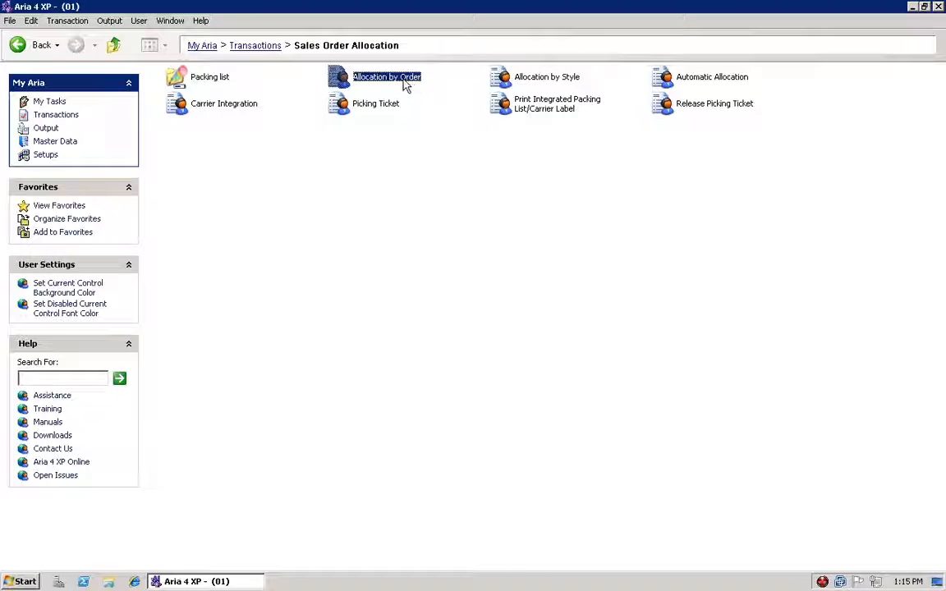
pyautogui.doubleClick(402, 80)
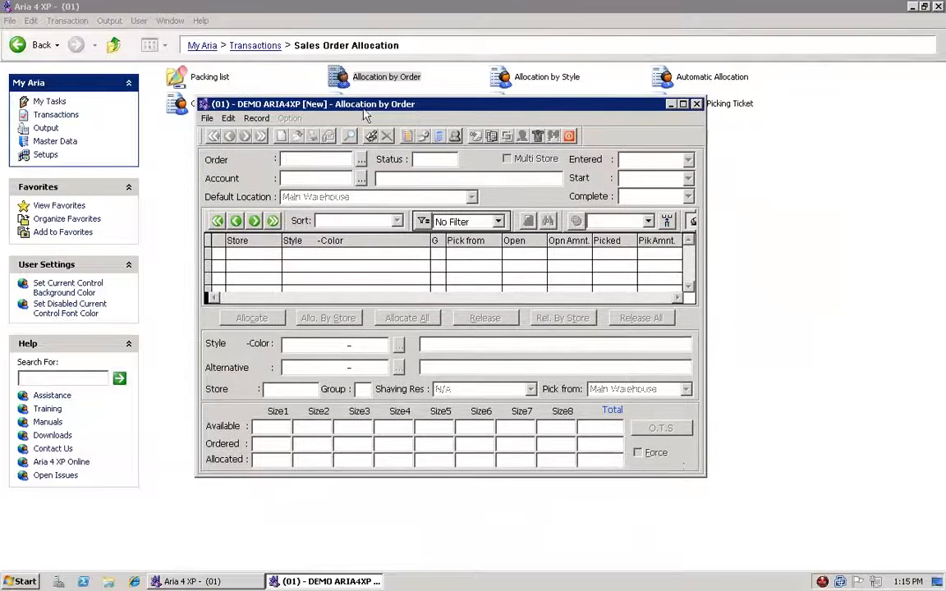
# Enlarge and reposition the Allocation by Order window, and open the list of orders with its status column widened.
pyautogui.moveTo(703, 474); pyautogui.dragTo(861, 565)
pyautogui.moveTo(395, 111); pyautogui.dragTo(361, 106)
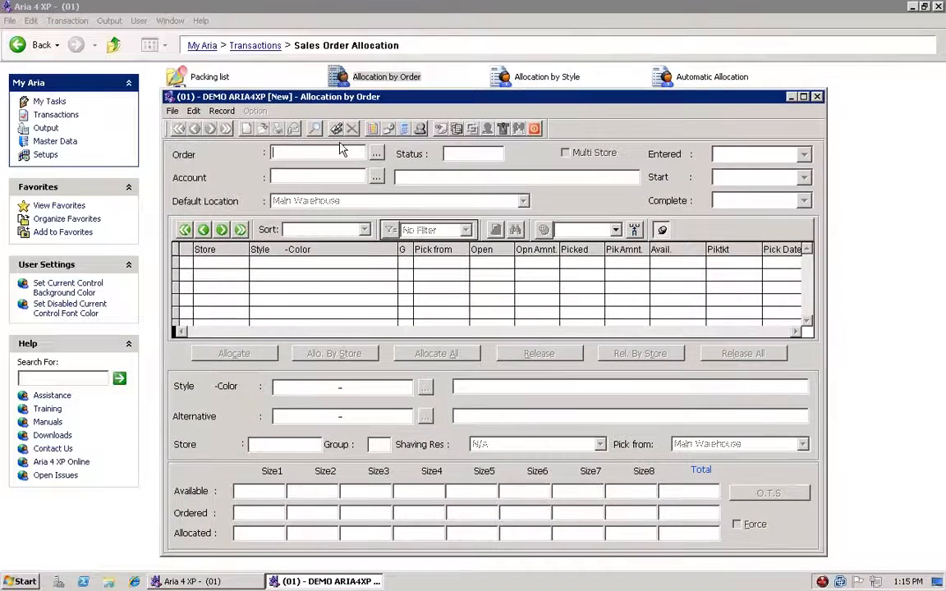
pyautogui.moveTo(309, 154); pyautogui.dragTo(252, 153)
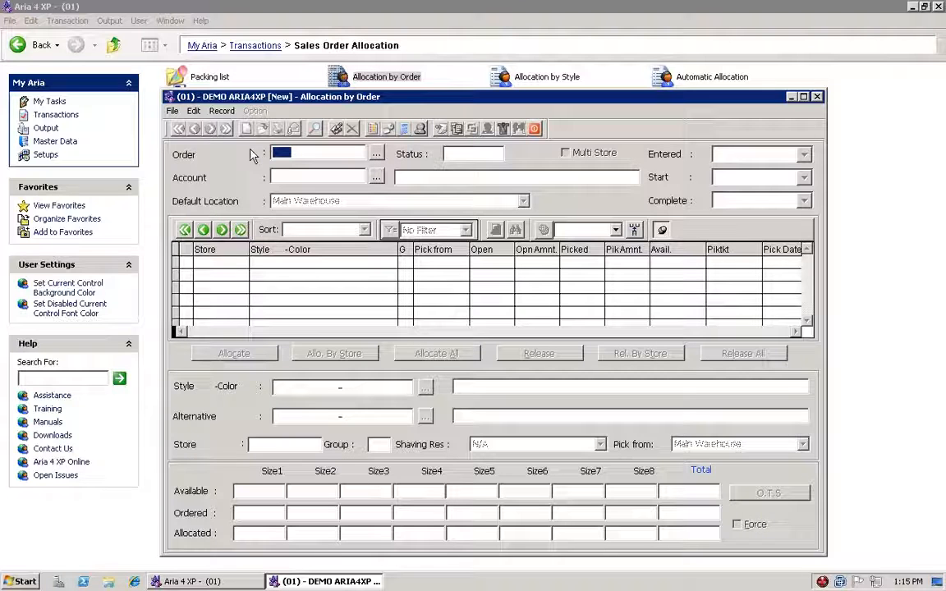
pyautogui.click(376, 154)
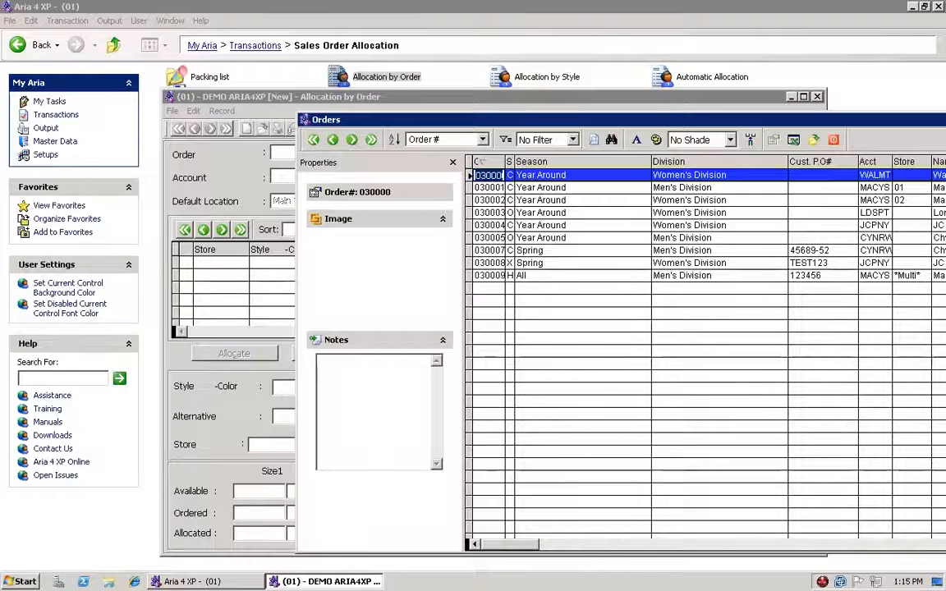
pyautogui.moveTo(514, 162); pyautogui.dragTo(515, 162)
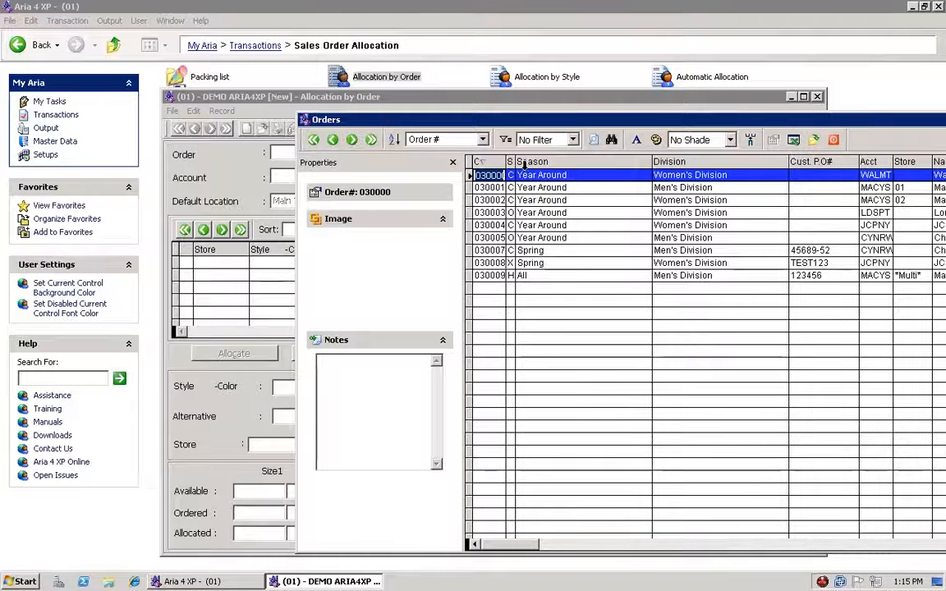
pyautogui.moveTo(516, 162); pyautogui.dragTo(543, 162)
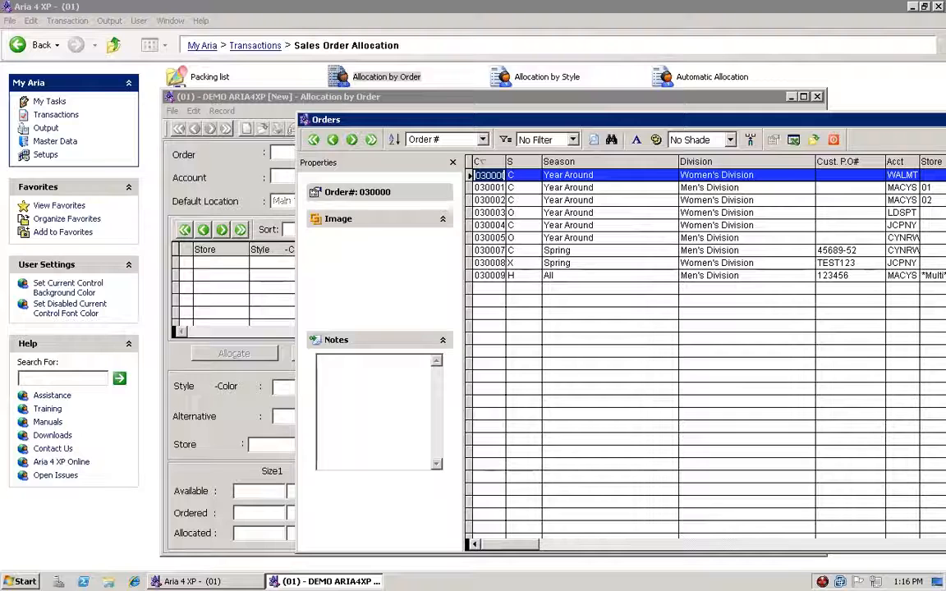
# Try to load the multi-store Macy's order that is on hold, and decline to continue with it.
pyautogui.click(616, 276)
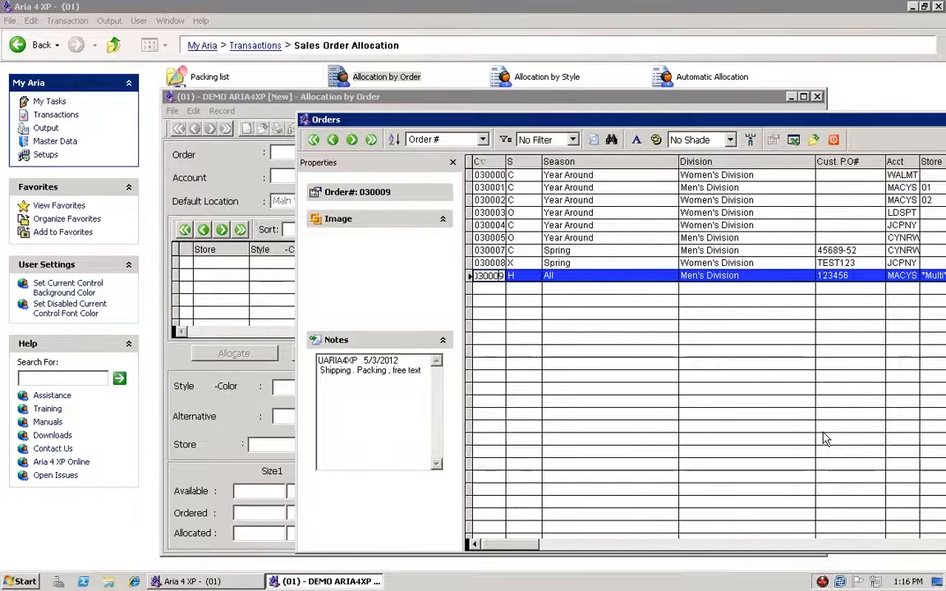
pyautogui.press('Return')
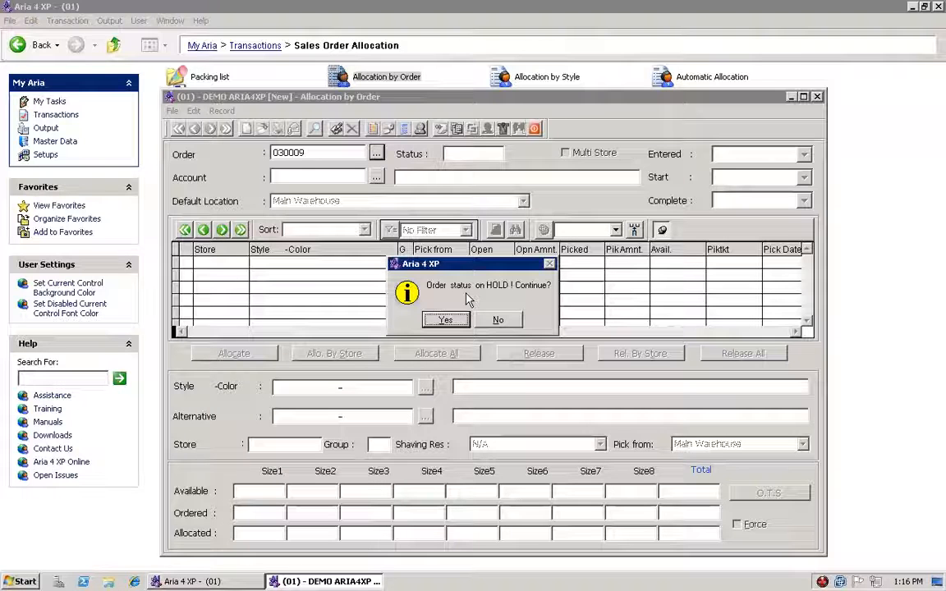
pyautogui.click(497, 320)
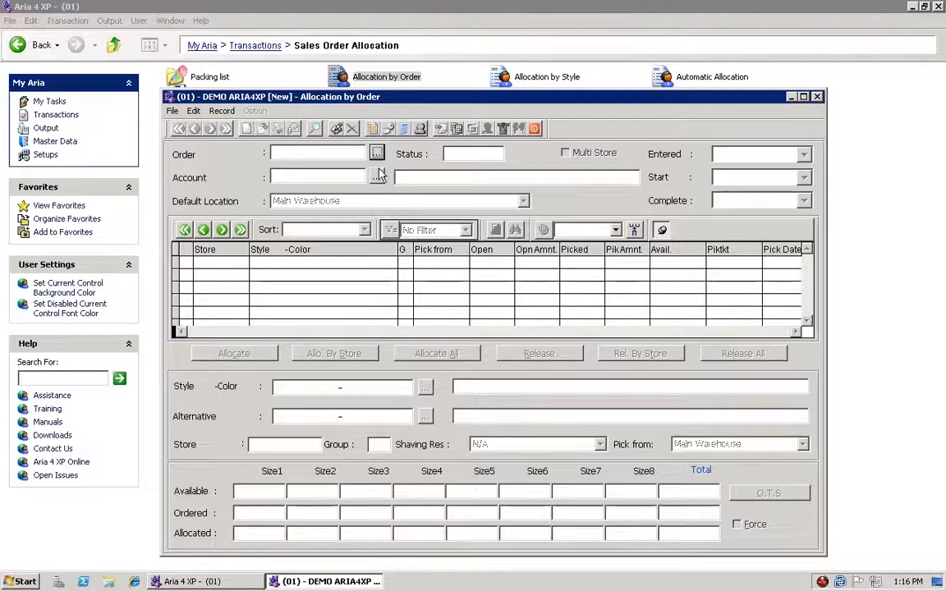
# Widen the order number column in the orders list, and load the open Men's Division order for Chynthia Rowley, Inc.
pyautogui.click(337, 128)
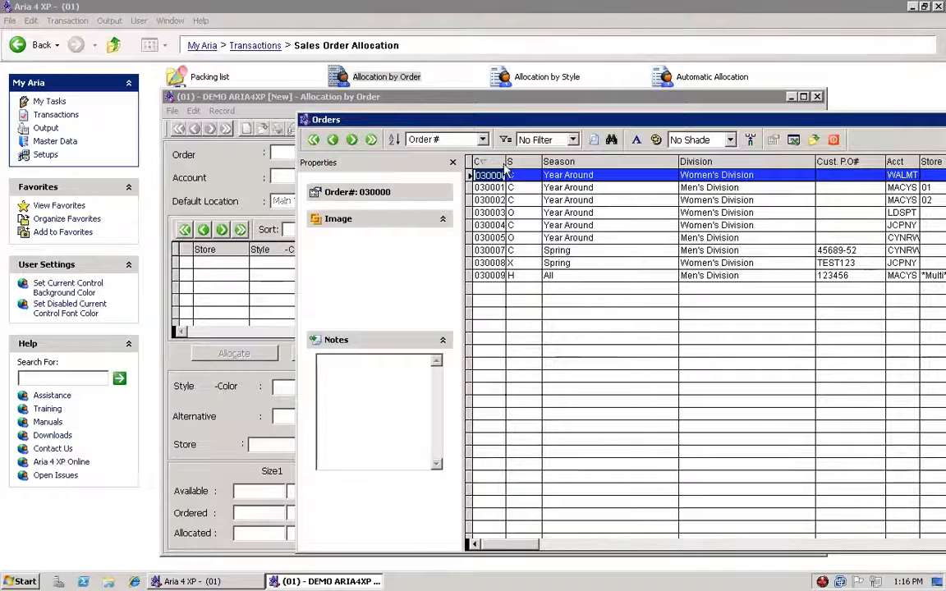
pyautogui.moveTo(507, 161); pyautogui.dragTo(517, 162)
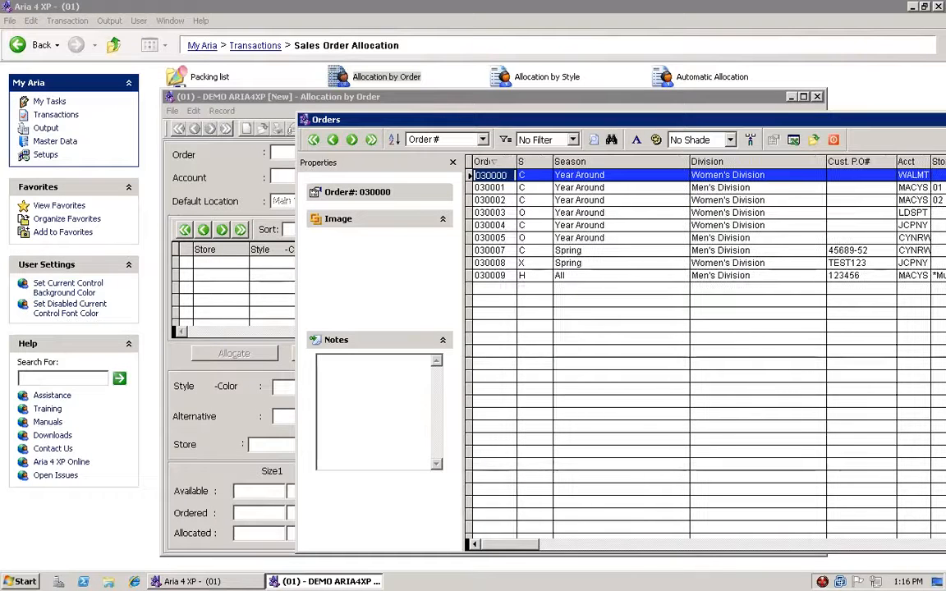
pyautogui.click(503, 238)
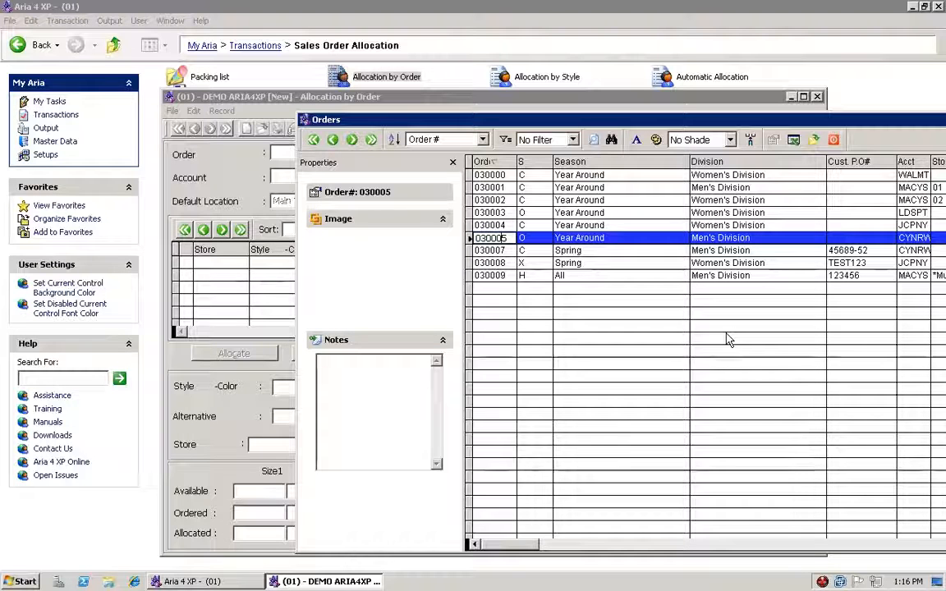
pyautogui.press('Return')
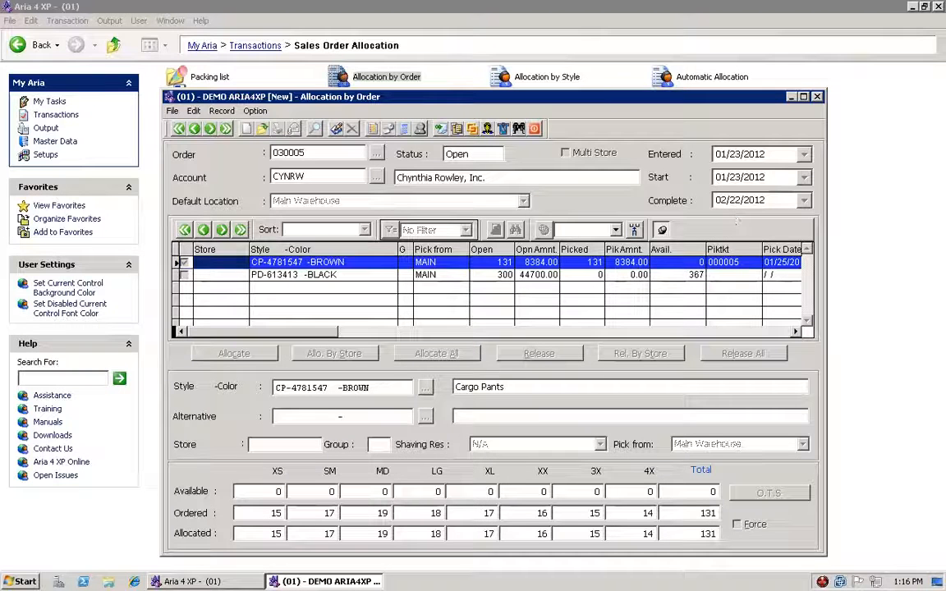
# Check the CP-4781547-BROWN and PD-613413-BLACK lines of the order, and switch the order to edit mode.
pyautogui.click(289, 274)
pyautogui.click(290, 262)
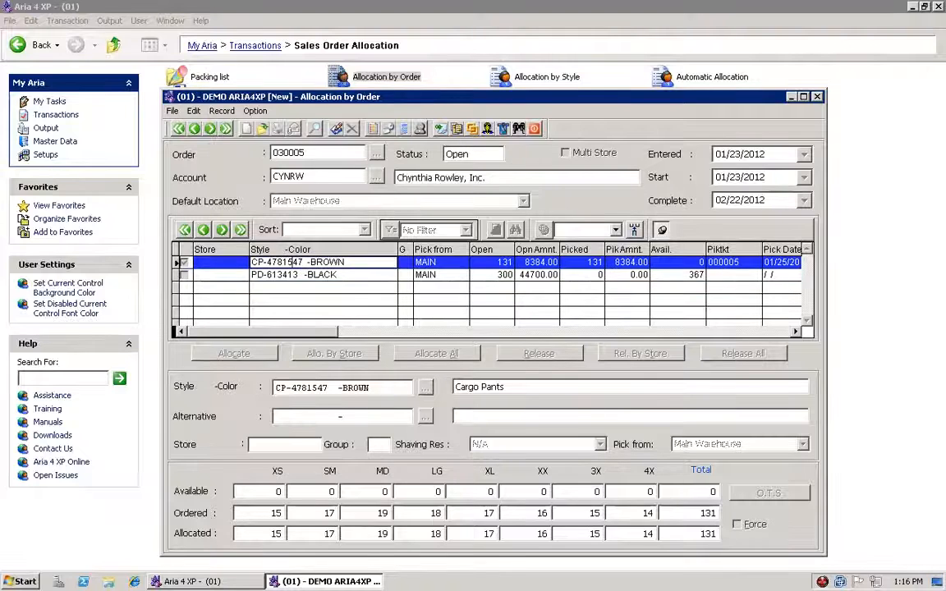
pyautogui.click(292, 275)
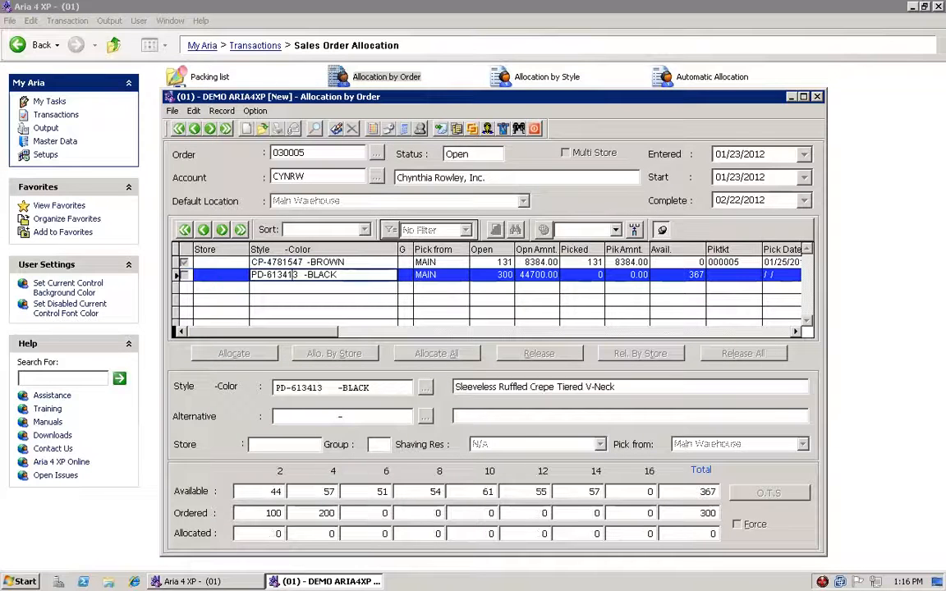
pyautogui.click(283, 262)
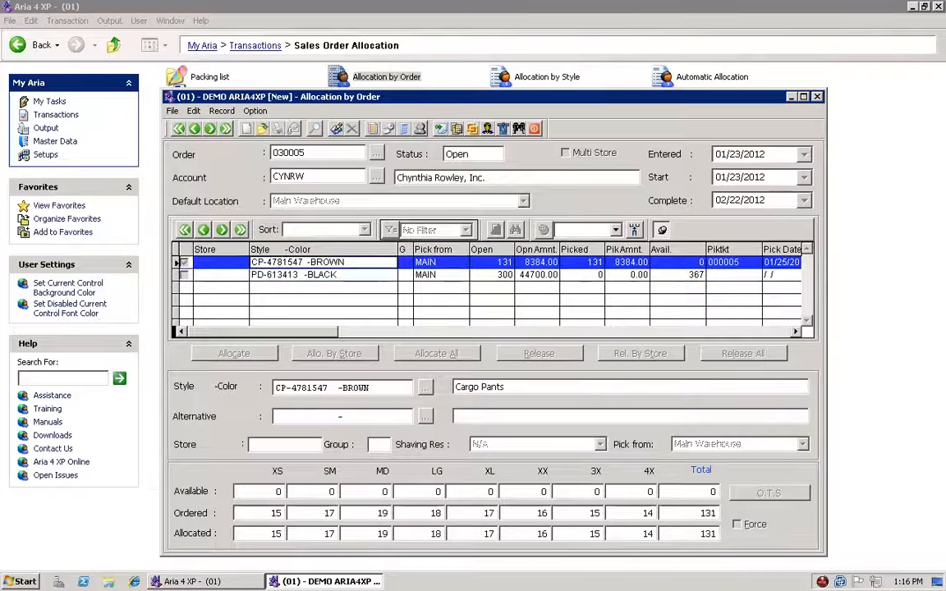
pyautogui.click(294, 276)
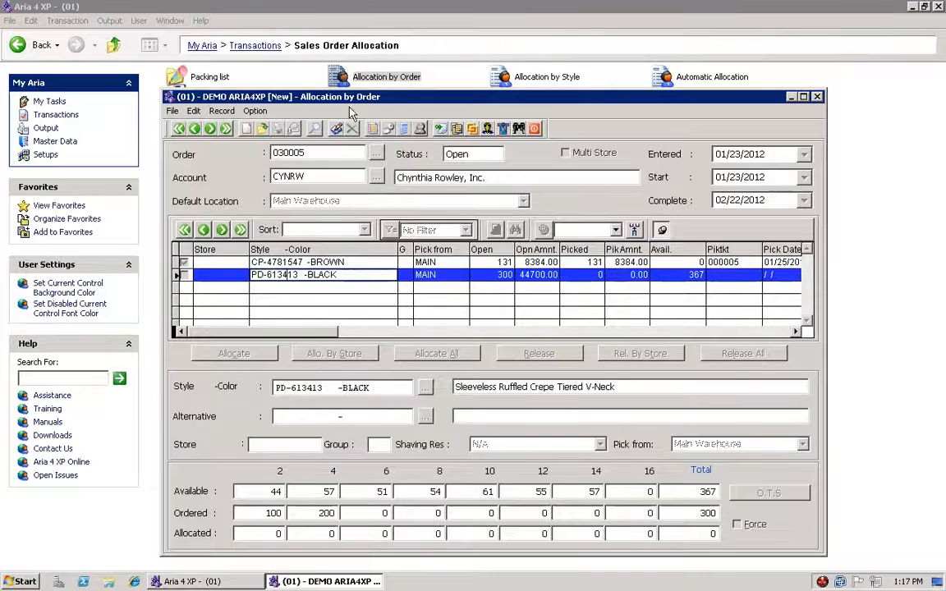
pyautogui.moveTo(322, 96); pyautogui.dragTo(303, 92)
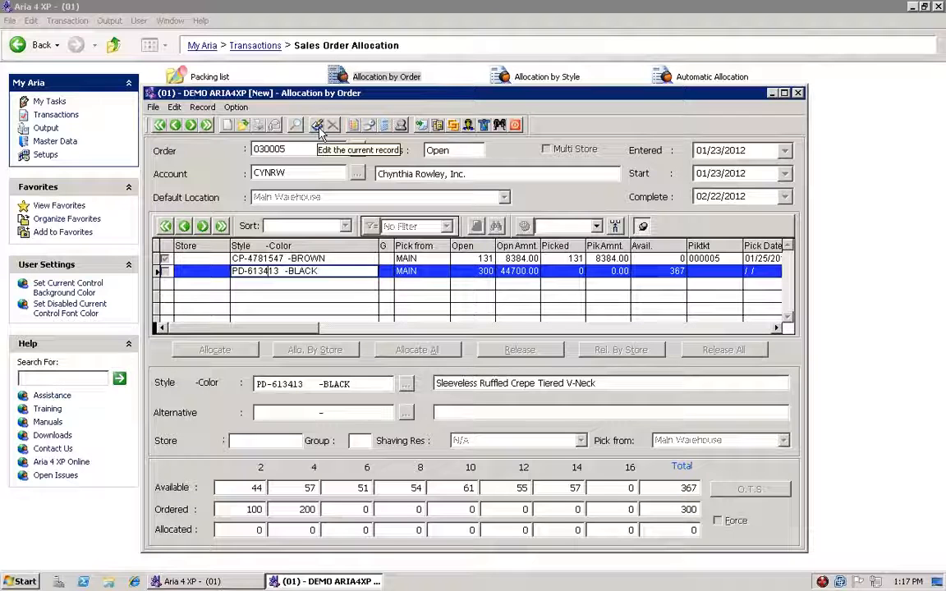
pyautogui.click(317, 125)
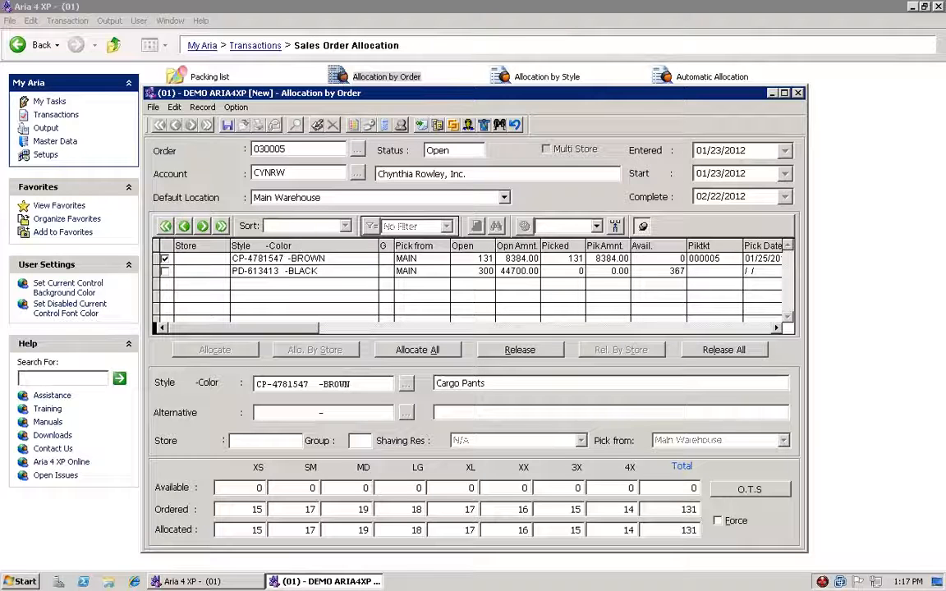
# Compare the ordered and allocated quantities by size for the CP-4781547-BROWN and PD-613413-BLACK lines.
pyautogui.click(257, 271)
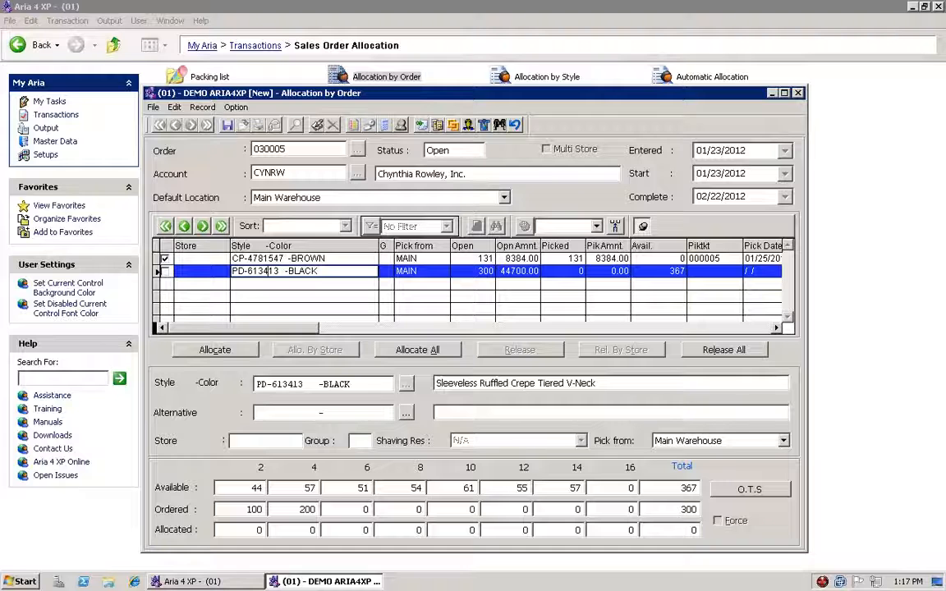
pyautogui.click(269, 258)
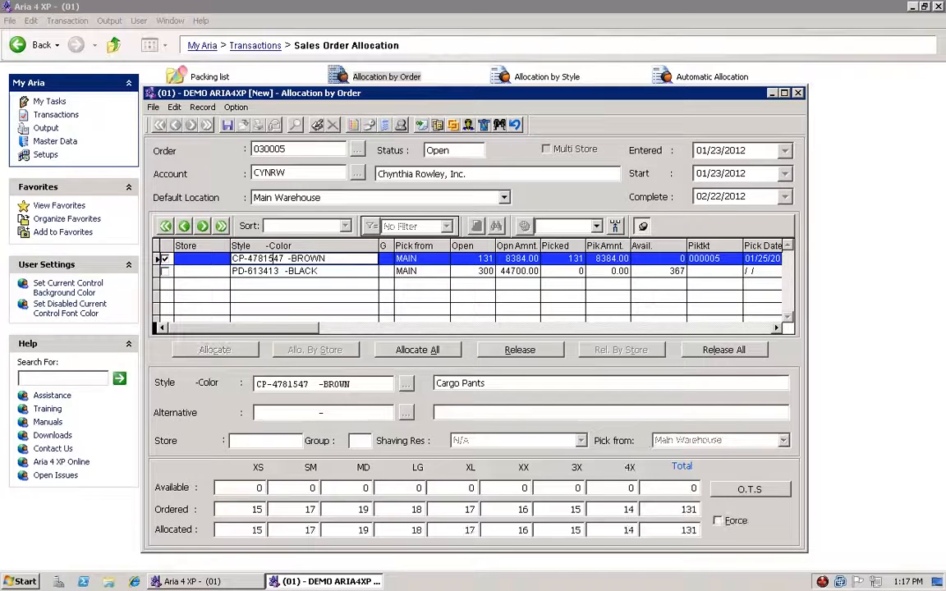
pyautogui.click(251, 510)
pyautogui.click(304, 510)
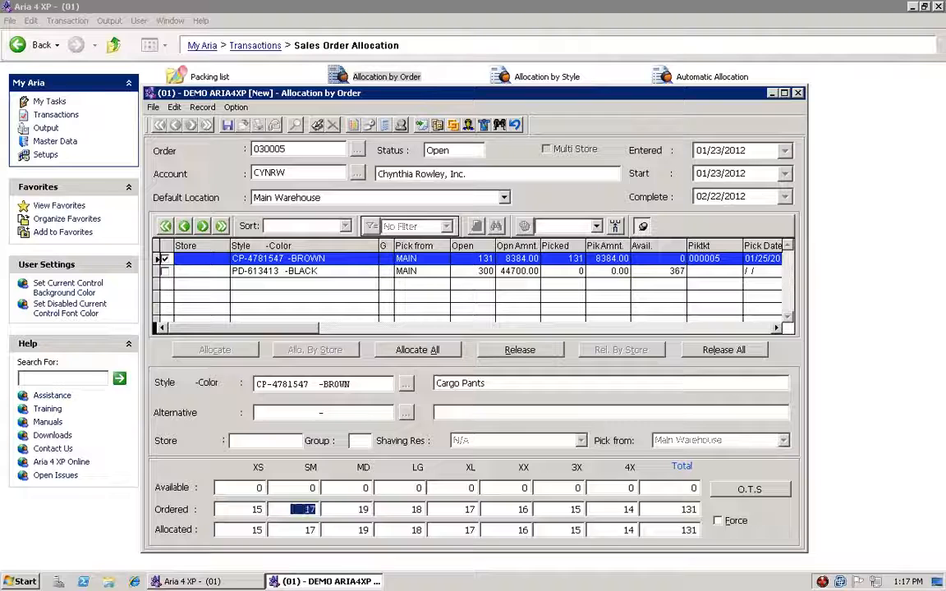
pyautogui.click(350, 510)
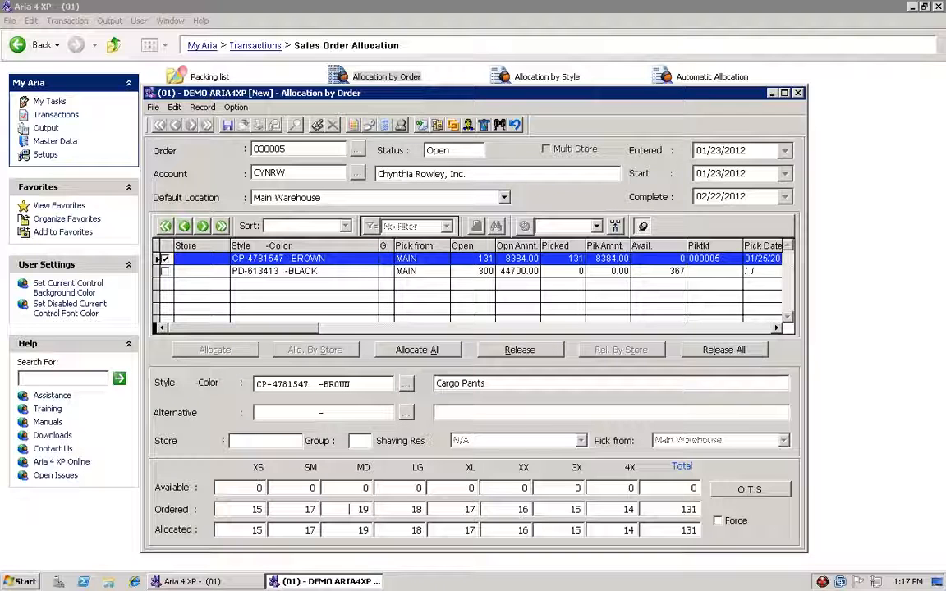
pyautogui.click(239, 530)
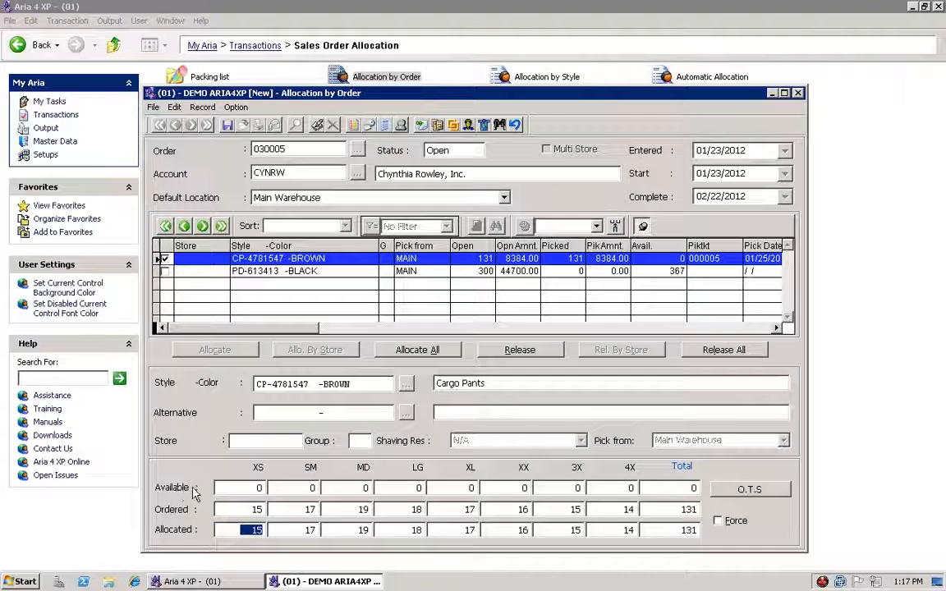
pyautogui.click(292, 271)
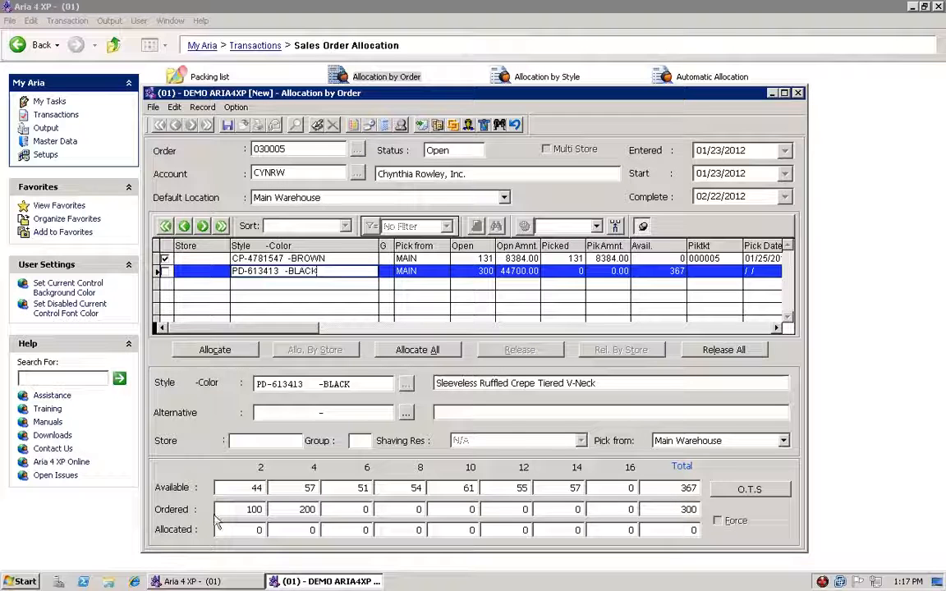
pyautogui.click(237, 529)
pyautogui.click(249, 509)
pyautogui.click(304, 509)
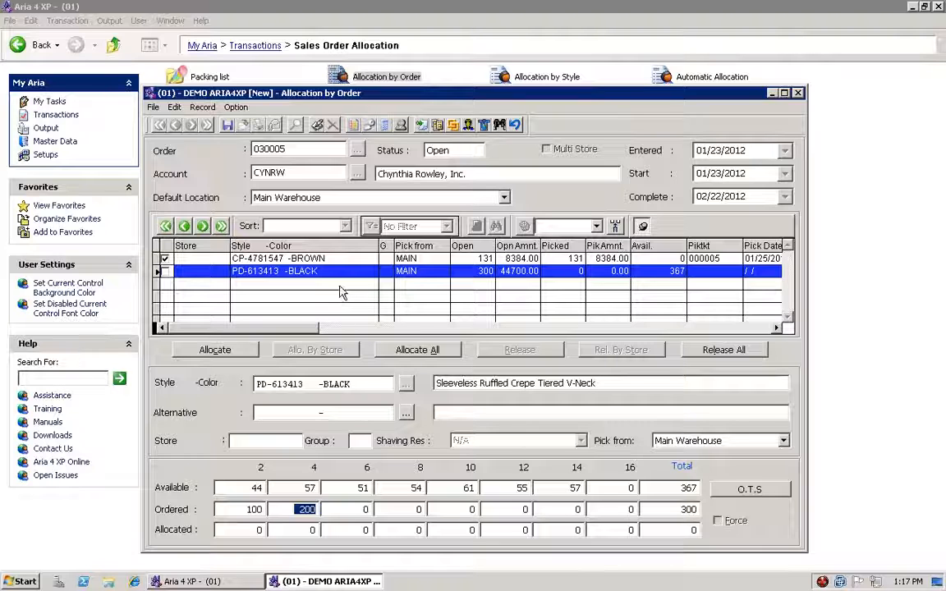
# Examine the pick ticket and pick date of the CP-4781547-BROWN line.
pyautogui.click(283, 258)
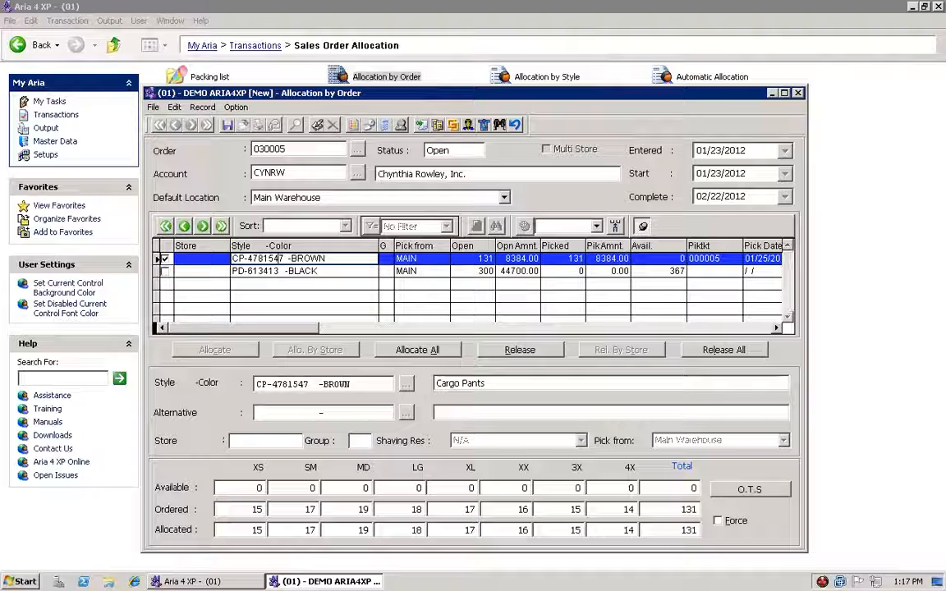
pyautogui.click(717, 259)
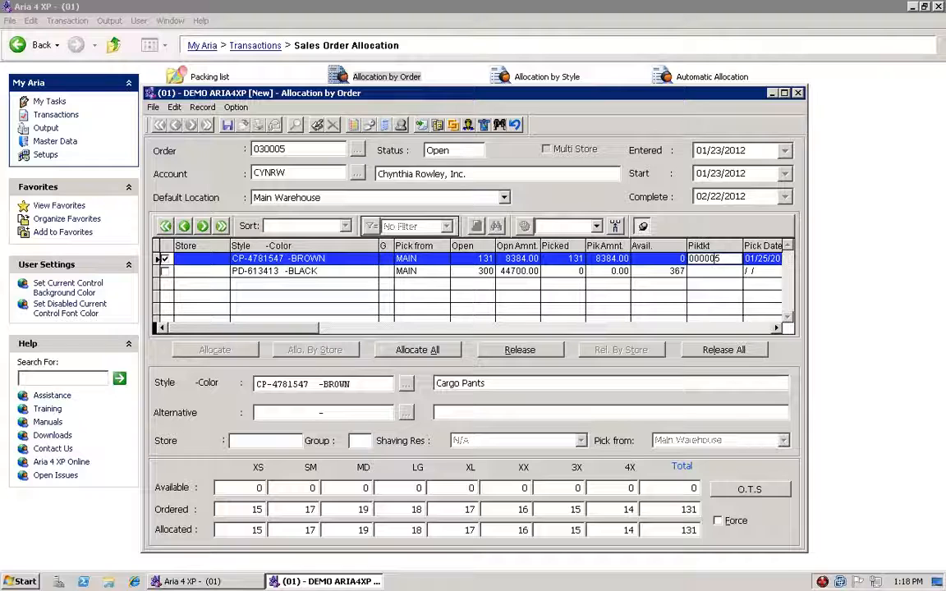
pyautogui.click(777, 329)
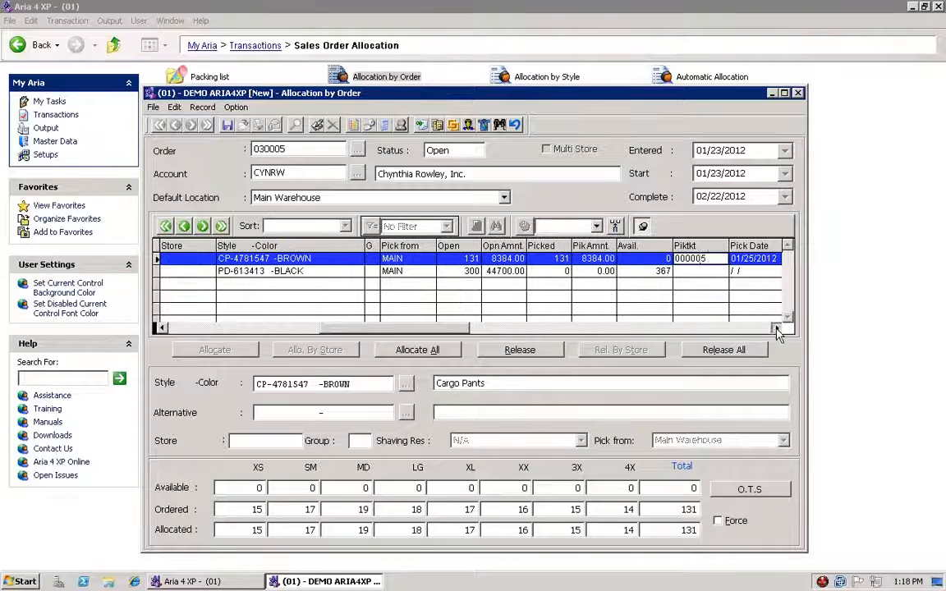
pyautogui.click(748, 259)
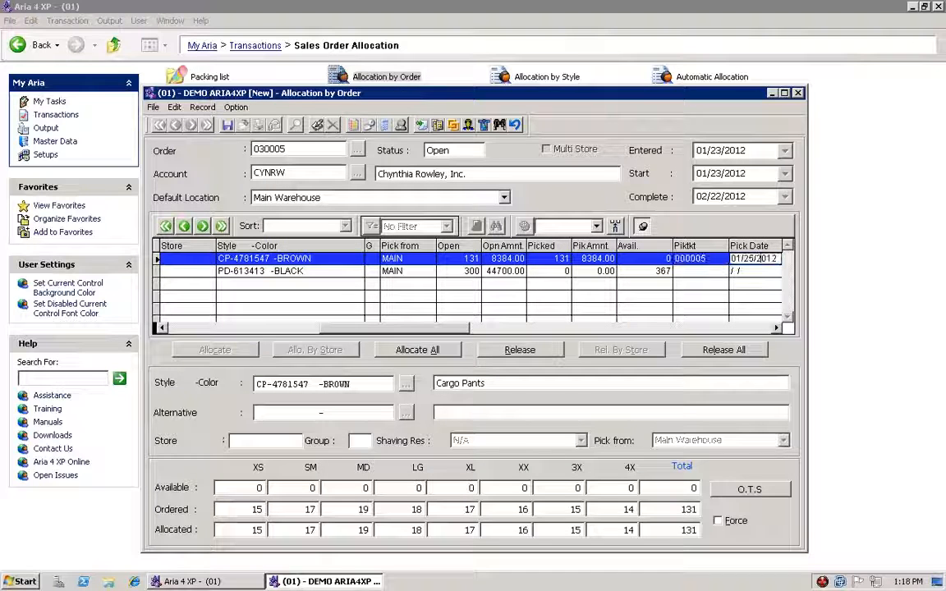
pyautogui.click(704, 258)
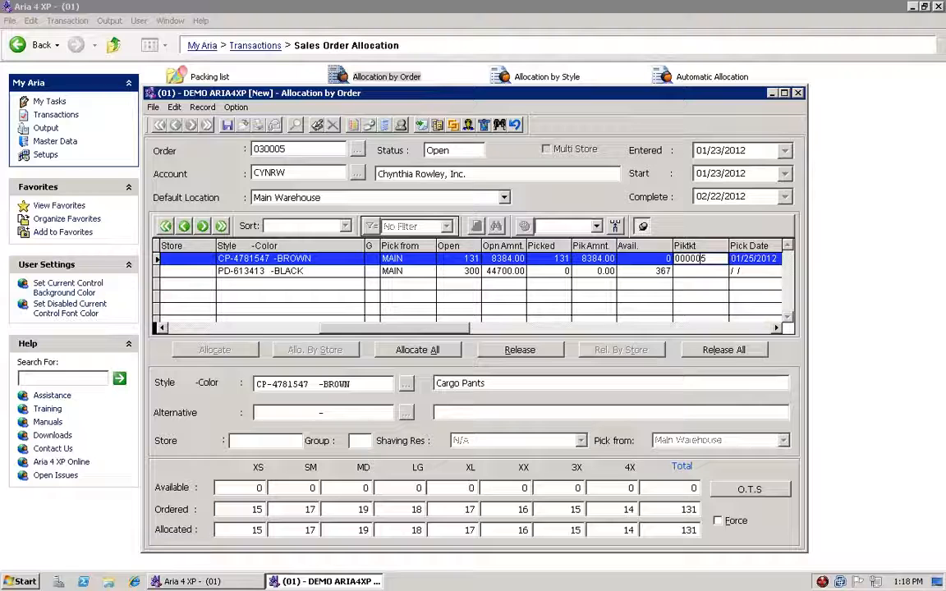
pyautogui.click(202, 328)
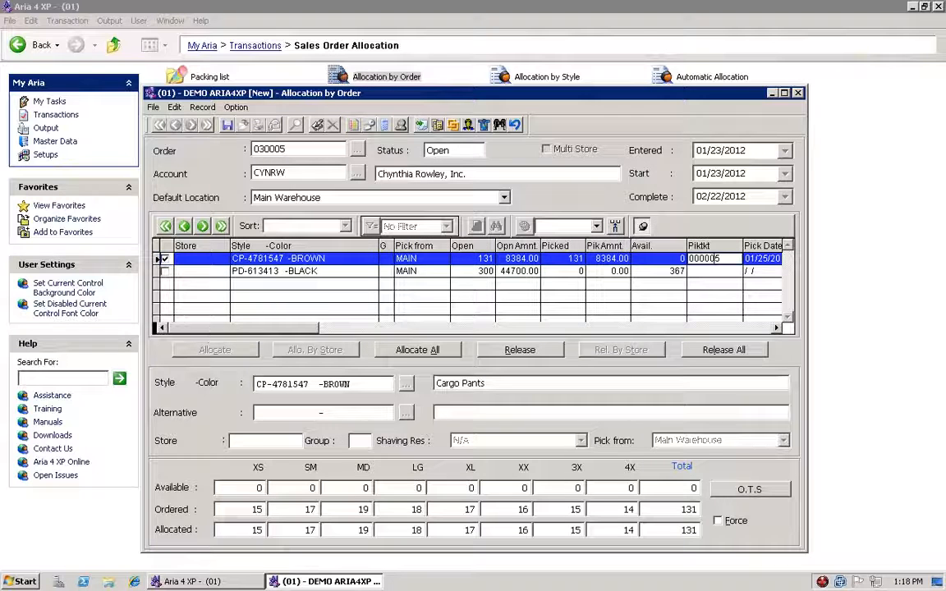
# Go through the allocated sizes of CP-4781547-BROWN, and check the ordered quantities of the PD-613413-BLACK line.
pyautogui.click(250, 530)
pyautogui.press('Tab')
pyautogui.press('Tab')
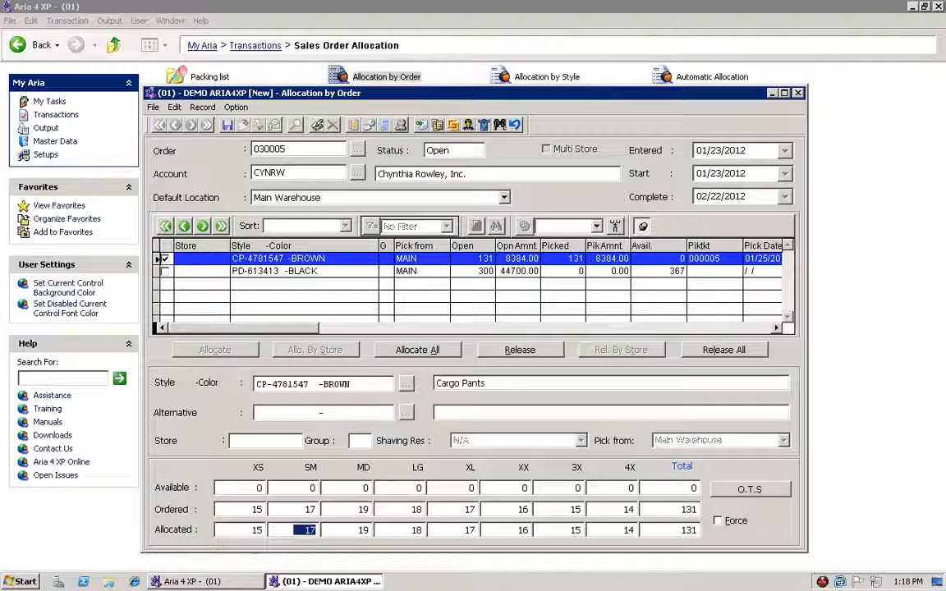
pyautogui.press('Tab')
pyautogui.press('Tab')
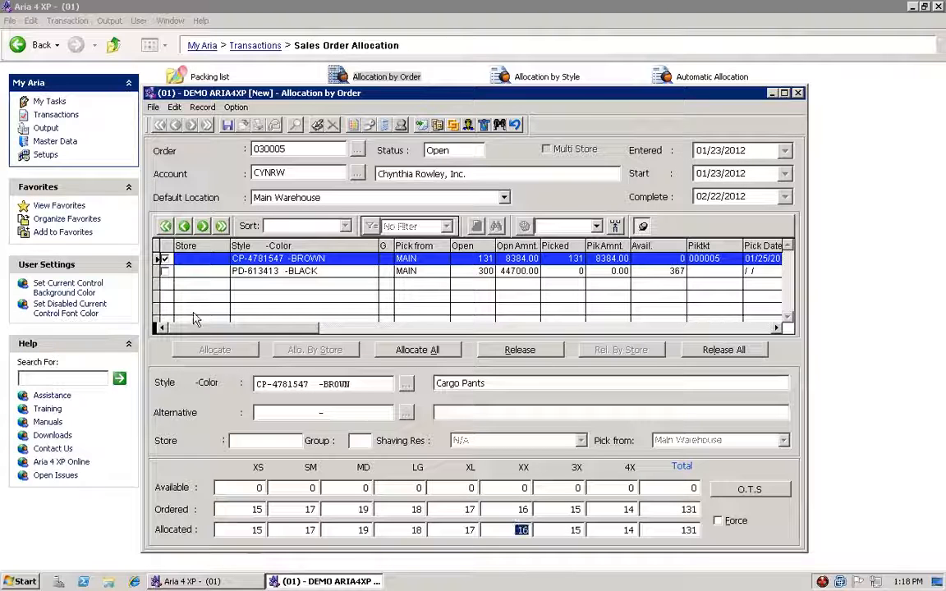
pyautogui.press('Tab')
pyautogui.click(202, 272)
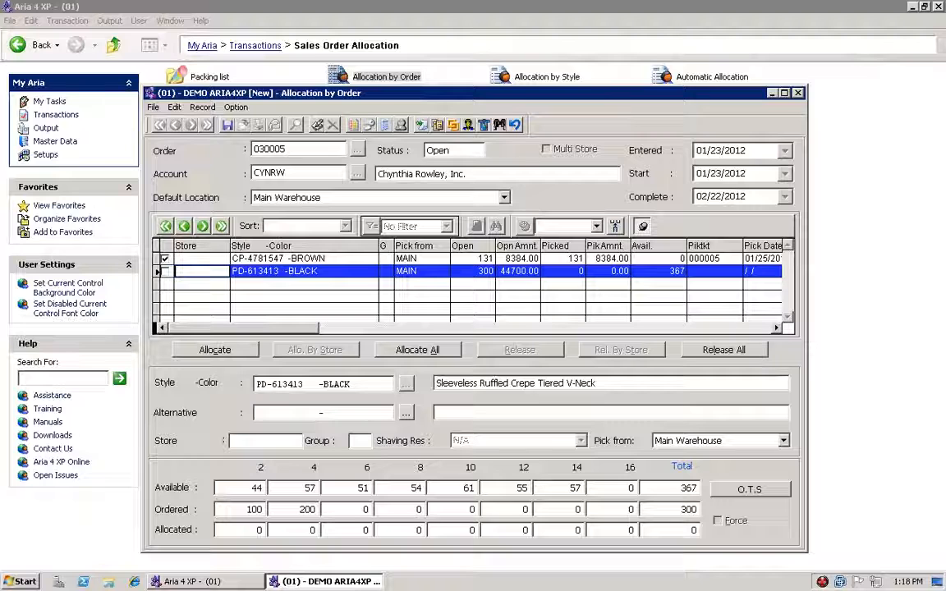
pyautogui.click(250, 510)
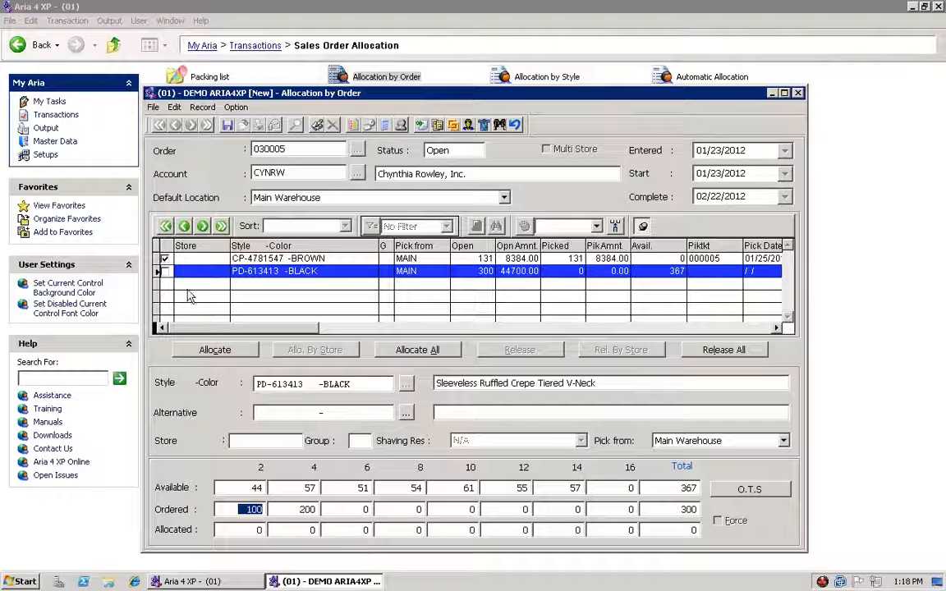
# Allocate the PD-613413-BLACK line, check its allocated size quantities, and release the allocation.
pyautogui.click(217, 351)
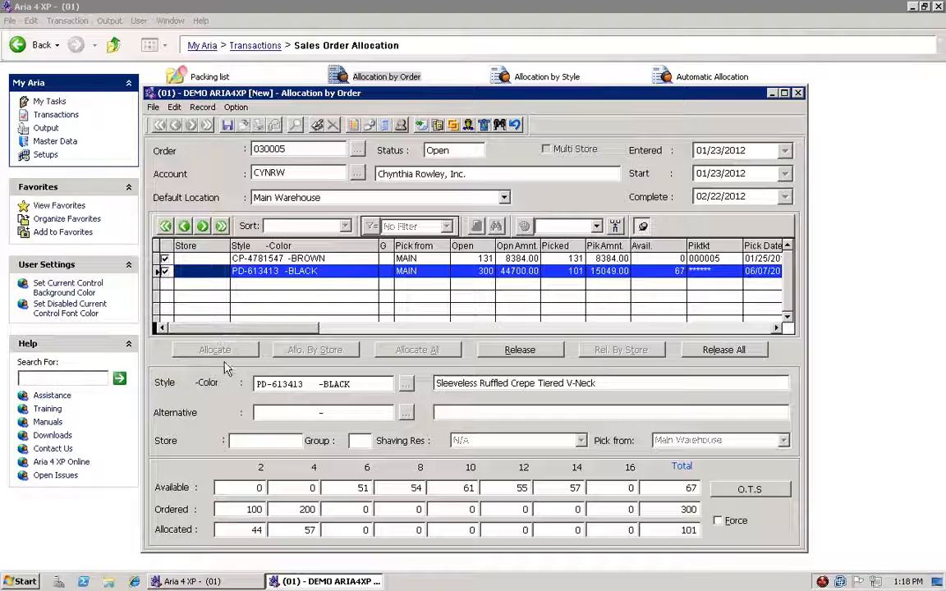
pyautogui.click(243, 530)
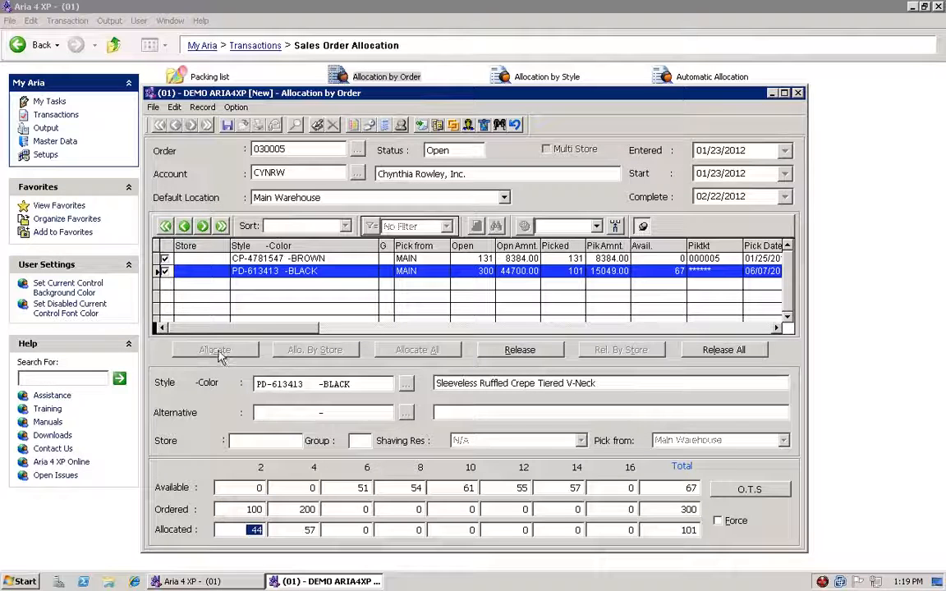
pyautogui.click(246, 530)
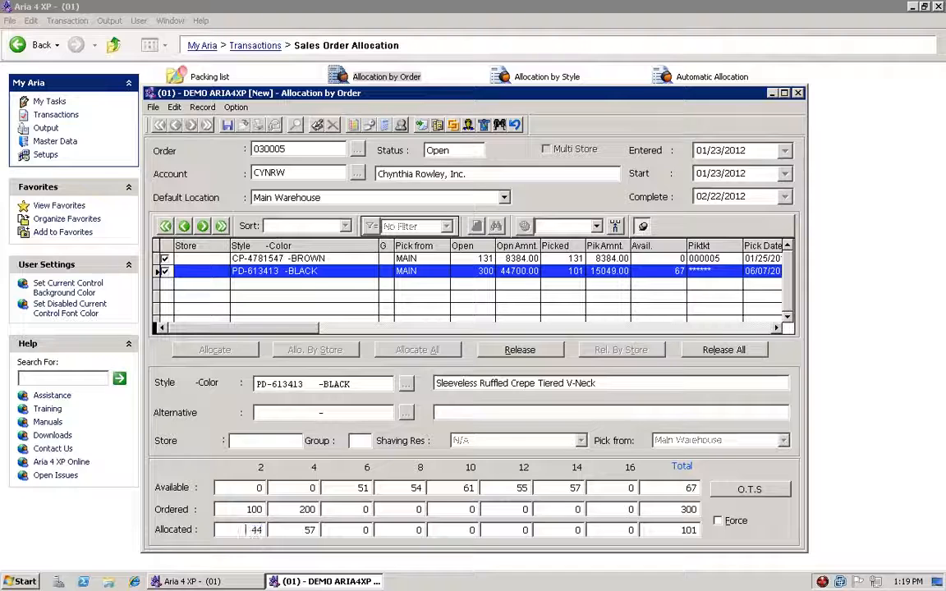
pyautogui.doubleClick(250, 530)
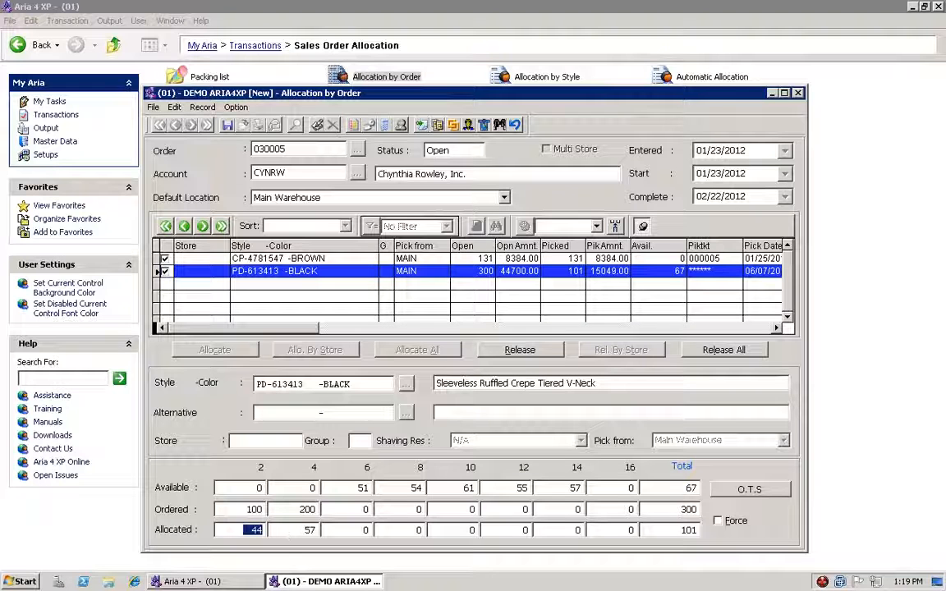
pyautogui.press('Tab')
pyautogui.click(252, 531)
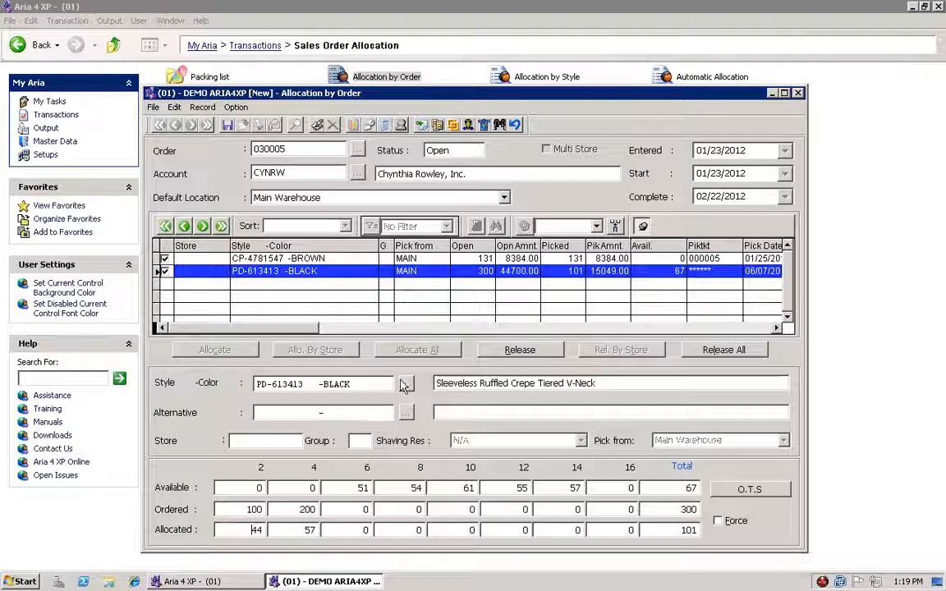
pyautogui.click(509, 353)
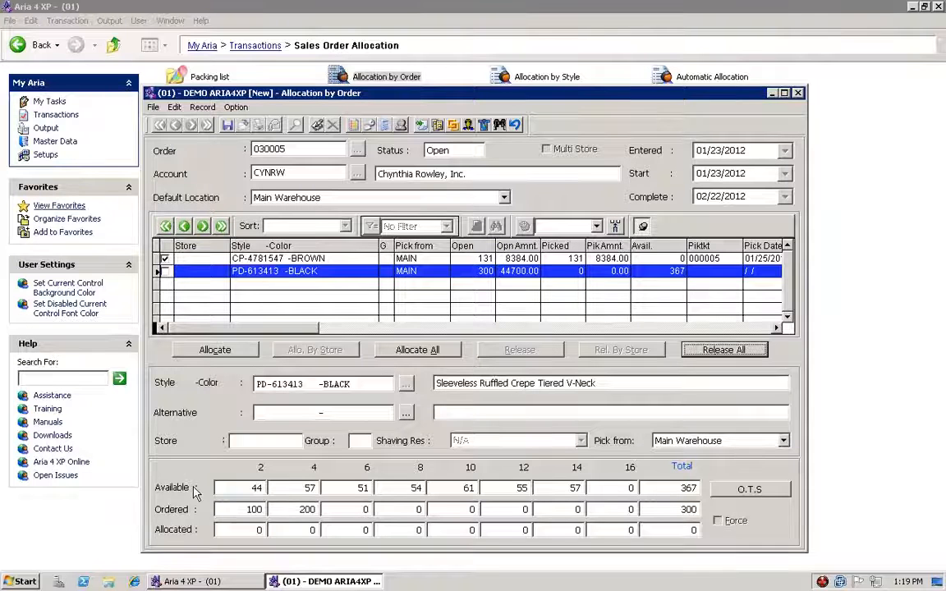
# Turn on Always Force Allocation for the order, and turn the option off again.
pyautogui.click(256, 510)
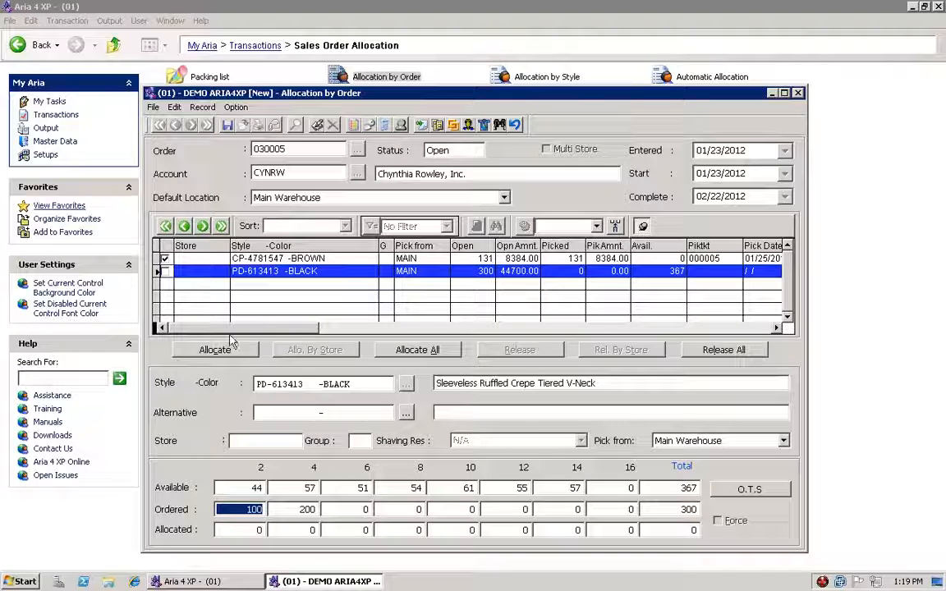
pyautogui.click(236, 108)
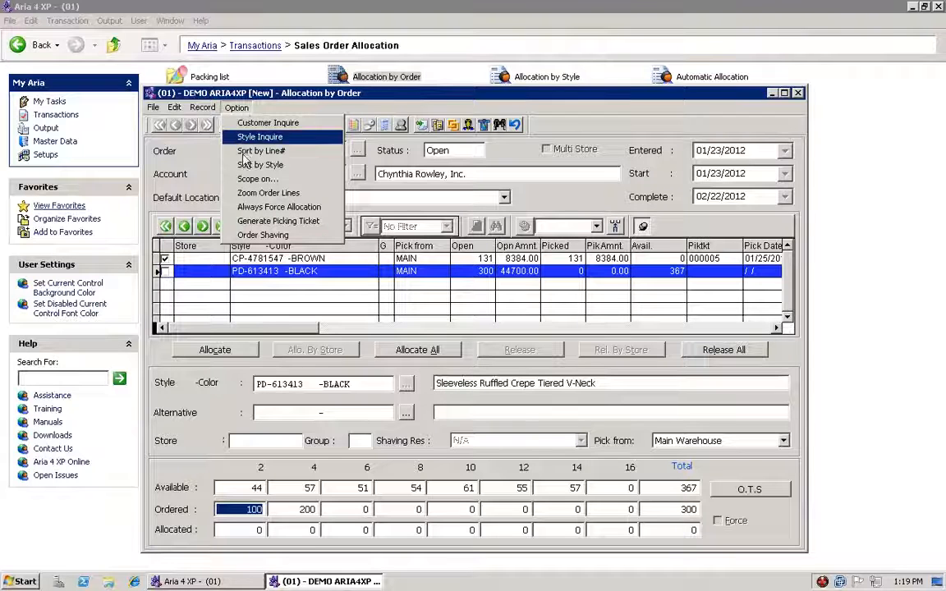
pyautogui.click(247, 207)
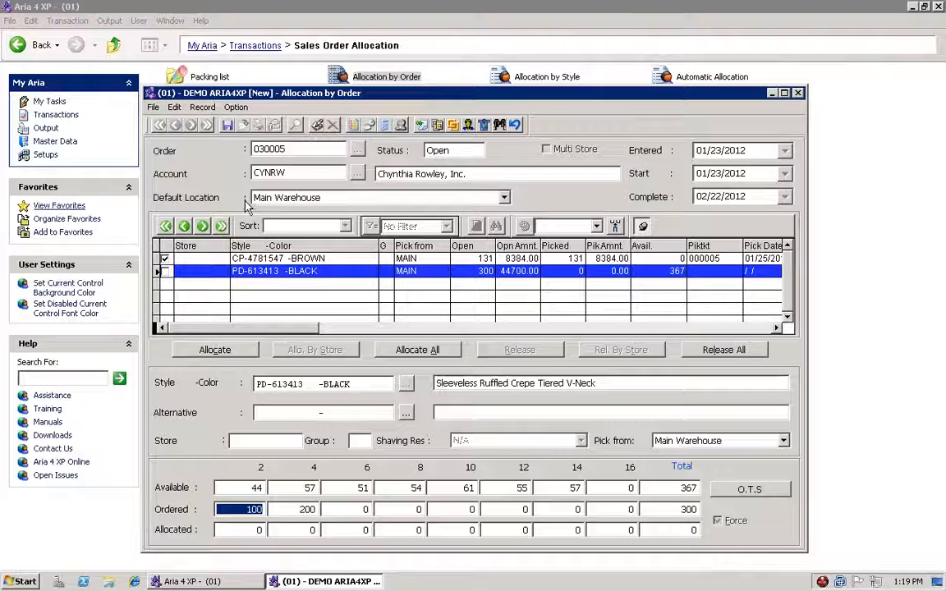
pyautogui.click(235, 108)
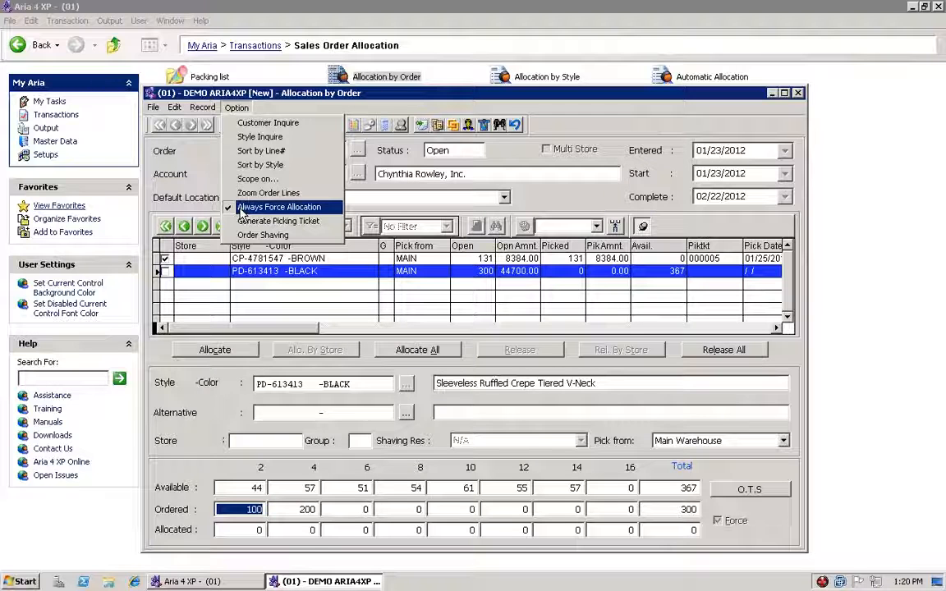
pyautogui.click(240, 209)
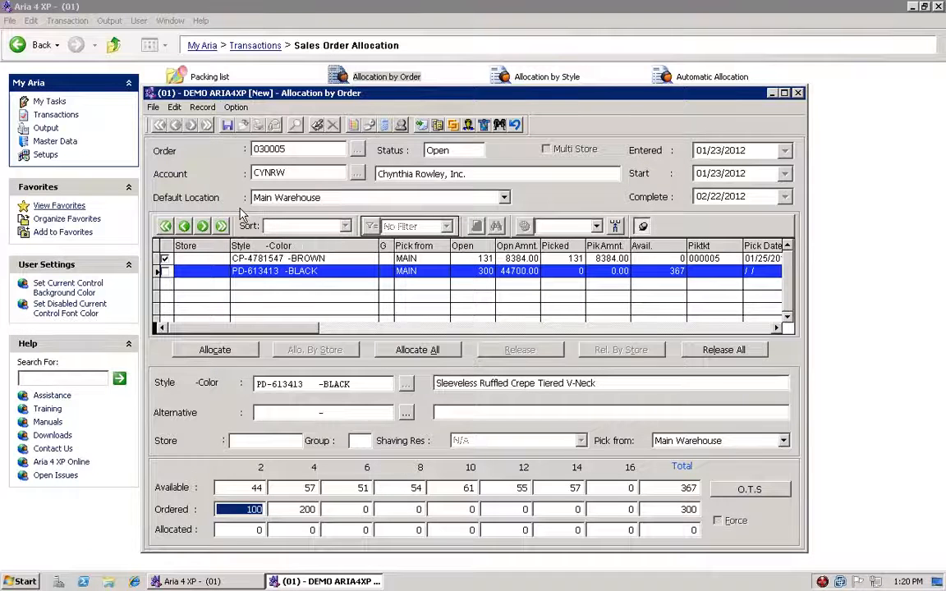
pyautogui.click(237, 111)
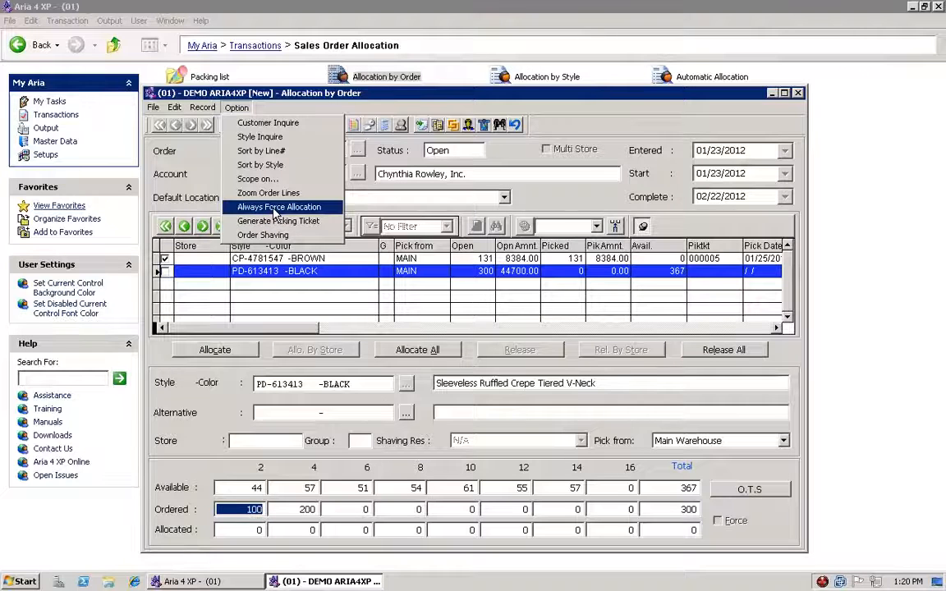
pyautogui.click(235, 513)
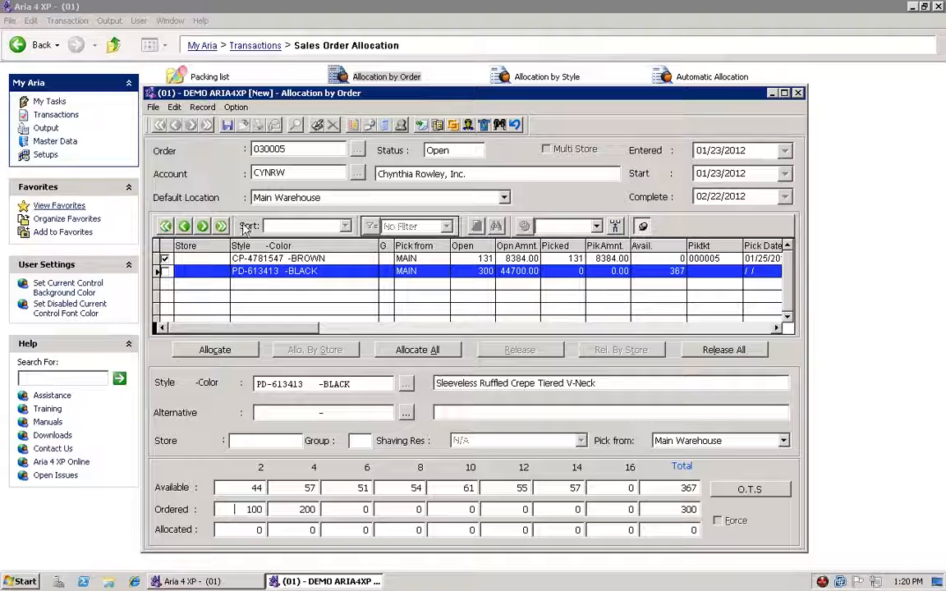
# Turn on the Generate Picking Ticket option for this allocation.
pyautogui.click(235, 107)
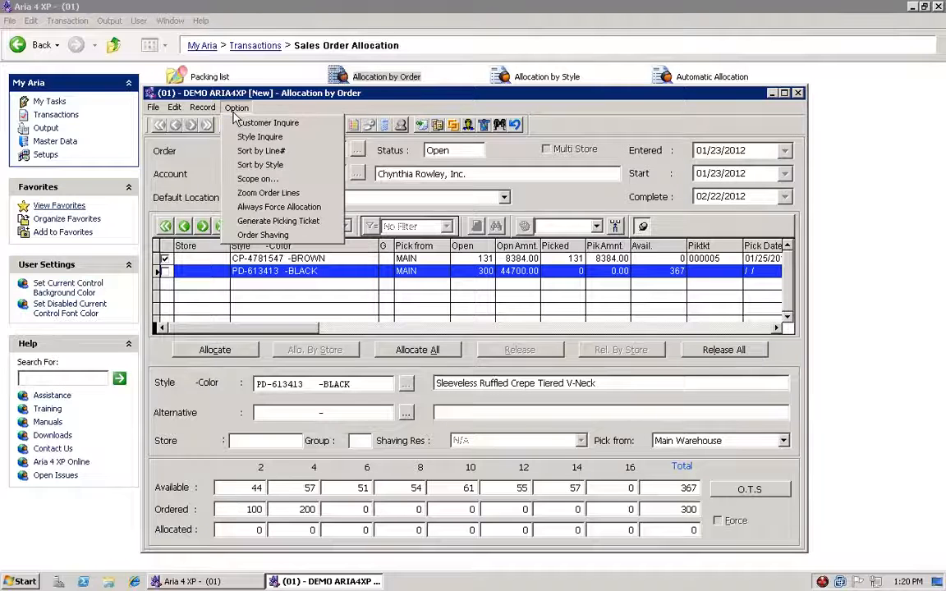
pyautogui.click(255, 221)
pyautogui.click(237, 108)
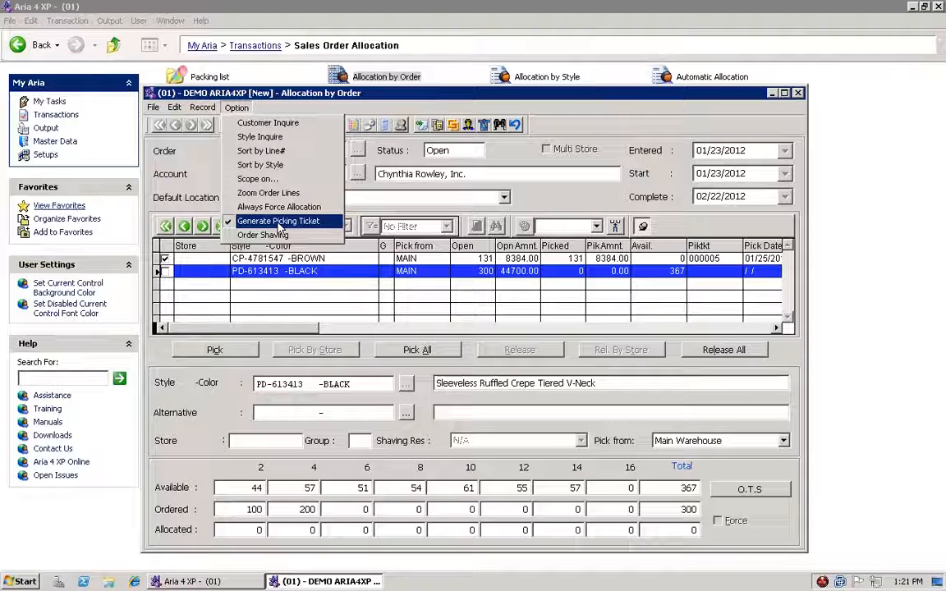
pyautogui.click(183, 256)
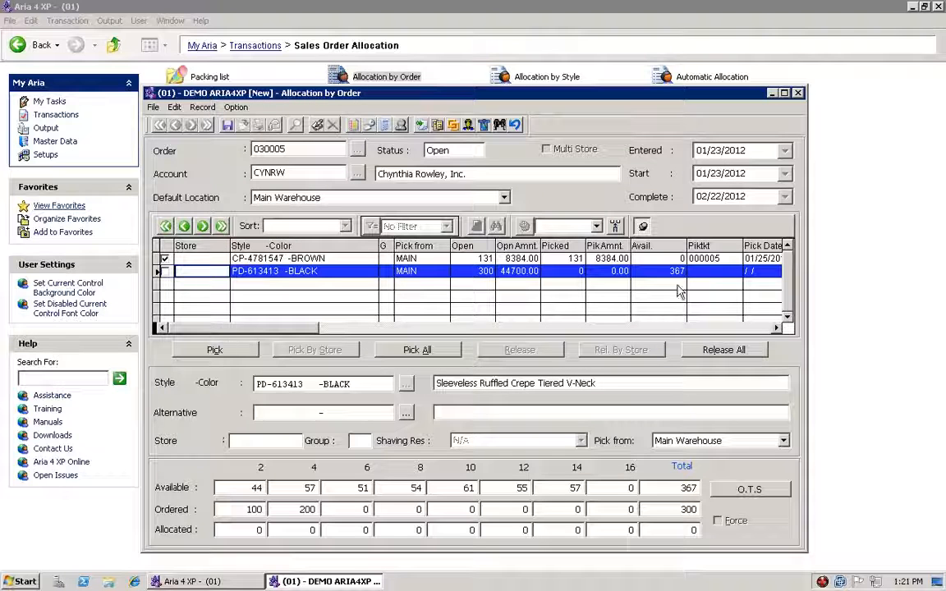
# Pick the PD-613413-BLACK line, and check its allocated sizes and picking ticket entry.
pyautogui.moveTo(737, 259); pyautogui.dragTo(690, 258)
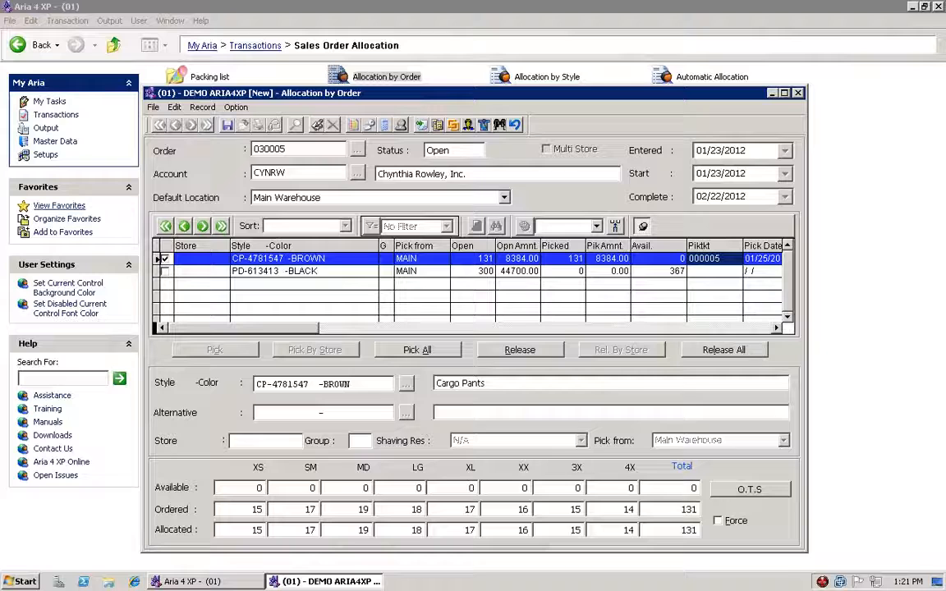
pyautogui.click(713, 272)
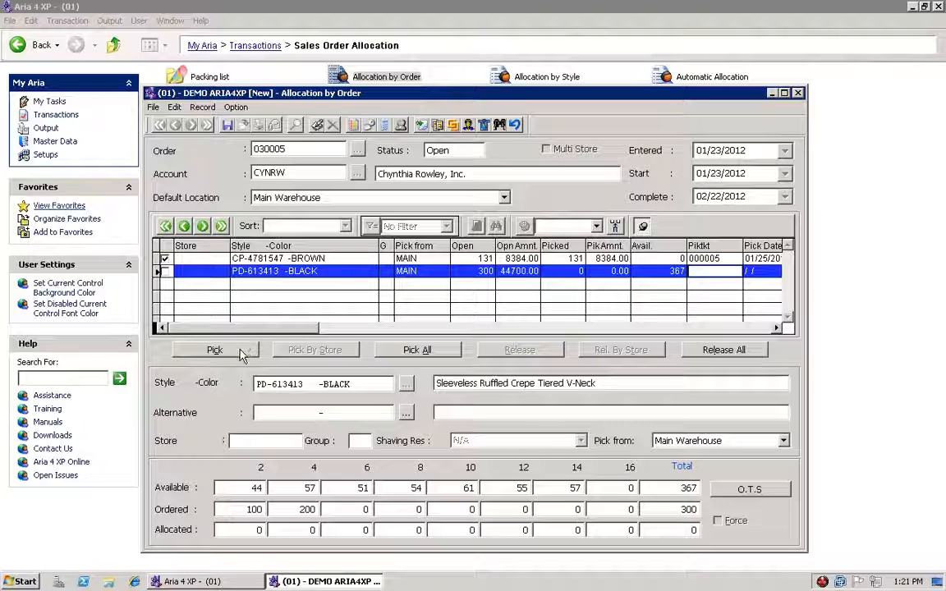
pyautogui.click(215, 350)
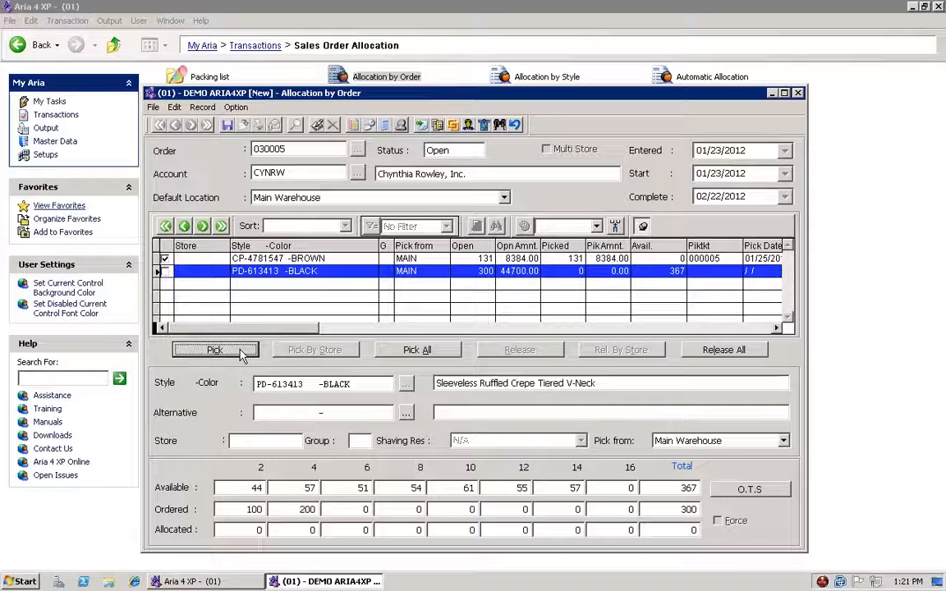
pyautogui.doubleClick(257, 531)
pyautogui.press('Tab')
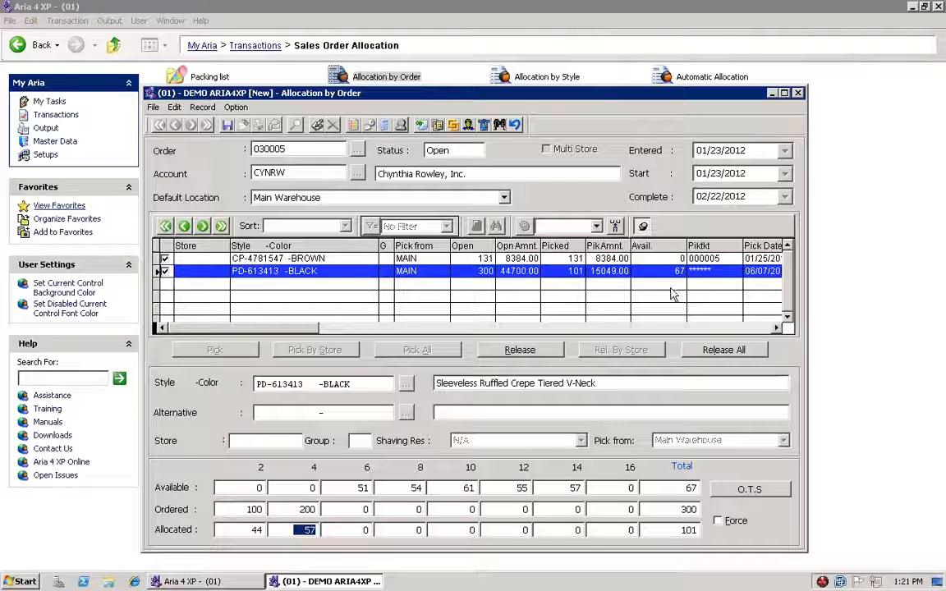
pyautogui.click(711, 272)
pyautogui.moveTo(711, 271); pyautogui.dragTo(692, 271)
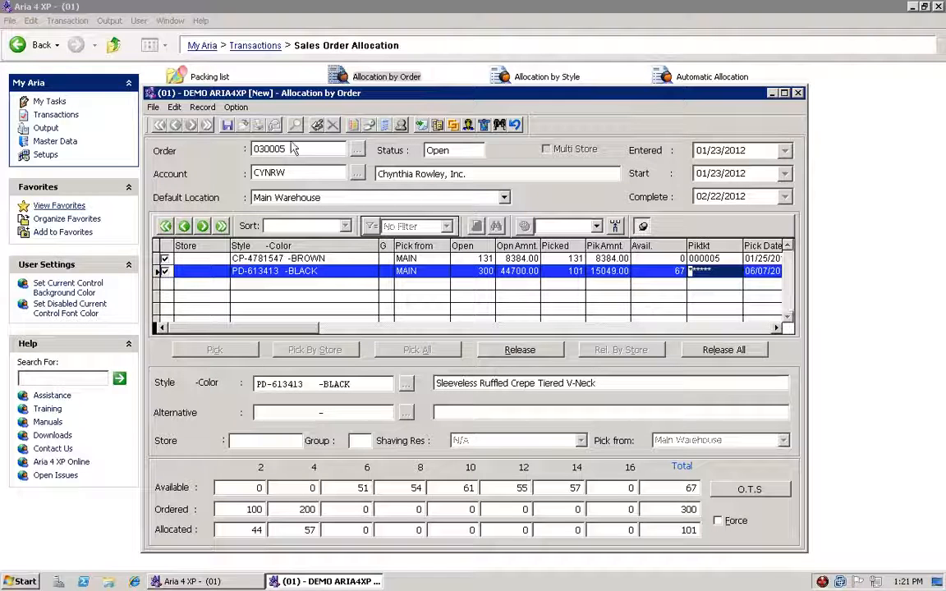
# Save the allocation, adding the picked line to the existing picking ticket instead of assigning a new number.
pyautogui.click(230, 130)
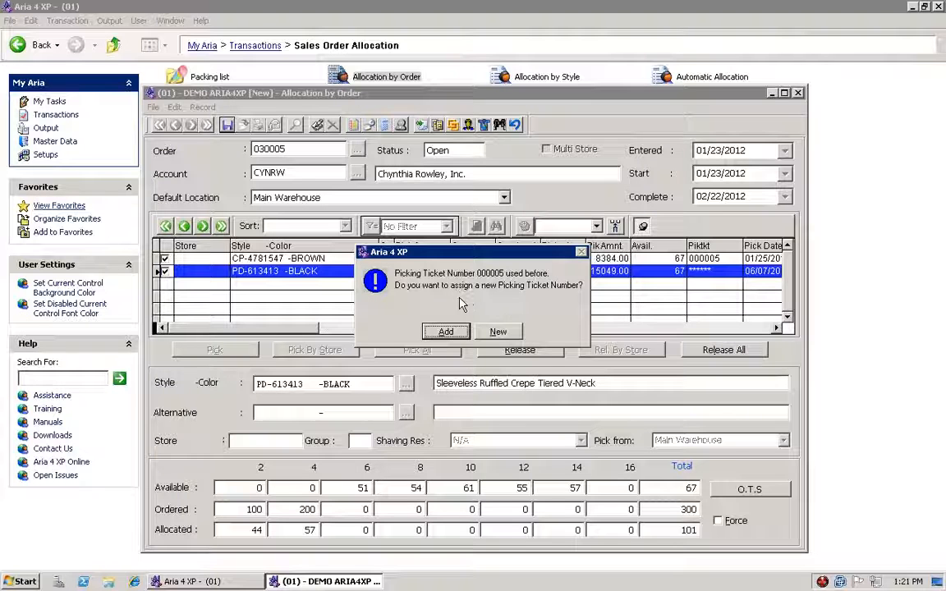
pyautogui.click(493, 335)
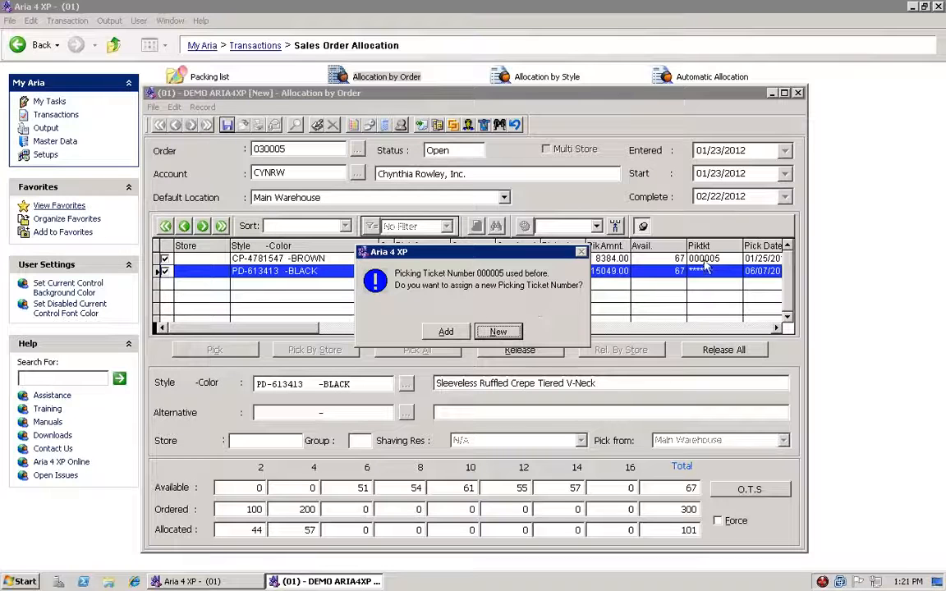
pyautogui.click(452, 332)
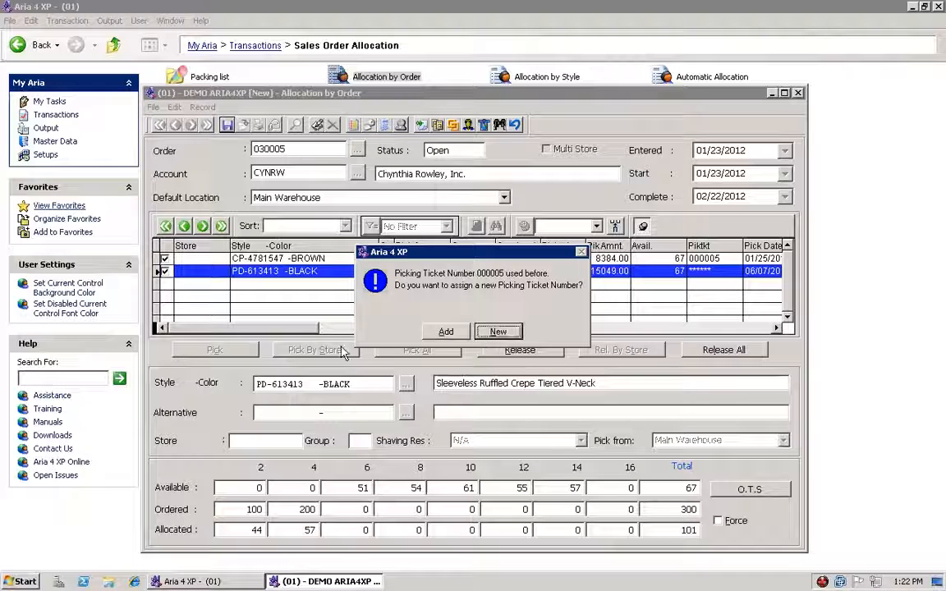
pyautogui.click(442, 333)
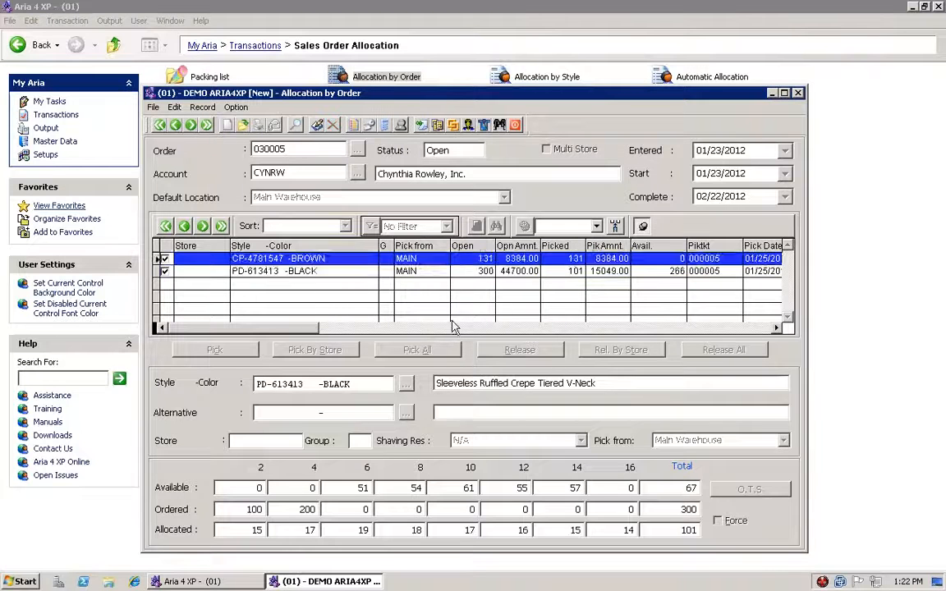
# Check the picking ticket of the PD-613413-BLACK line, and compare its allocated sizes with the CP-4781547-BROWN line.
pyautogui.click(711, 273)
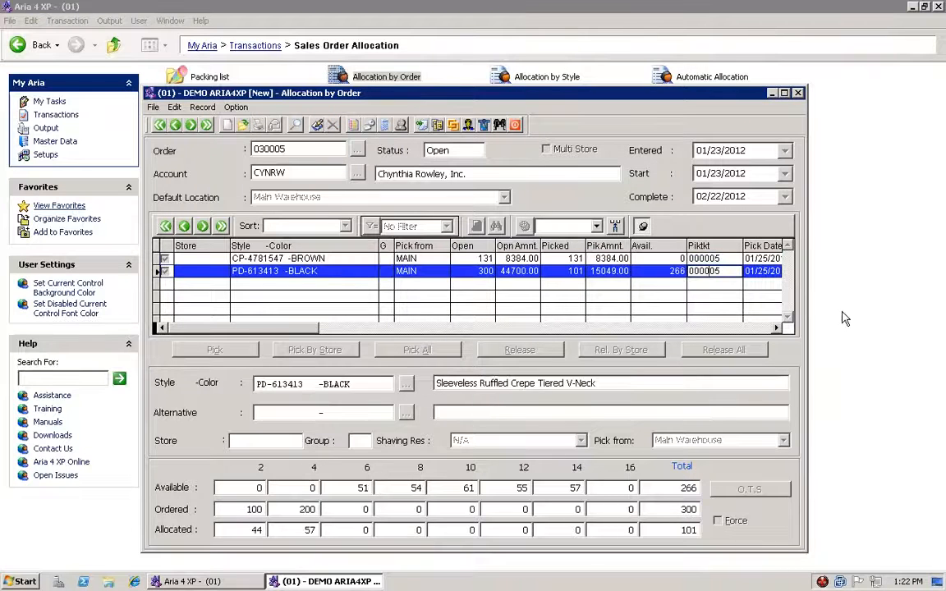
pyautogui.press('Up')
pyautogui.press('Down')
pyautogui.press('Up')
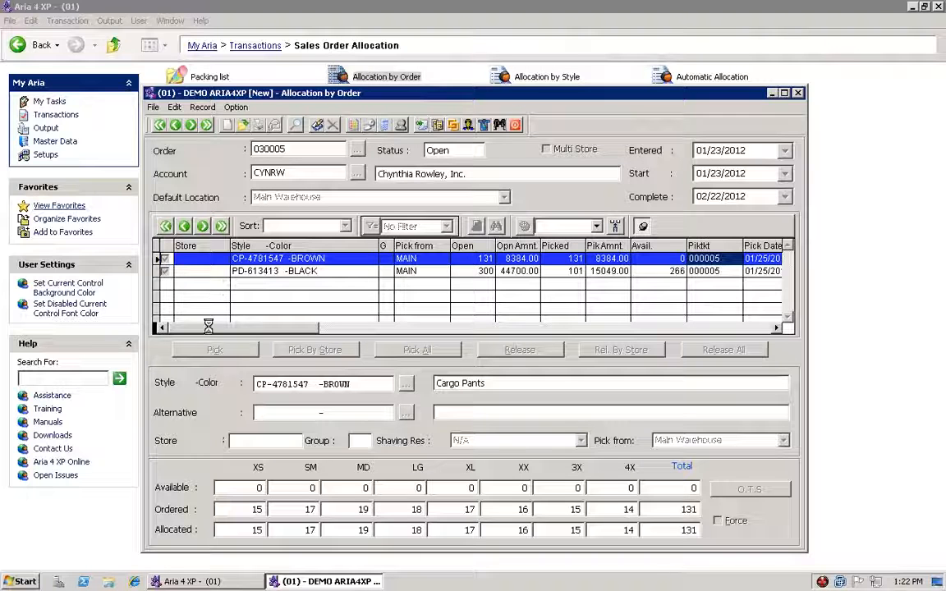
pyautogui.click(256, 271)
pyautogui.click(253, 259)
pyautogui.click(248, 271)
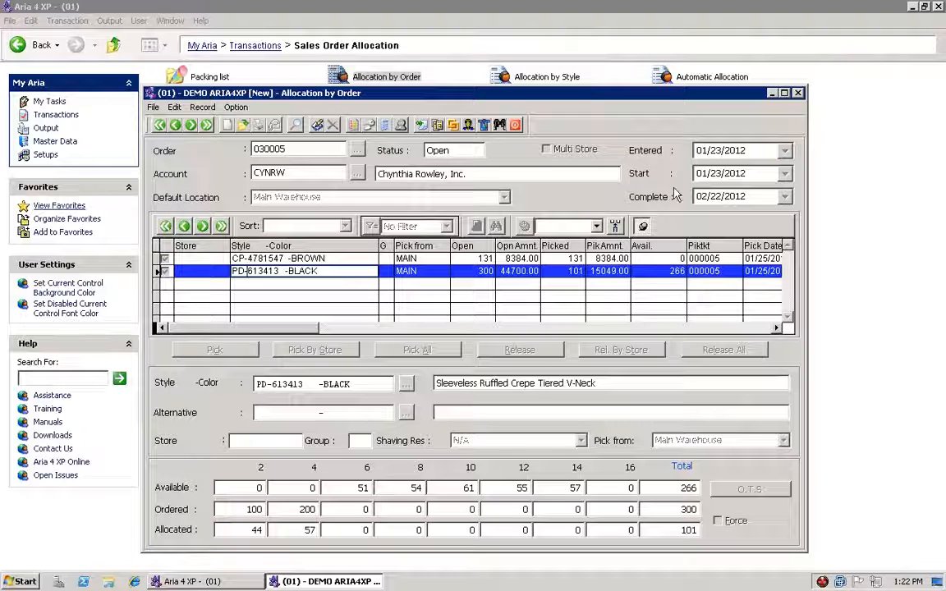
# Compare the picking ticket numbers of the CP-4781547-BROWN and PD-613413-BLACK lines.
pyautogui.click(720, 258)
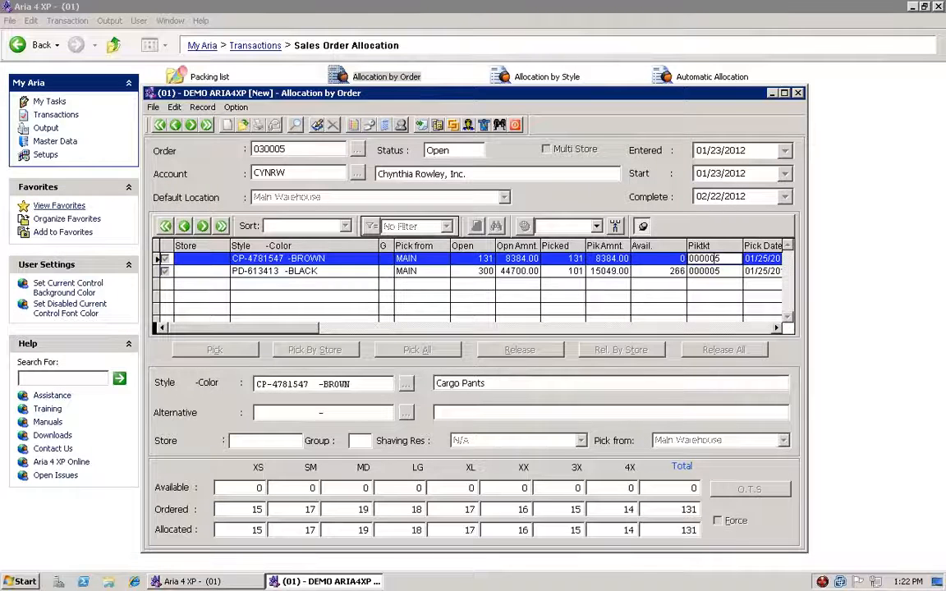
pyautogui.click(706, 271)
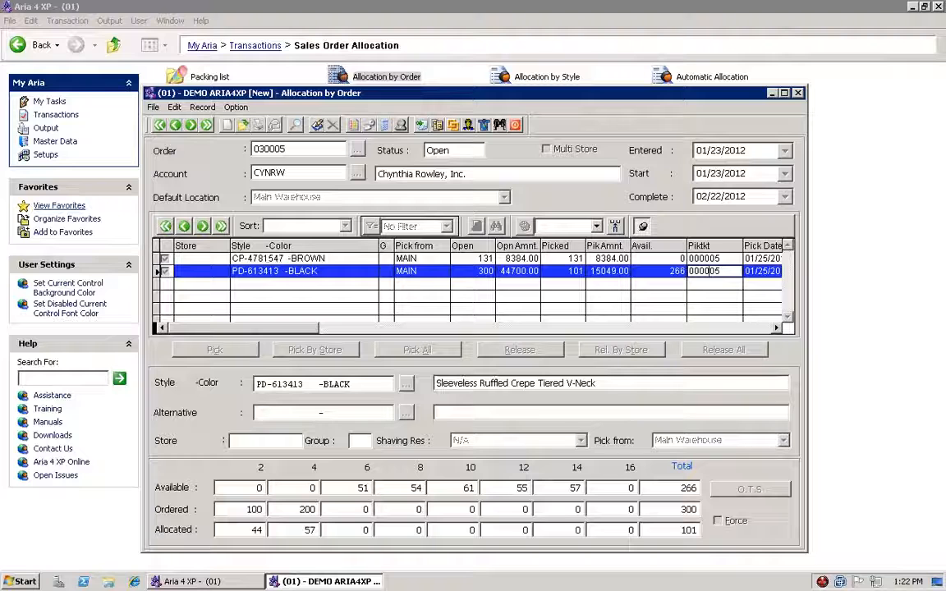
pyautogui.click(285, 259)
pyautogui.click(285, 271)
pyautogui.click(284, 259)
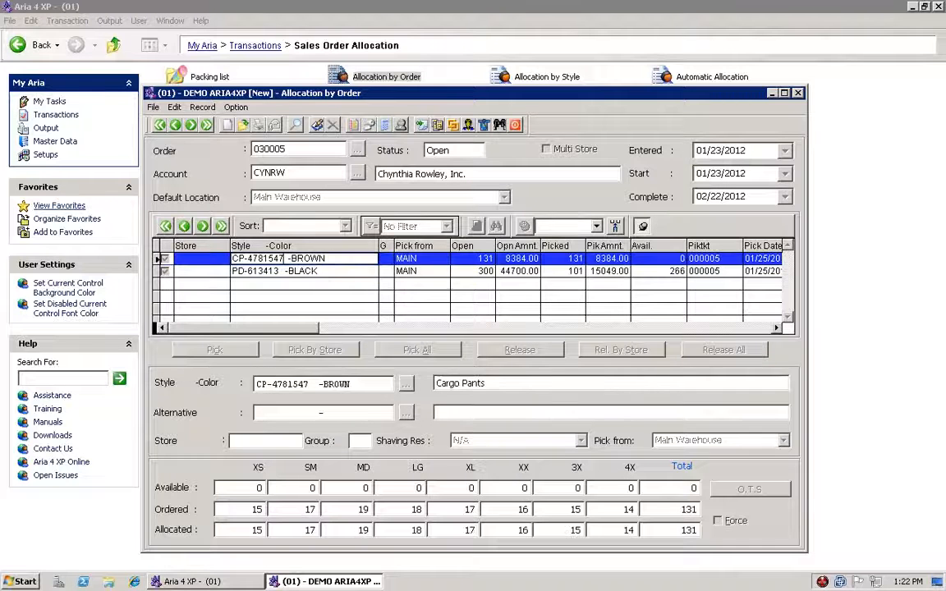
pyautogui.click(705, 271)
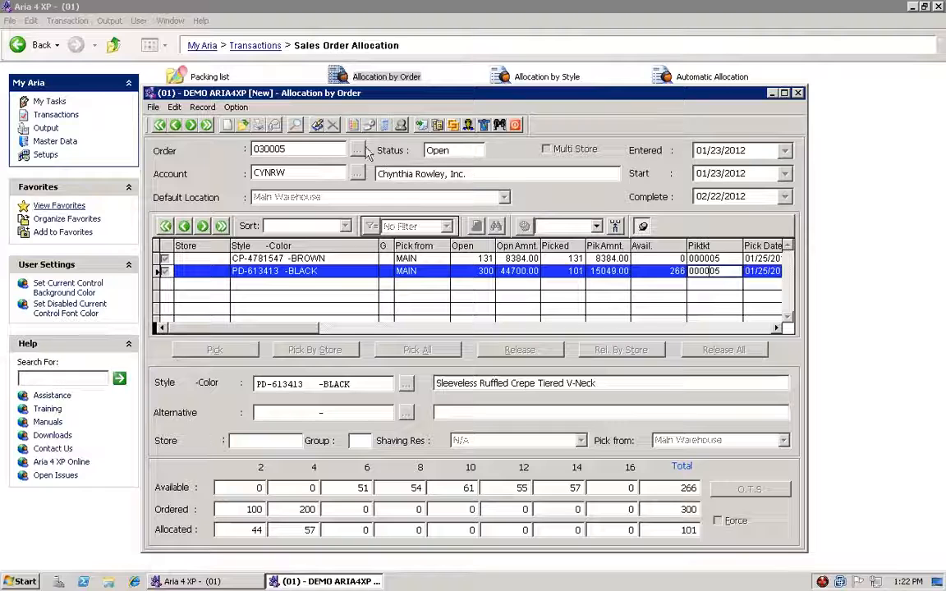
# Switch the order to edit mode, and review the allocated sizes of the CP-4781547-BROWN and PD-613413-BLACK lines.
pyautogui.click(321, 129)
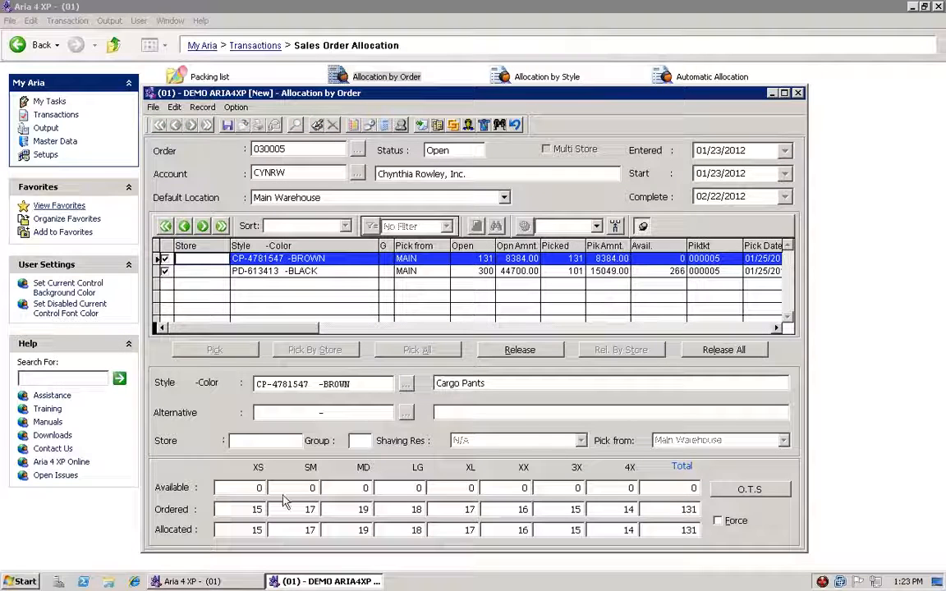
pyautogui.click(233, 530)
pyautogui.press('Tab')
pyautogui.press('Tab')
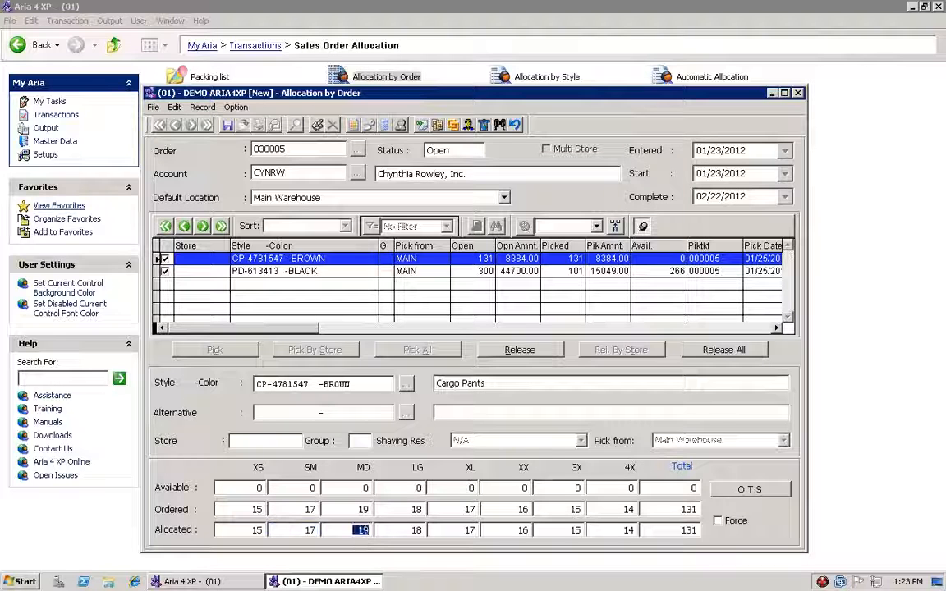
pyautogui.click(287, 271)
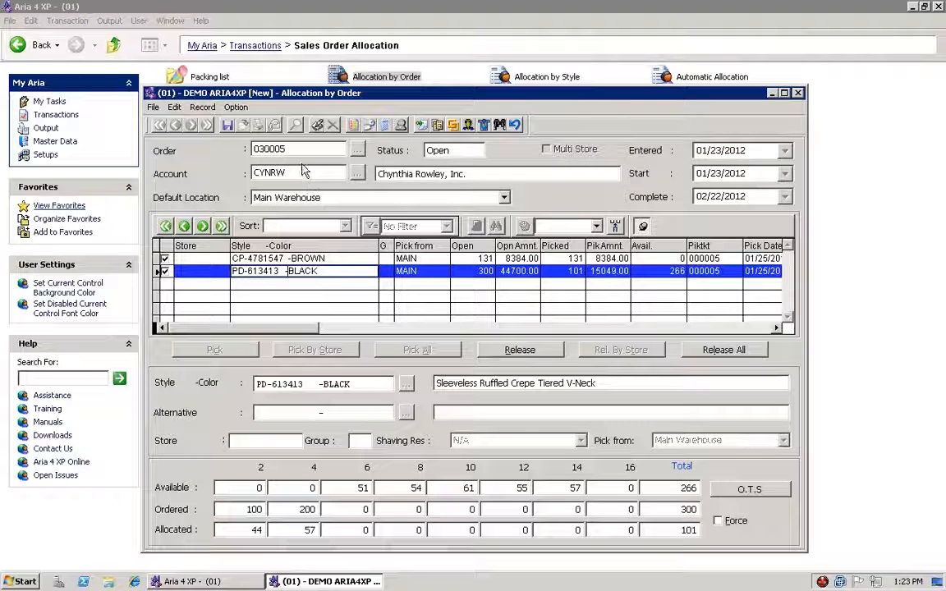
# Save the order's allocation, and check the picking ticket and pick date of the PD-613413-BLACK line.
pyautogui.click(228, 126)
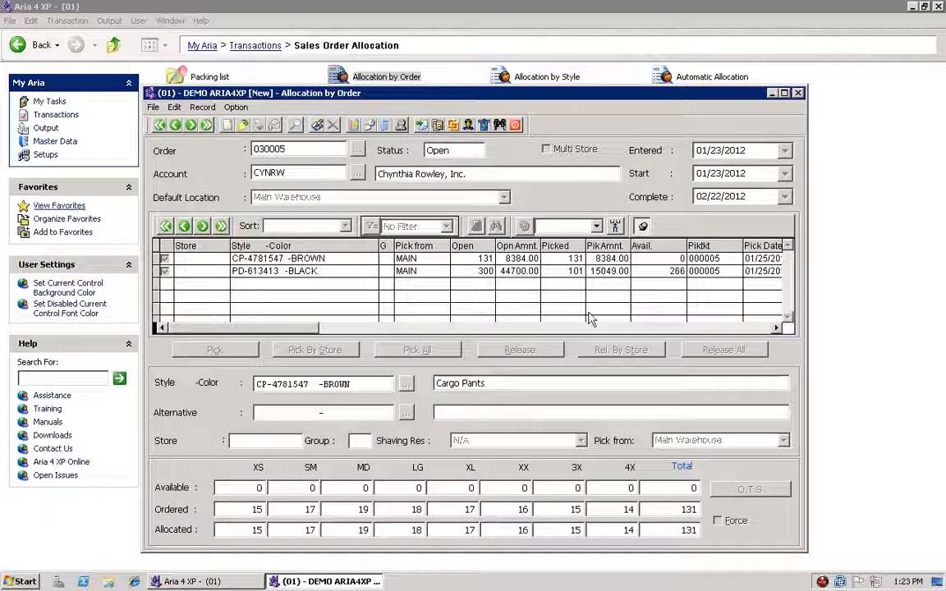
pyautogui.click(708, 271)
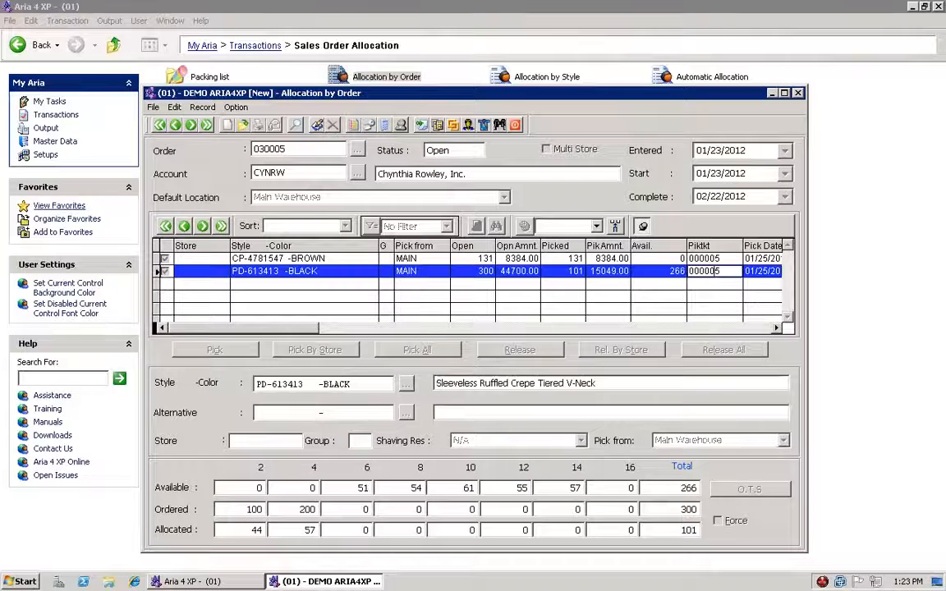
pyautogui.click(688, 329)
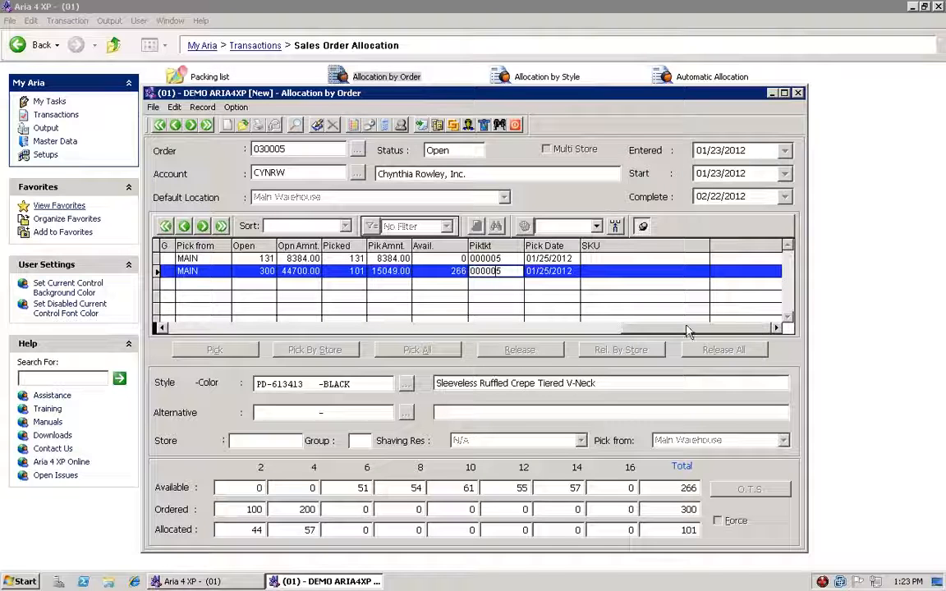
pyautogui.click(218, 329)
# Sort the order lines by style, and select the PD-613413-BLACK line.
pyautogui.click(154, 108)
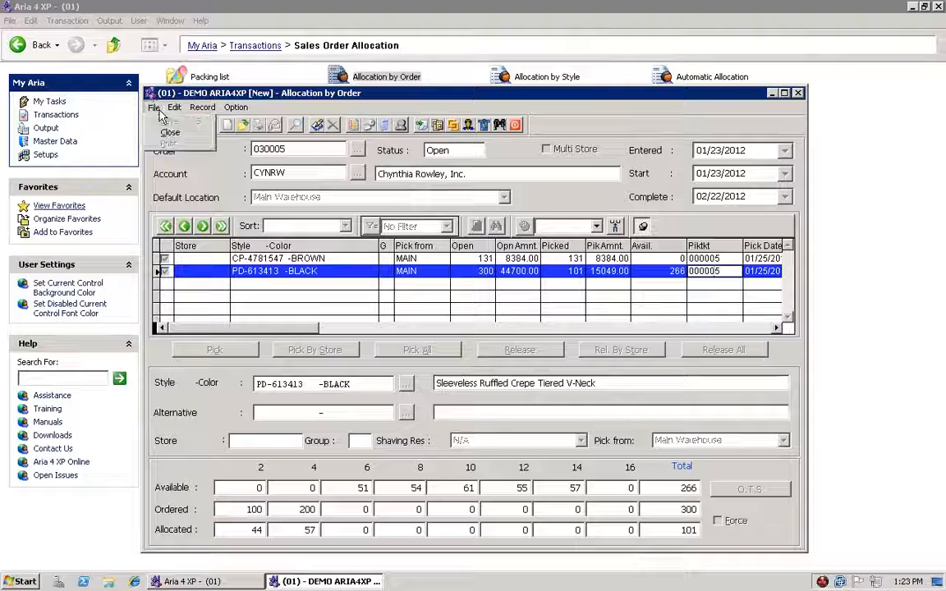
pyautogui.moveTo(230, 114)
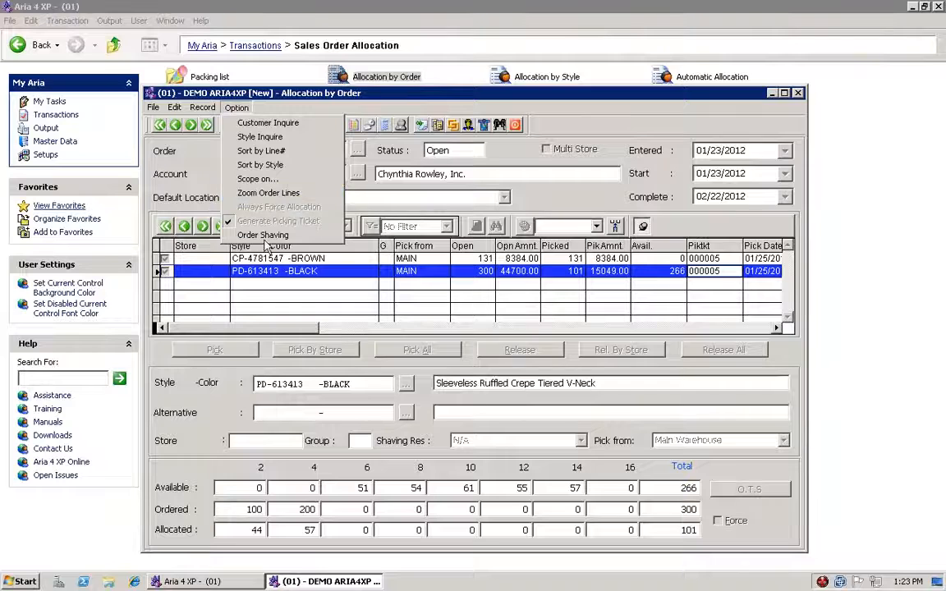
pyautogui.click(283, 165)
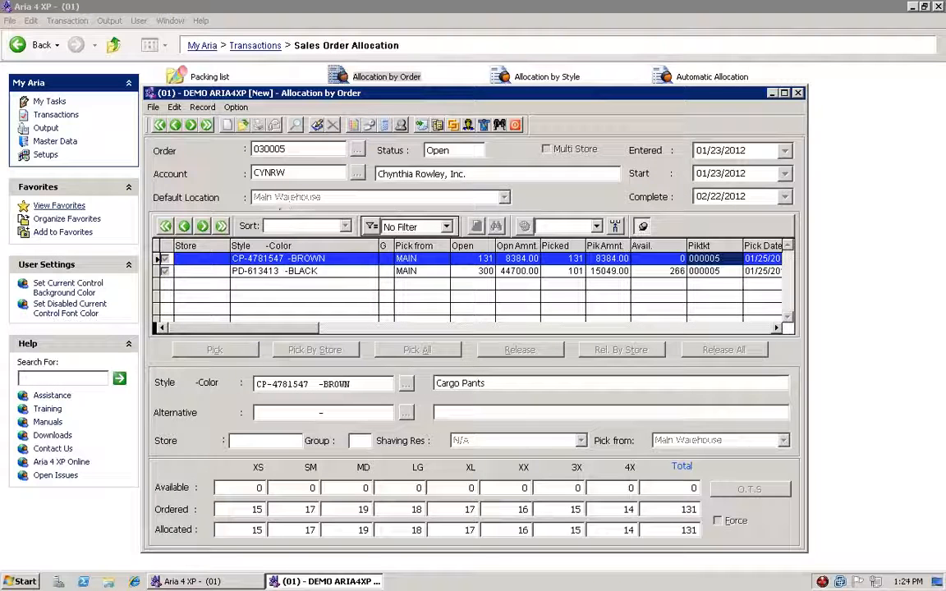
pyautogui.click(233, 270)
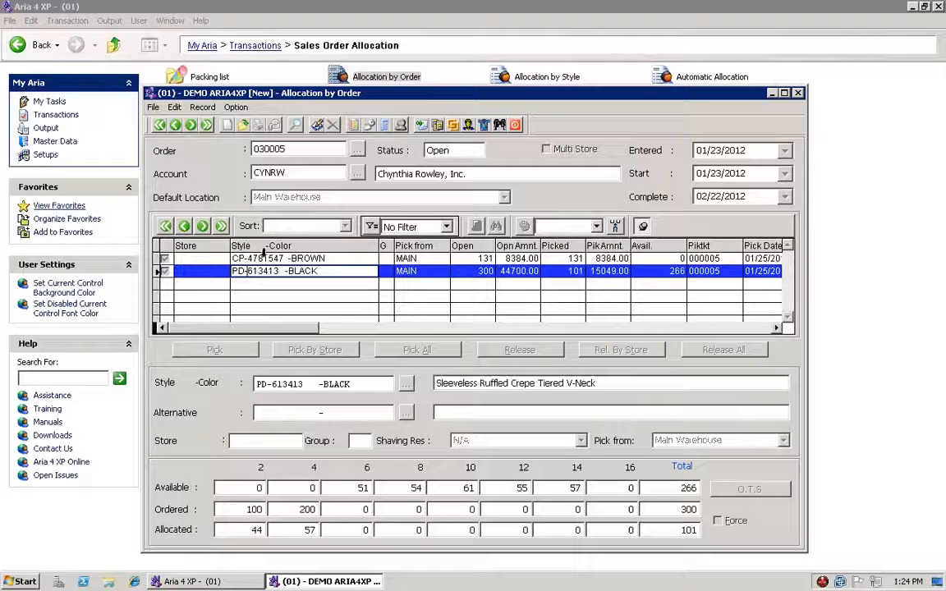
# Sort the order lines by line number, and keep the PD-613413-BLACK line selected.
pyautogui.click(236, 107)
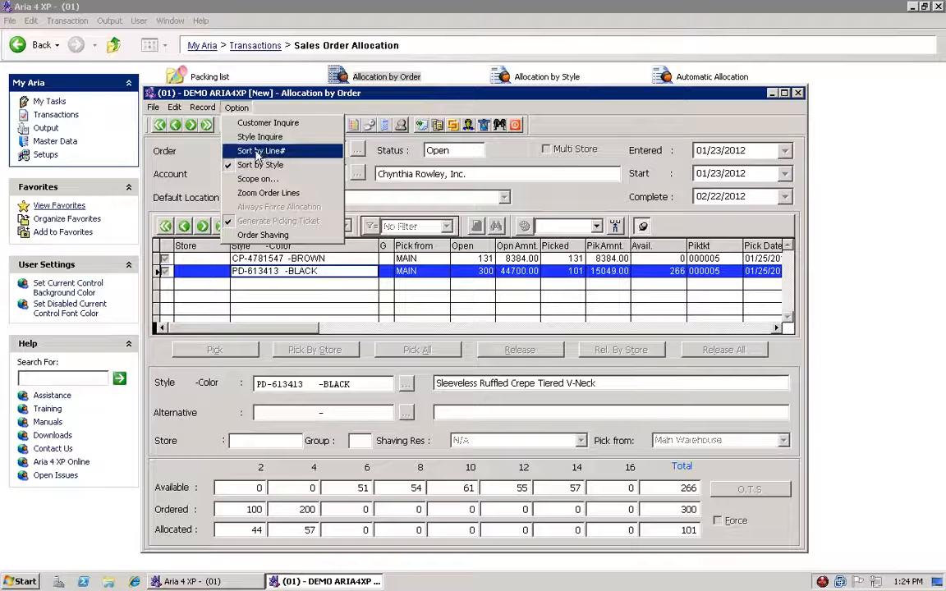
pyautogui.click(259, 153)
pyautogui.click(644, 271)
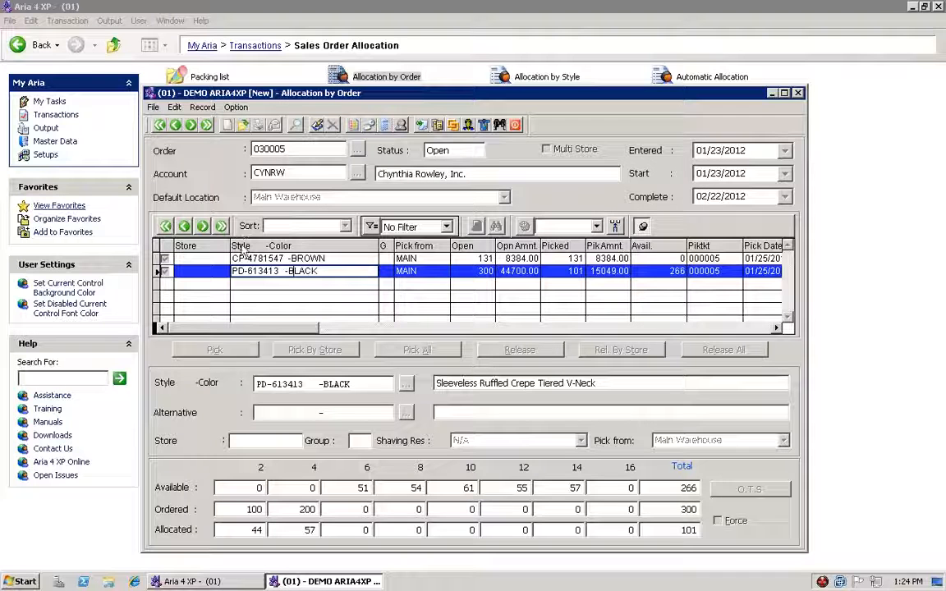
# Set the order line scope to the style PD-613413-BLACK only, and select its line.
pyautogui.click(237, 107)
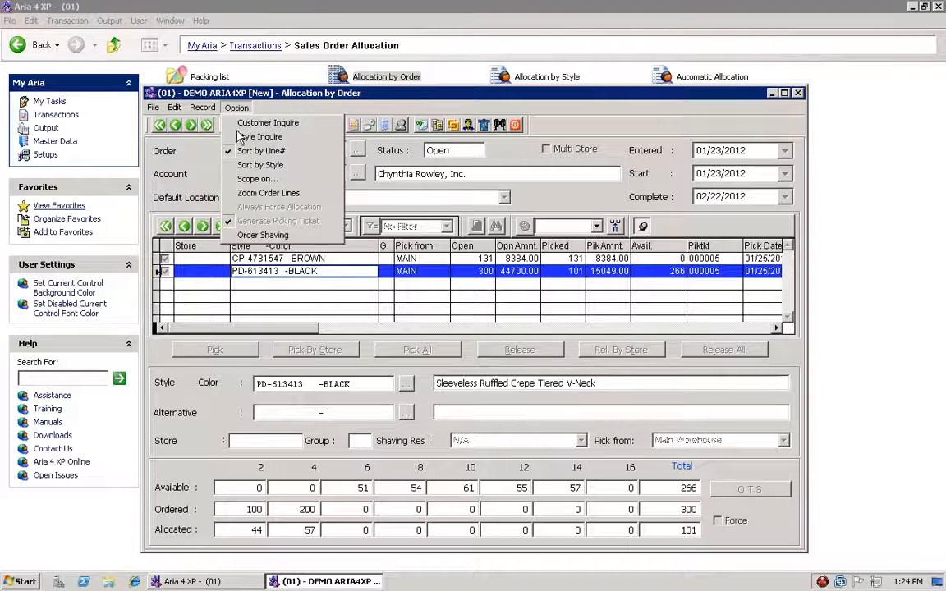
pyautogui.click(278, 179)
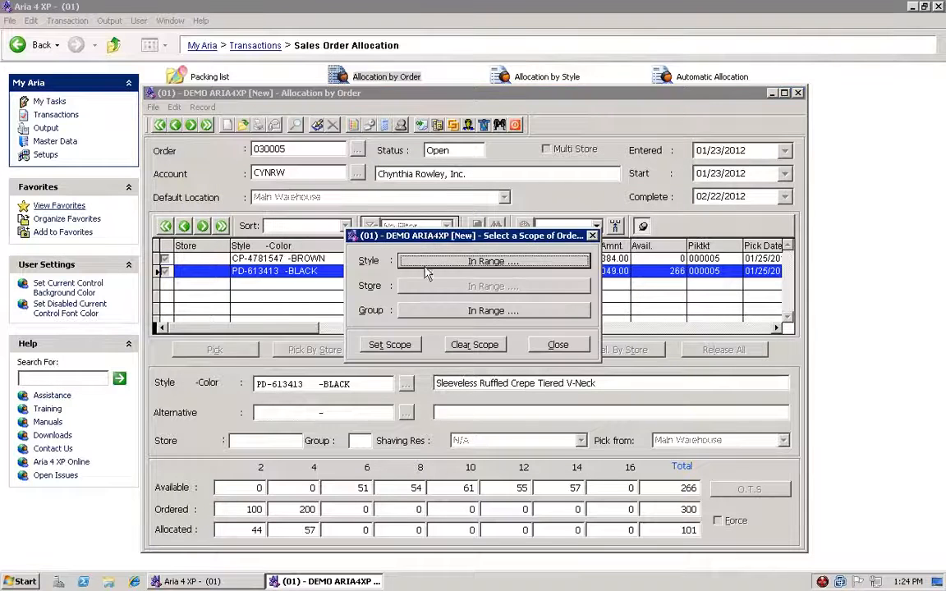
pyautogui.click(490, 262)
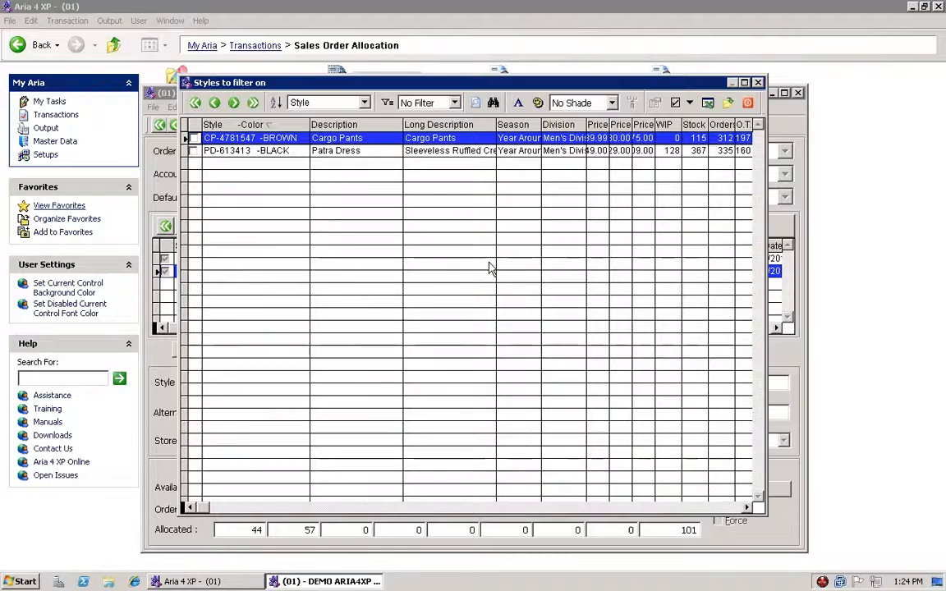
pyautogui.click(188, 151)
pyautogui.click(194, 151)
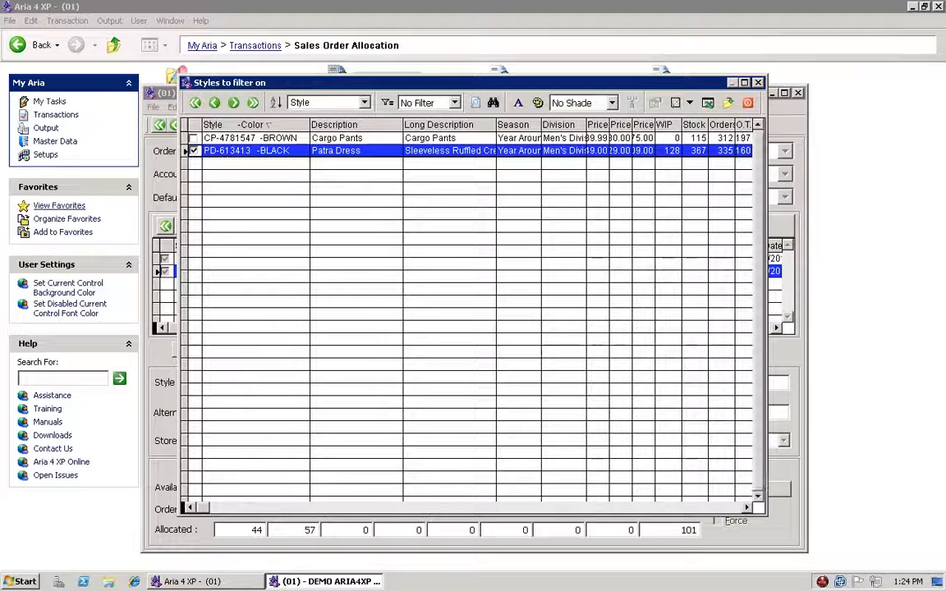
pyautogui.click(729, 104)
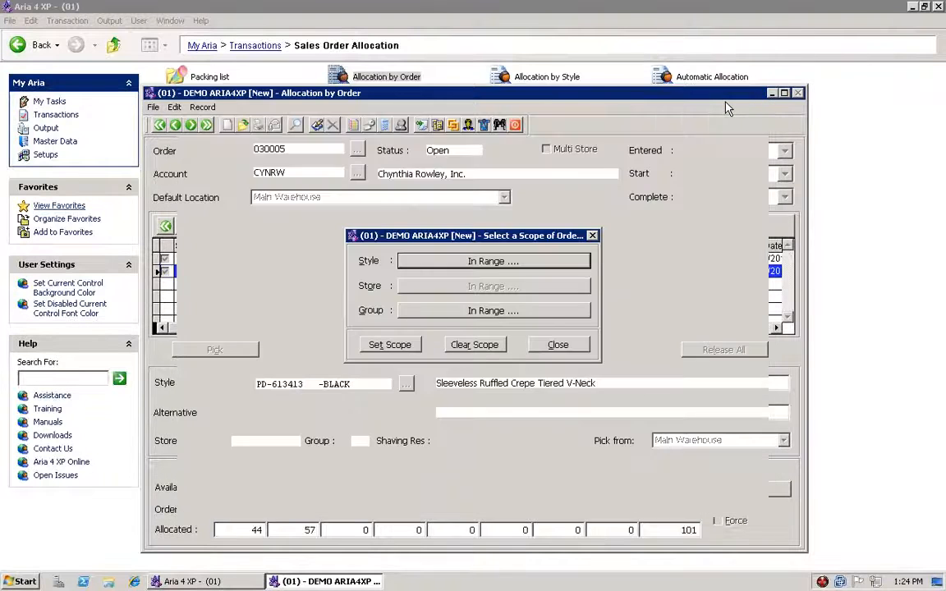
pyautogui.click(413, 346)
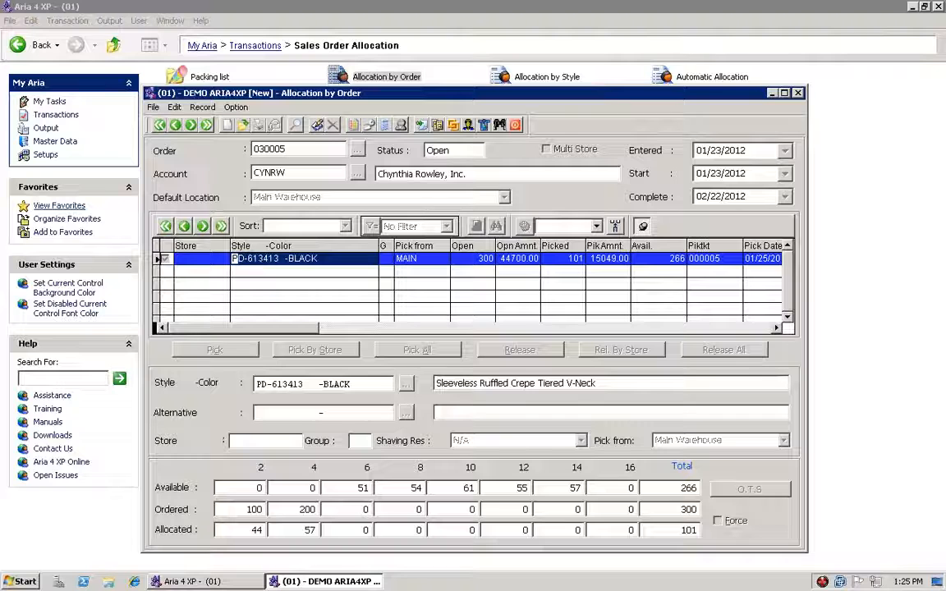
pyautogui.click(259, 258)
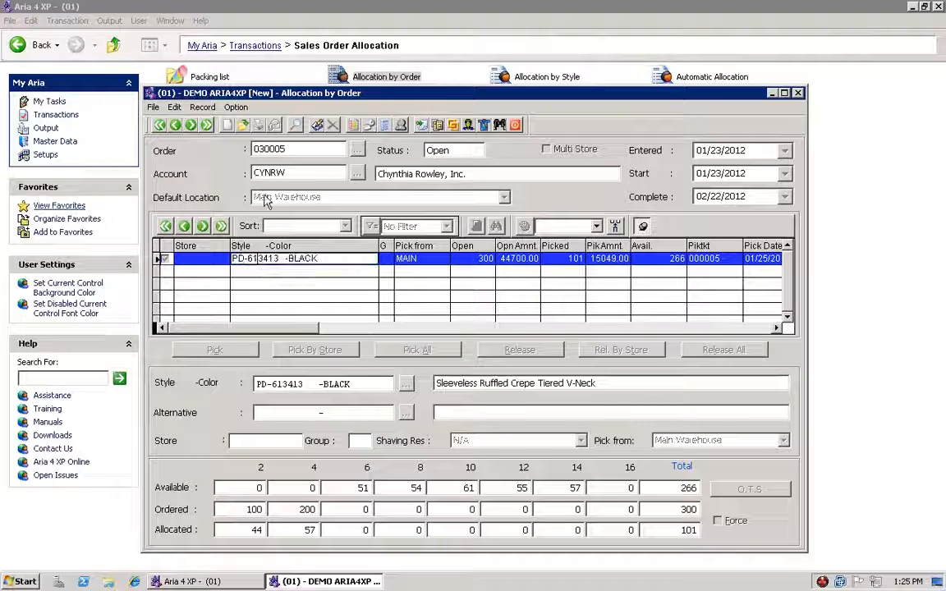
# Try to change the order line scope from PD-613413-BLACK to the style CP-4781547-BROWN.
pyautogui.click(236, 108)
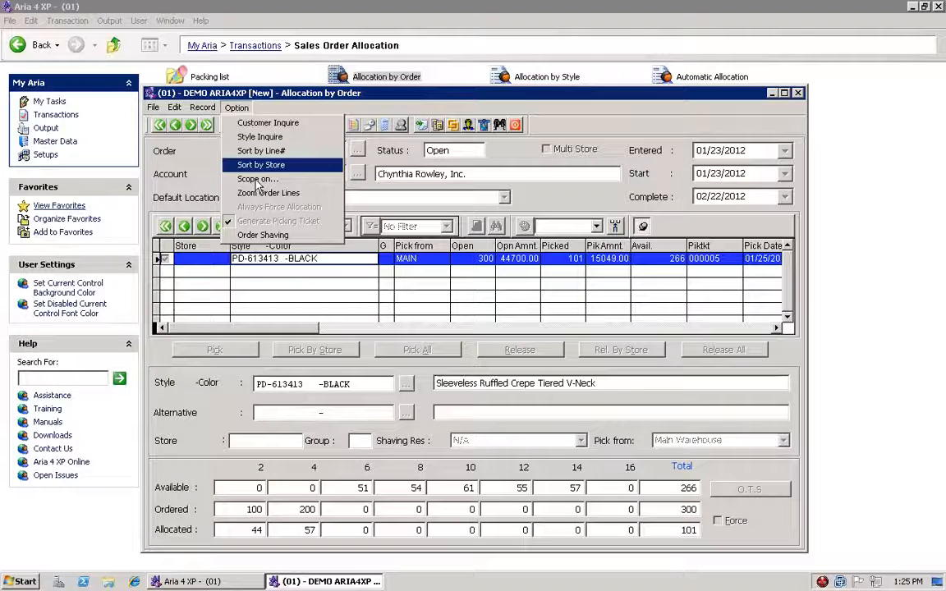
pyautogui.click(238, 165)
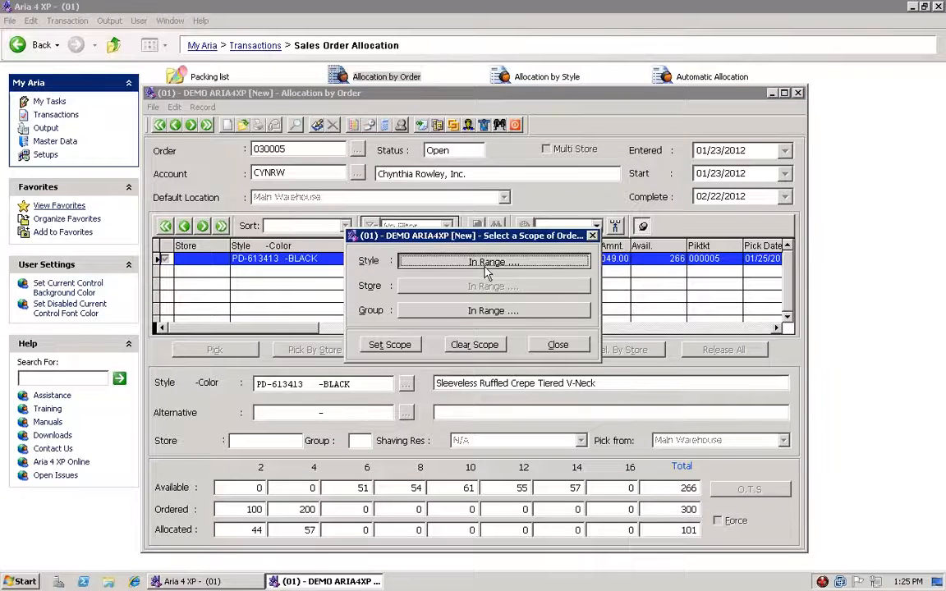
pyautogui.click(485, 263)
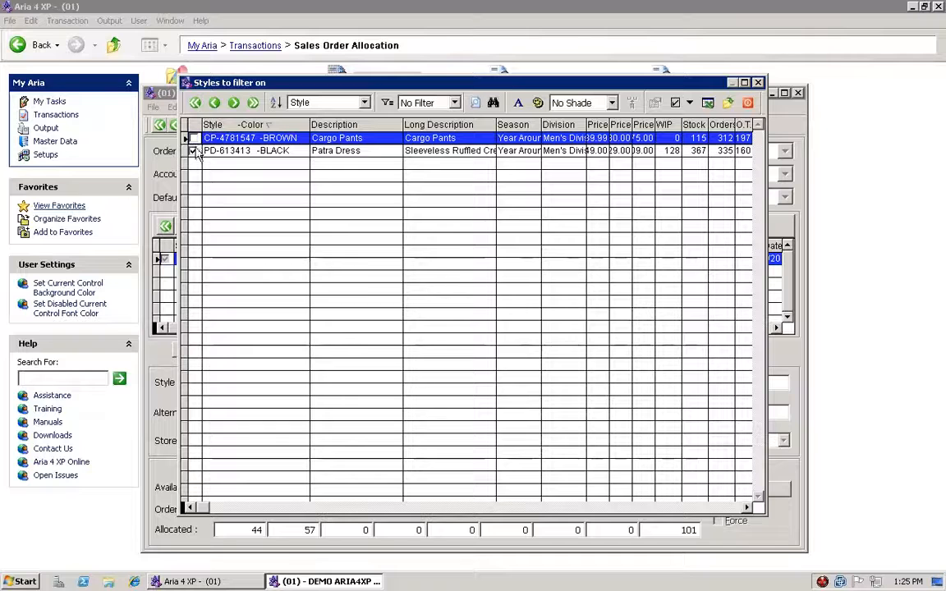
pyautogui.click(193, 152)
pyautogui.click(189, 138)
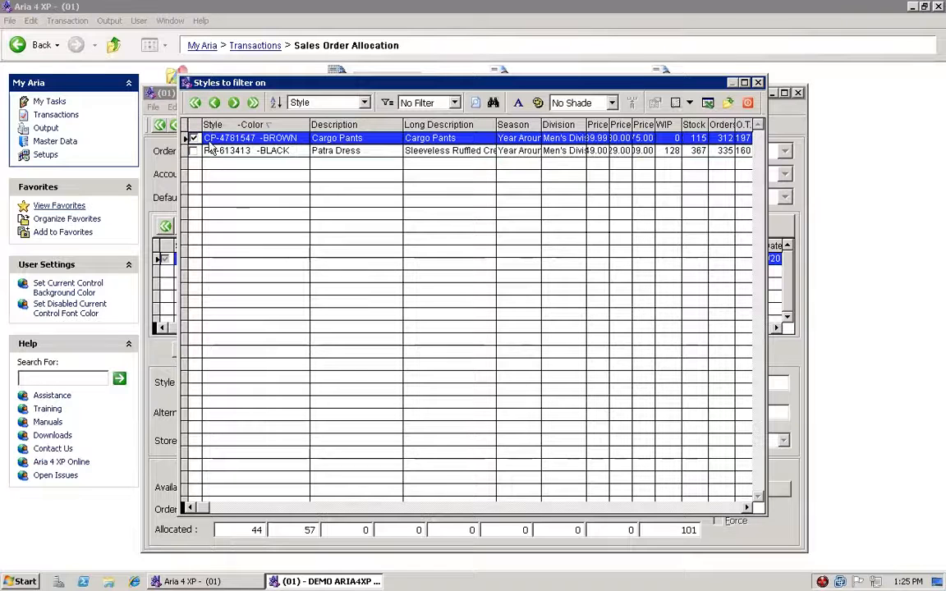
pyautogui.click(729, 104)
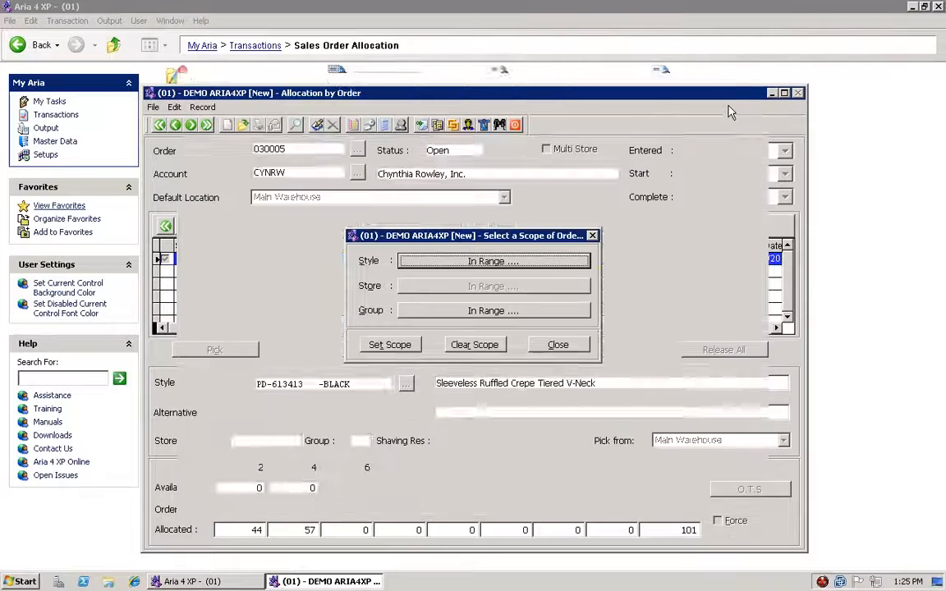
pyautogui.click(392, 349)
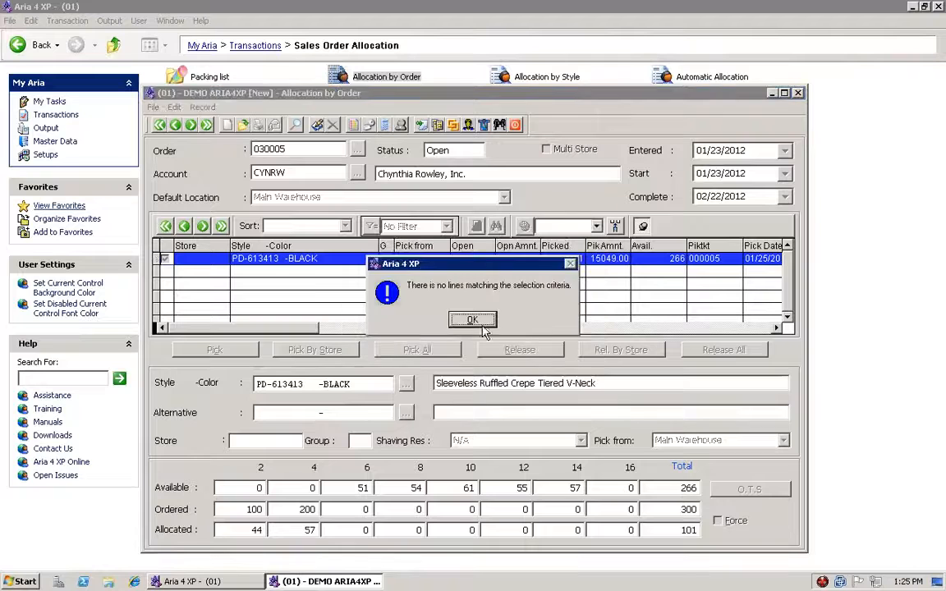
pyautogui.click(475, 319)
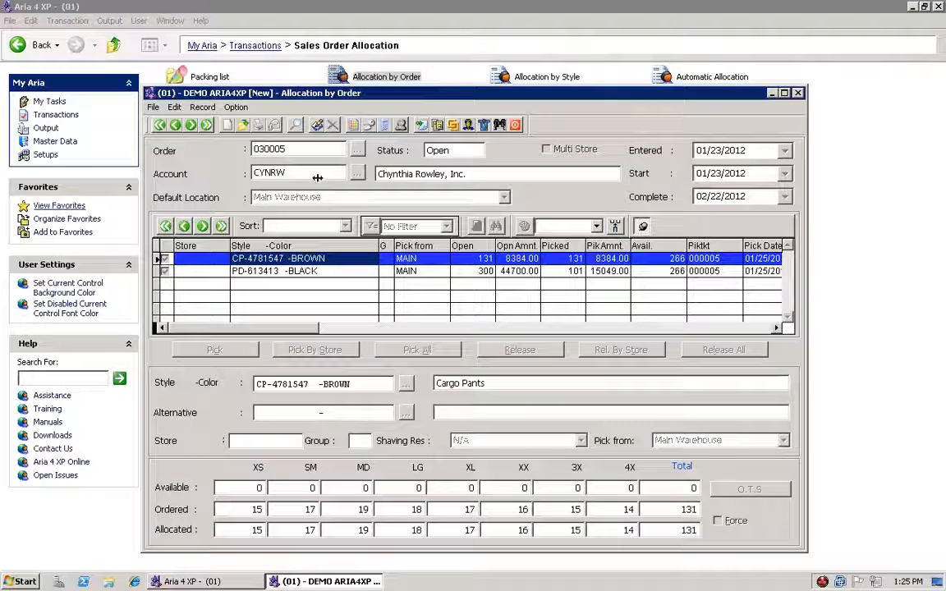
# Try to set the order line scope with no style chosen, and close the scope selection.
pyautogui.click(234, 110)
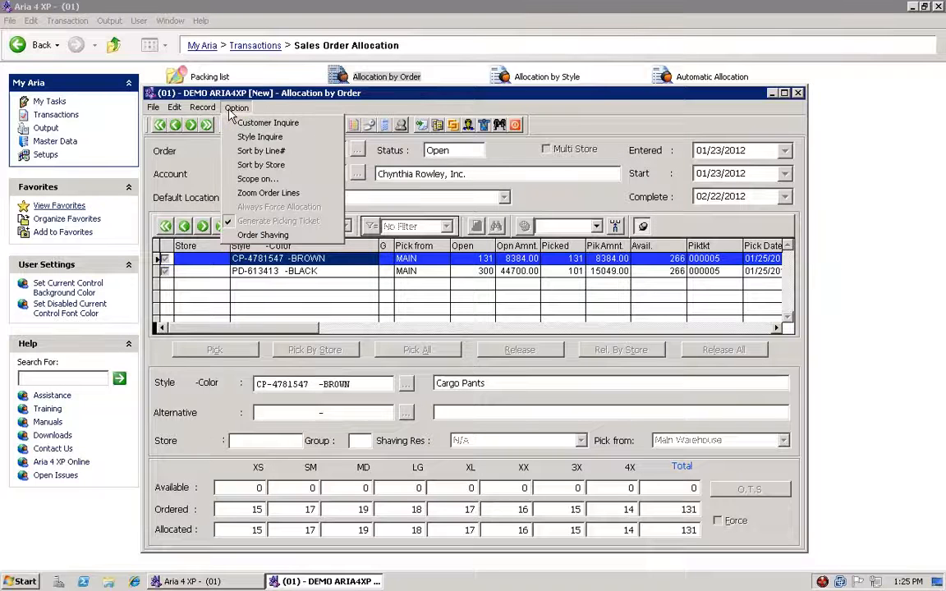
pyautogui.click(255, 180)
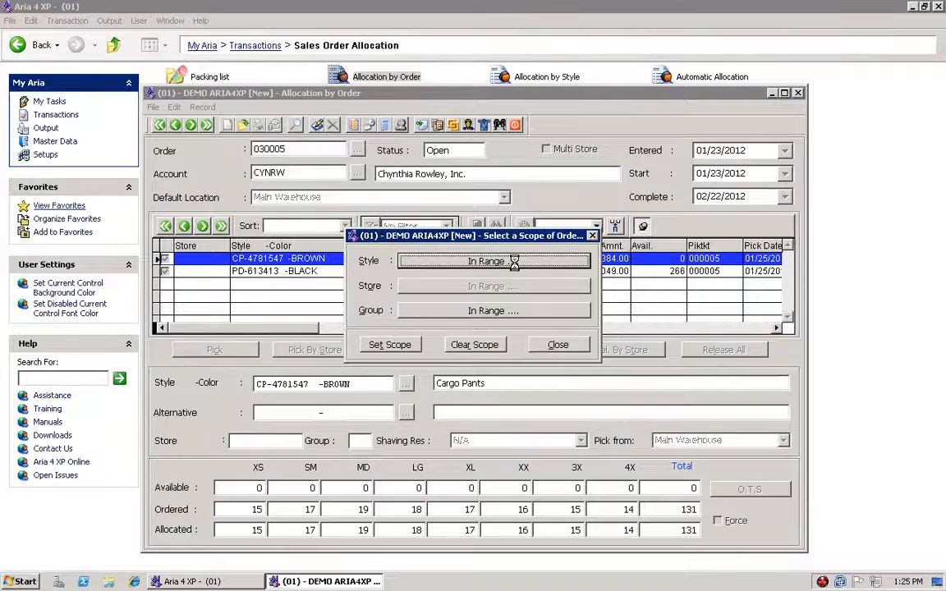
pyautogui.click(509, 261)
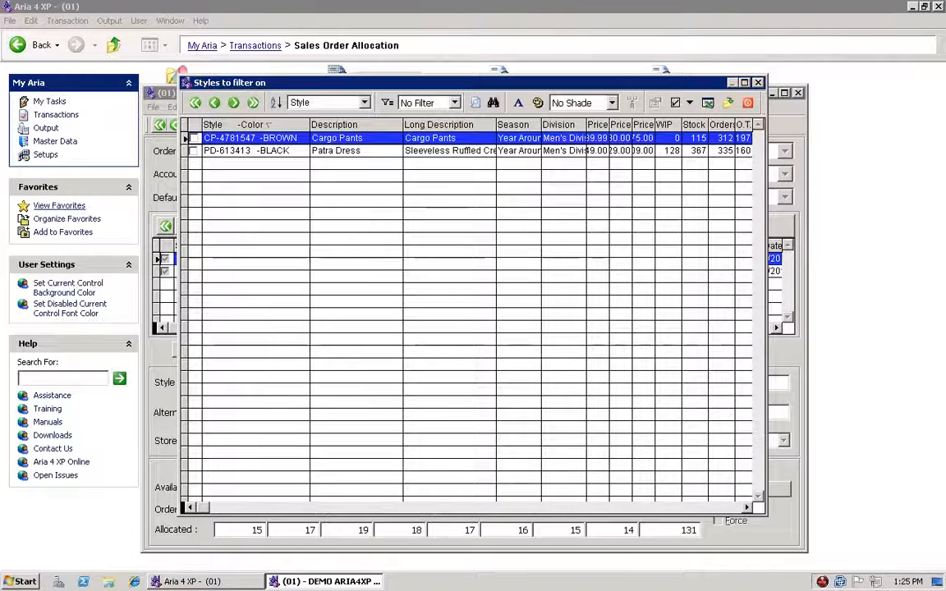
pyautogui.click(728, 105)
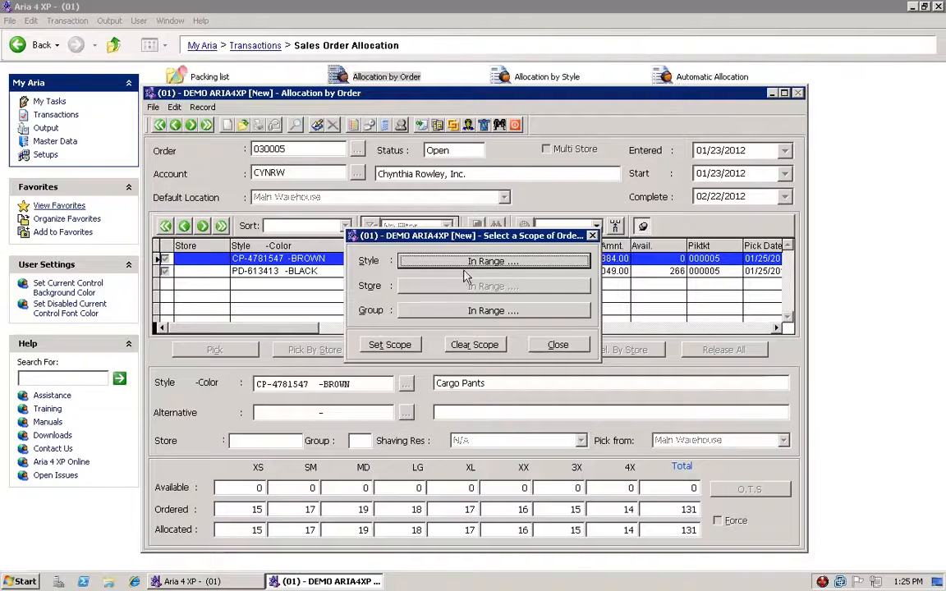
pyautogui.click(406, 346)
pyautogui.click(478, 321)
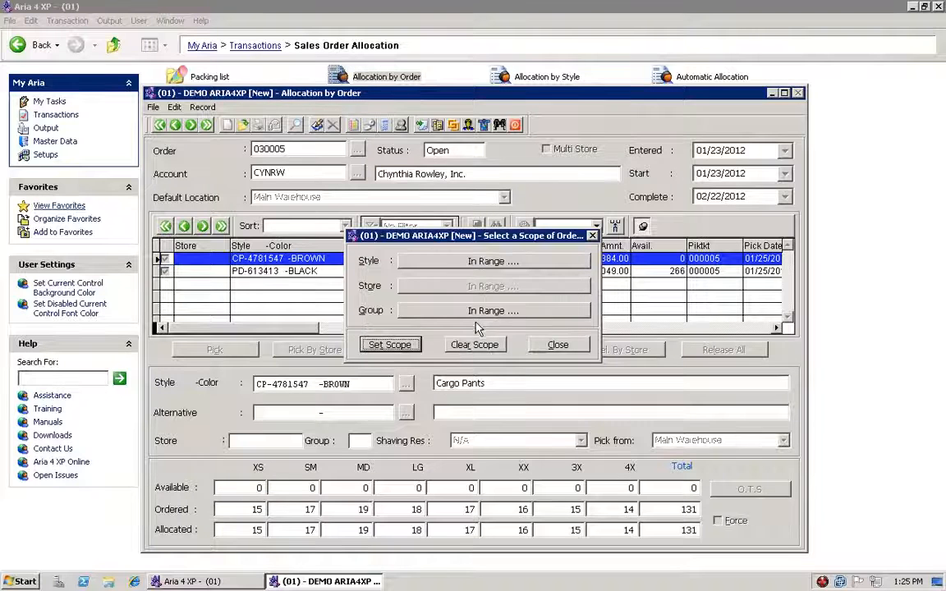
pyautogui.click(558, 345)
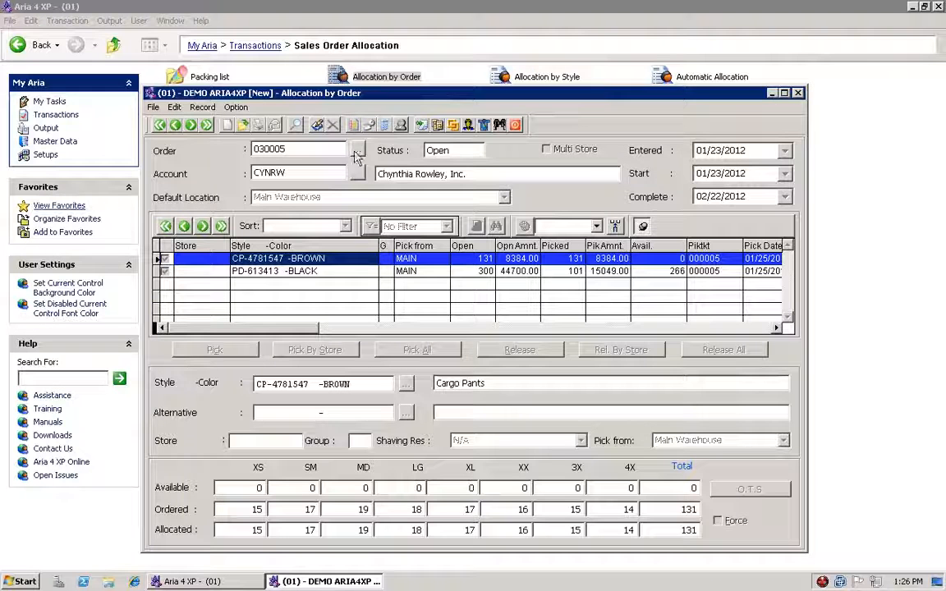
# Close Allocation by Order, and switch to SSC2-Handout-PDF.pdf in Adobe Reader to view page 8 on the allocation options.
pyautogui.click(516, 126)
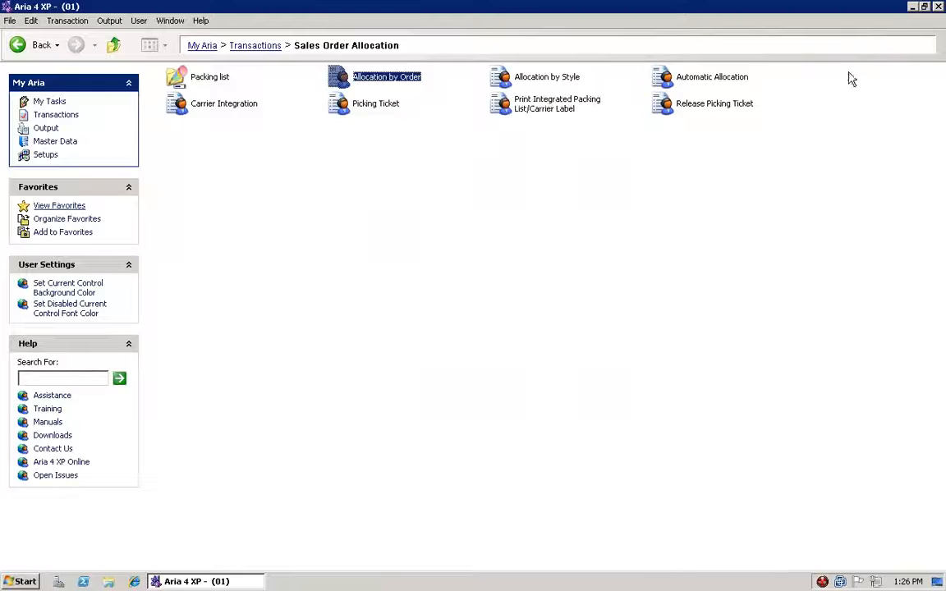
pyautogui.click(658, 5)
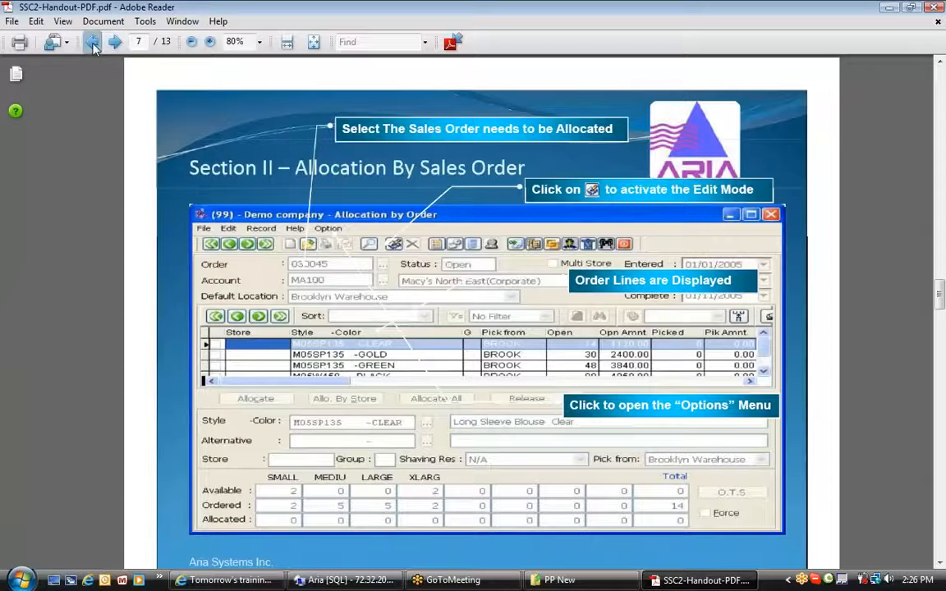
pyautogui.click(115, 43)
pyautogui.click(114, 43)
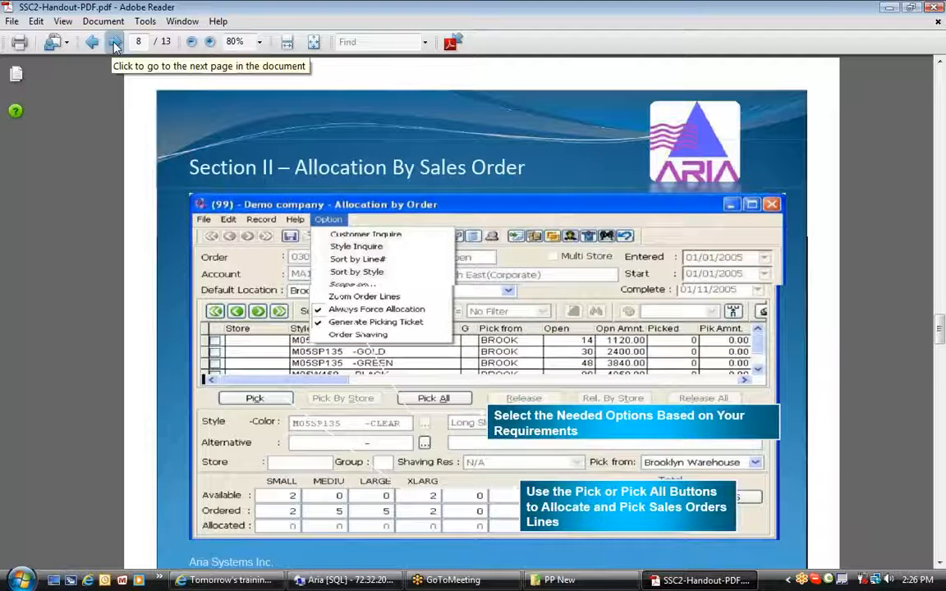
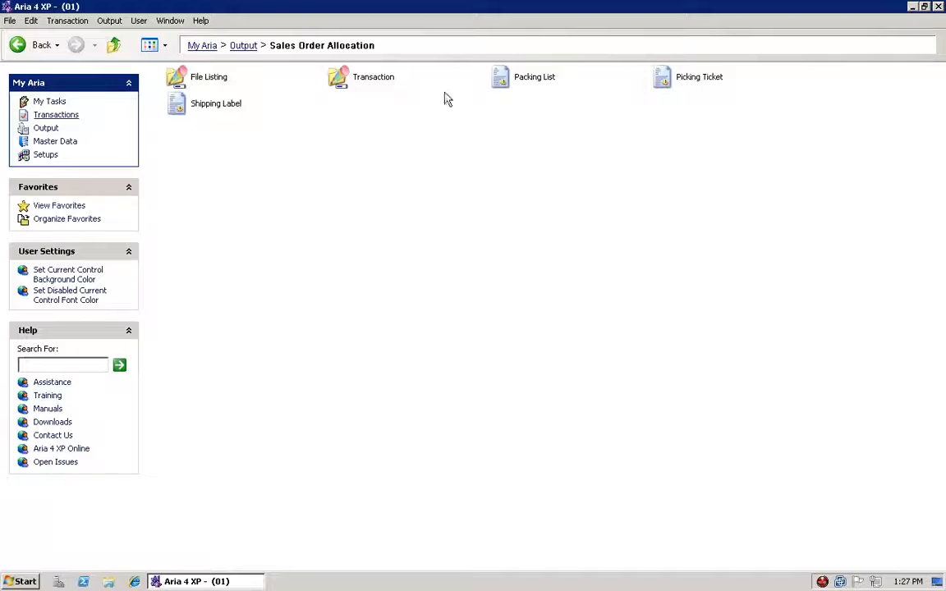
# Open the Picking Ticket report options from the Sales Order Allocation output in Aria 4 XP.
pyautogui.click(678, 85)
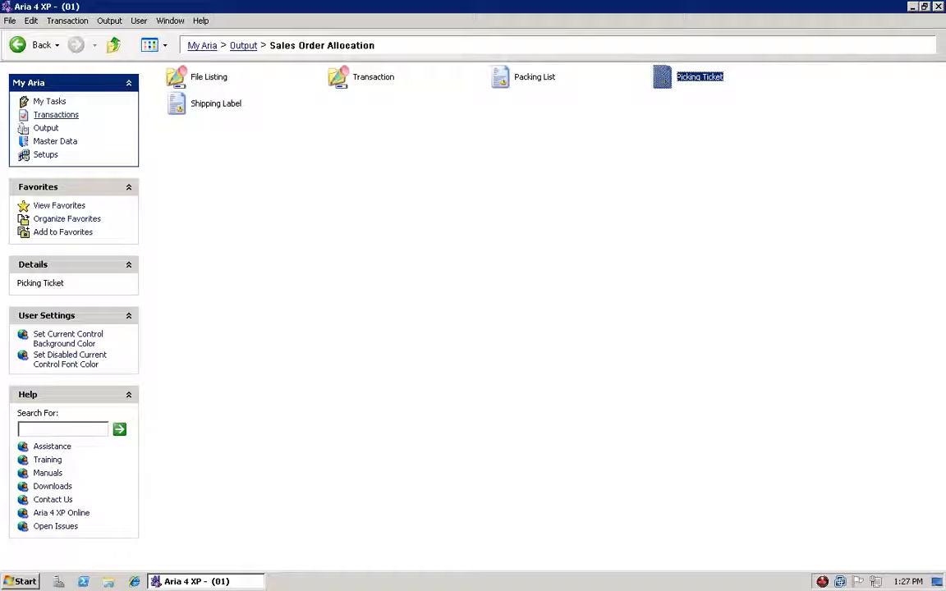
pyautogui.doubleClick(665, 82)
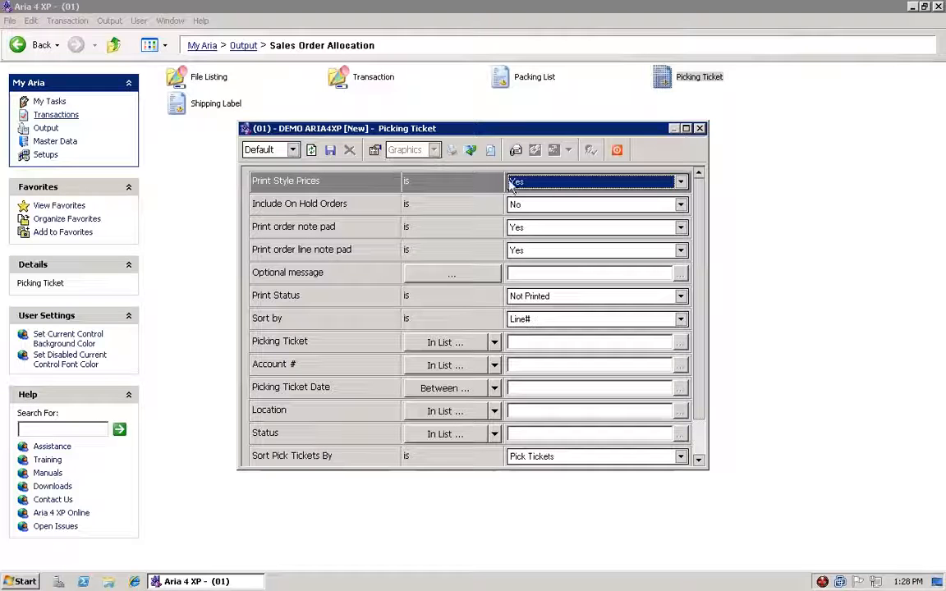
# Set Print Style Prices to No for the picking ticket report.
pyautogui.click(536, 191)
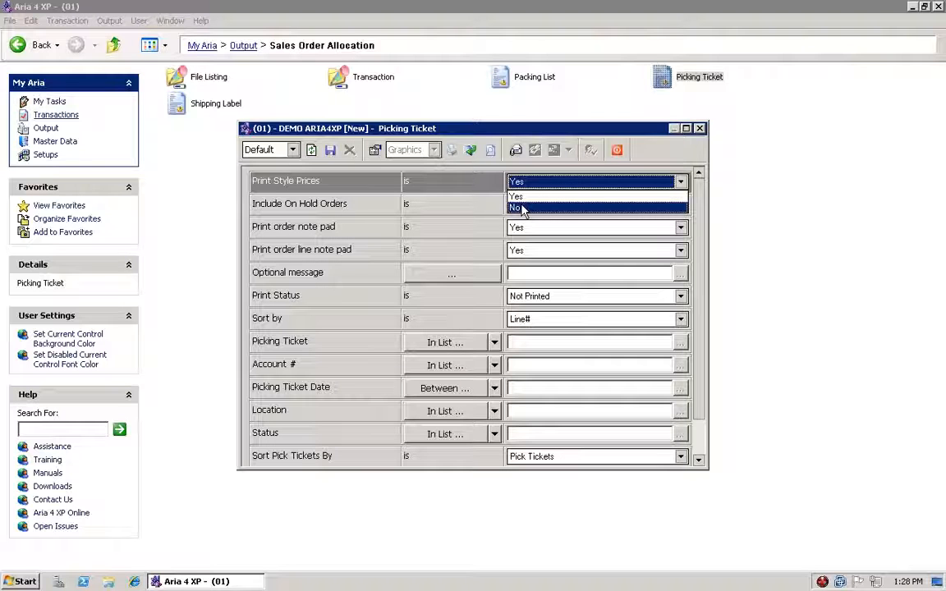
pyautogui.click(520, 208)
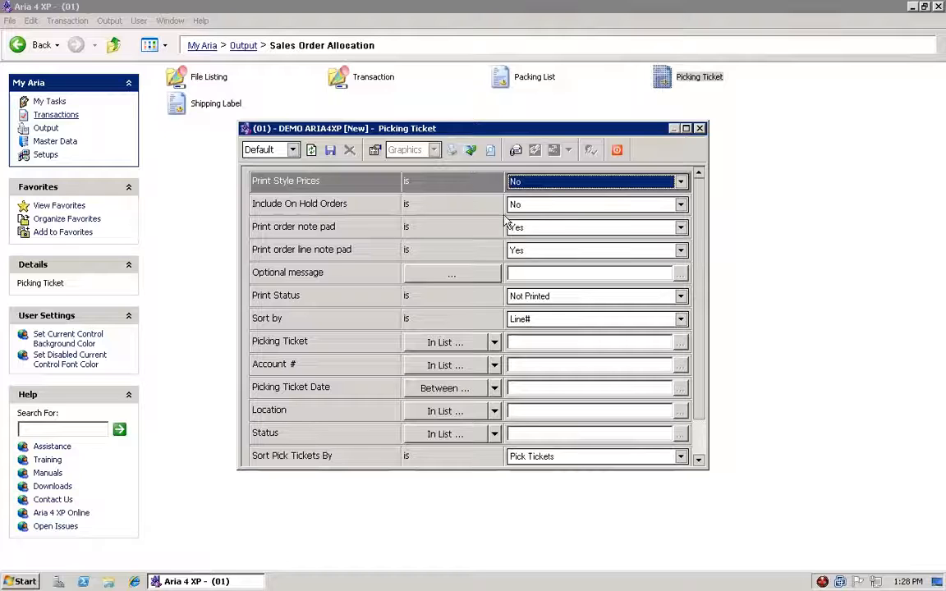
# Try including on-hold orders in the picking ticket report, and set Include On Hold Orders back to No.
pyautogui.click(536, 210)
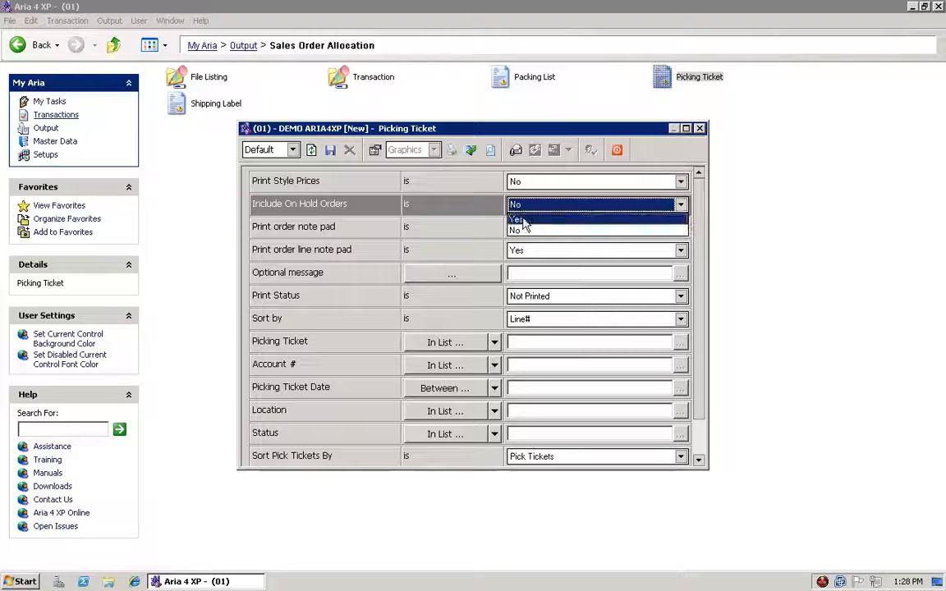
pyautogui.click(524, 220)
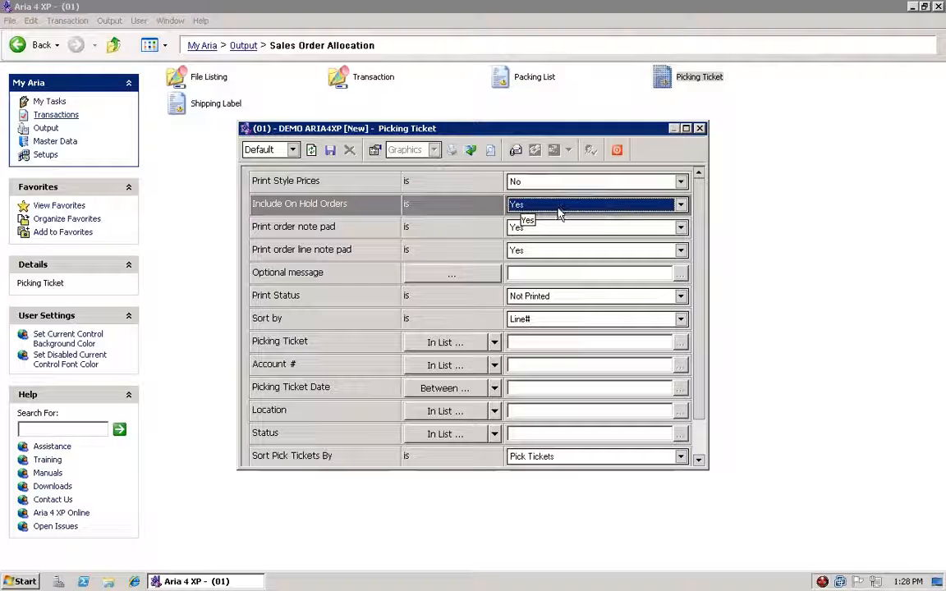
pyautogui.click(559, 212)
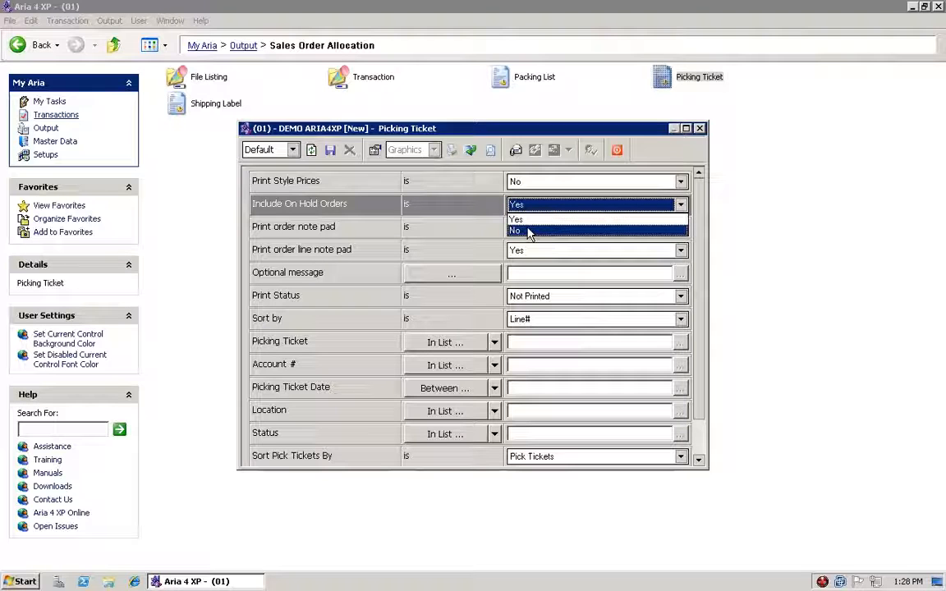
pyautogui.click(529, 231)
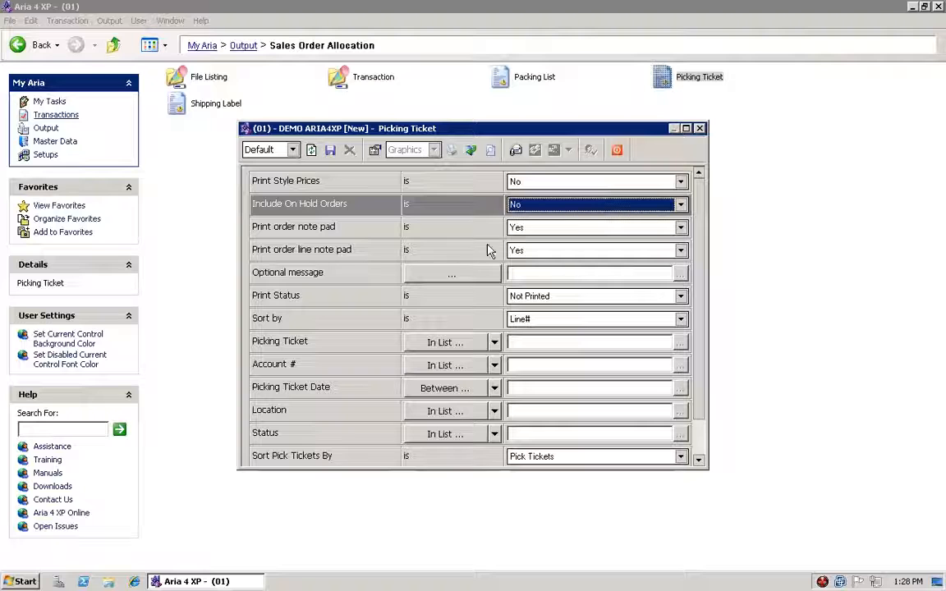
# Set both Print order note pad and Print order line note pad to Yes.
pyautogui.click(534, 229)
pyautogui.click(534, 241)
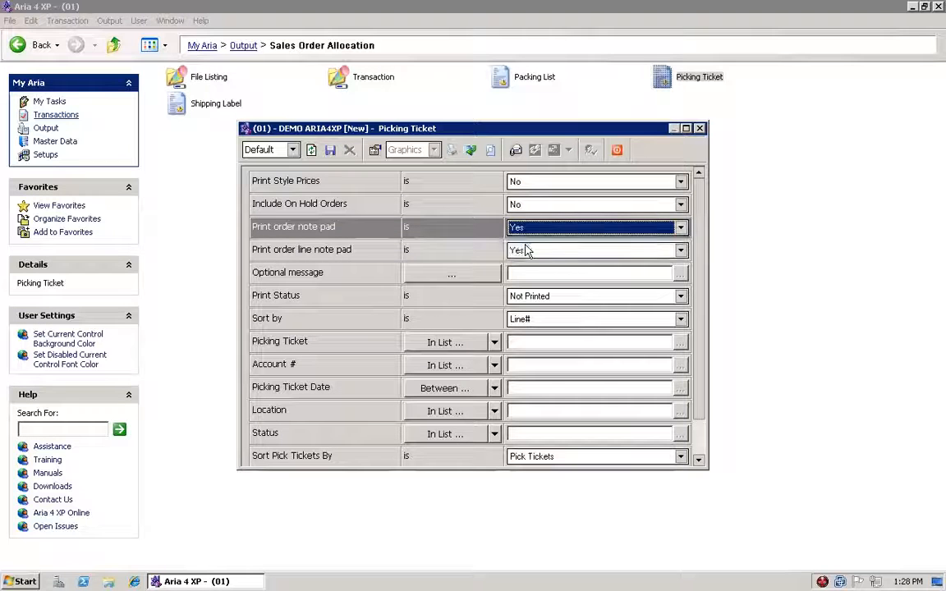
pyautogui.click(540, 256)
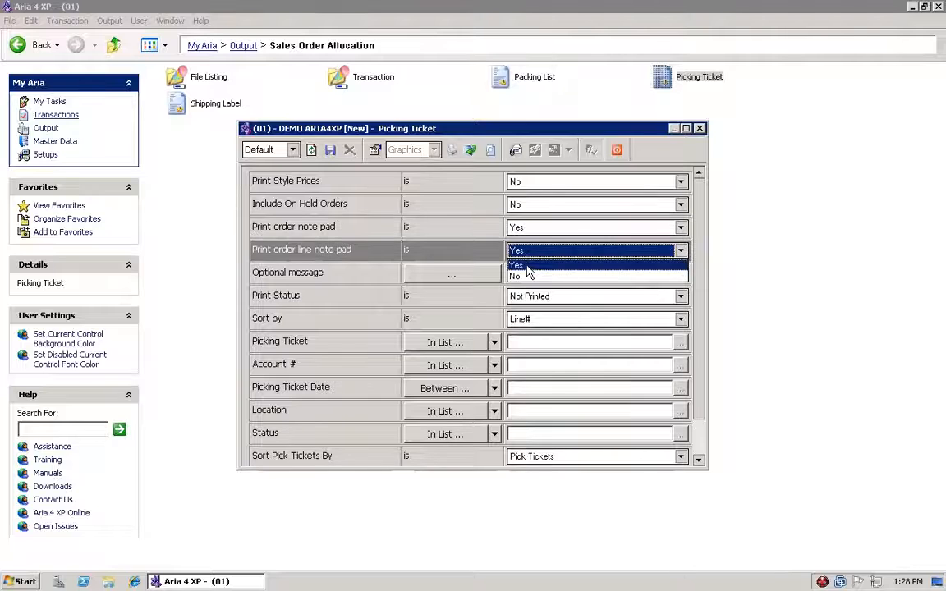
pyautogui.click(530, 267)
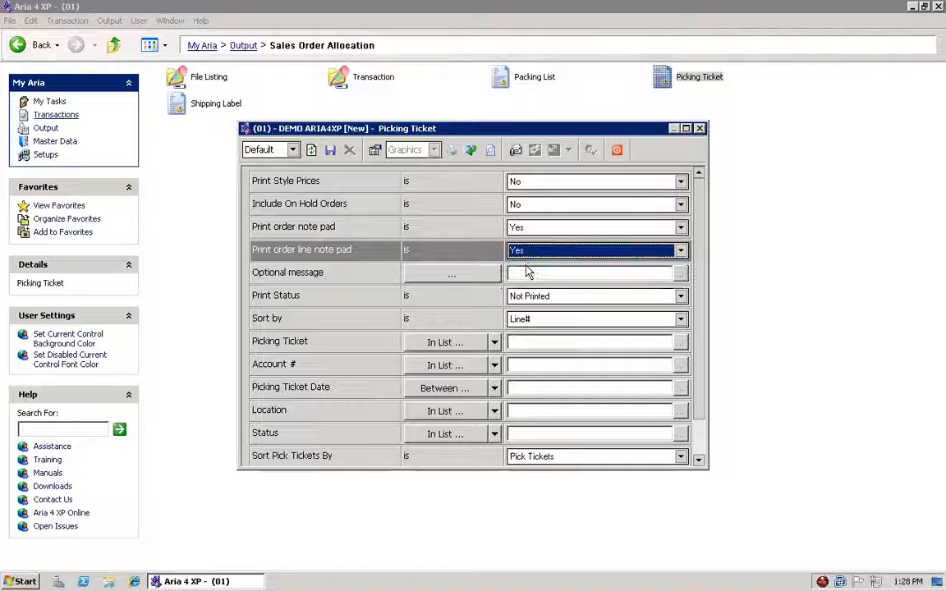
# Add the optional message "Terms & Conditions of sale -- Returns policy" to the picking ticket and accept it.
pyautogui.click(446, 282)
pyautogui.moveTo(398, 249); pyautogui.dragTo(417, 296)
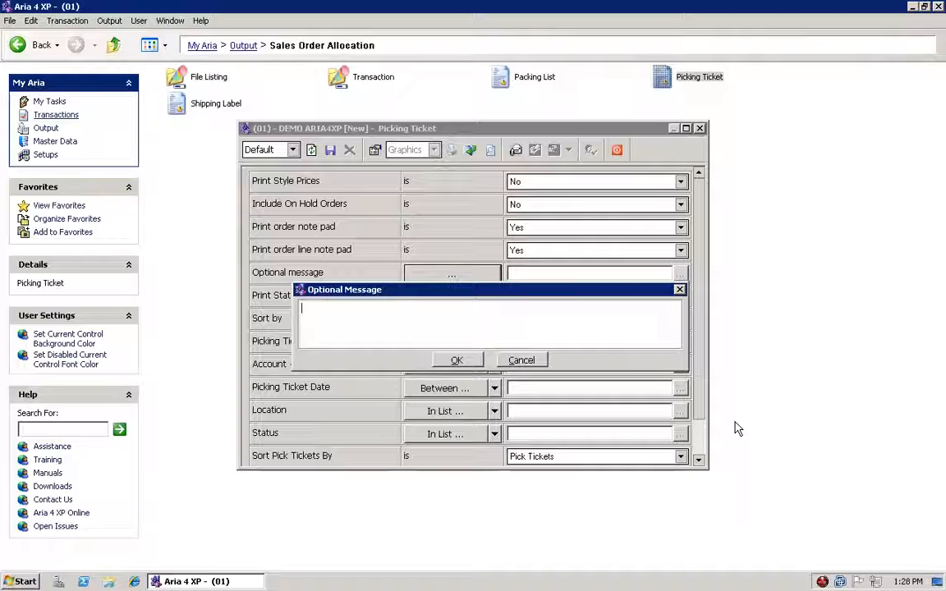
pyautogui.write('ms & Conditions of sale -- Re')
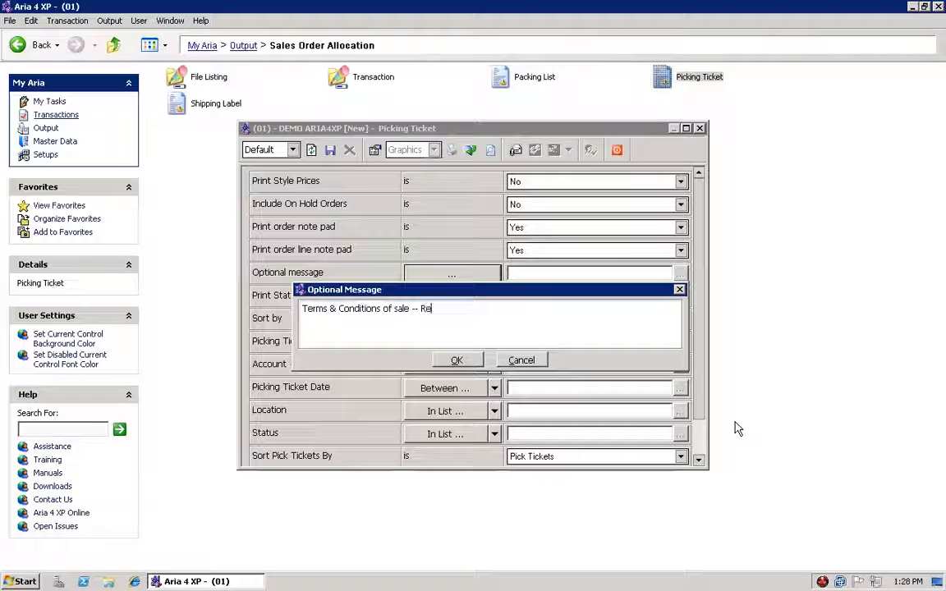
pyautogui.write('turns con')
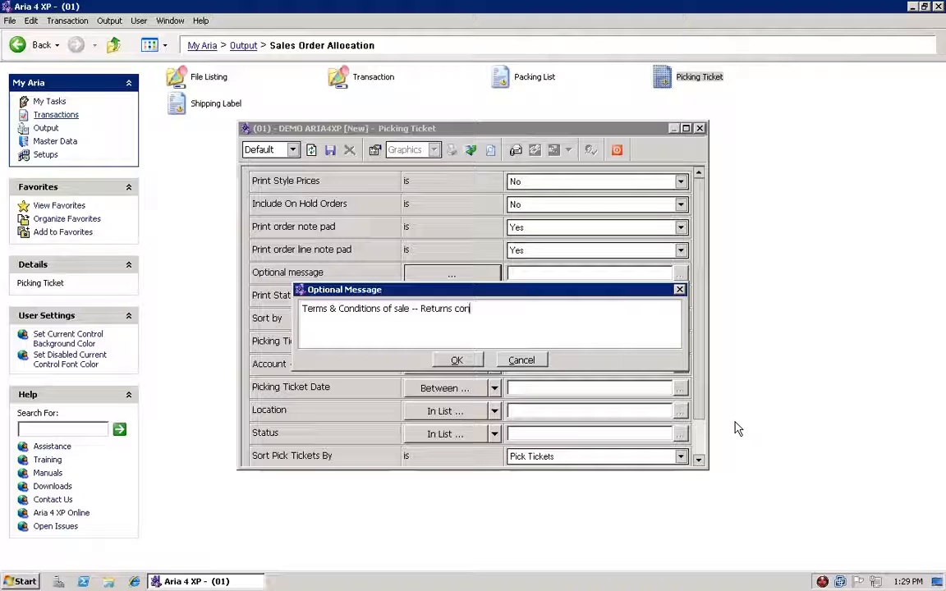
pyautogui.press('BackSpace')
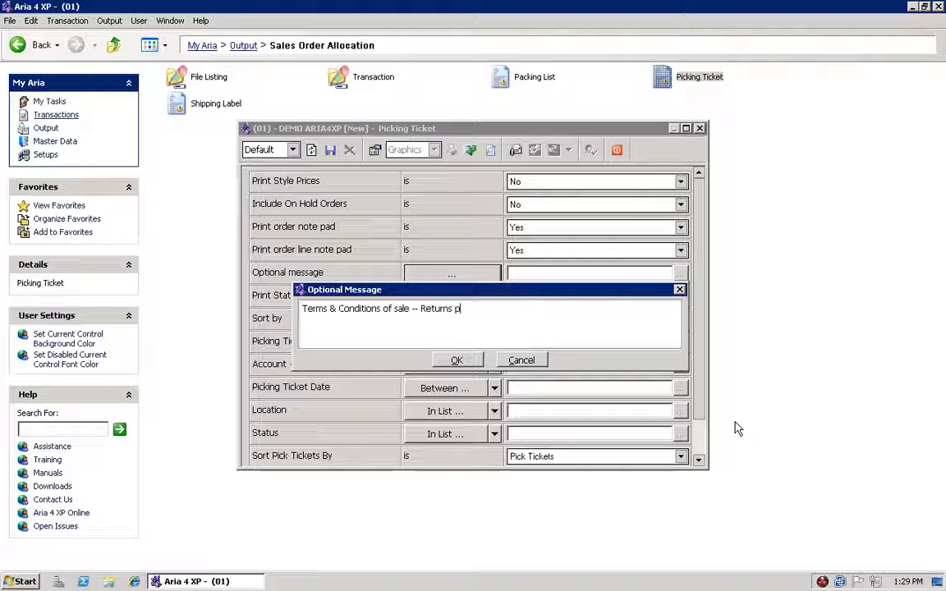
pyautogui.write('pol')
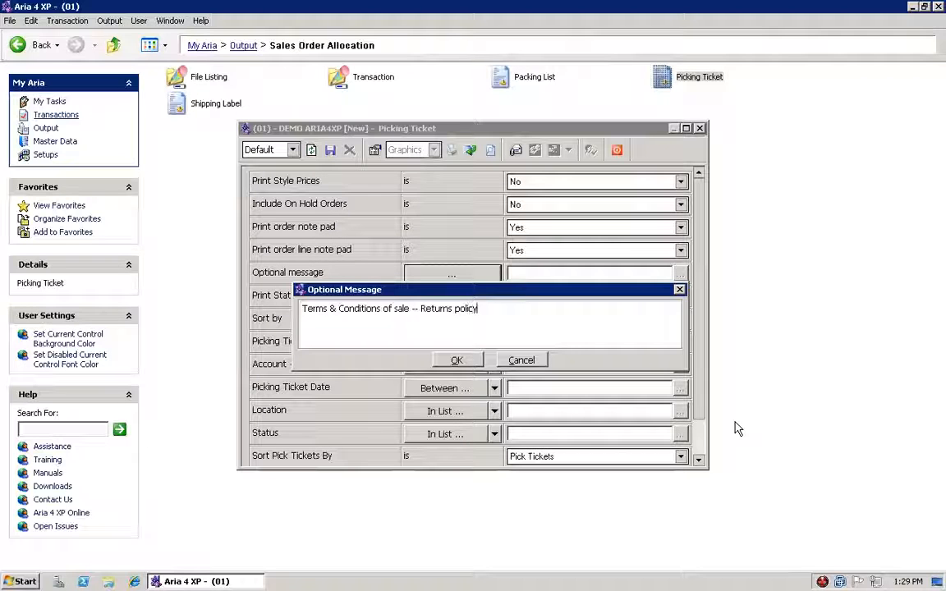
pyautogui.write('icy')
pyautogui.press('Return')
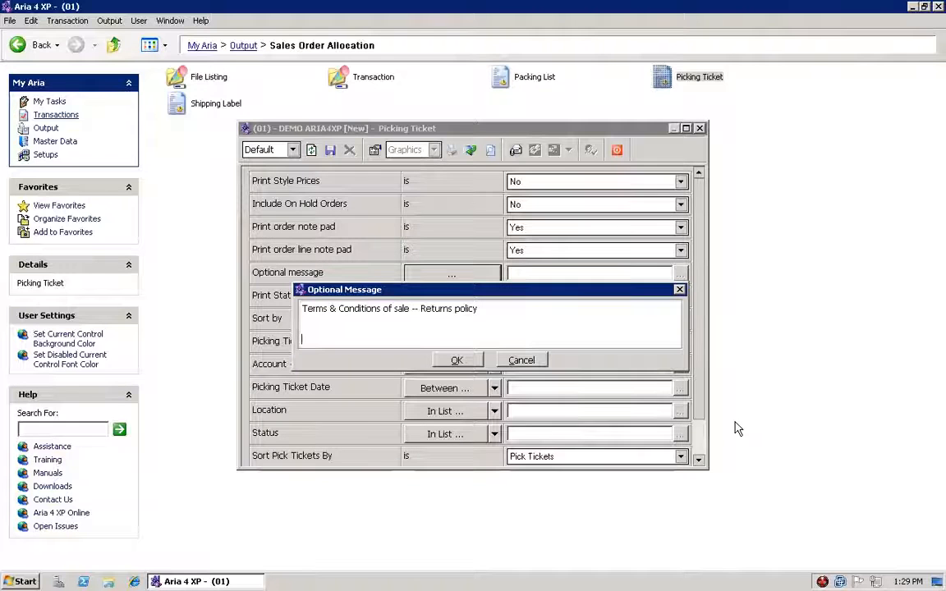
pyautogui.click(457, 360)
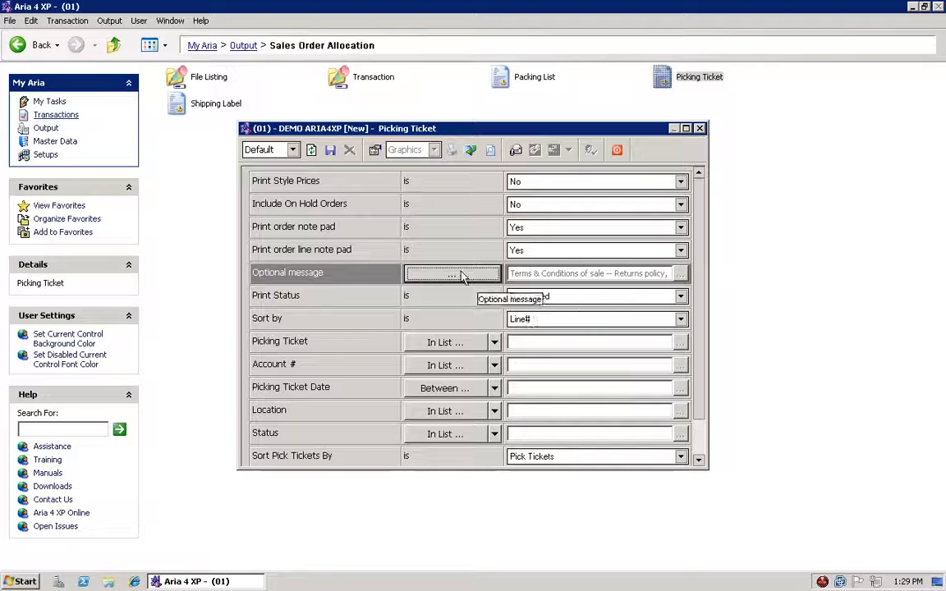
# Set the Print Status to All and sort the ticket lines by Style.
pyautogui.click(564, 305)
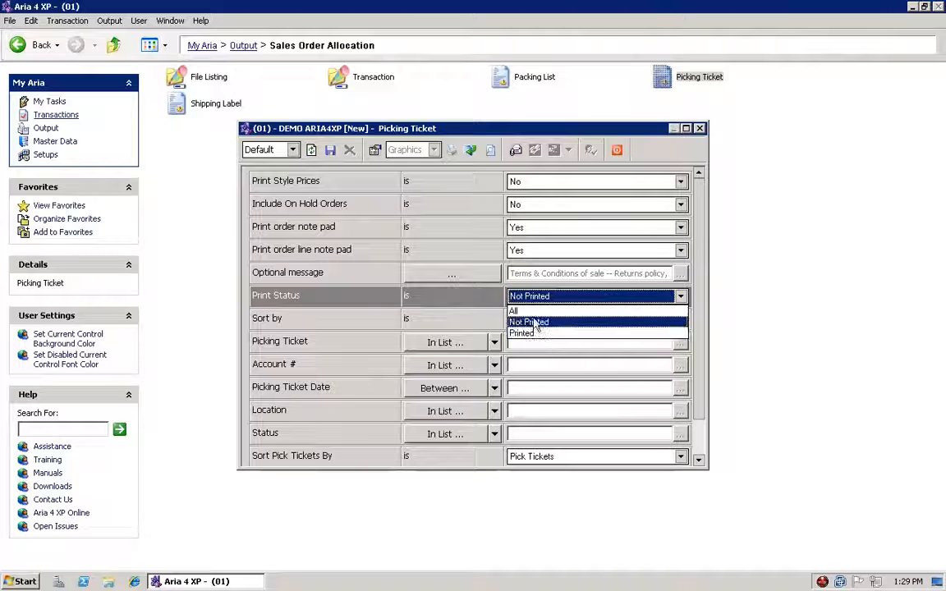
pyautogui.click(531, 323)
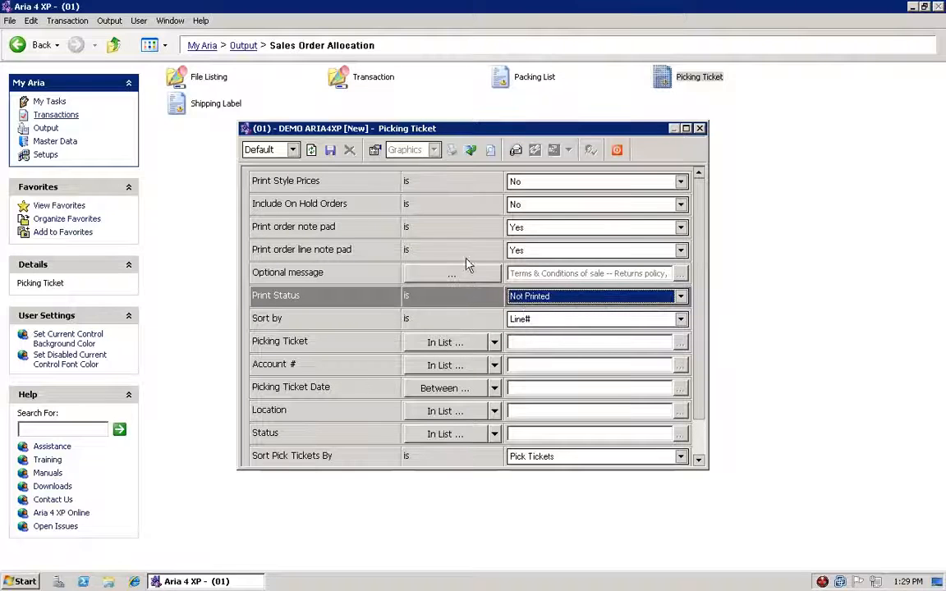
pyautogui.click(547, 305)
pyautogui.click(521, 309)
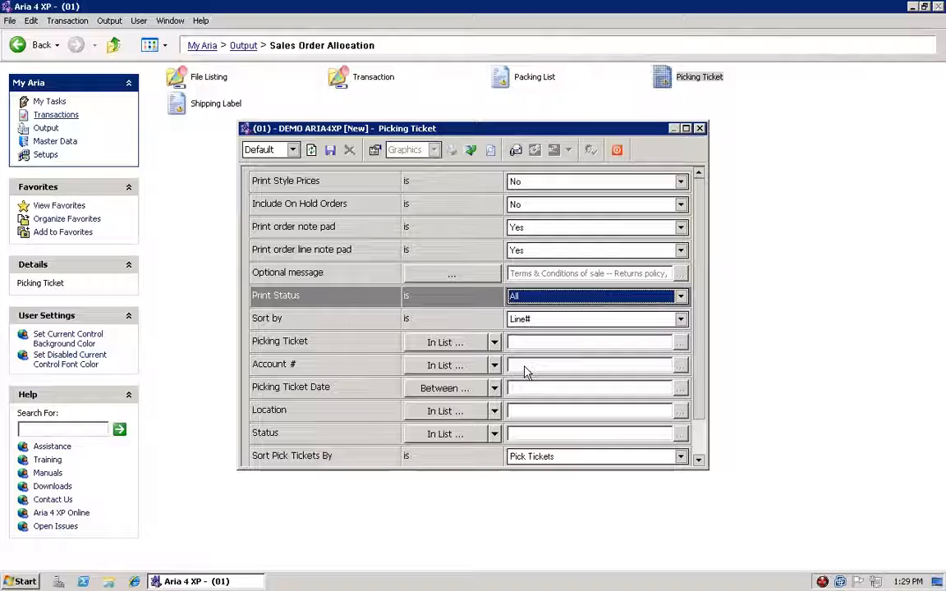
pyautogui.click(575, 319)
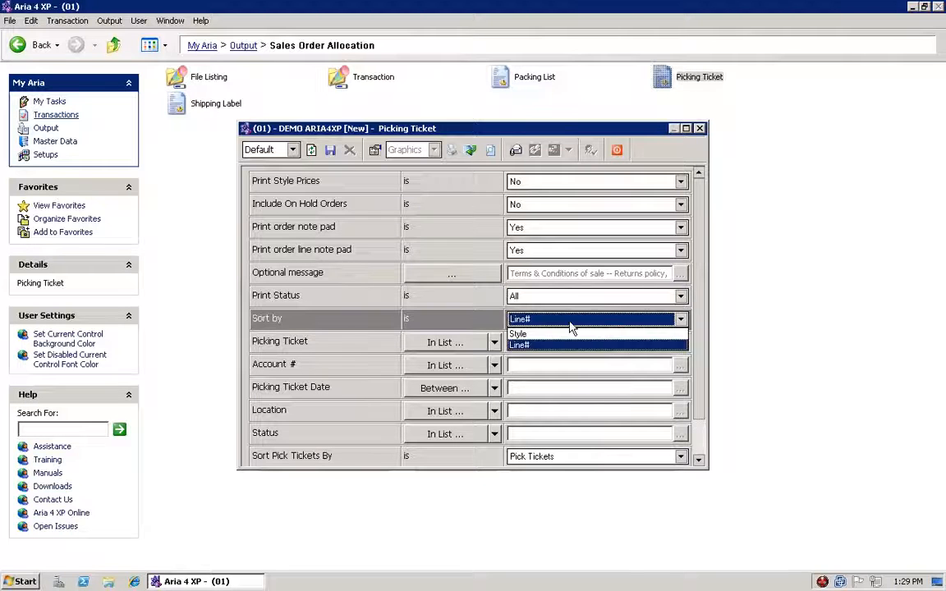
pyautogui.click(519, 334)
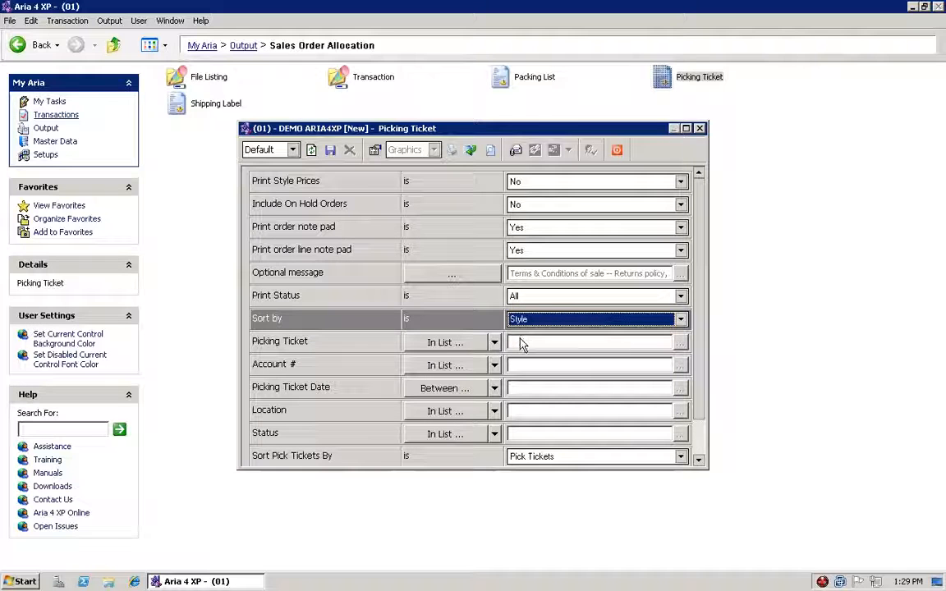
# Limit the report to Chynthia Rowley's open picking ticket by selecting it in the picking ticket list.
pyautogui.click(423, 347)
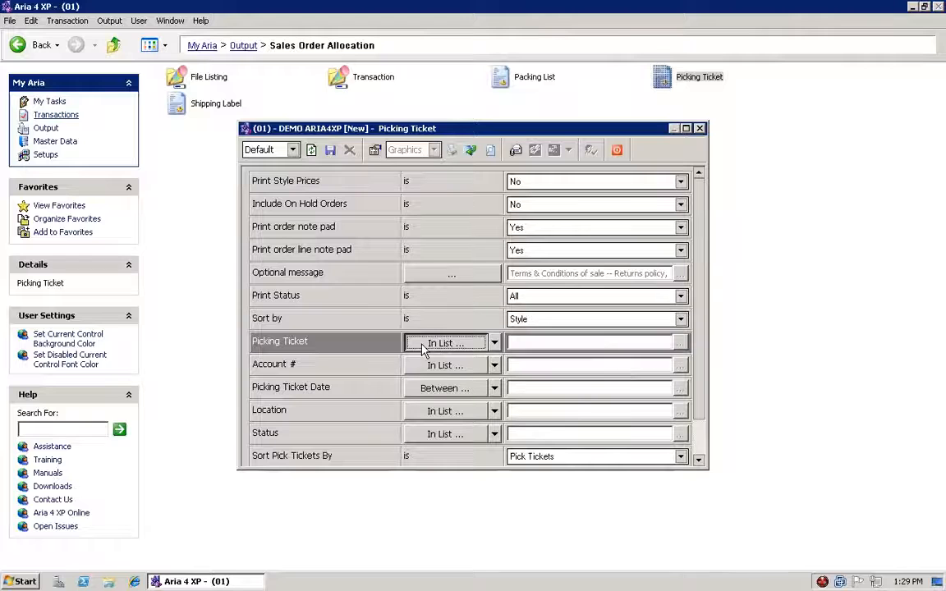
pyautogui.click(413, 365)
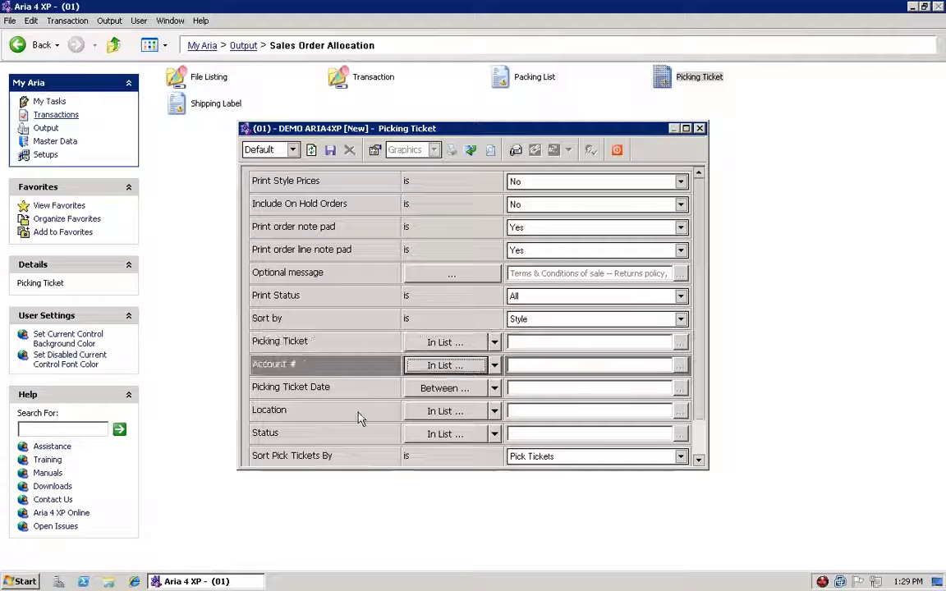
pyautogui.click(405, 392)
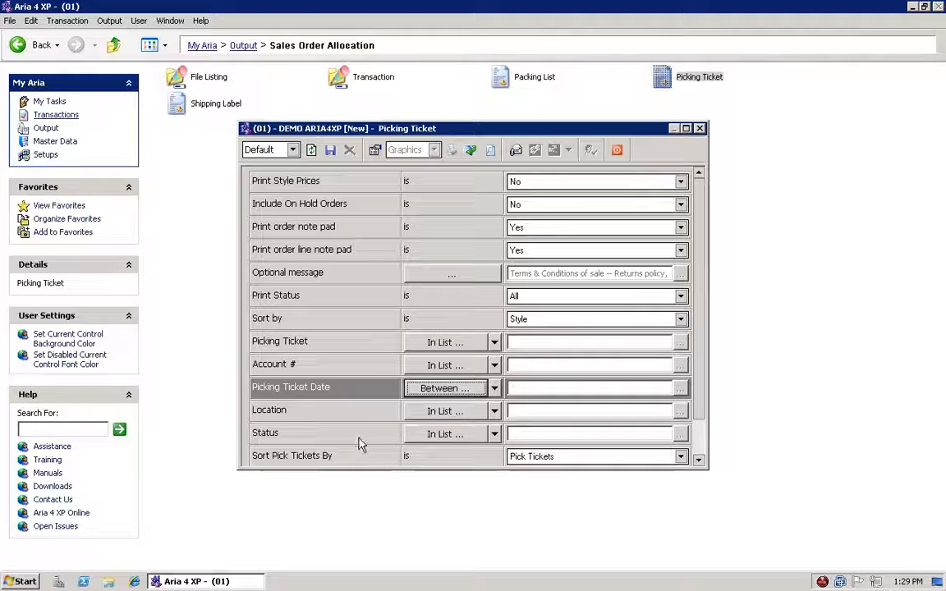
pyautogui.click(442, 342)
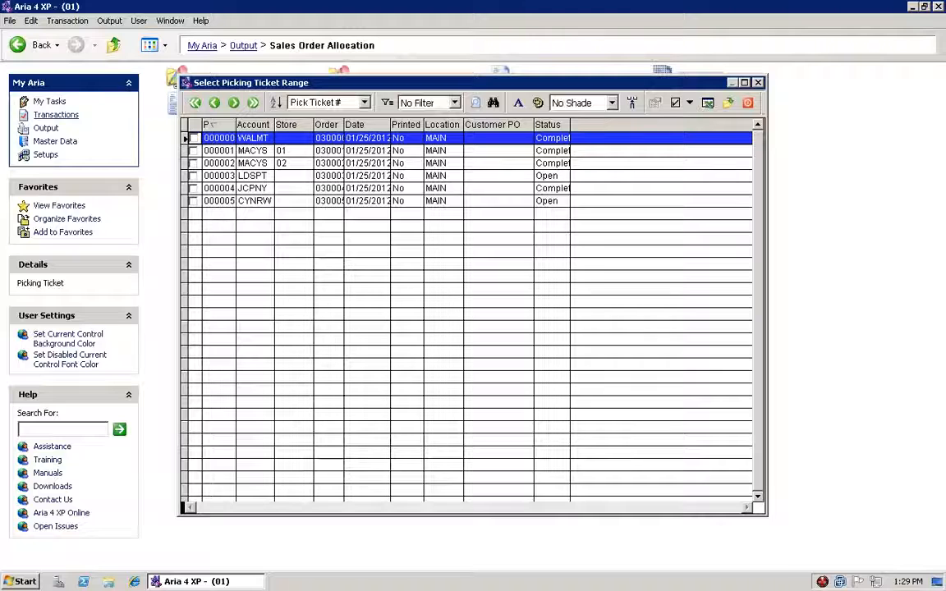
pyautogui.click(193, 202)
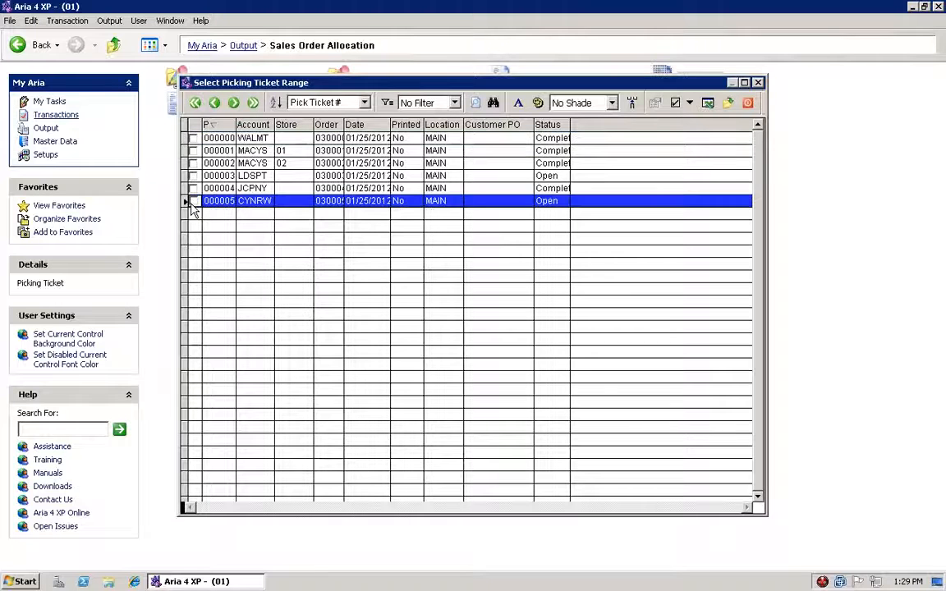
pyautogui.click(730, 106)
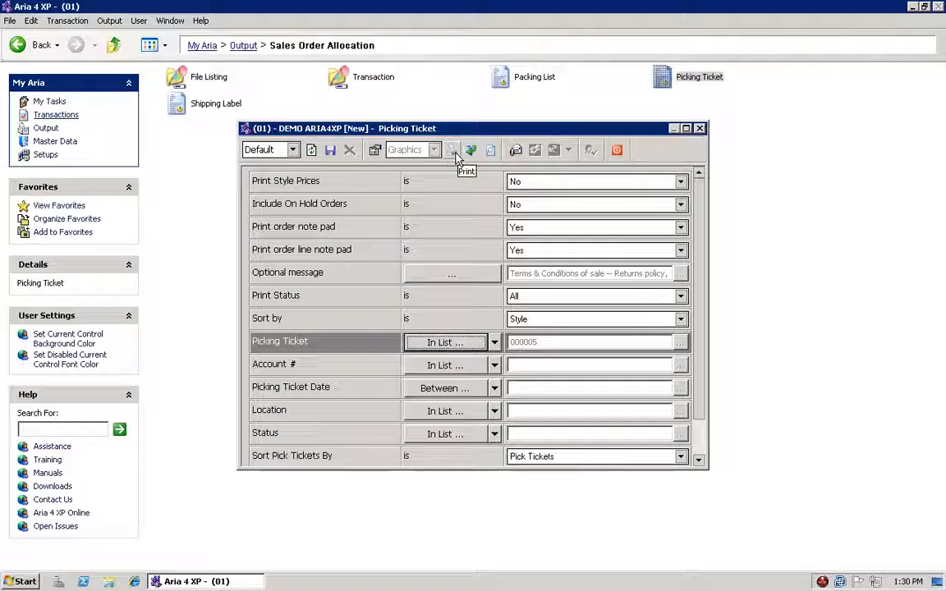
# Preview the picking ticket report, dock the preview toolbar above the page, and view the allocated style lines.
pyautogui.click(490, 151)
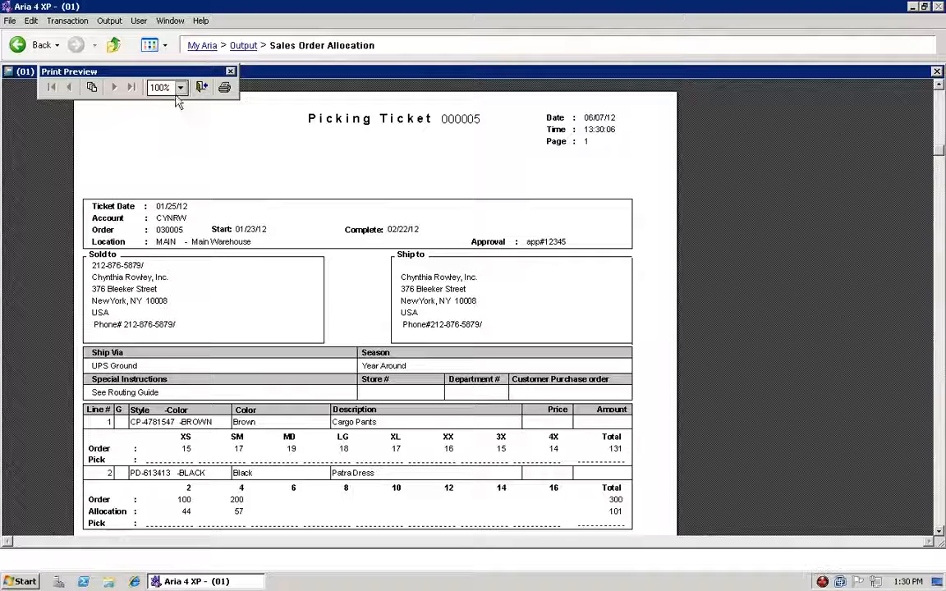
pyautogui.moveTo(186, 85); pyautogui.dragTo(264, 49)
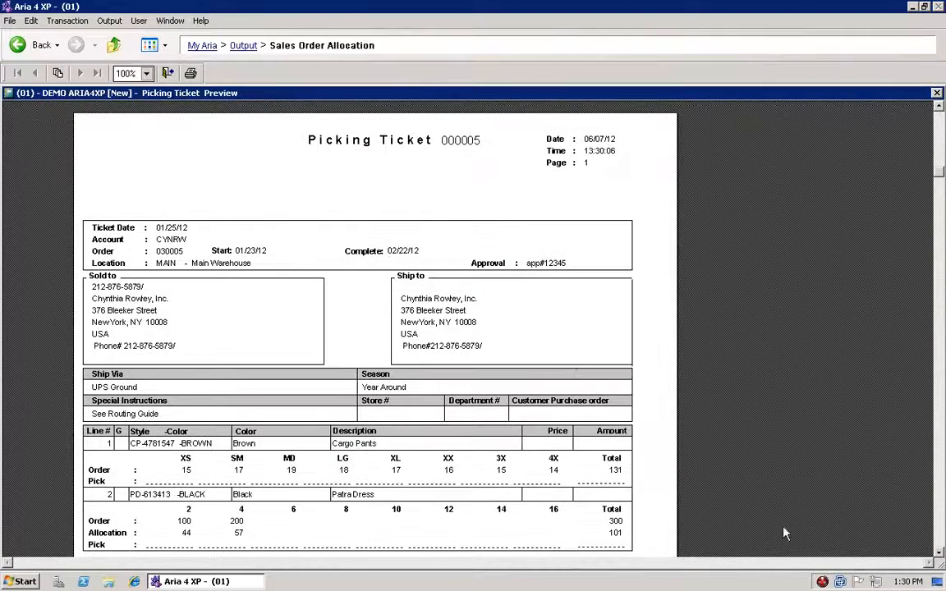
pyautogui.click(939, 552)
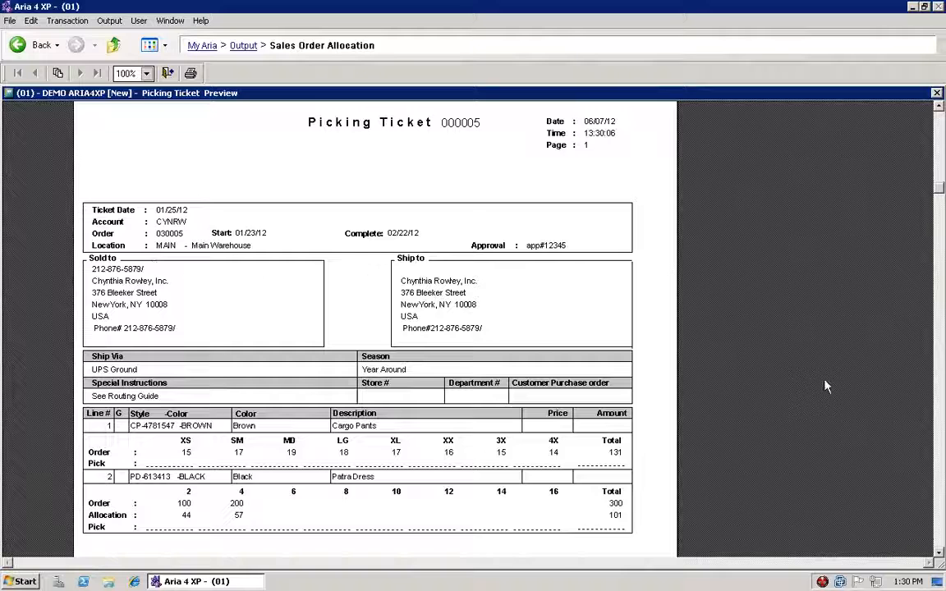
# Examine the preview of picking ticket 000005, from the header and line quantities down to the shipping and terms footer.
pyautogui.doubleClick(934, 552)
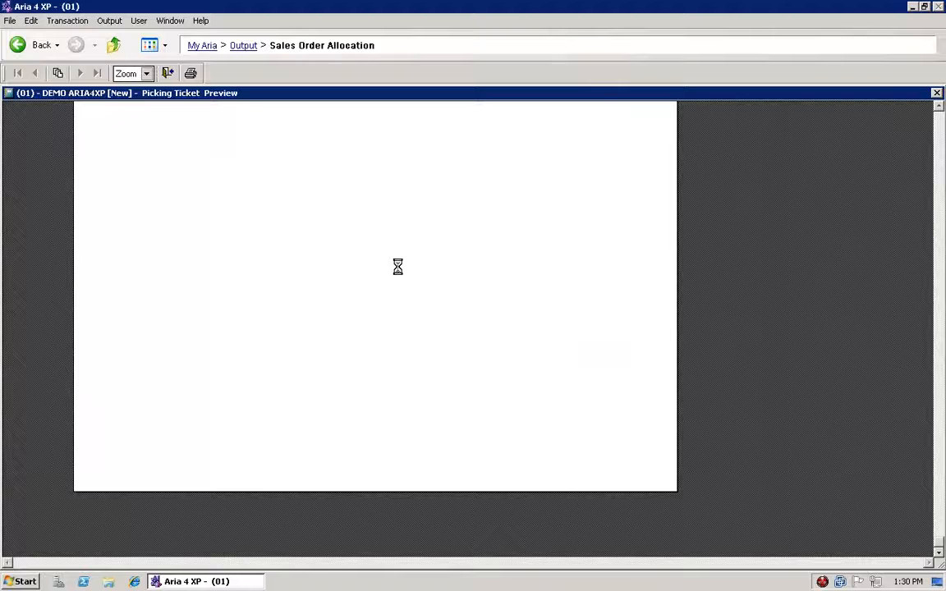
pyautogui.click(249, 166)
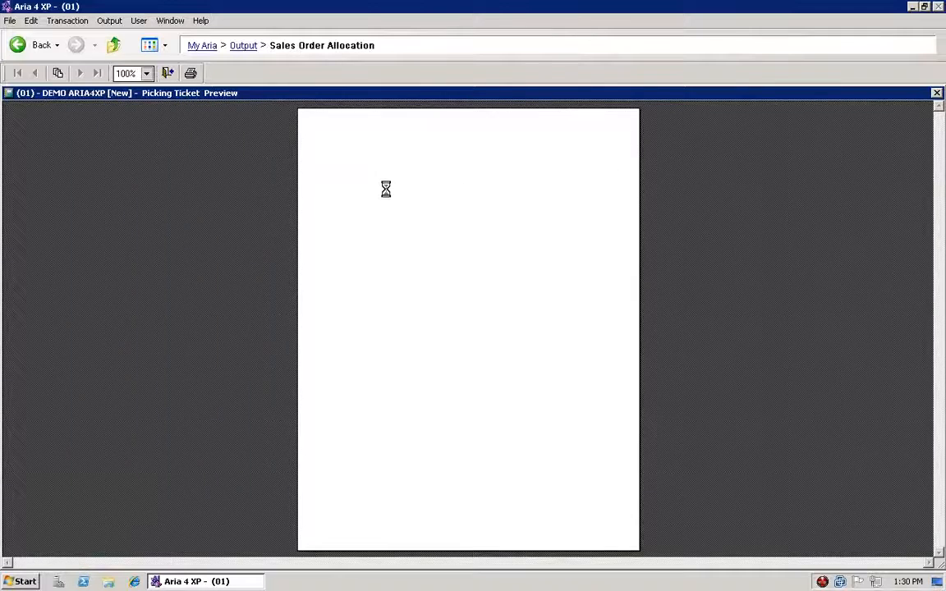
pyautogui.click(448, 218)
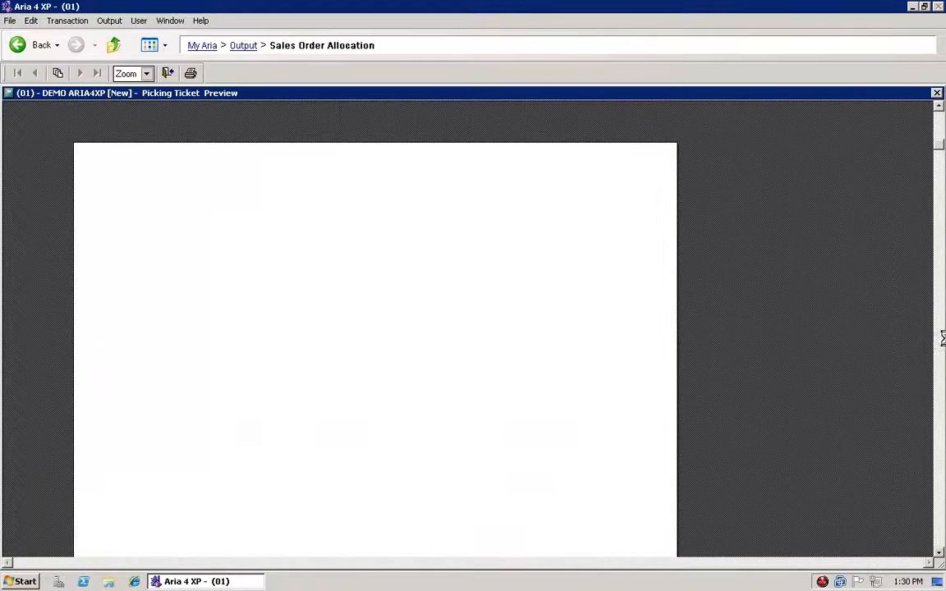
pyautogui.click(940, 552)
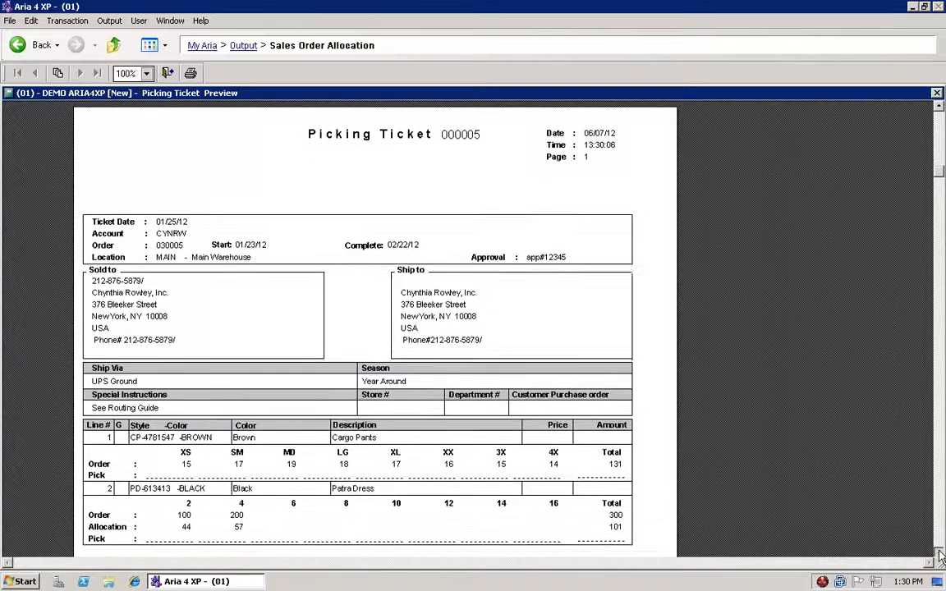
pyautogui.click(940, 552)
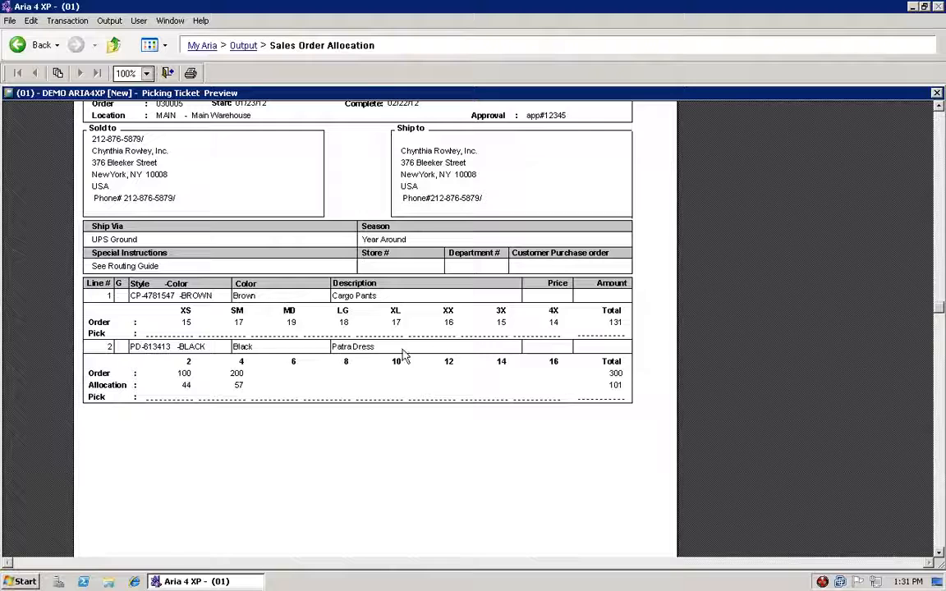
pyautogui.scroll(-5, 161, 400)
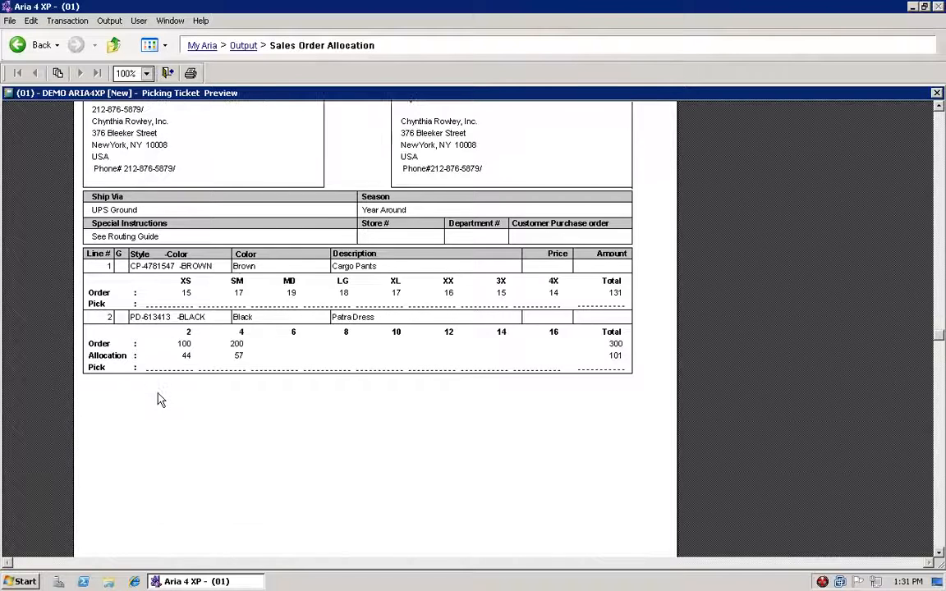
pyautogui.scroll(-2, 161, 400)
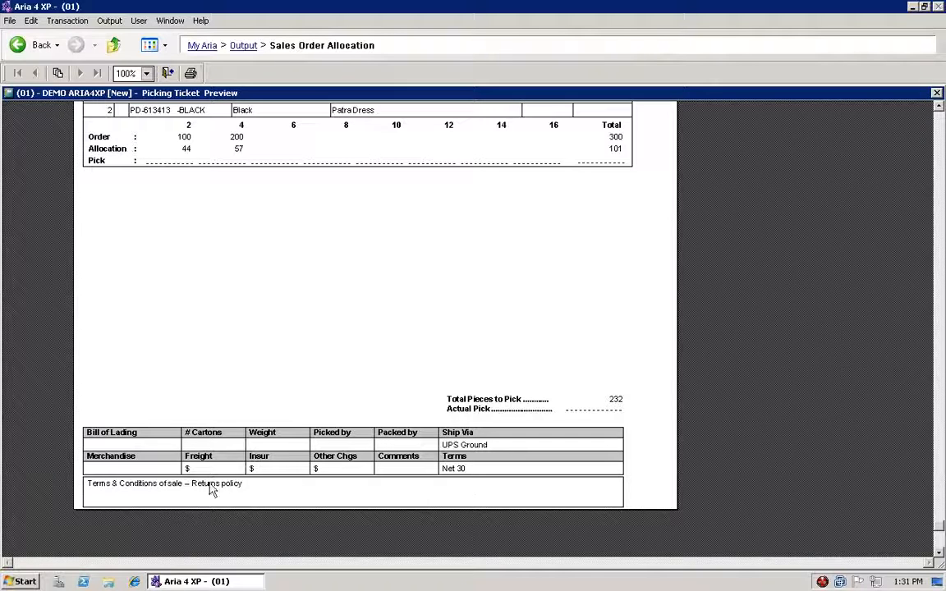
pyautogui.scroll(5, 221, 402)
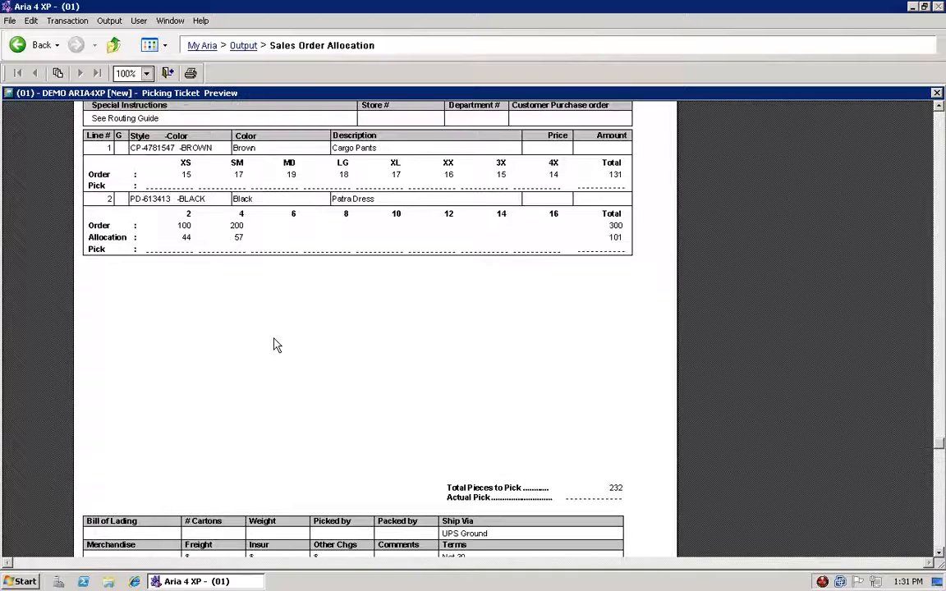
pyautogui.scroll(5, 220, 217)
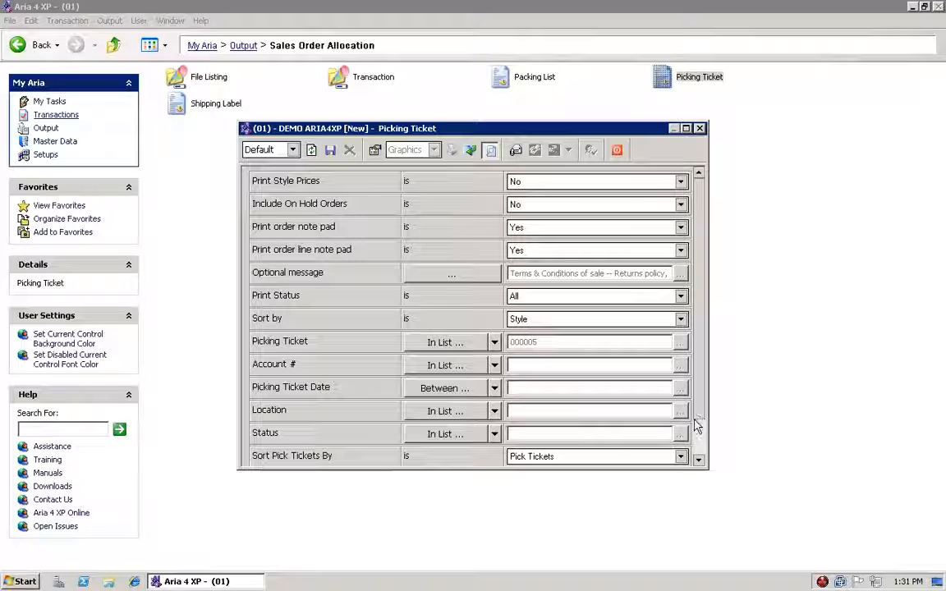
# Set the Sort Pick Tickets By option of the picking ticket report to Packing Groups.
pyautogui.moveTo(700, 380); pyautogui.dragTo(703, 435)
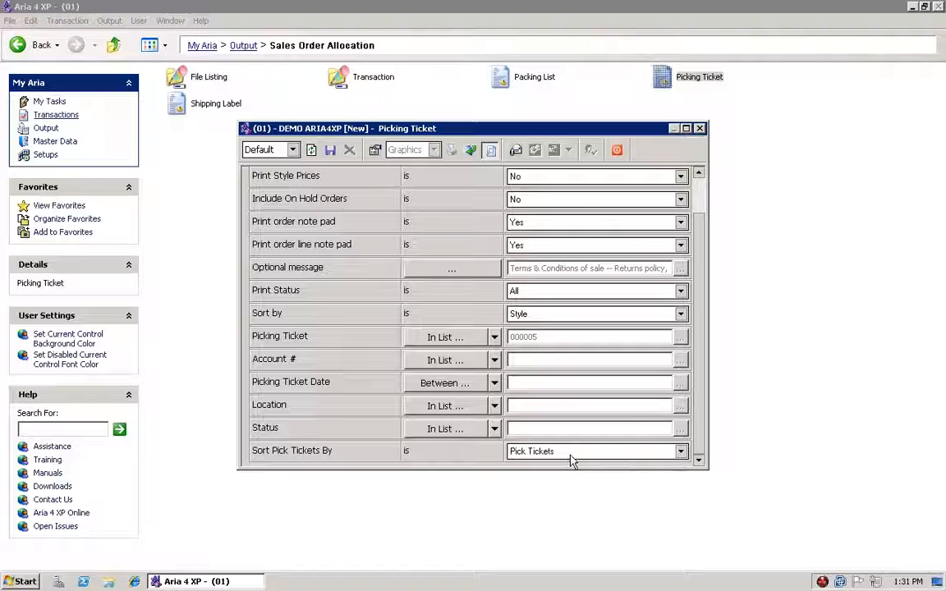
pyautogui.click(572, 457)
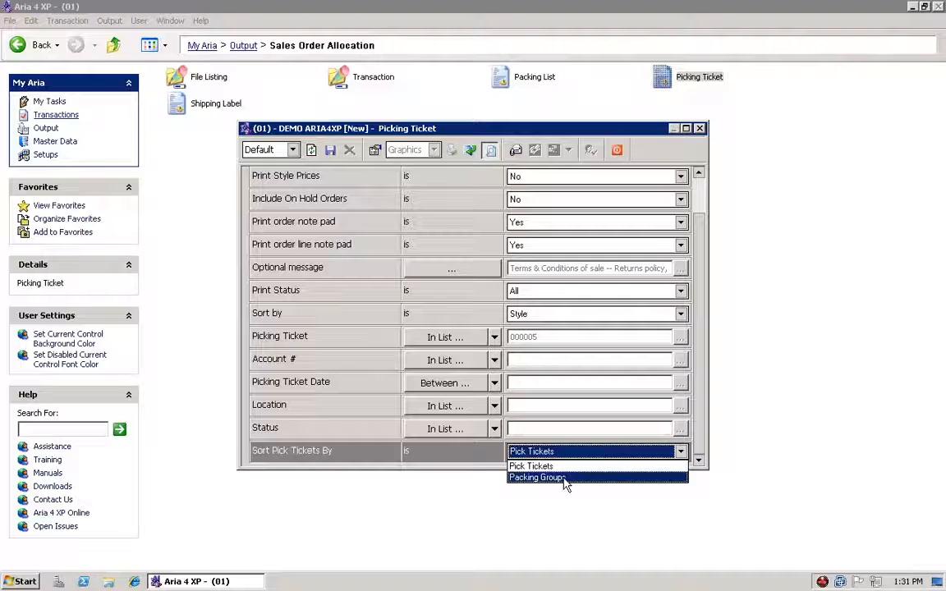
pyautogui.click(565, 484)
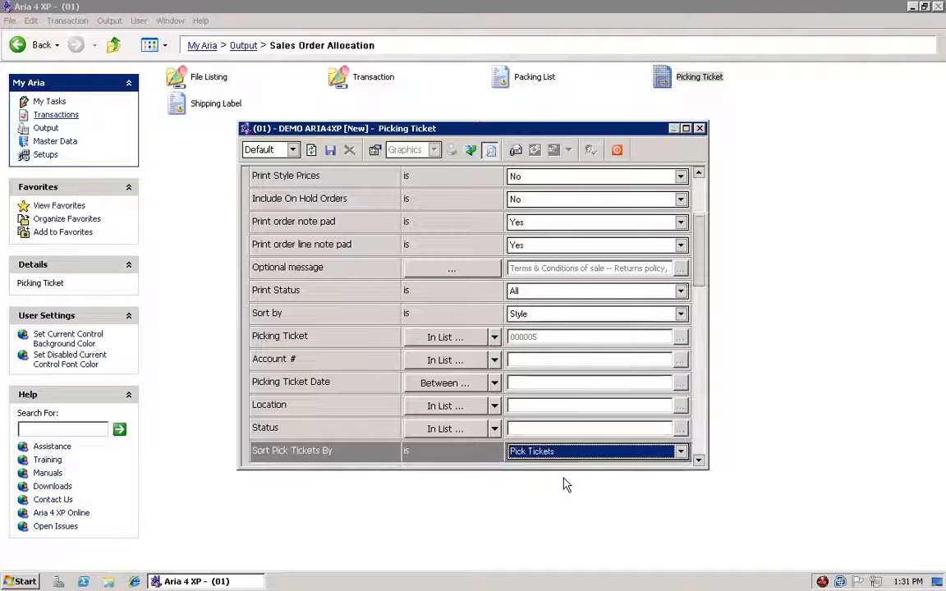
pyautogui.click(701, 449)
pyautogui.click(701, 449)
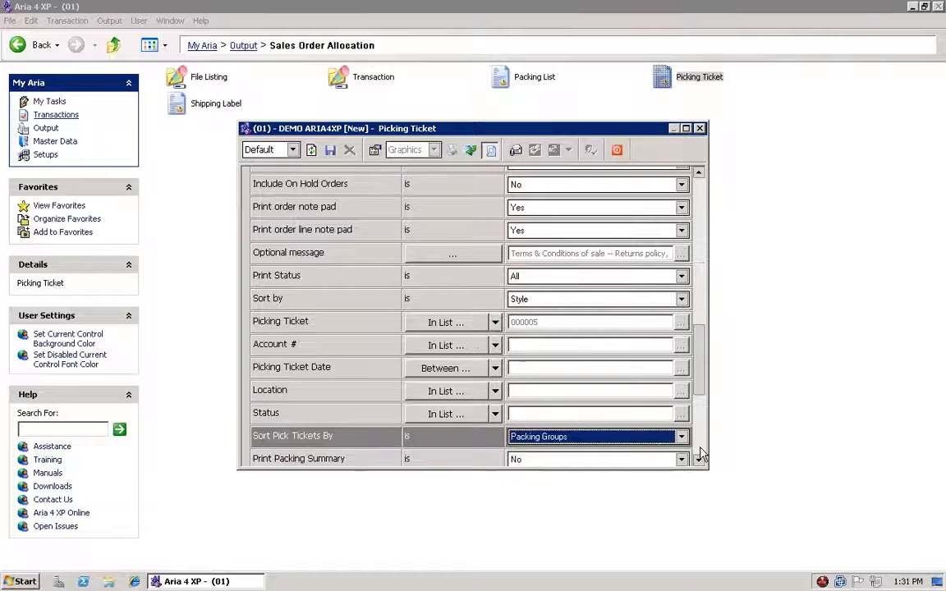
pyautogui.click(701, 449)
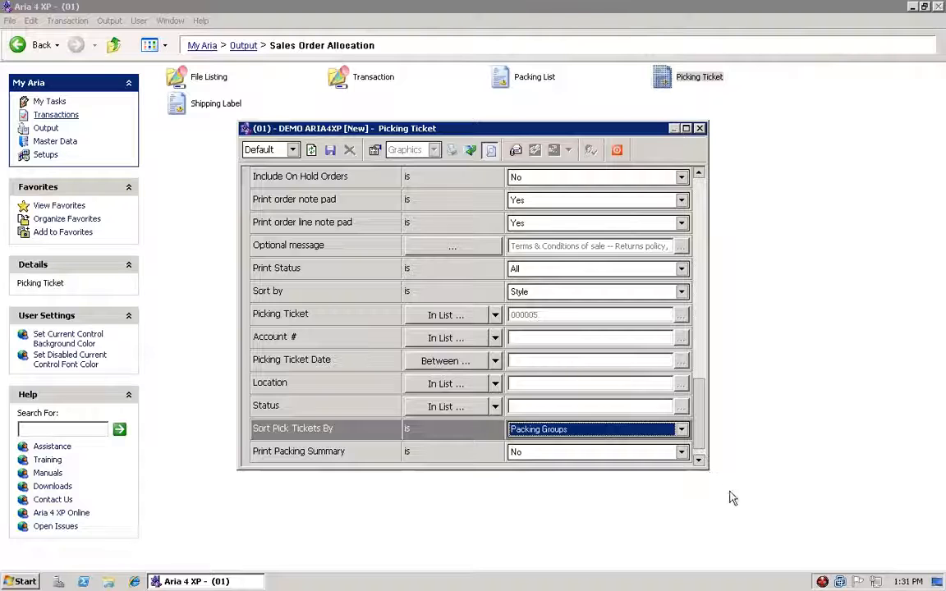
# Change the picking ticket selection to the two MACYS tickets 000001 and 000002, deselecting ticket 000005.
pyautogui.click(434, 320)
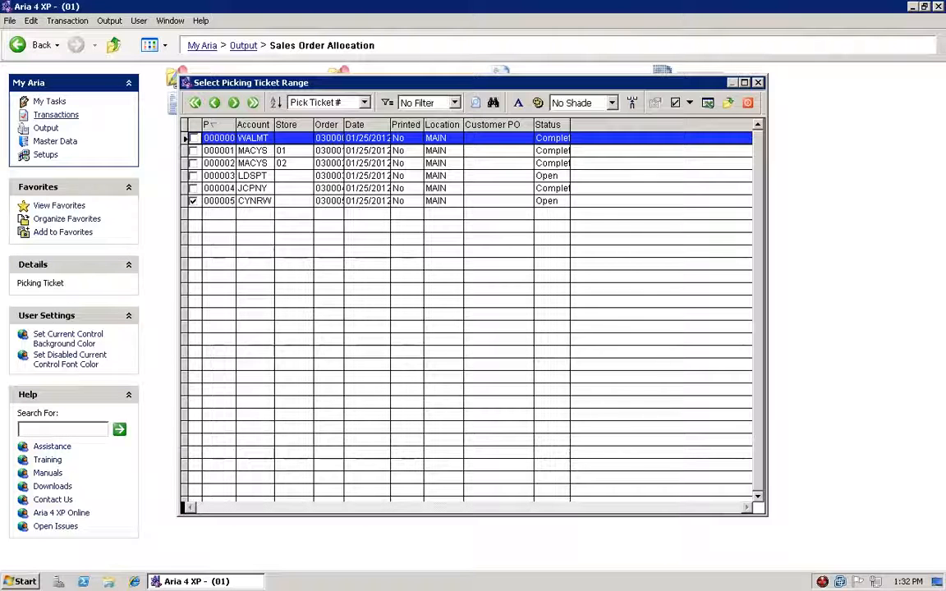
pyautogui.click(193, 151)
pyautogui.click(187, 163)
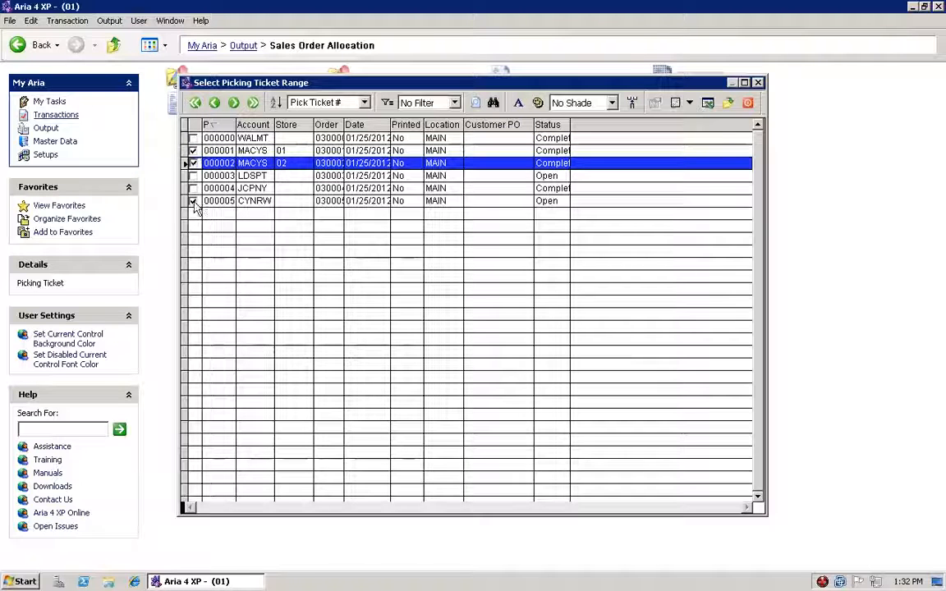
pyautogui.click(189, 201)
pyautogui.click(193, 200)
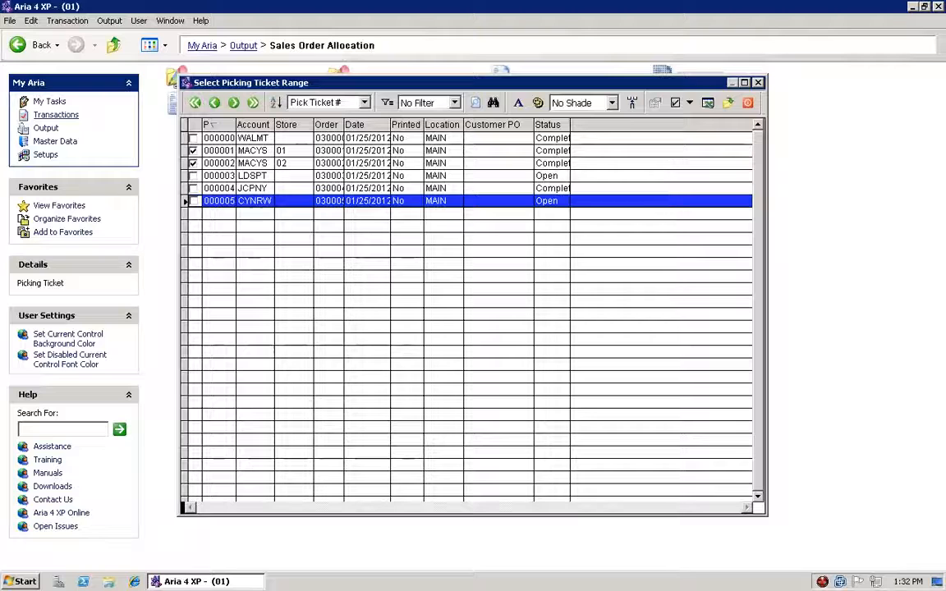
pyautogui.click(728, 102)
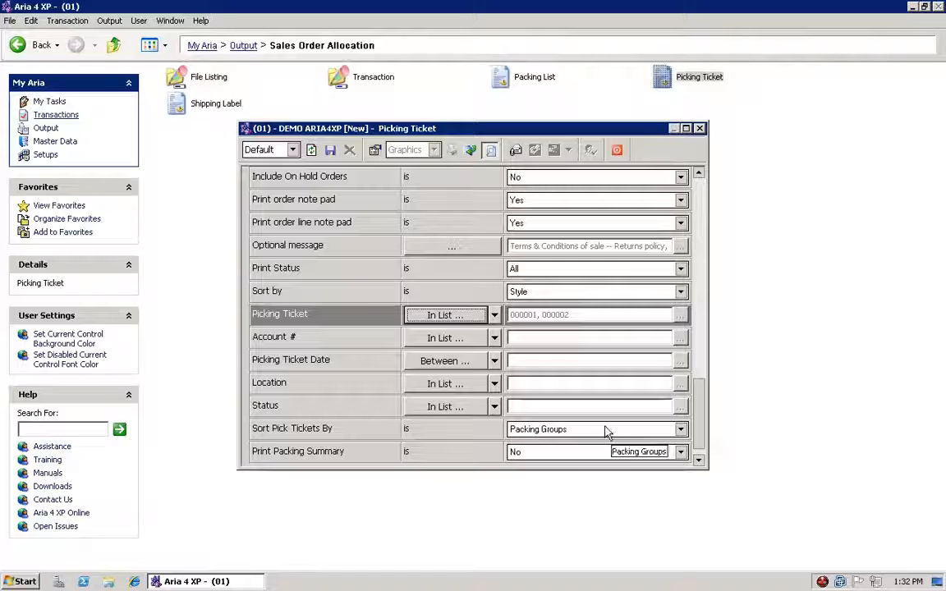
# Set both Print Packing Summary and Print Packing Summ. Only to Yes, with the pick tickets sorted by Packing Groups.
pyautogui.click(699, 461)
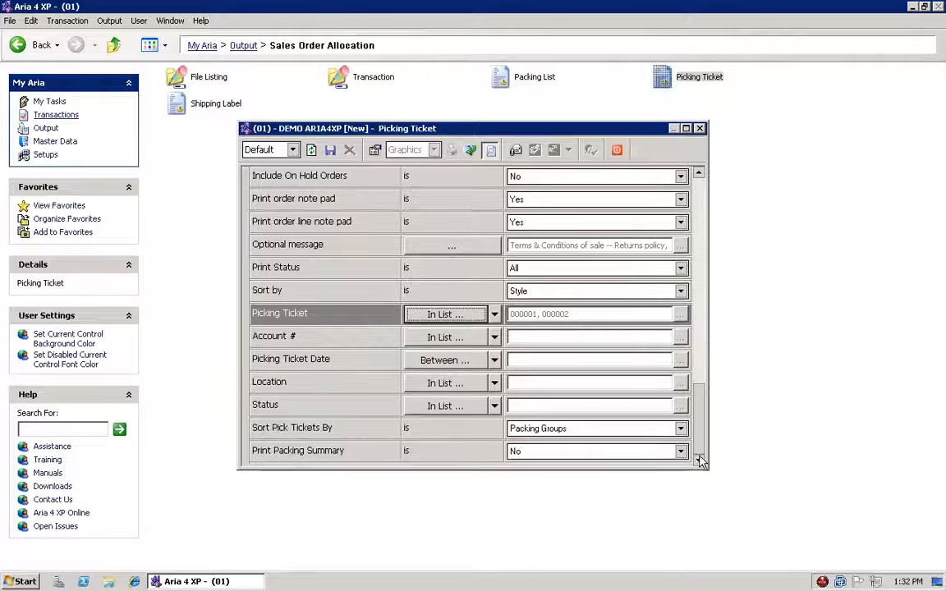
pyautogui.click(553, 429)
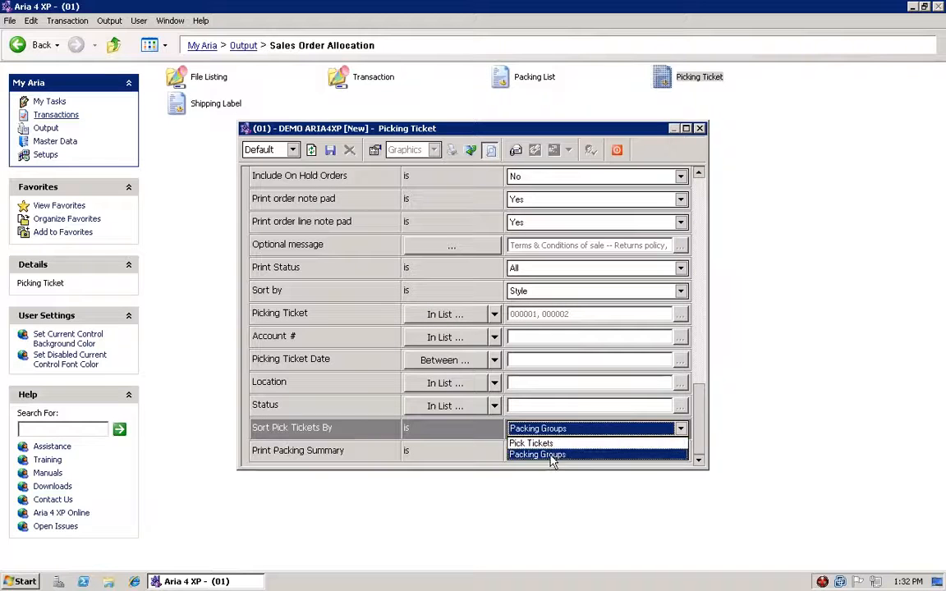
pyautogui.click(552, 455)
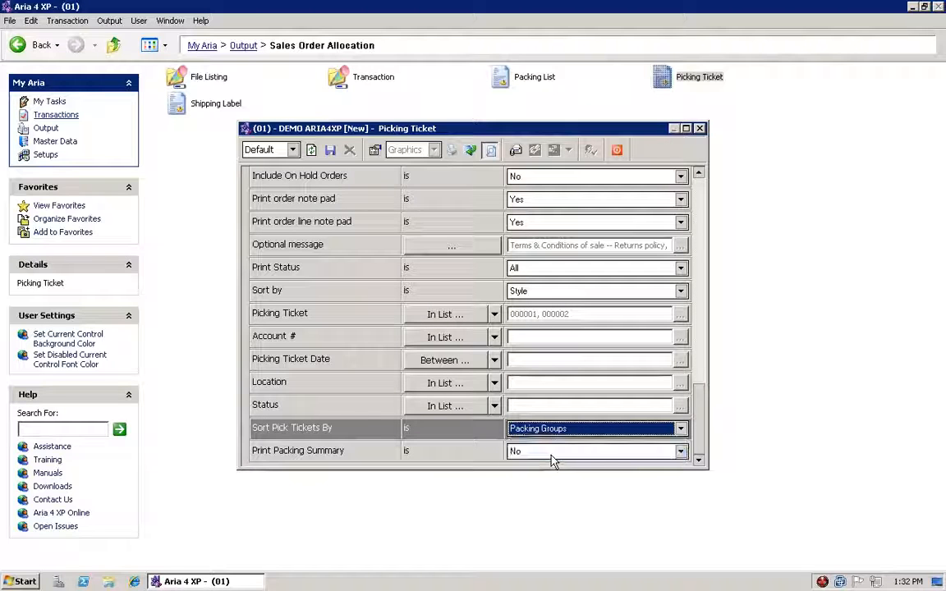
pyautogui.click(635, 455)
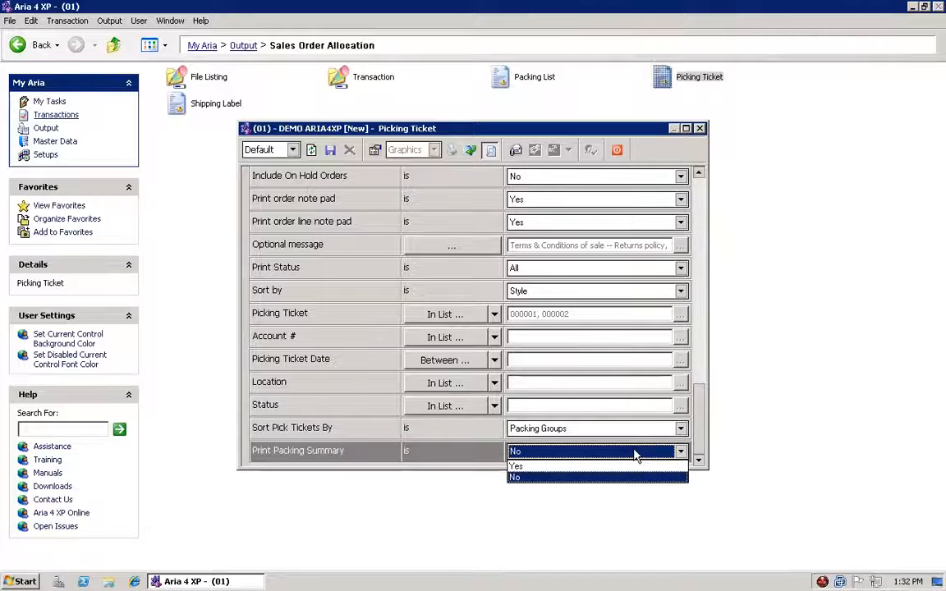
pyautogui.click(562, 468)
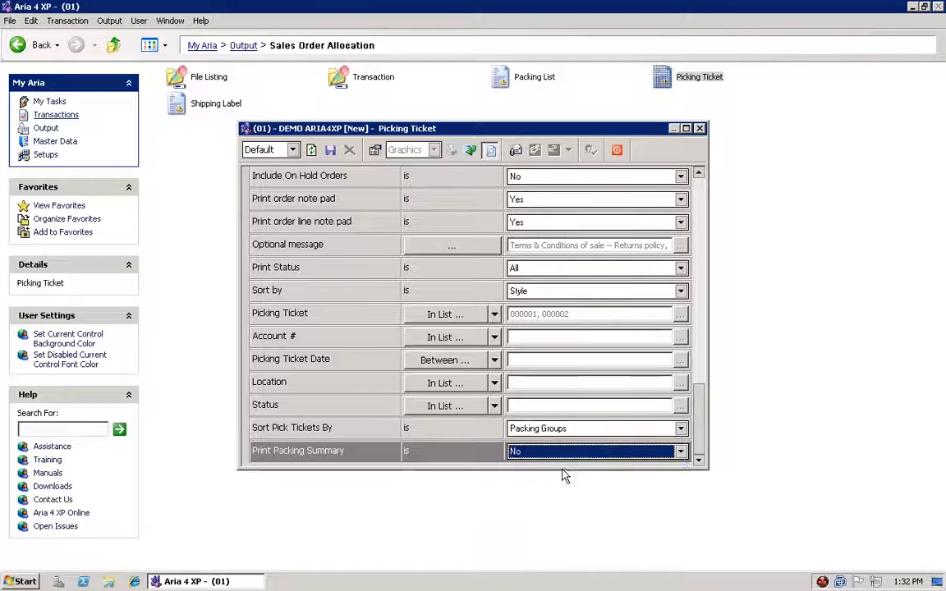
pyautogui.scroll(-1, 699, 451)
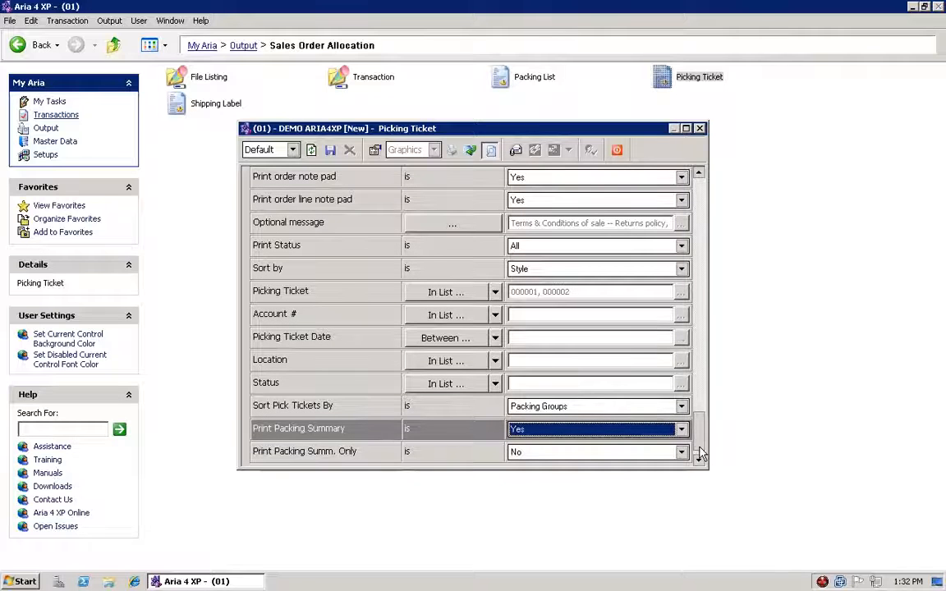
pyautogui.click(552, 457)
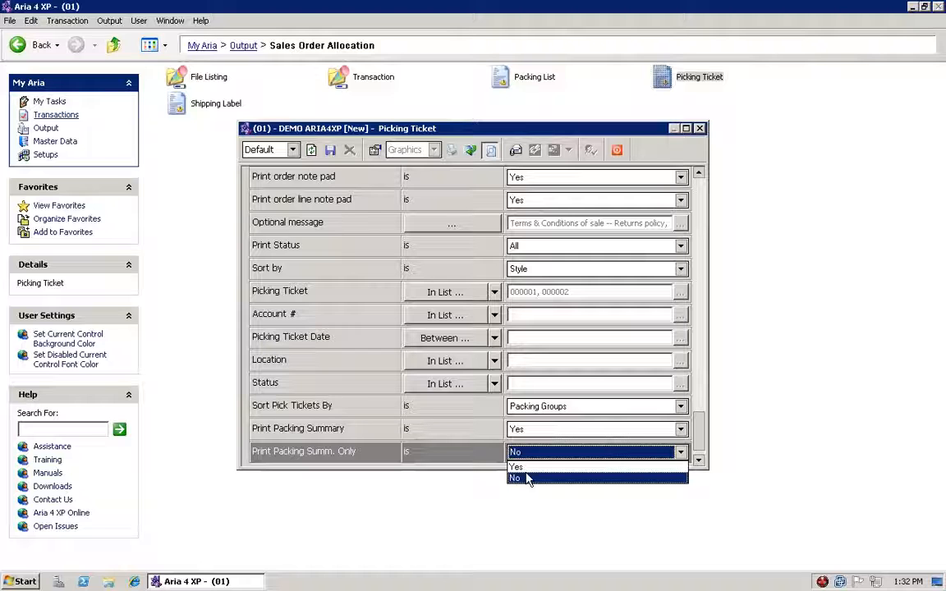
pyautogui.click(530, 466)
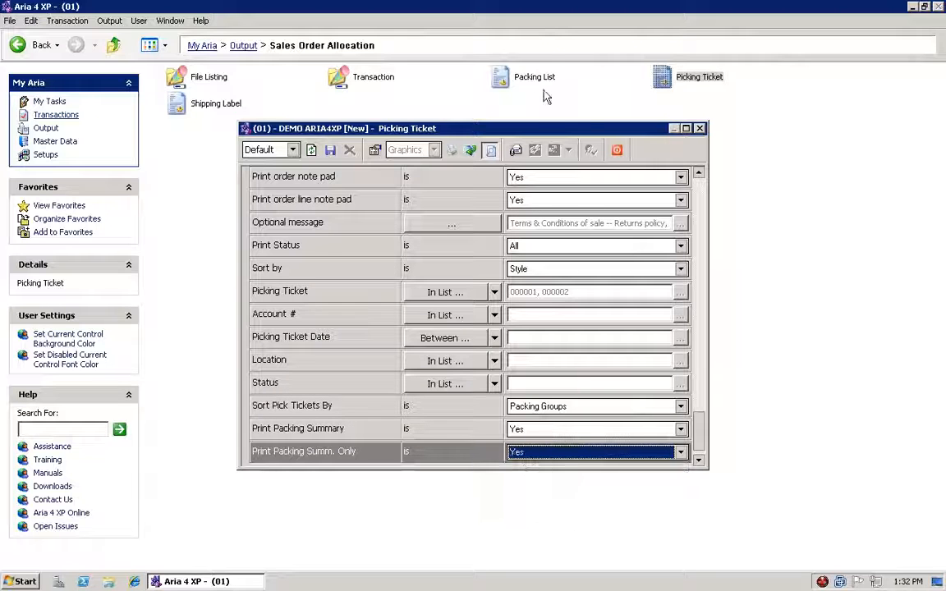
# Preview the Packing Summary Audit Report for the selected tickets, review its pack and color totals, and close the preview.
pyautogui.click(490, 151)
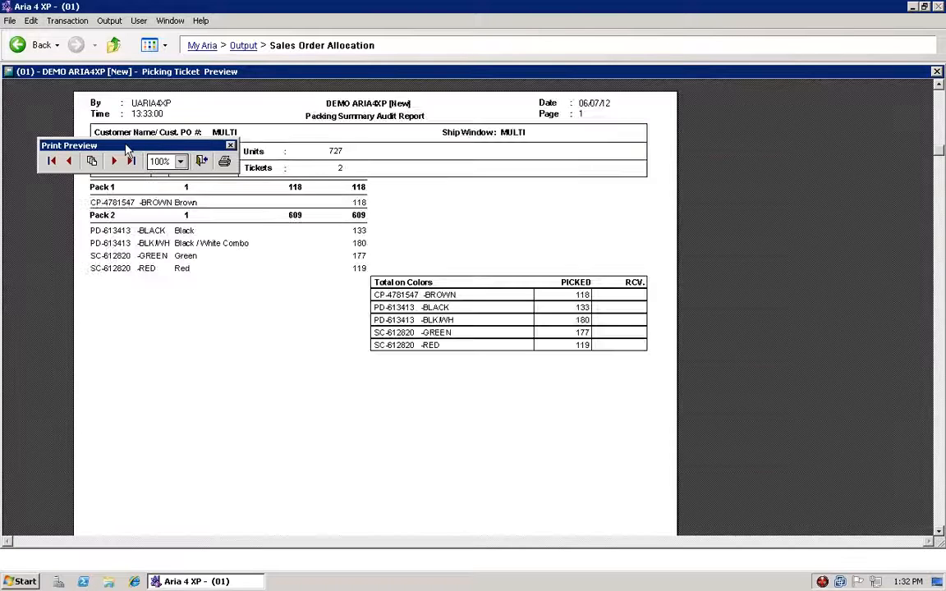
pyautogui.moveTo(150, 151); pyautogui.dragTo(220, 58)
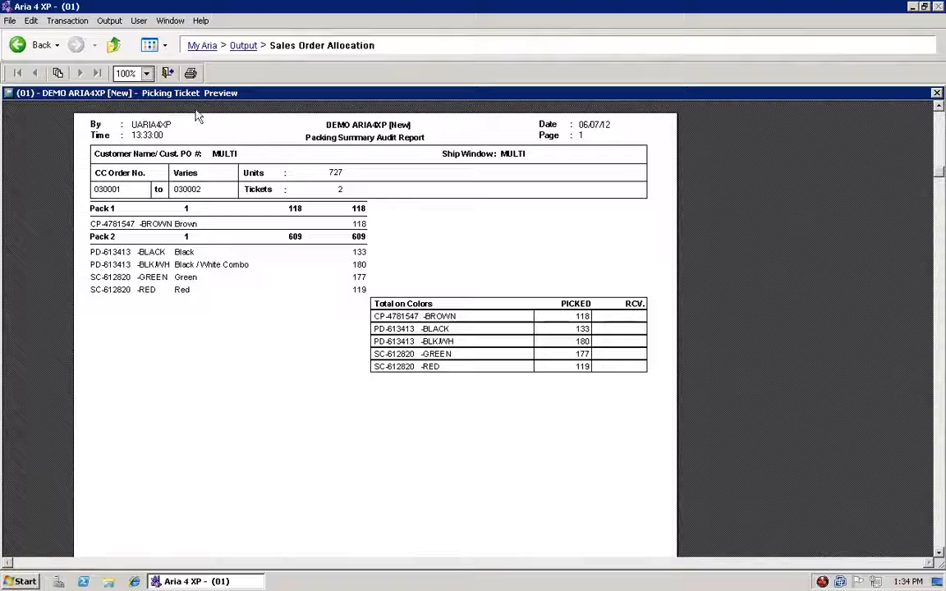
pyautogui.click(169, 73)
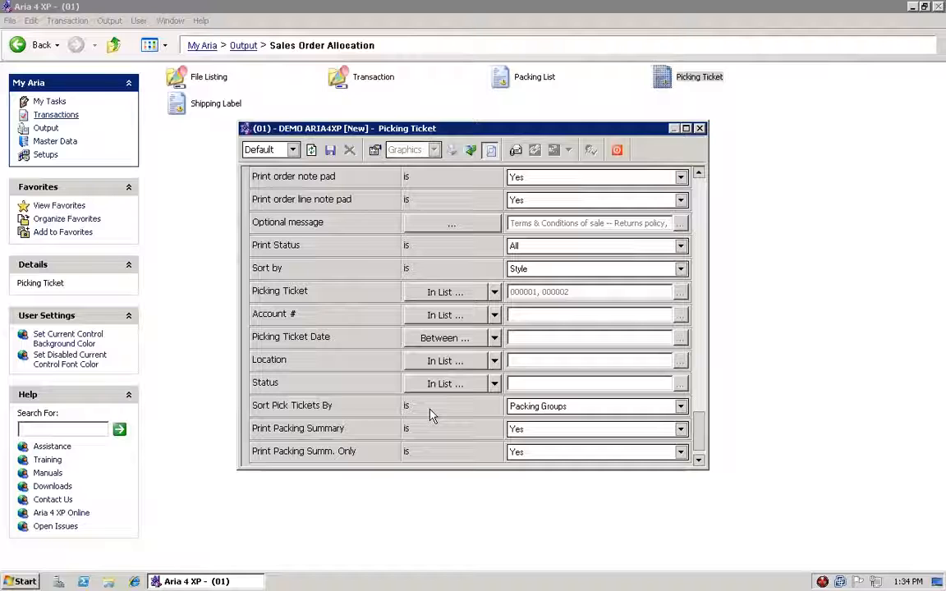
# Set Print Packing Summ. Only to No so the picking tickets print along with the packing summary.
pyautogui.click(549, 431)
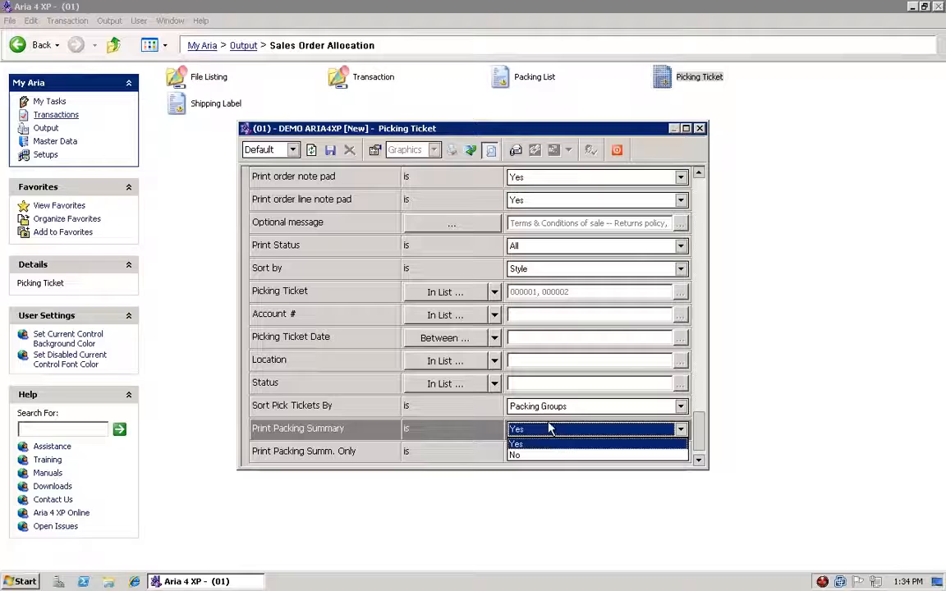
pyautogui.click(547, 407)
pyautogui.click(546, 407)
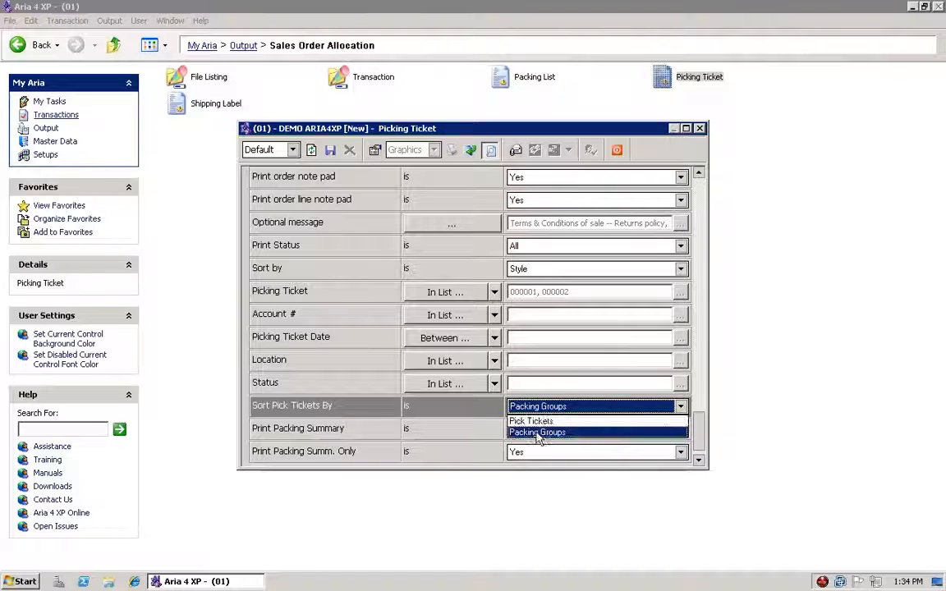
pyautogui.click(540, 430)
pyautogui.click(540, 433)
pyautogui.click(535, 450)
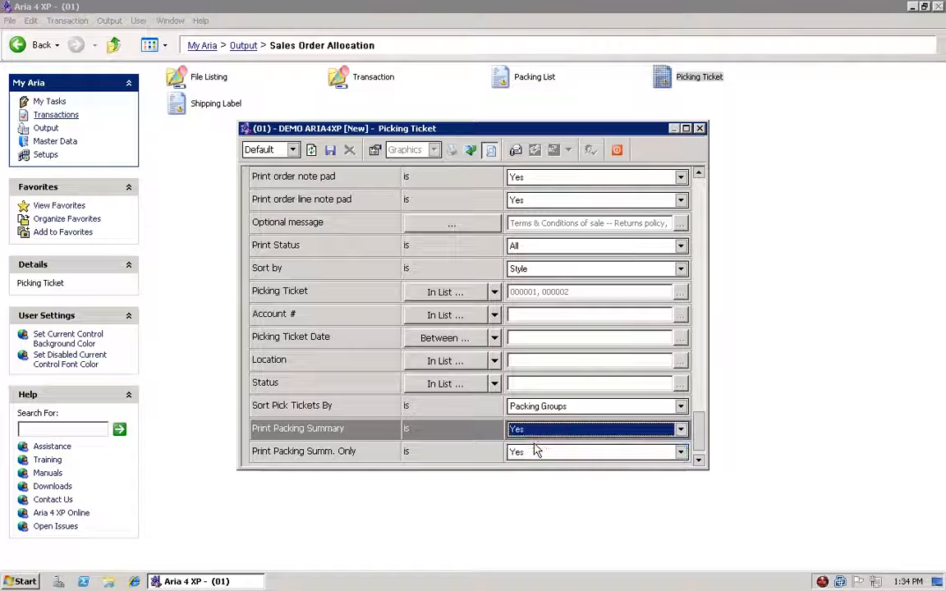
pyautogui.click(536, 452)
pyautogui.click(515, 478)
# Preview picking tickets 000001 and 000002, and close the ticket preview to bring up the packing summary report.
pyautogui.click(489, 153)
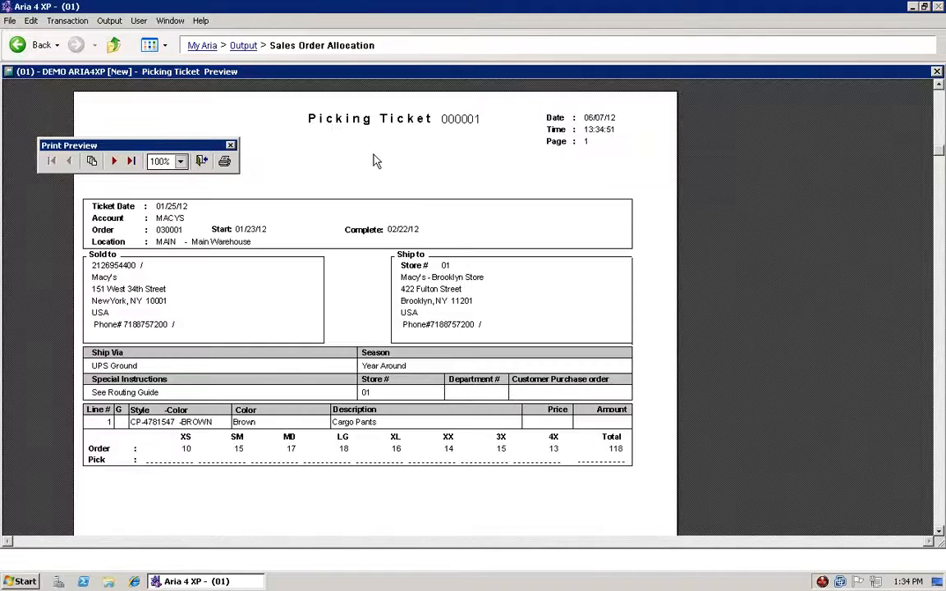
pyautogui.click(115, 162)
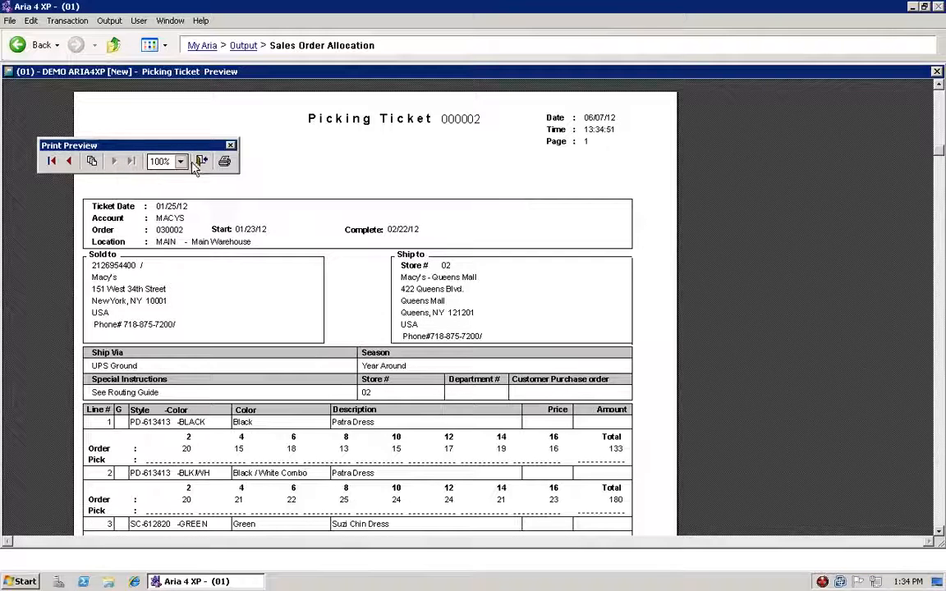
pyautogui.click(199, 163)
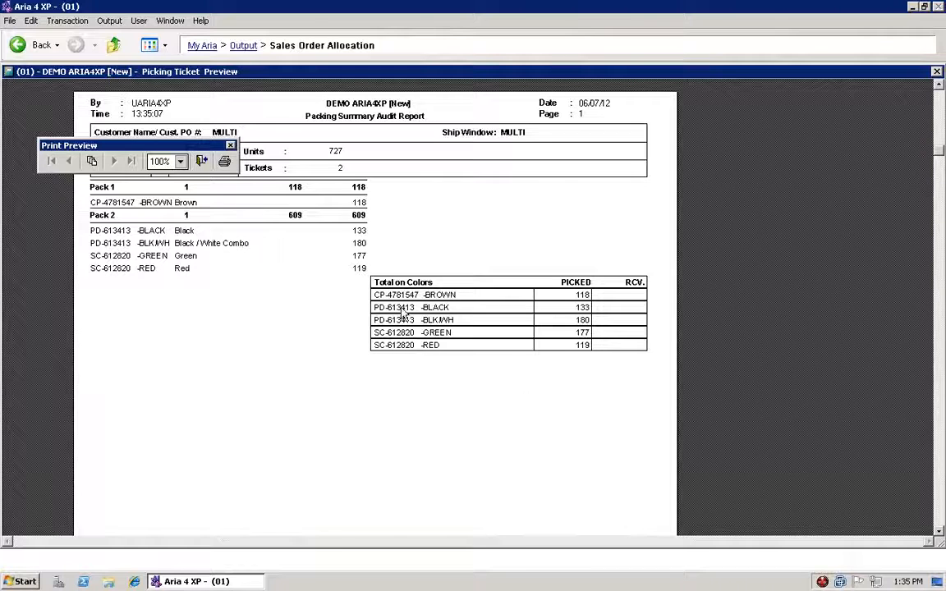
# Close the Packing Summary Audit Report preview and exit the Picking Ticket report options.
pyautogui.click(230, 145)
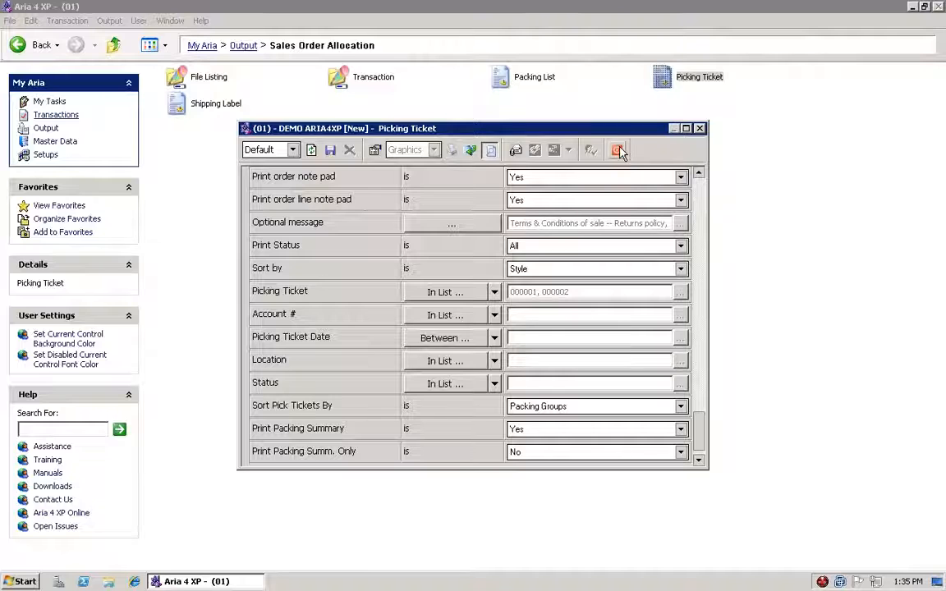
pyautogui.click(618, 151)
pyautogui.moveTo(669, 7)
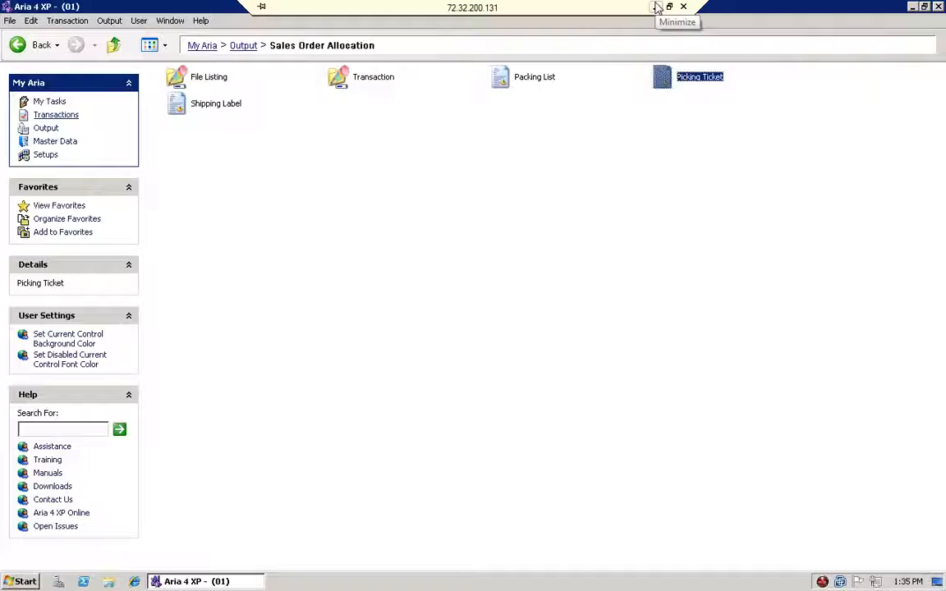
pyautogui.moveTo(613, 4)
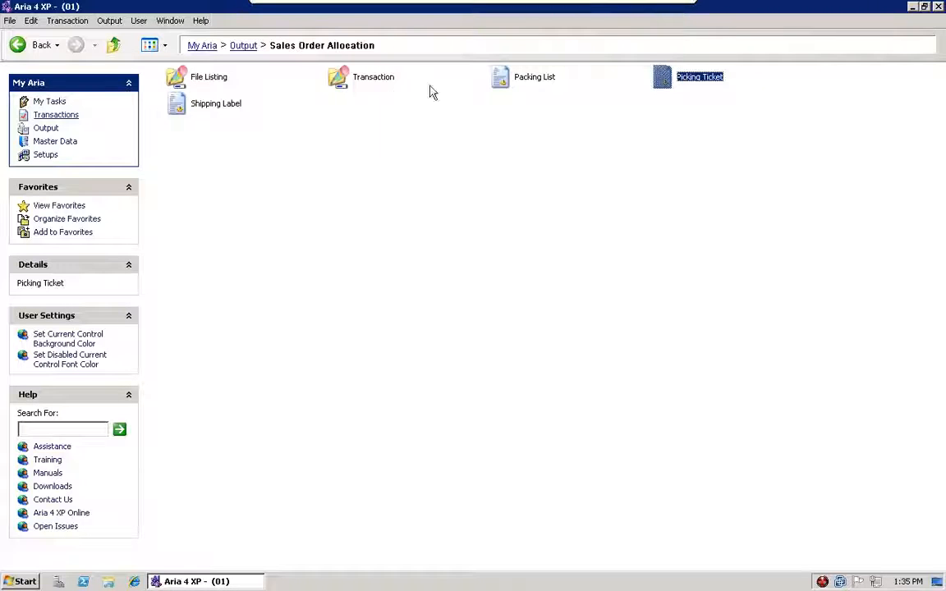
# Open the Picking Ticket Log report from the Sales Order Allocation transaction outputs.
pyautogui.doubleClick(344, 81)
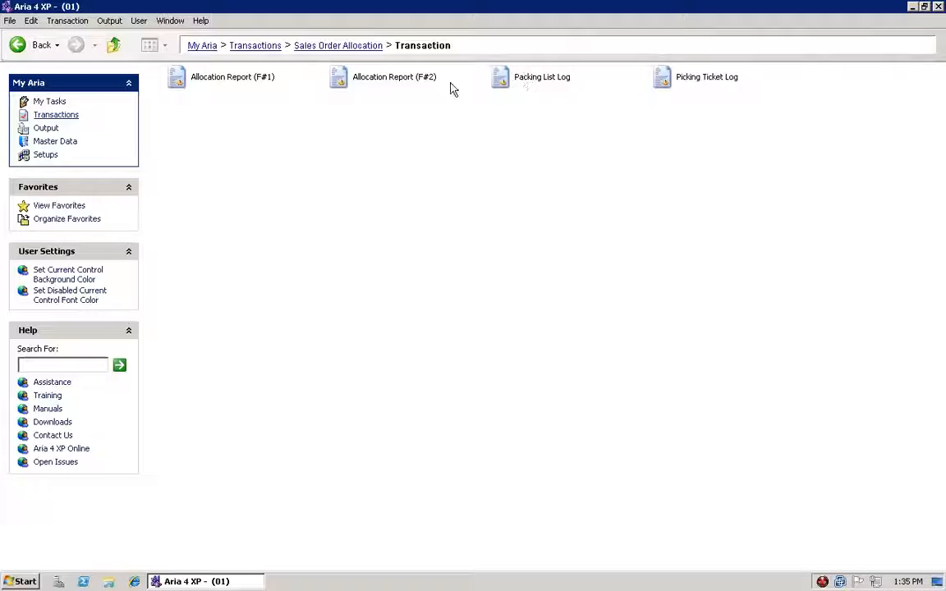
pyautogui.click(551, 82)
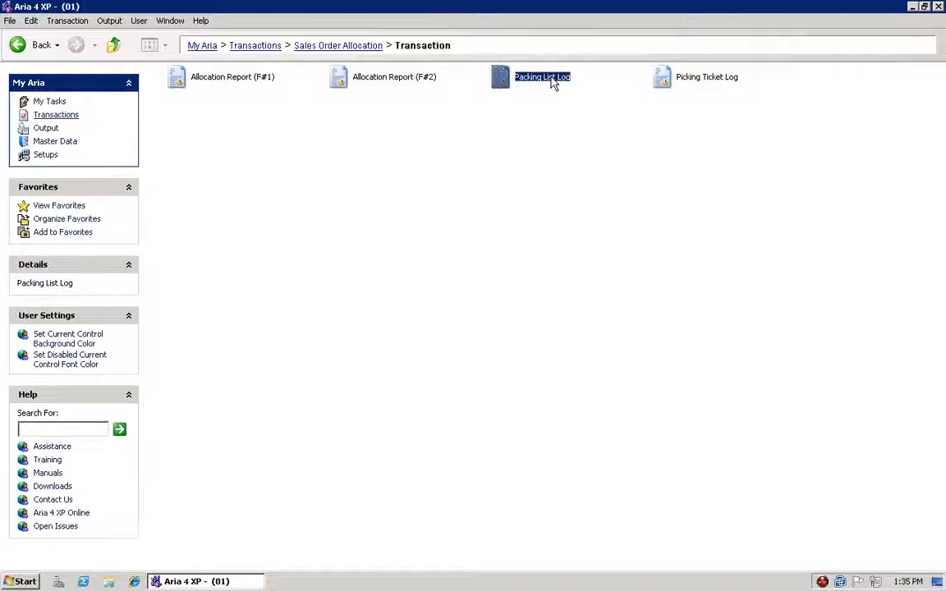
pyautogui.click(678, 85)
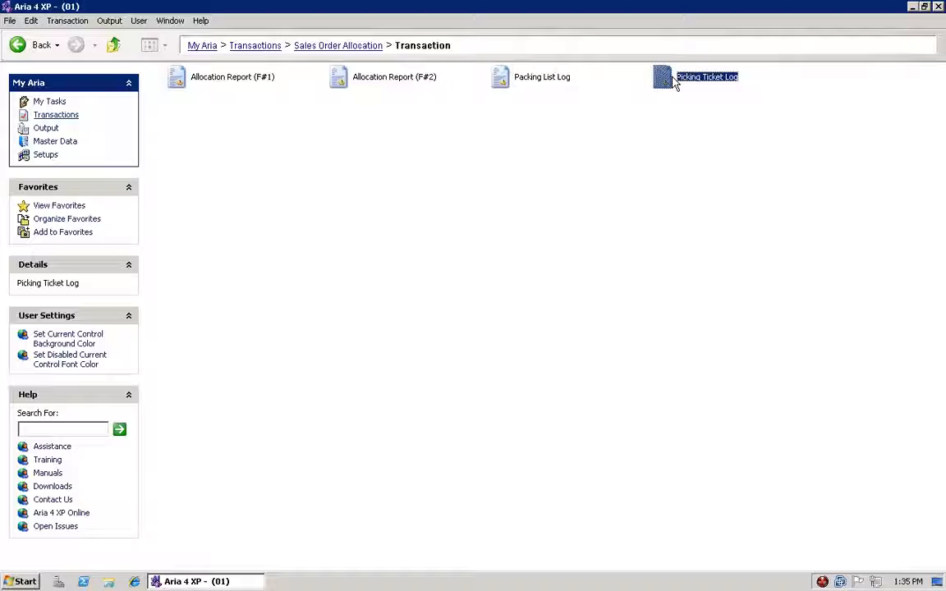
pyautogui.doubleClick(671, 82)
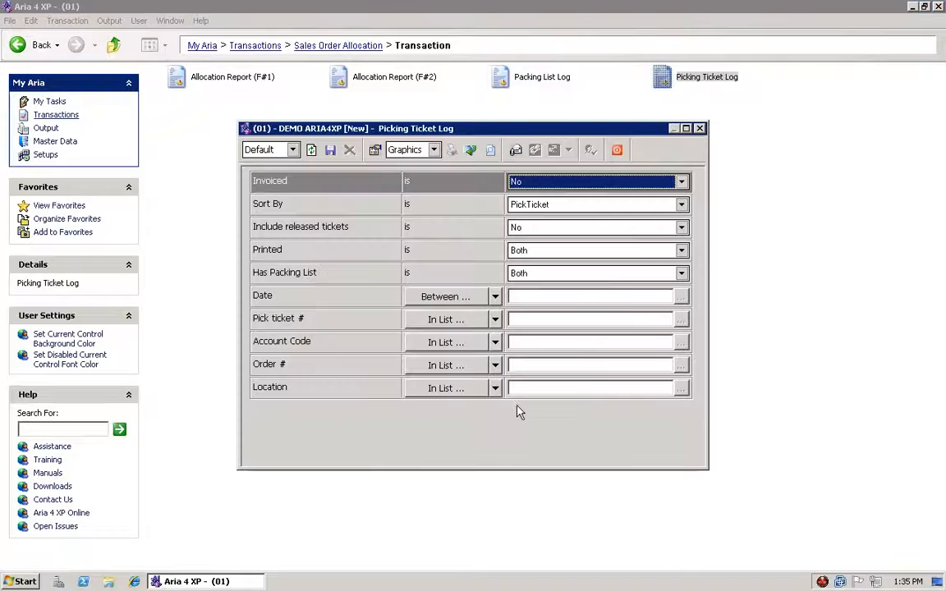
# Restrict the Picking Ticket Log to pick tickets 000003 and 000005, leaving the date range and account code blank.
pyautogui.click(463, 322)
pyautogui.click(193, 138)
pyautogui.click(193, 150)
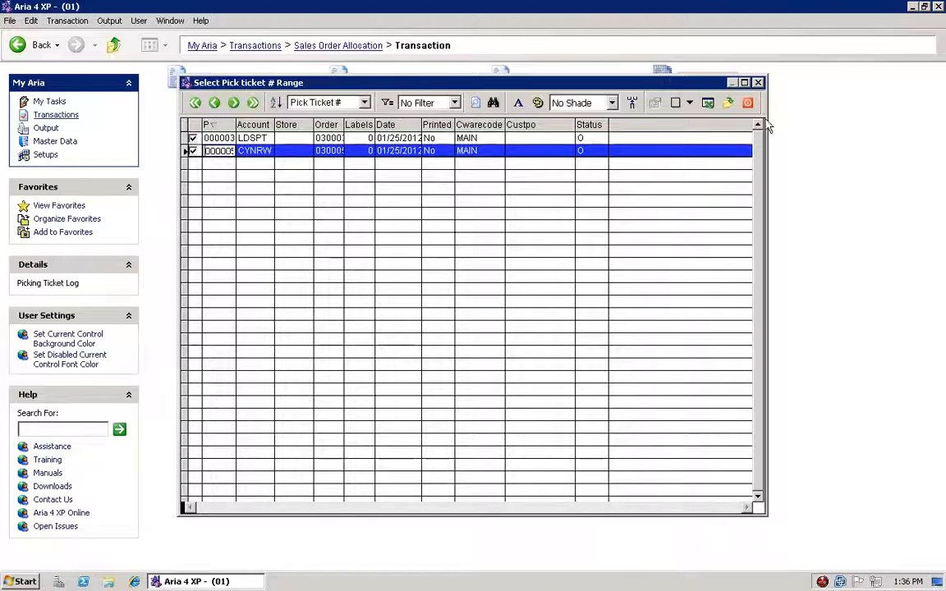
pyautogui.click(728, 103)
pyautogui.click(425, 299)
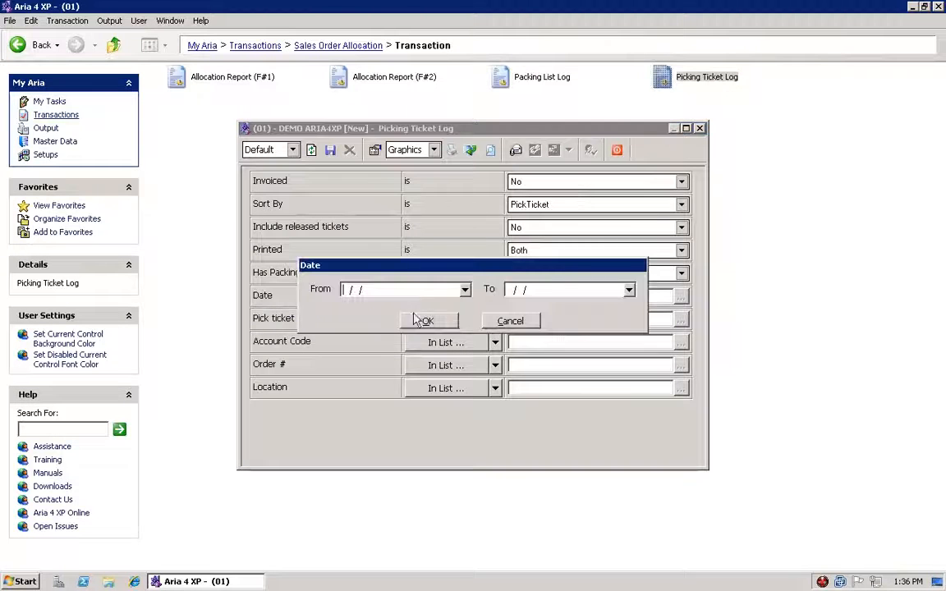
pyautogui.click(422, 321)
pyautogui.click(434, 344)
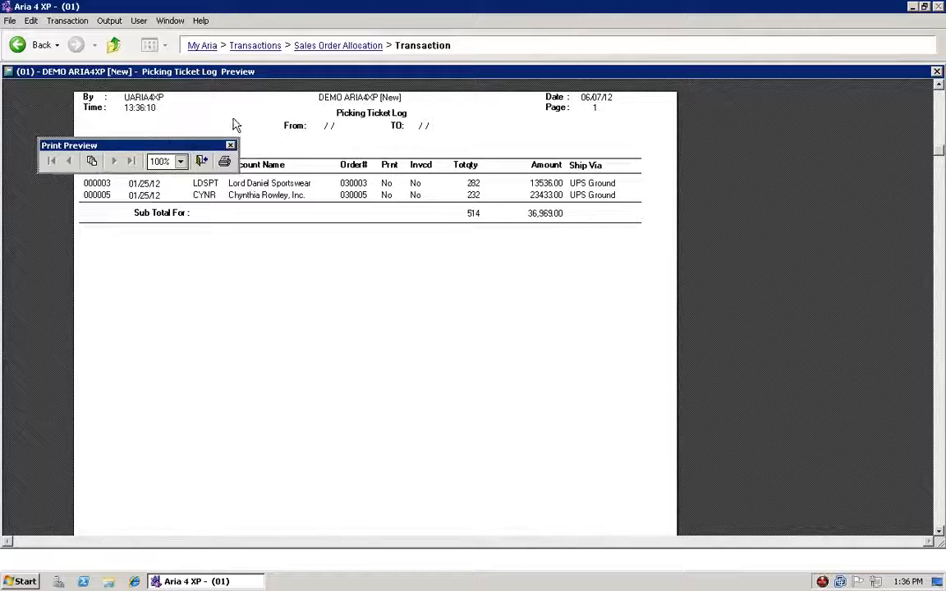
# Review the Picking Ticket Log preview, close the report, and return to the Sales Order Allocation transactions.
pyautogui.moveTo(167, 149); pyautogui.dragTo(328, 70)
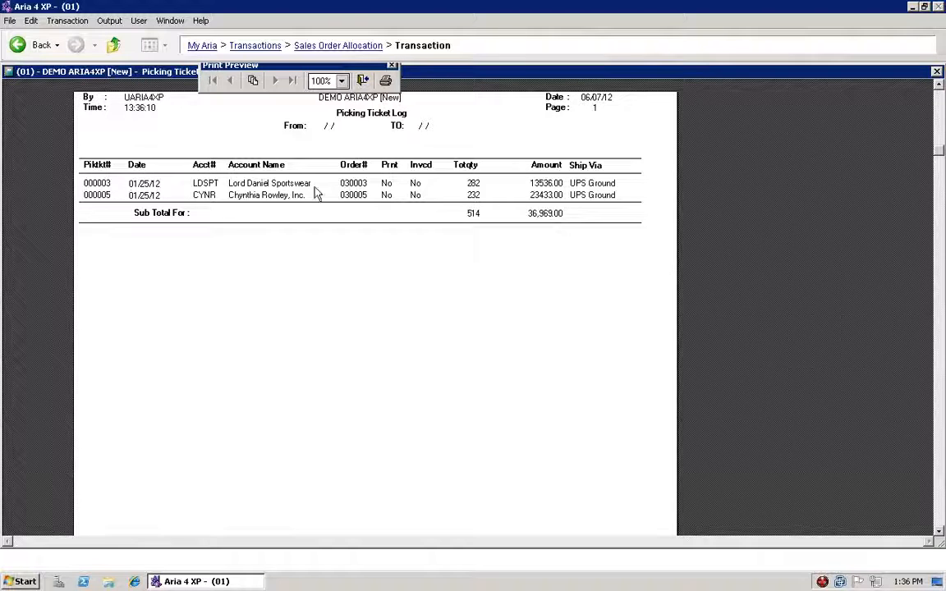
pyautogui.click(363, 79)
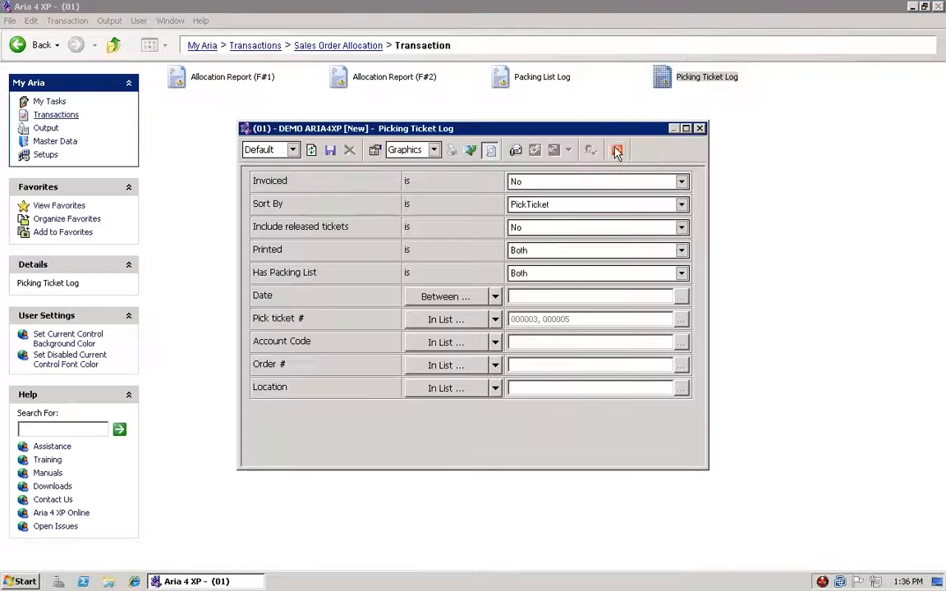
pyautogui.click(617, 151)
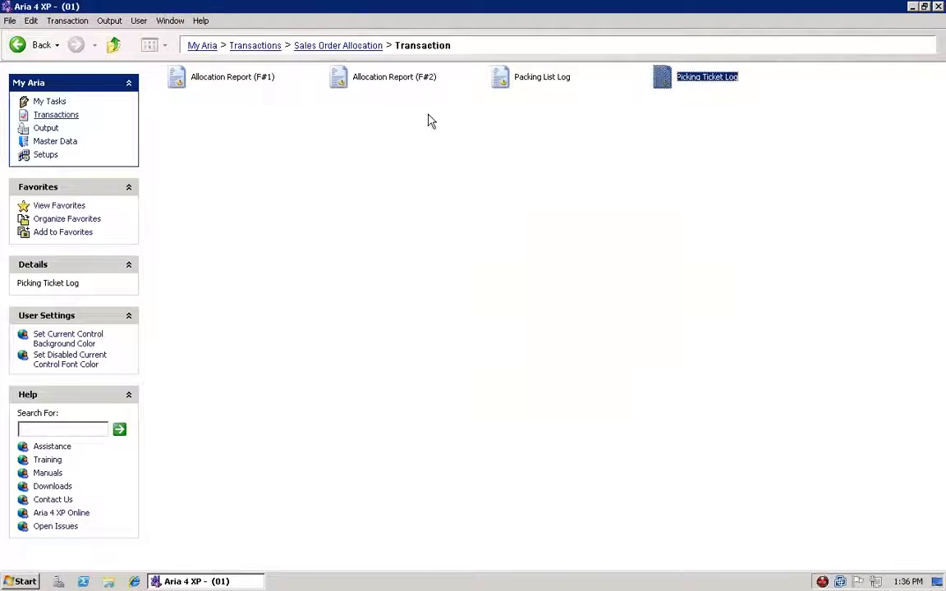
pyautogui.click(107, 45)
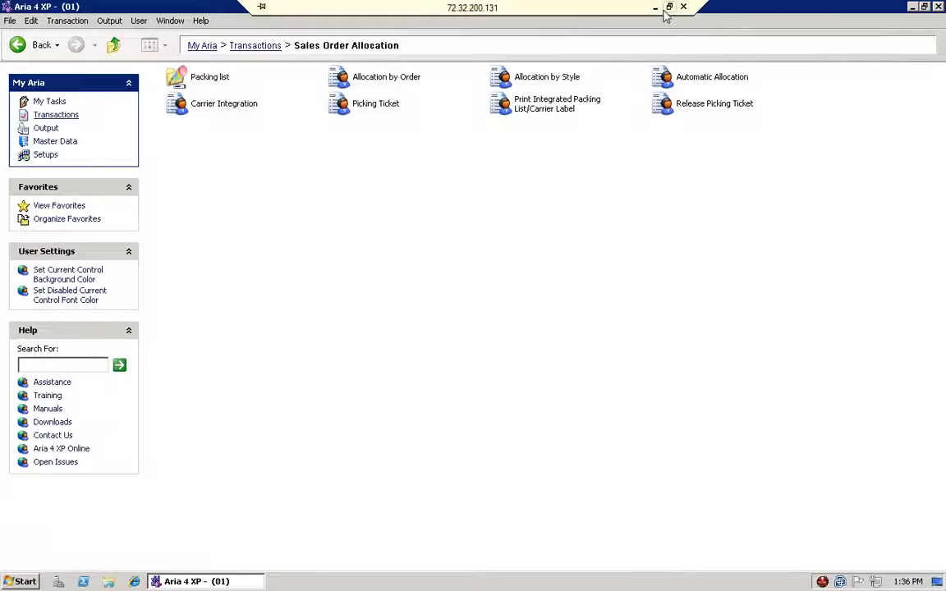
# Switch to SSC2-Handout-PDF.pdf in Adobe Reader to check the Section II – Allocation By Sales Order points, and return to Aria 4 XP.
pyautogui.click(597, 10)
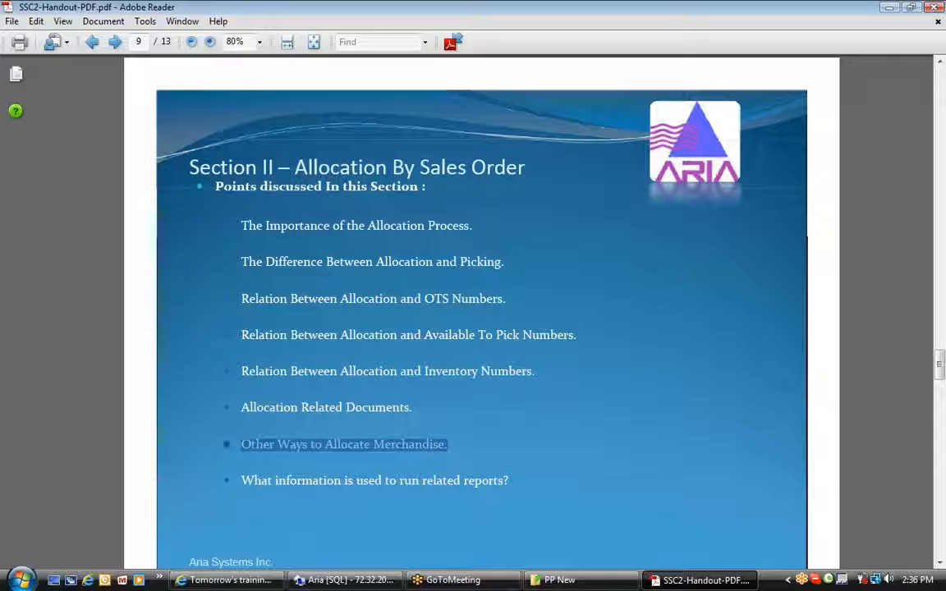
pyautogui.scroll(-1, 481, 328)
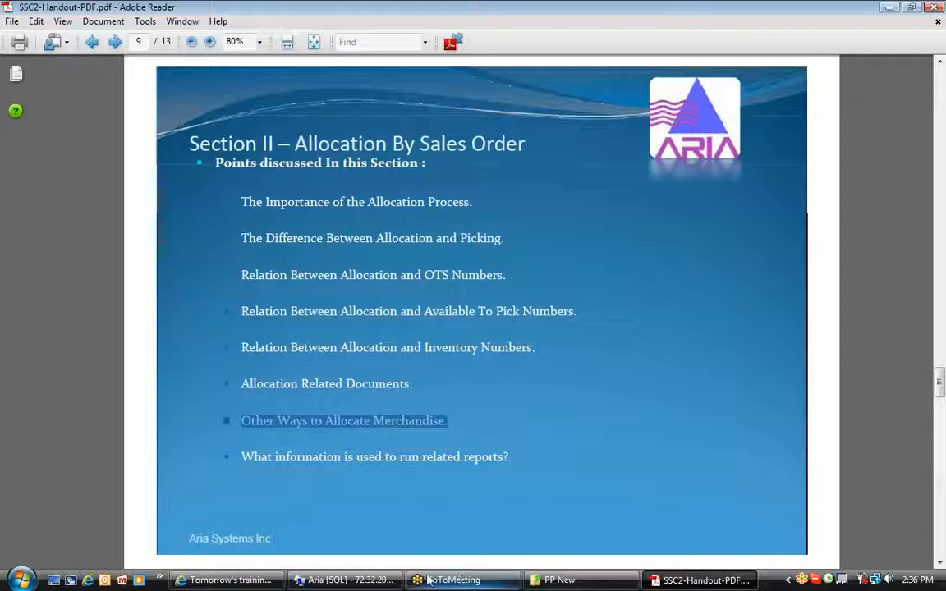
pyautogui.click(365, 580)
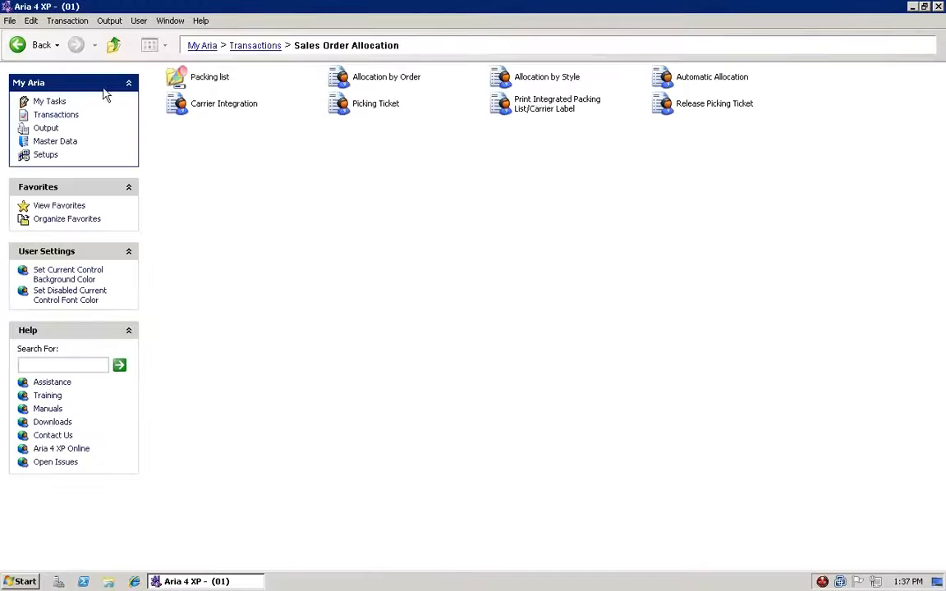
# Open Allocation by Style from the Sales Order Allocation transactions and enlarge its window.
pyautogui.click(79, 118)
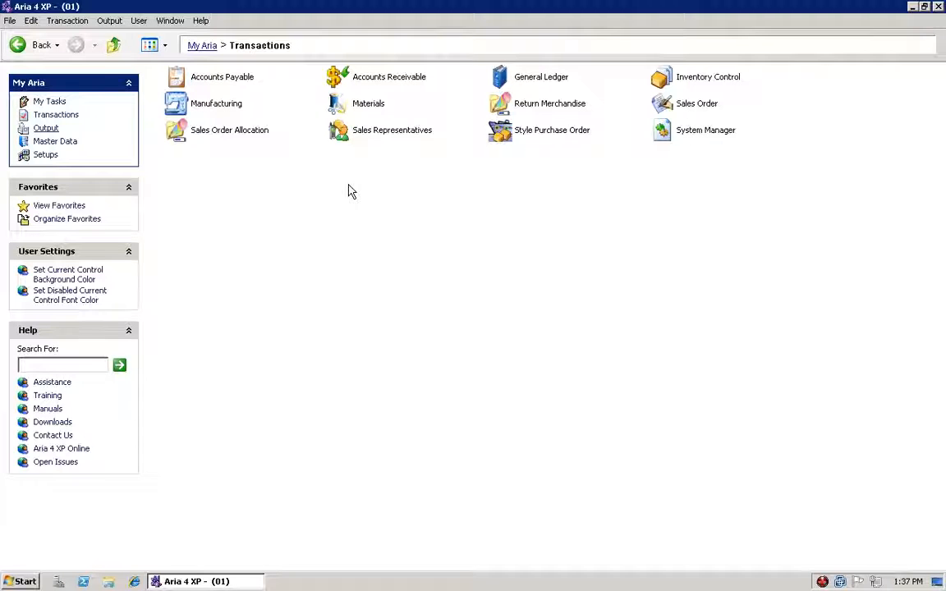
pyautogui.doubleClick(244, 136)
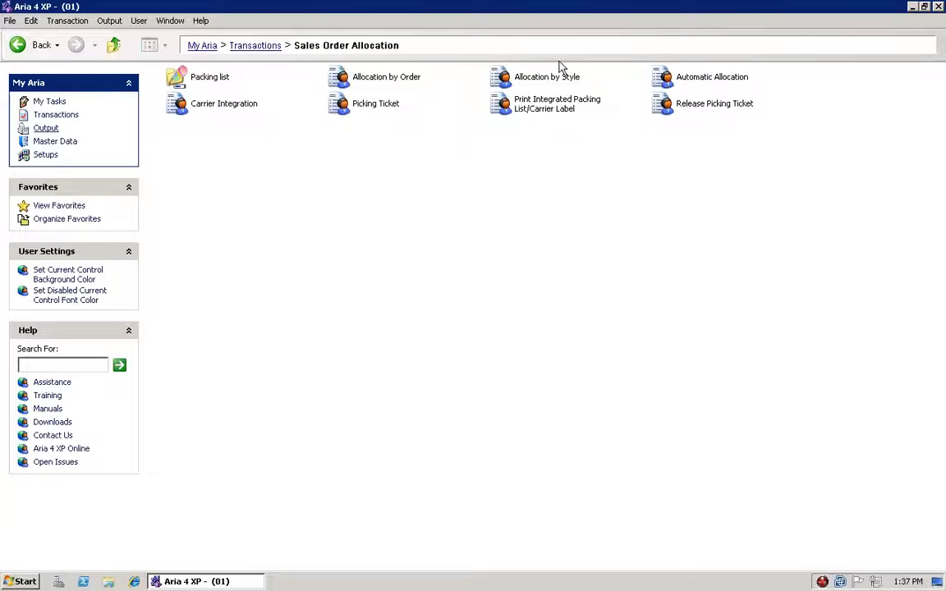
pyautogui.click(530, 79)
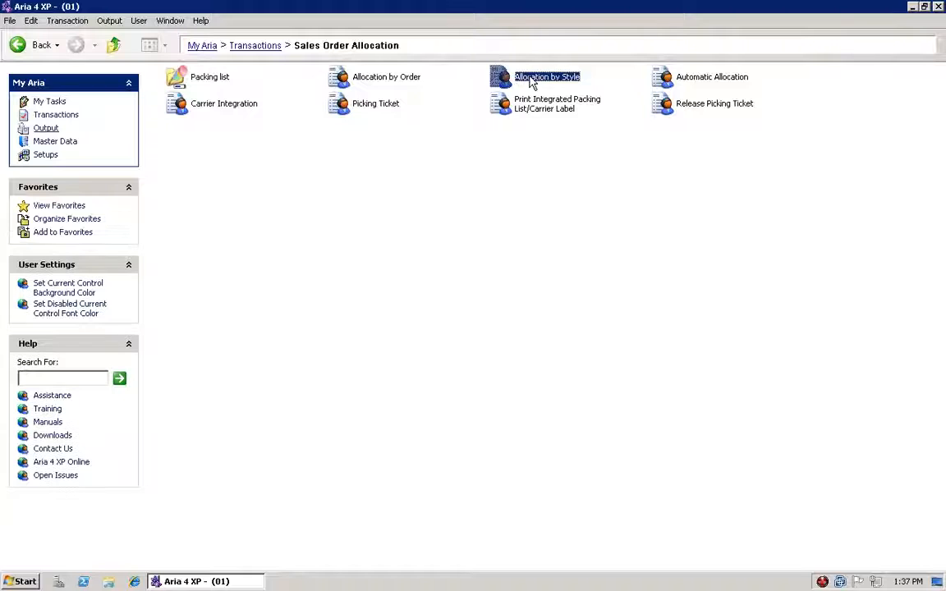
pyautogui.click(693, 80)
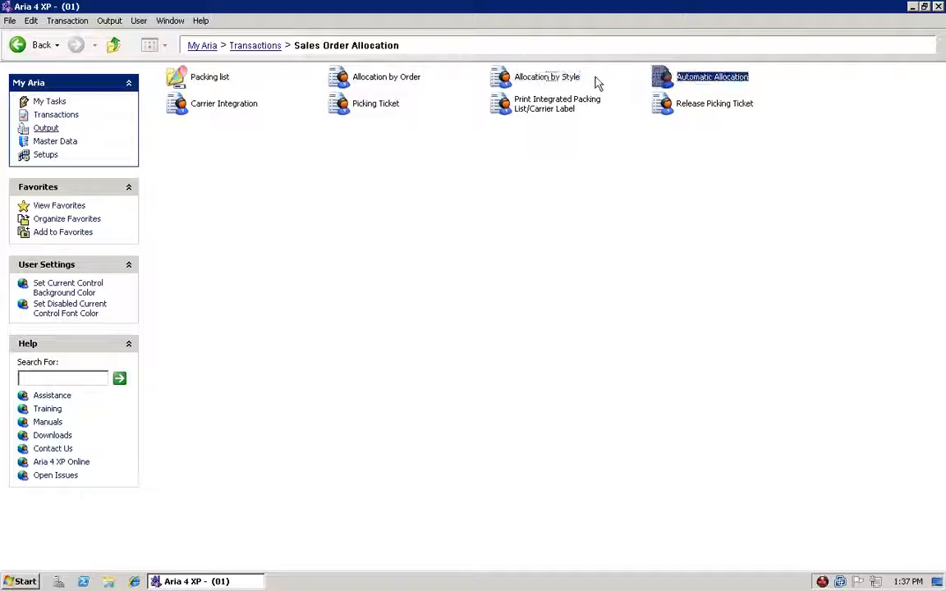
pyautogui.click(534, 80)
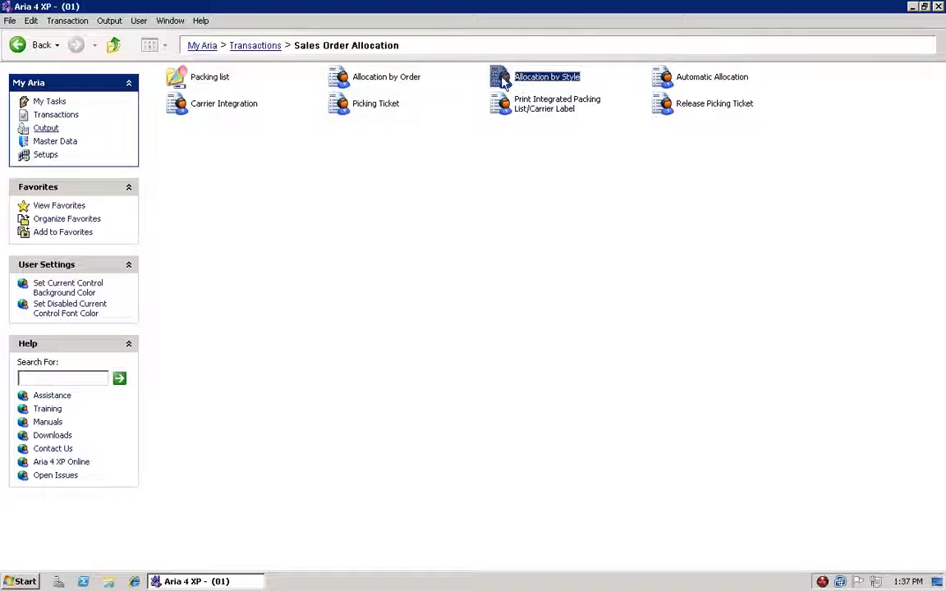
pyautogui.doubleClick(504, 79)
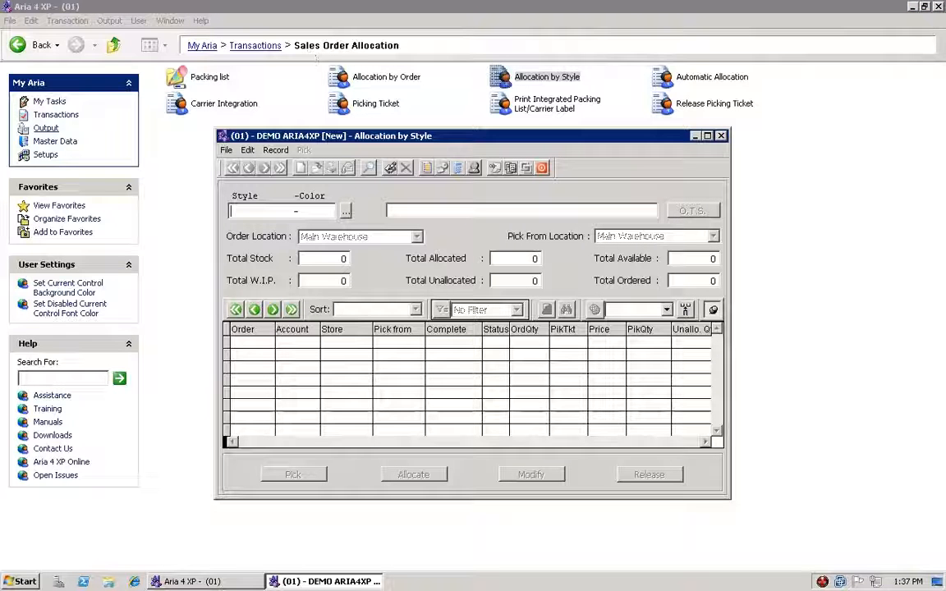
pyautogui.moveTo(517, 134); pyautogui.dragTo(474, 137)
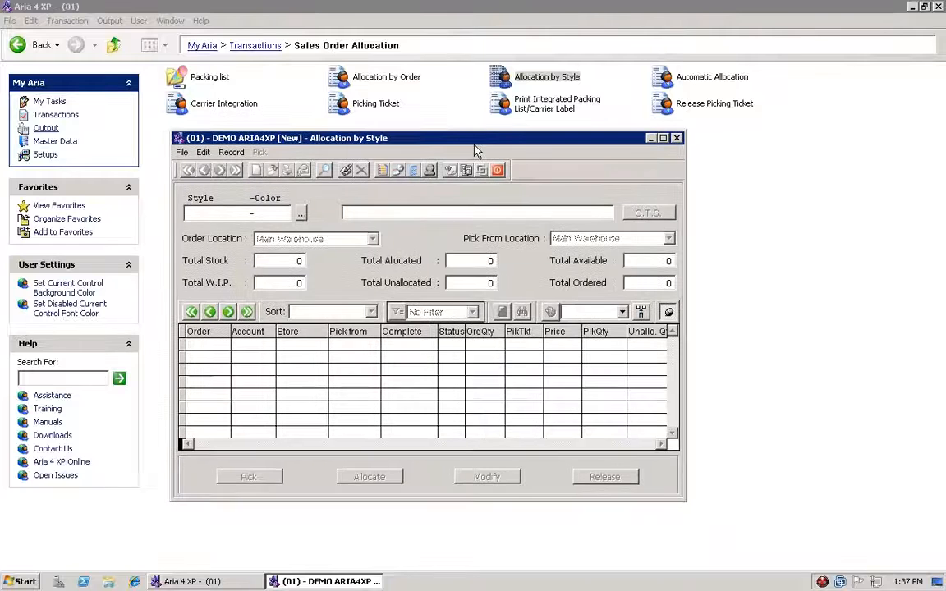
pyautogui.moveTo(681, 498); pyautogui.dragTo(795, 544)
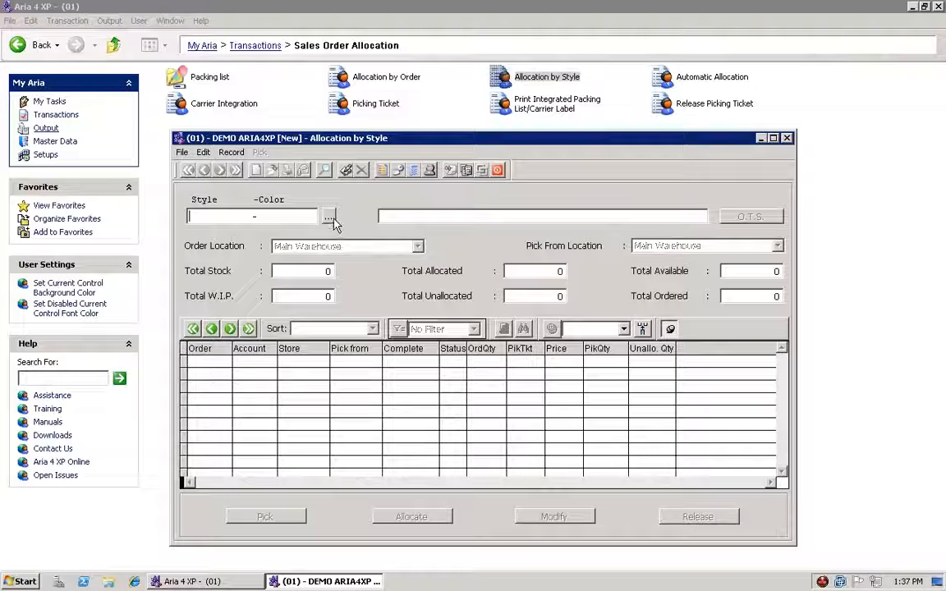
# Look up the styles' stock and order quantities and load style PD-613413 in color BLACK for allocation.
pyautogui.click(328, 218)
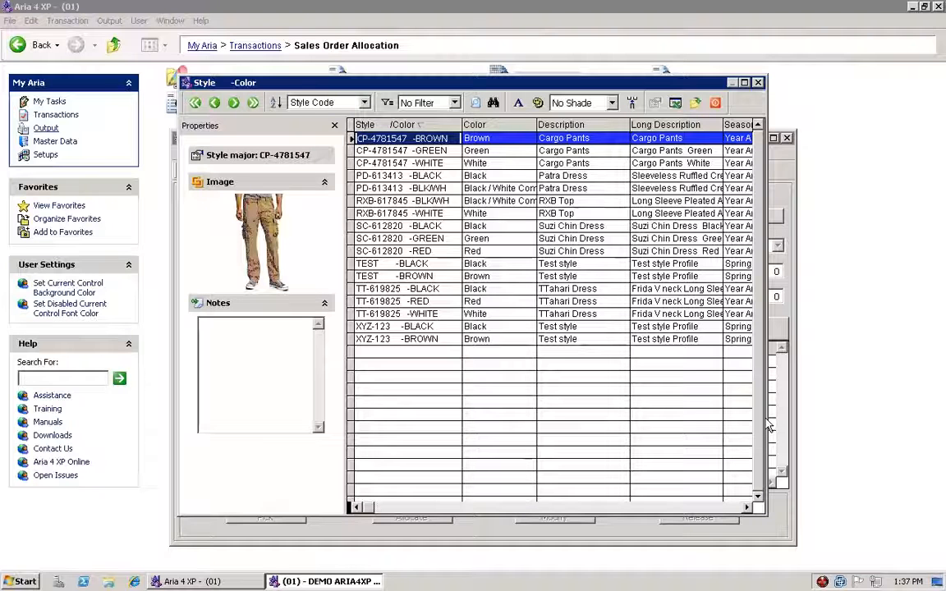
pyautogui.press('Right')
pyautogui.press('Right')
pyautogui.press('Right')
pyautogui.press('Right')
pyautogui.press('Right')
pyautogui.press('Right')
pyautogui.press('Right')
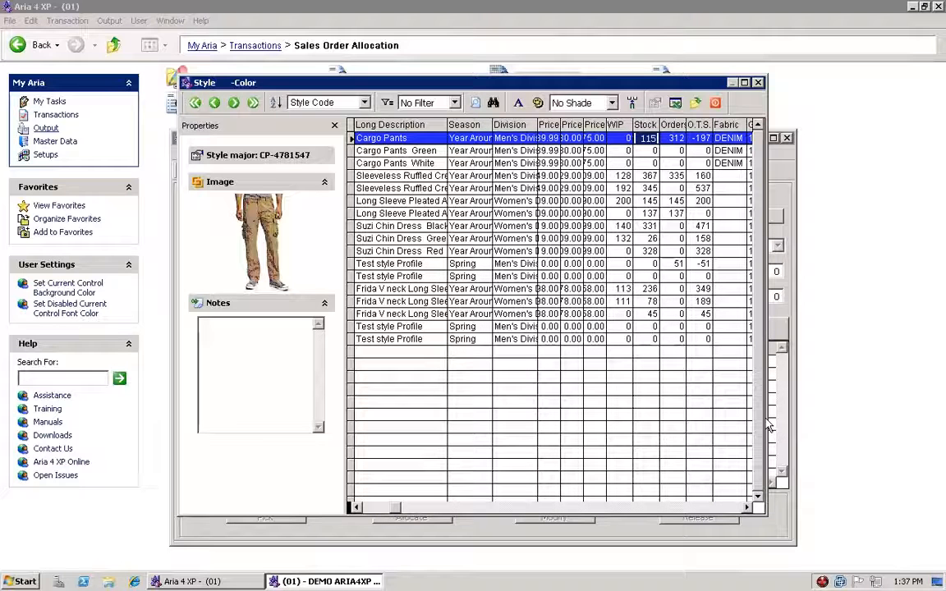
pyautogui.press('Down')
pyautogui.press('Down')
pyautogui.press('Down')
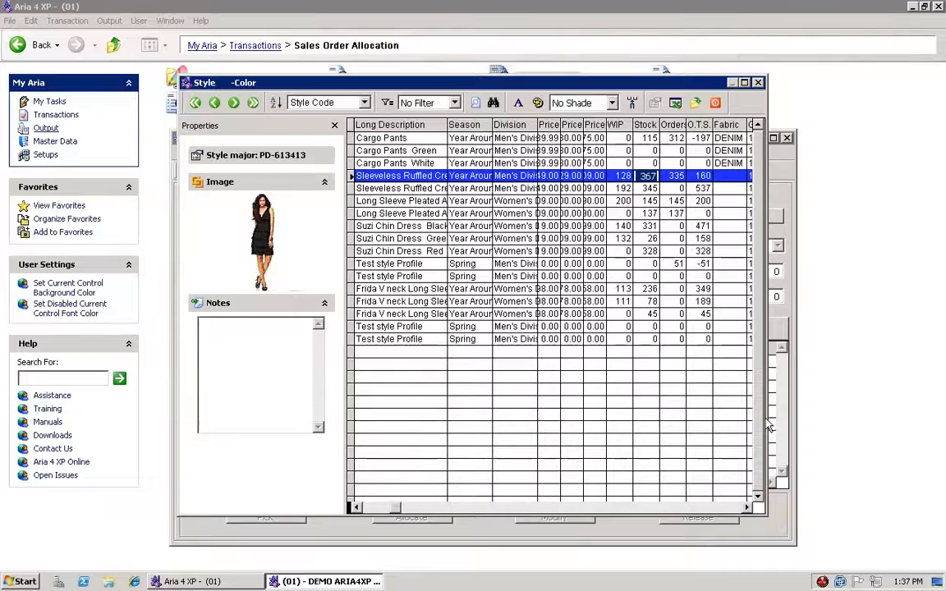
pyautogui.press('Return')
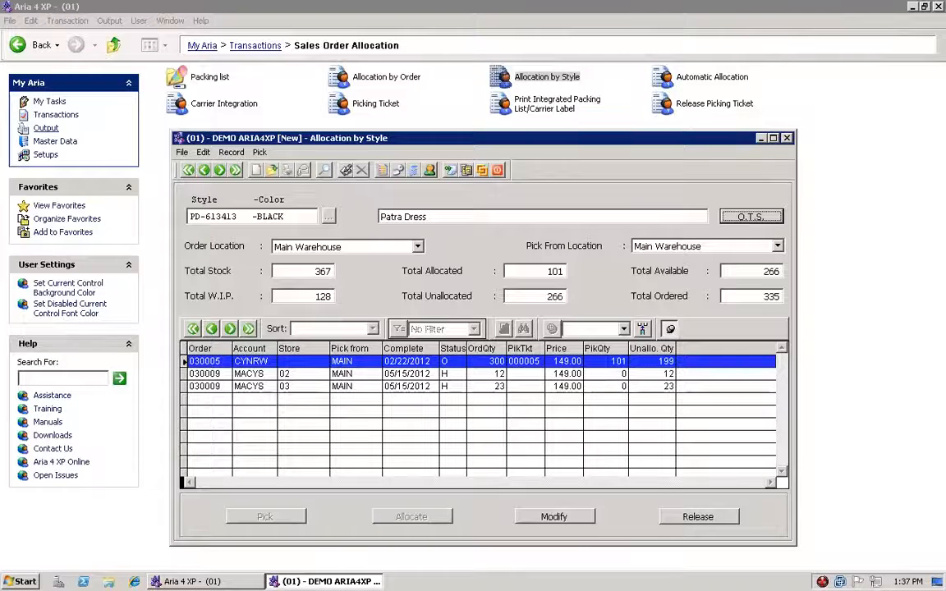
# Examine the style's order lines, comparing the allocated CYNRW line with the unallocated MACYS lines for stores 02 and 03.
pyautogui.click(236, 386)
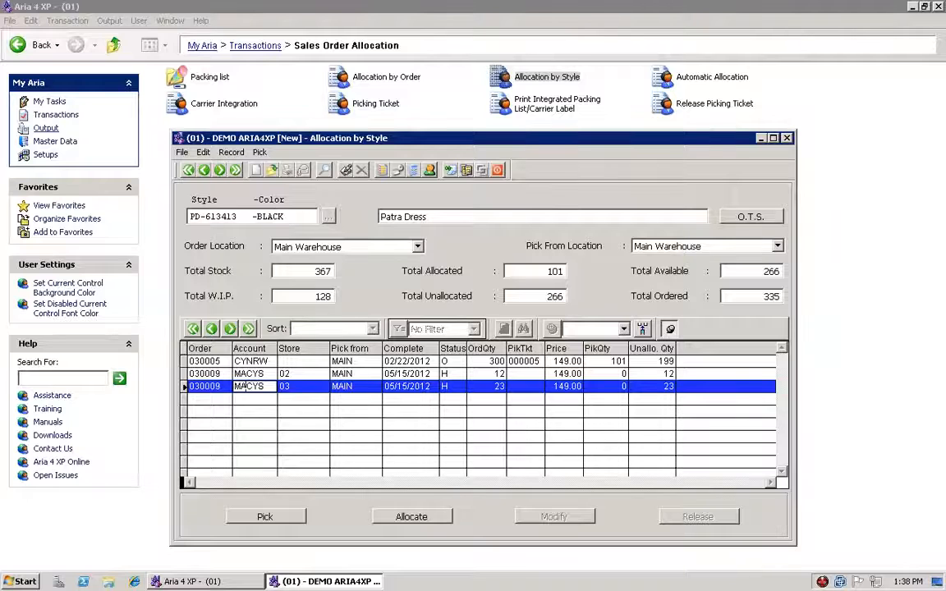
pyautogui.click(216, 362)
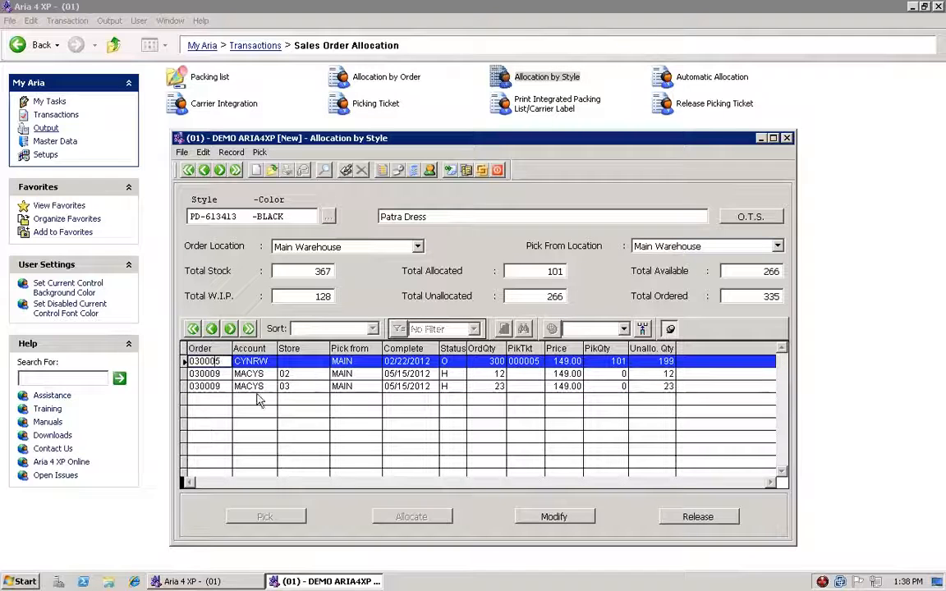
pyautogui.moveTo(501, 6)
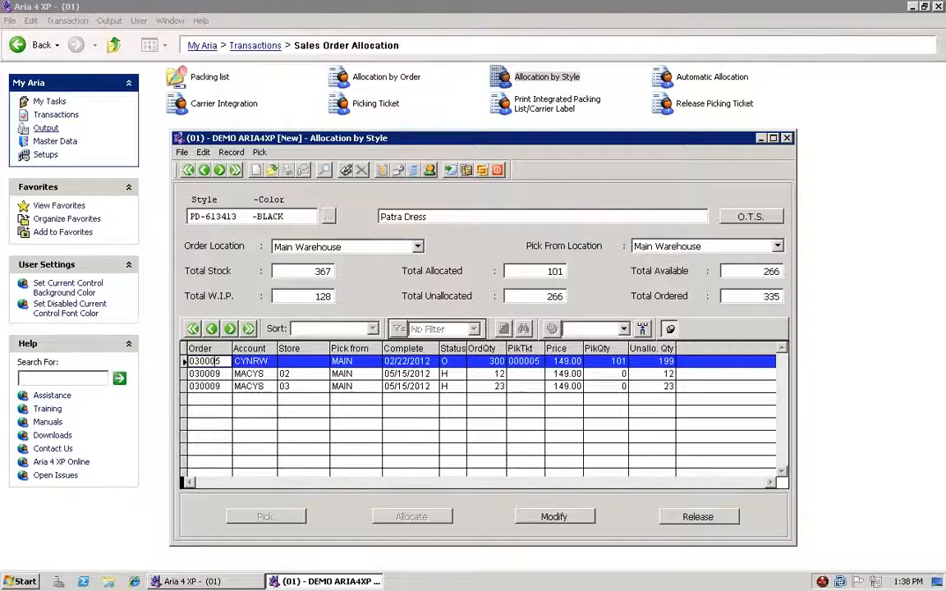
pyautogui.click(217, 374)
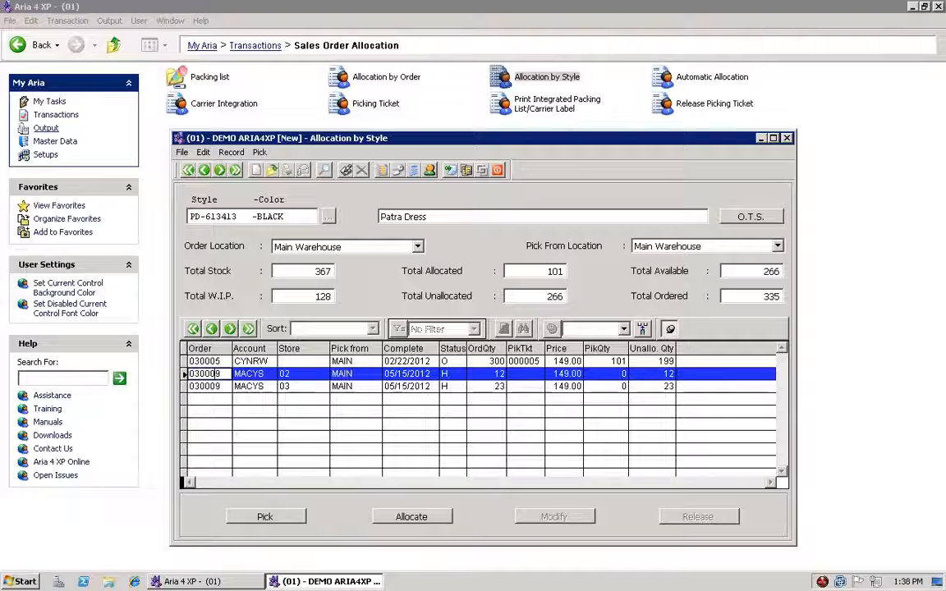
pyautogui.click(204, 387)
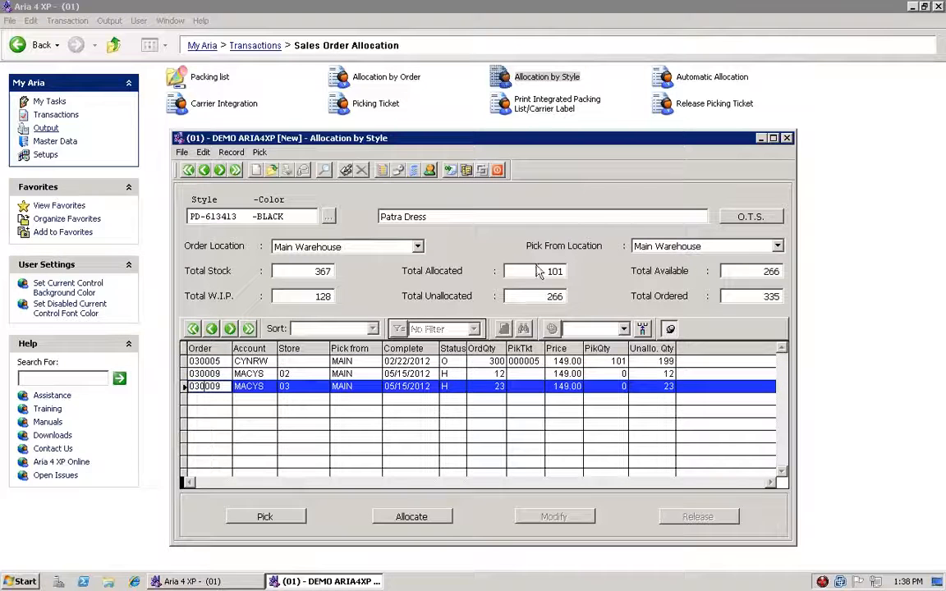
pyautogui.click(523, 362)
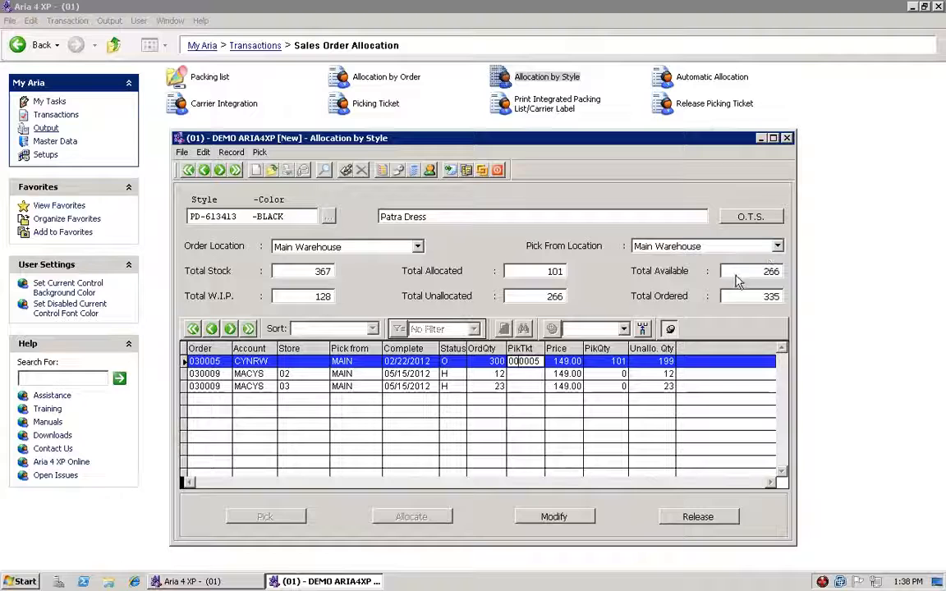
# Check the pick-from location choices, keep Main Warehouse, and review the unallocated MACYS lines for stores 02 and 03.
pyautogui.click(695, 248)
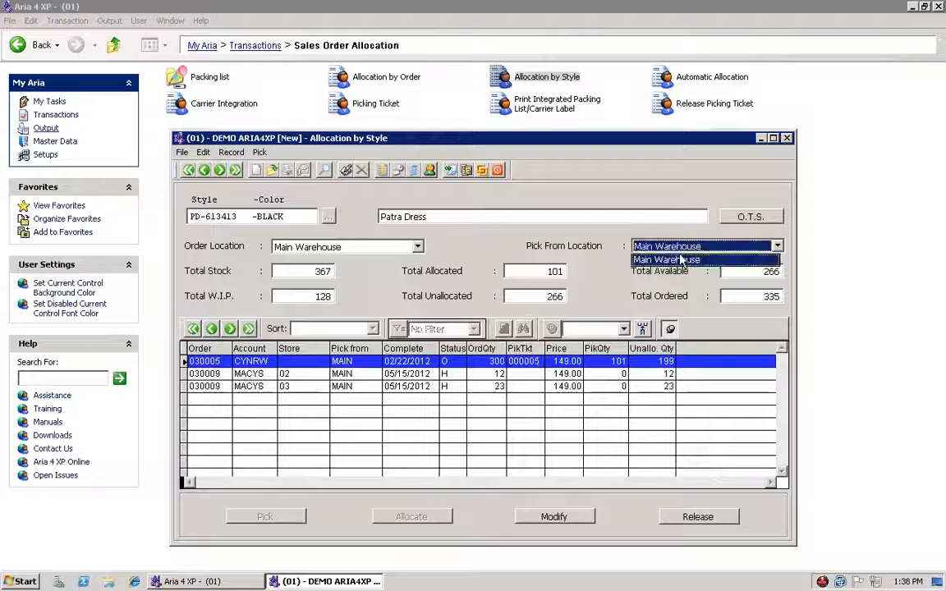
pyautogui.click(672, 261)
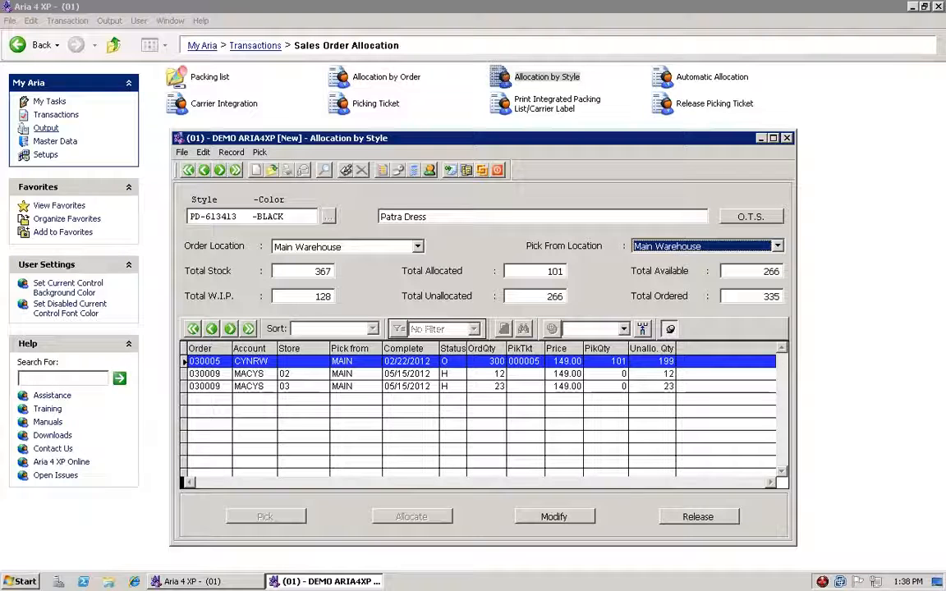
pyautogui.click(526, 374)
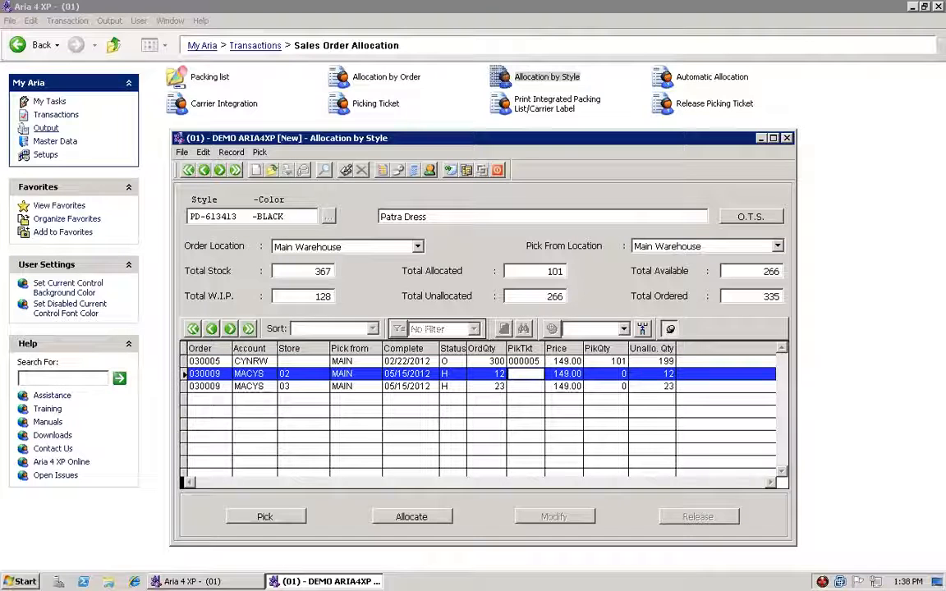
pyautogui.click(253, 386)
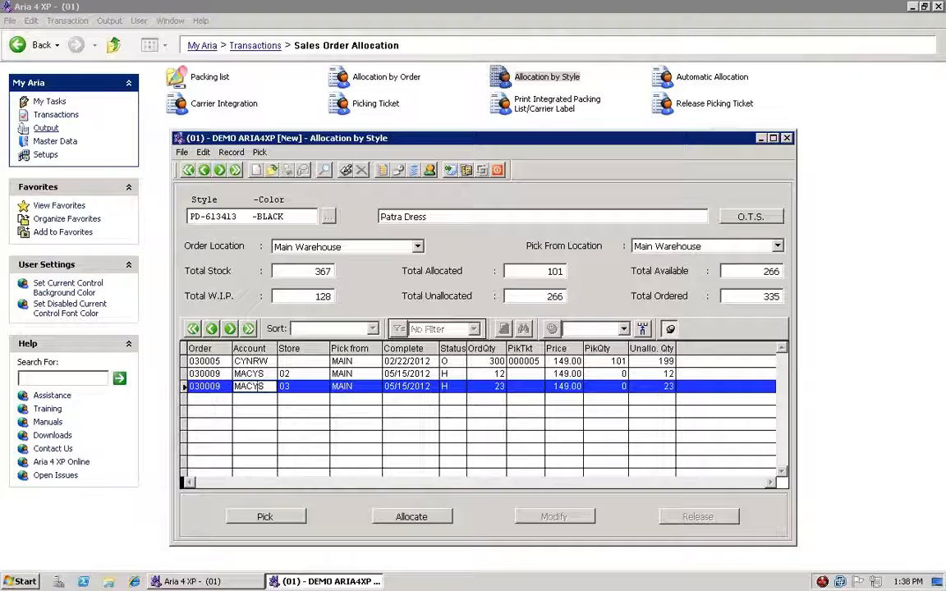
# Pick the MACYS store 02 line despite the order's hold, declining forced allocation for size 2 and forcing it for size 4.
pyautogui.click(251, 374)
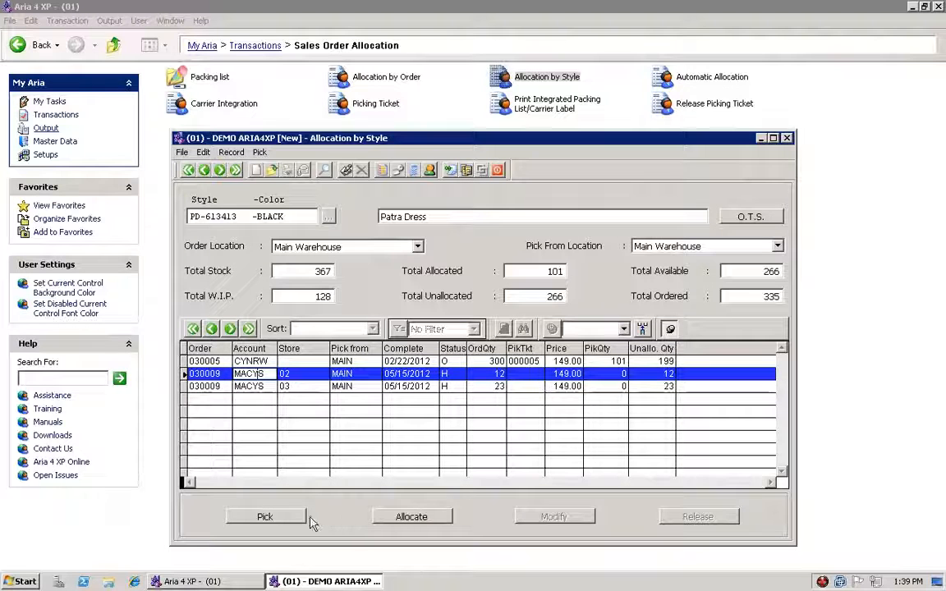
pyautogui.click(277, 521)
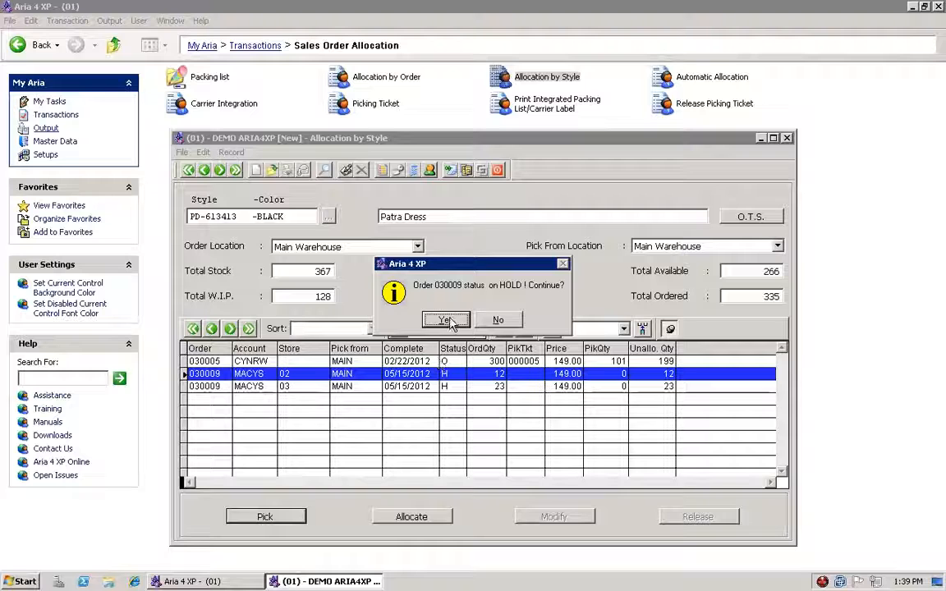
pyautogui.click(446, 320)
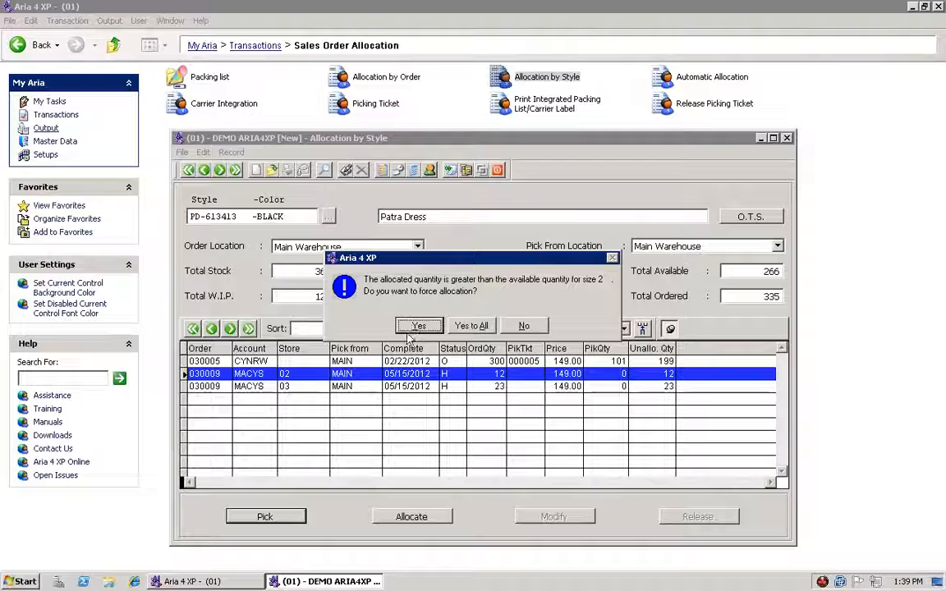
pyautogui.click(457, 329)
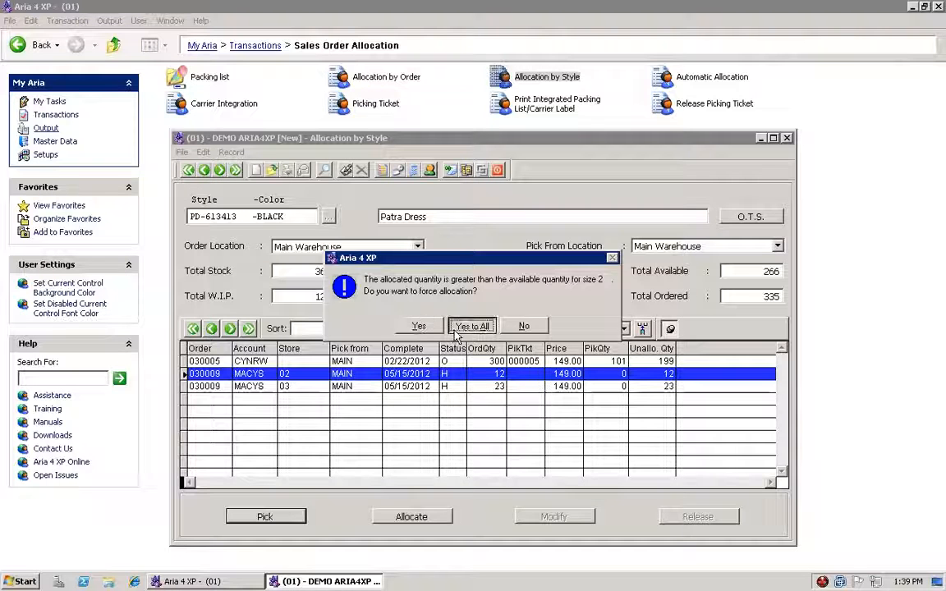
pyautogui.click(530, 328)
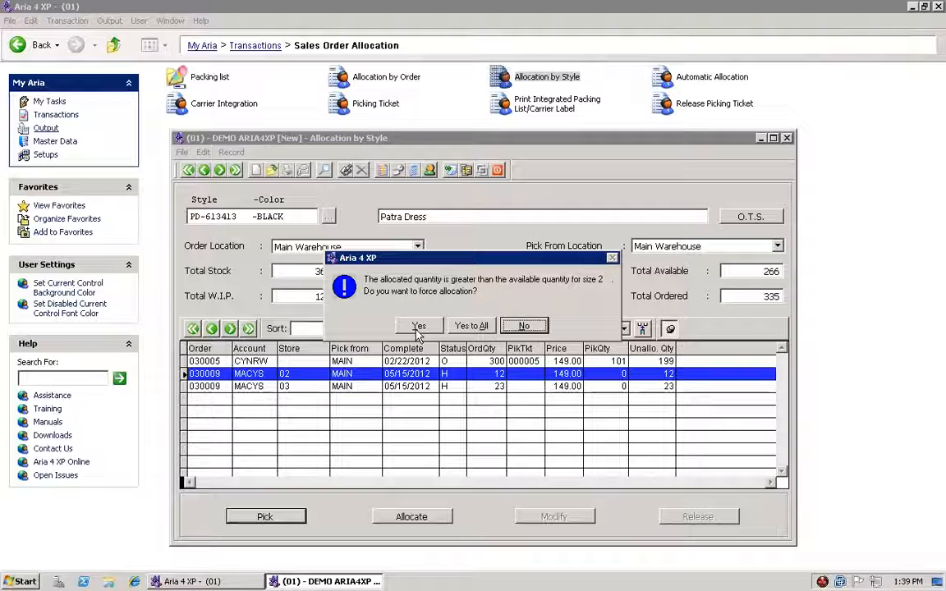
pyautogui.click(524, 327)
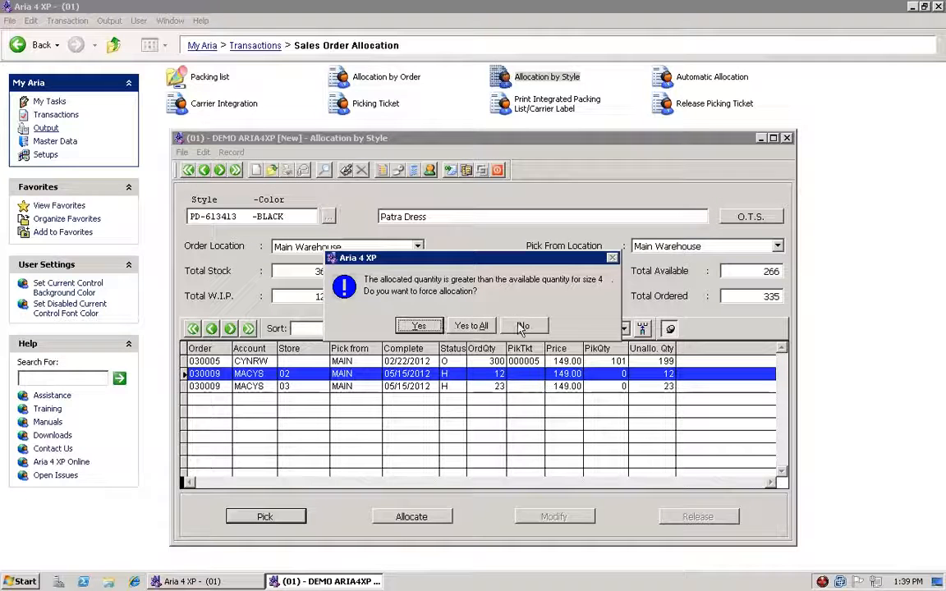
pyautogui.click(419, 327)
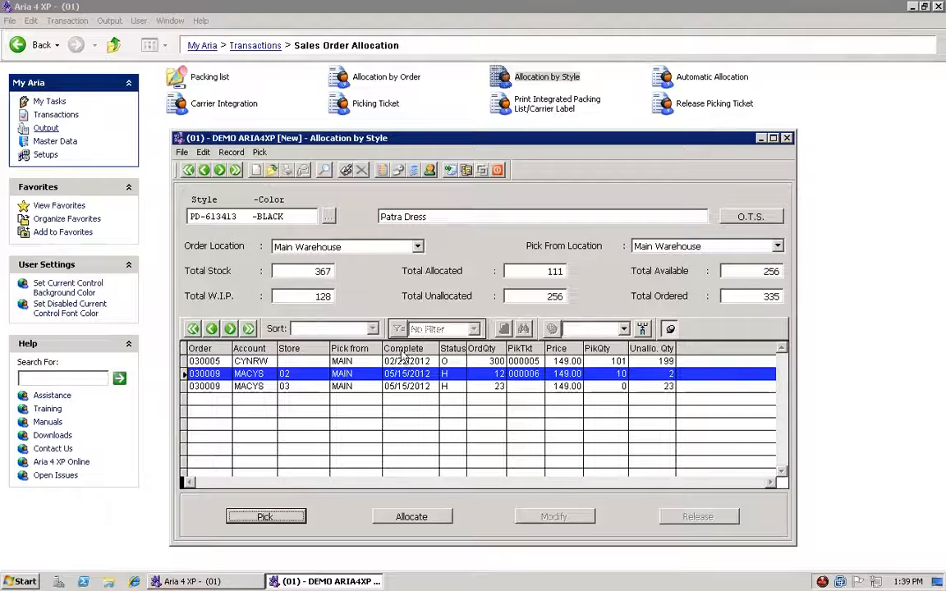
# Compare the picked and unallocated quantities of the MACYS lines for stores 02 and 03.
pyautogui.click(239, 386)
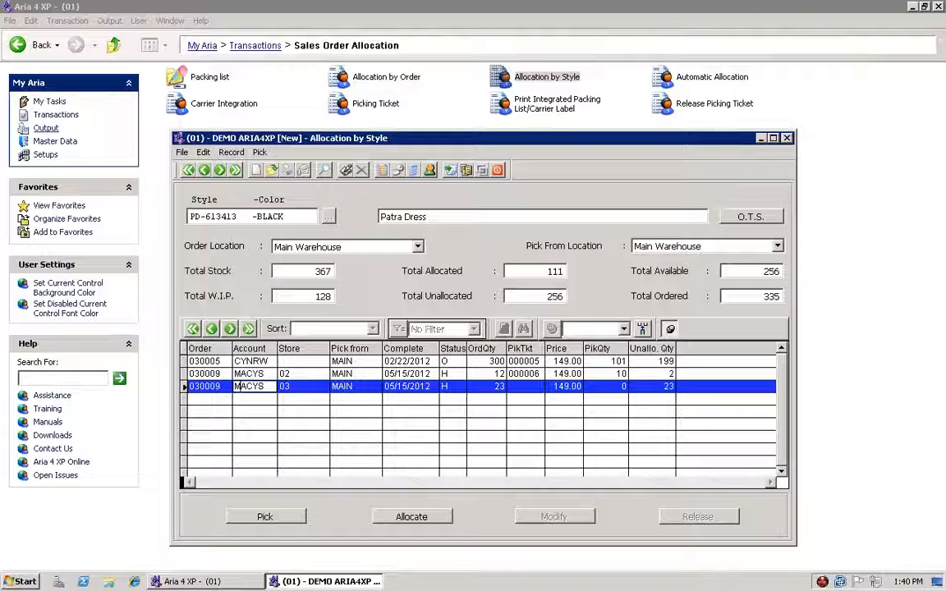
pyautogui.click(649, 374)
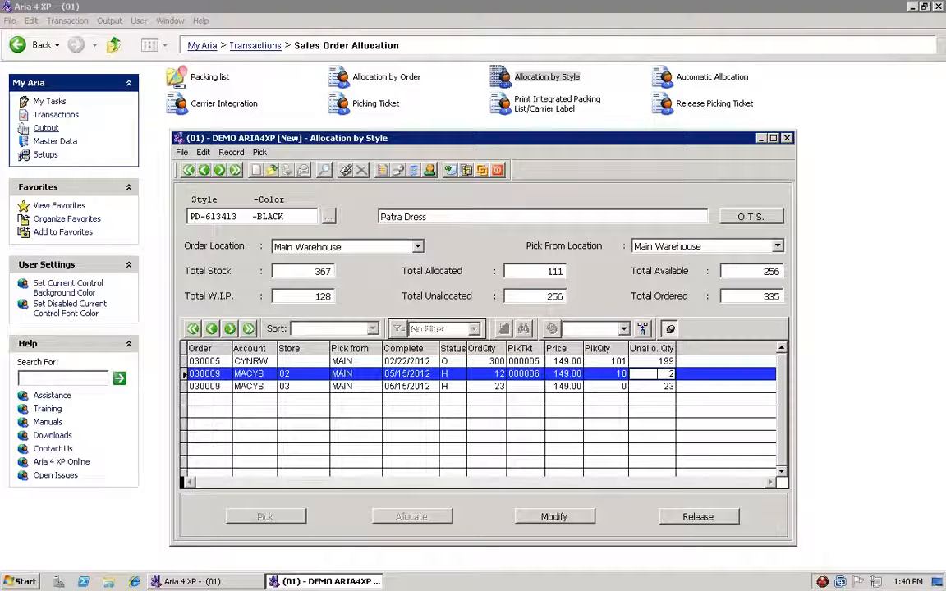
pyautogui.click(411, 386)
pyautogui.click(427, 374)
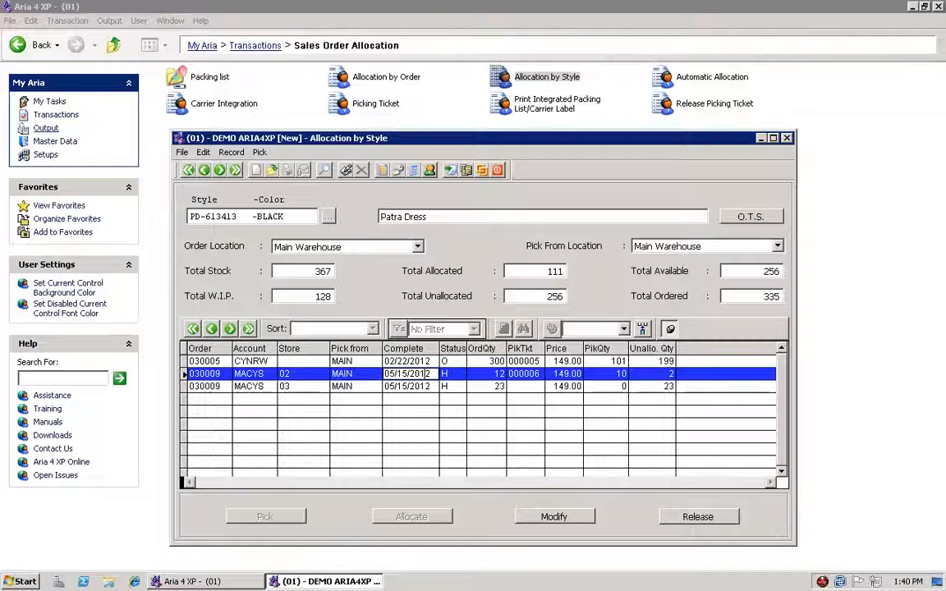
pyautogui.click(607, 387)
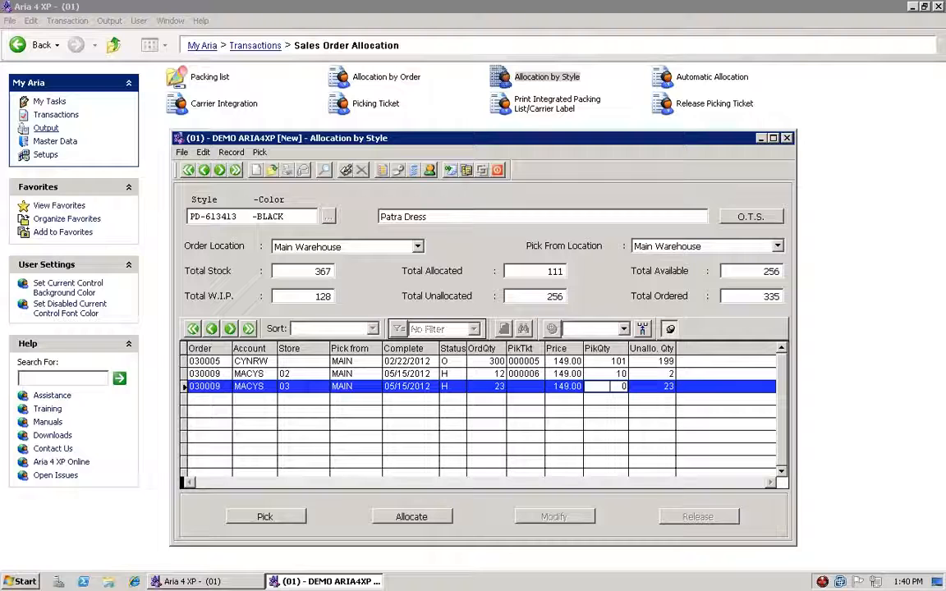
# Modify the MACYS store 02 line to allocate 2 pieces in size 2, accepting the forced allocation.
pyautogui.click(608, 374)
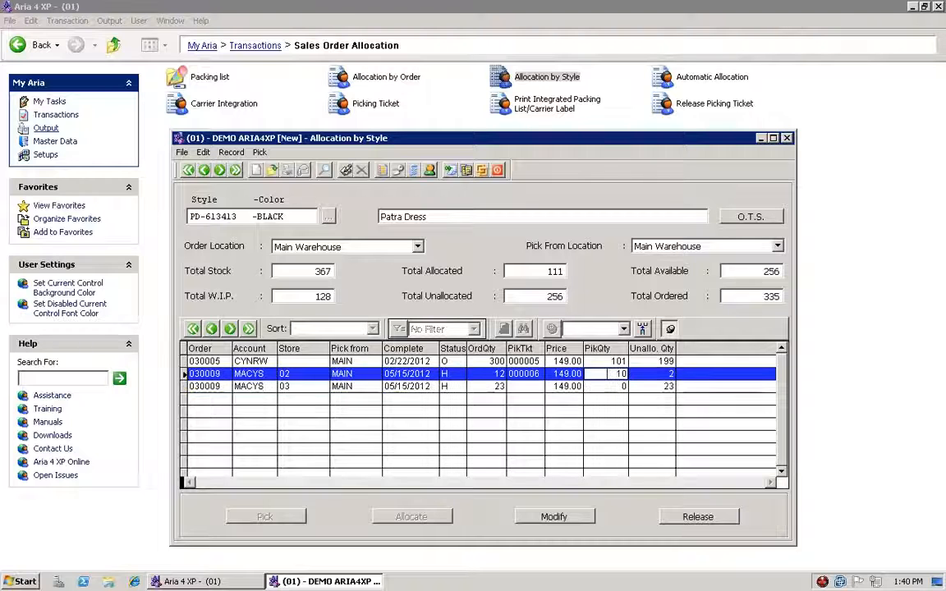
pyautogui.click(578, 518)
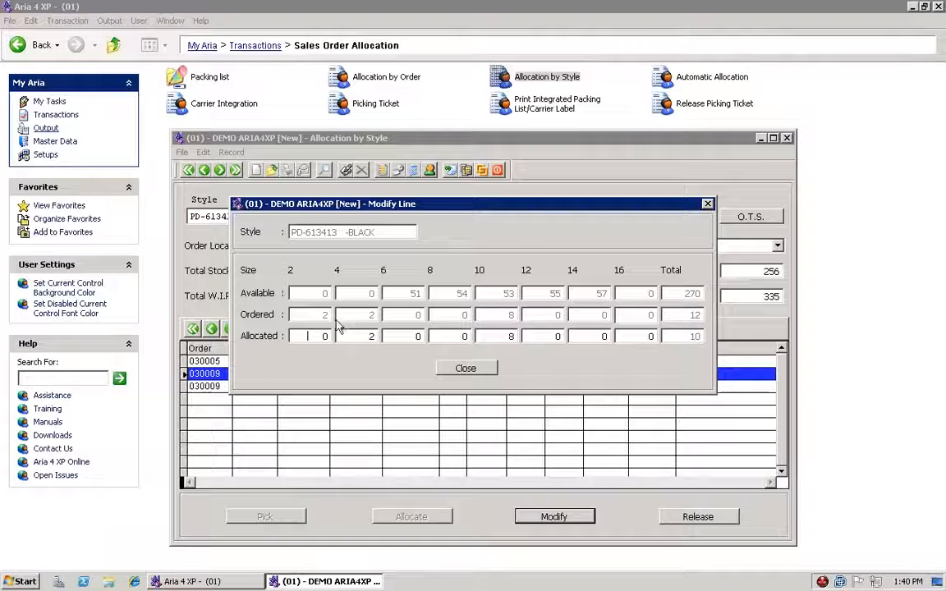
pyautogui.moveTo(375, 337); pyautogui.dragTo(363, 338)
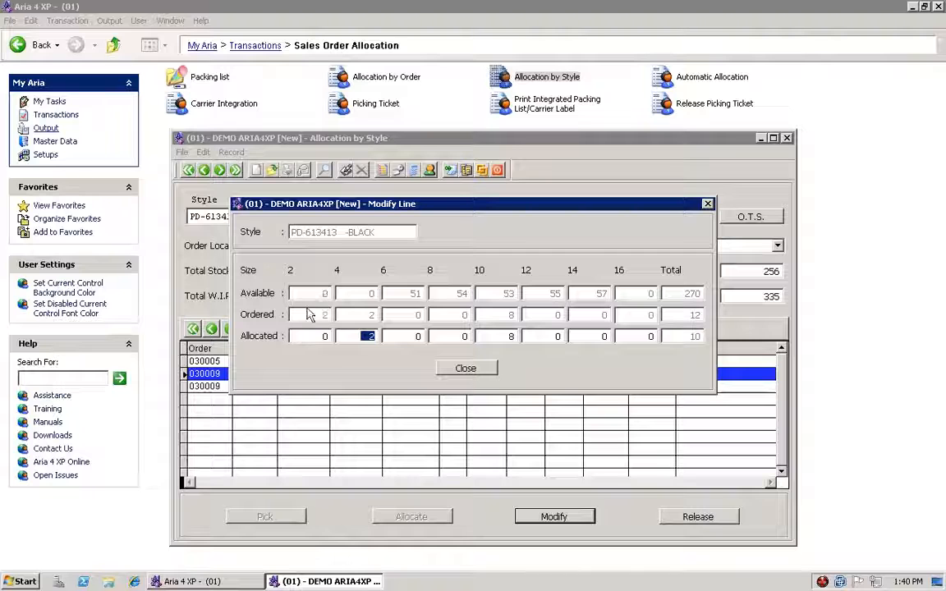
pyautogui.click(308, 336)
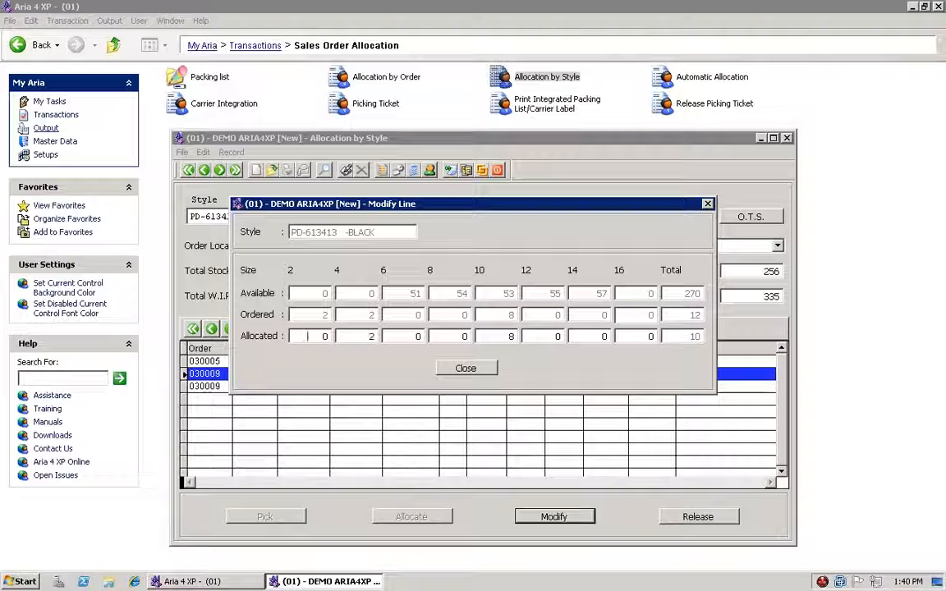
pyautogui.moveTo(360, 336); pyautogui.dragTo(376, 336)
pyautogui.click(306, 336)
pyautogui.doubleClick(306, 336)
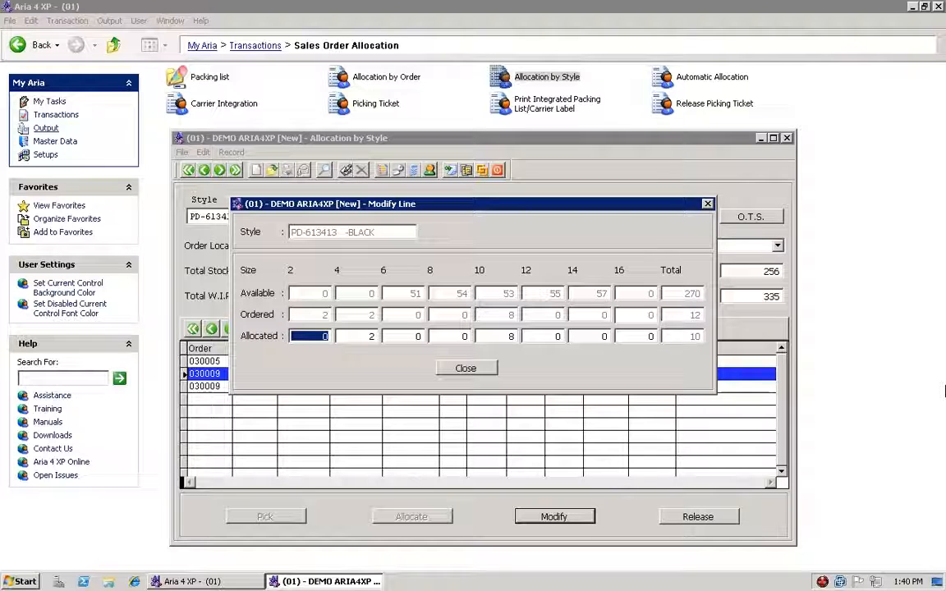
pyautogui.write('2')
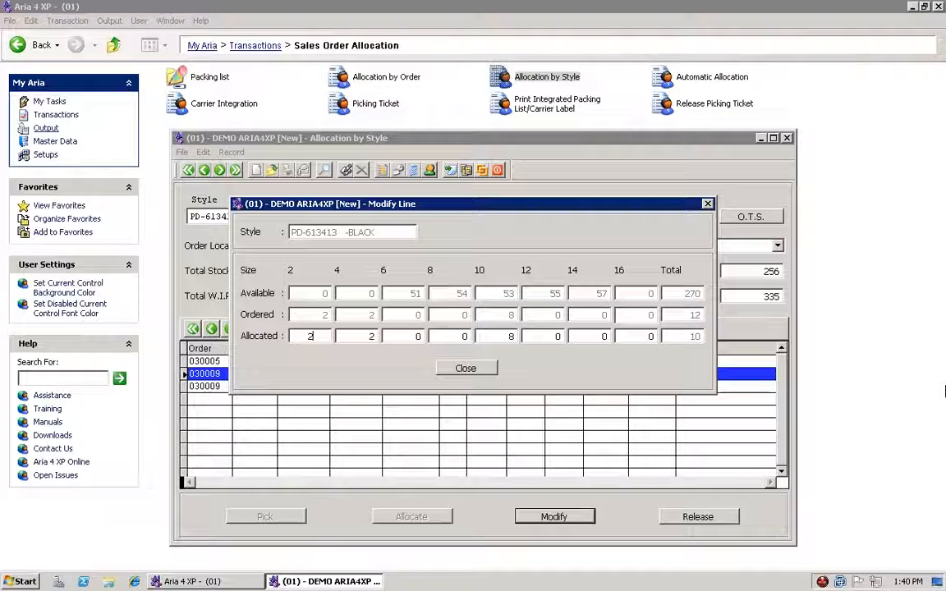
pyautogui.press('Tab')
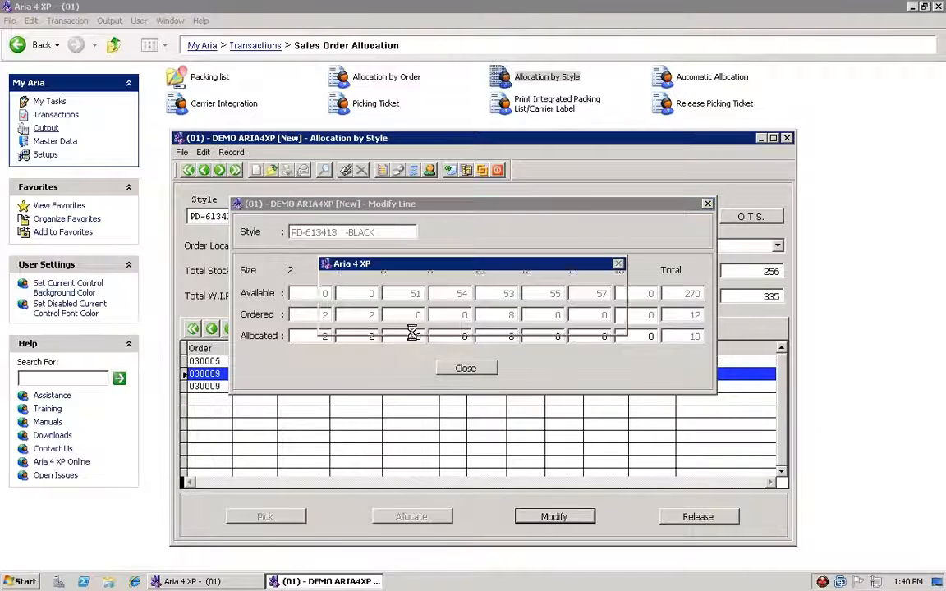
pyautogui.click(445, 321)
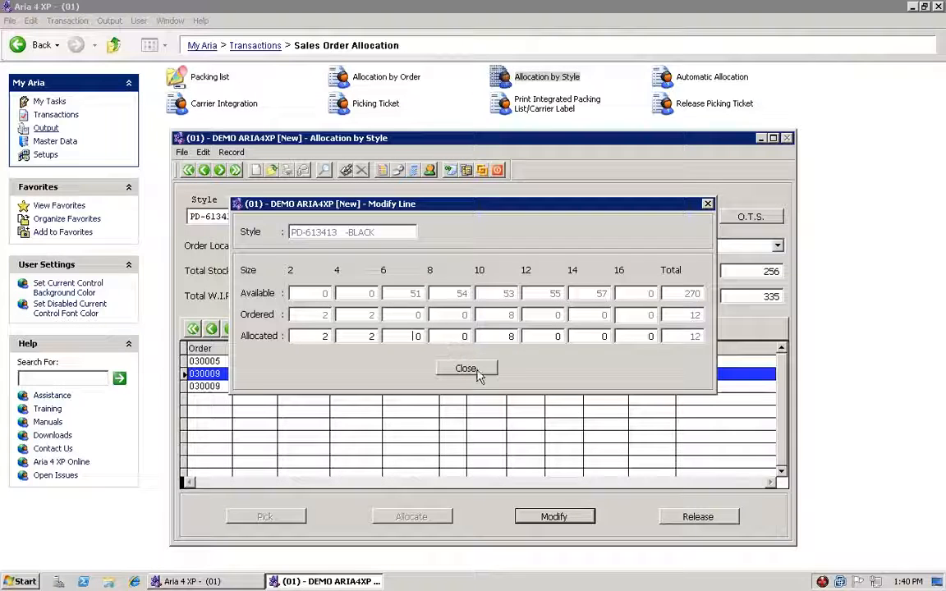
pyautogui.click(465, 369)
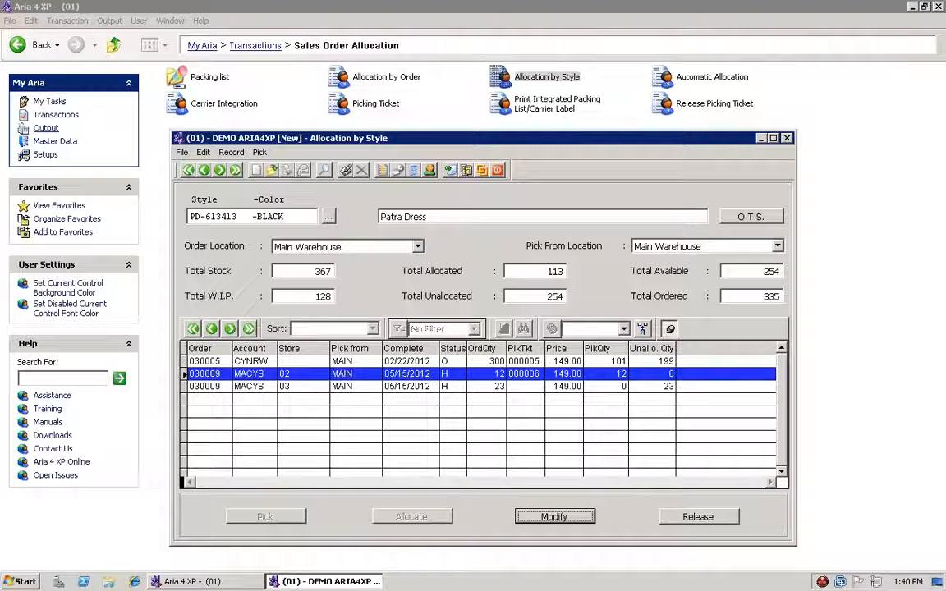
# Pick the MACYS store 03 line despite the order's hold, forcing the allocation for size 4.
pyautogui.click(287, 386)
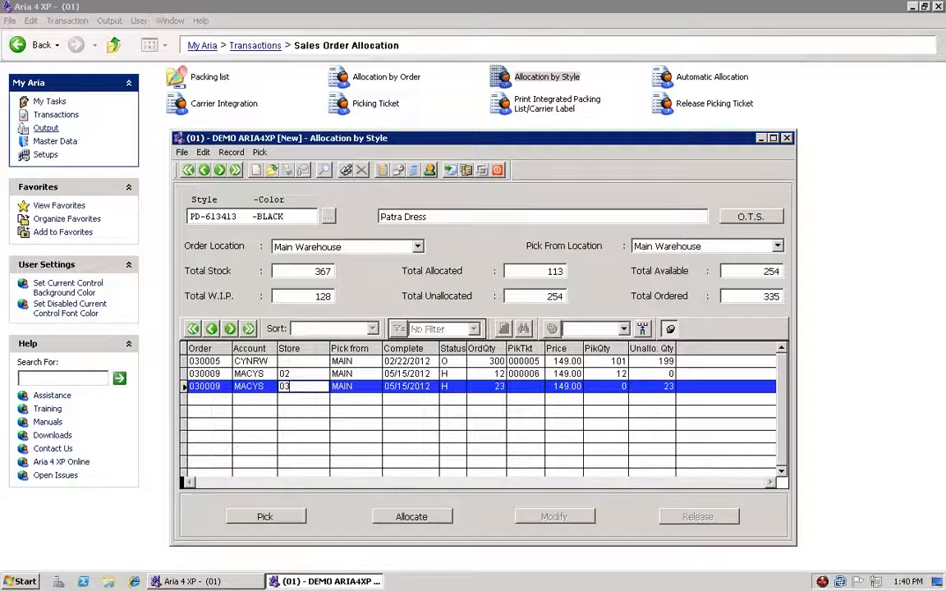
pyautogui.click(290, 518)
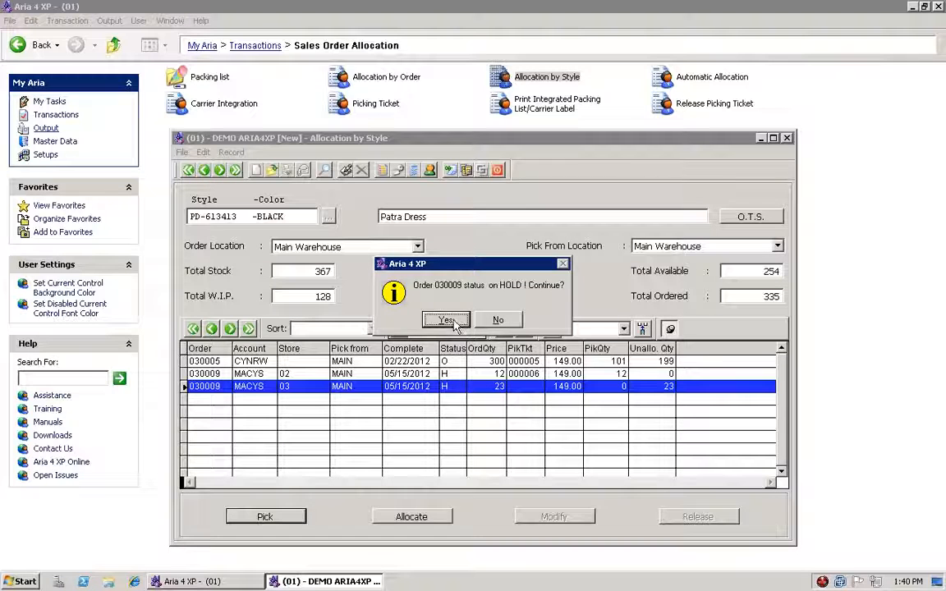
pyautogui.click(454, 322)
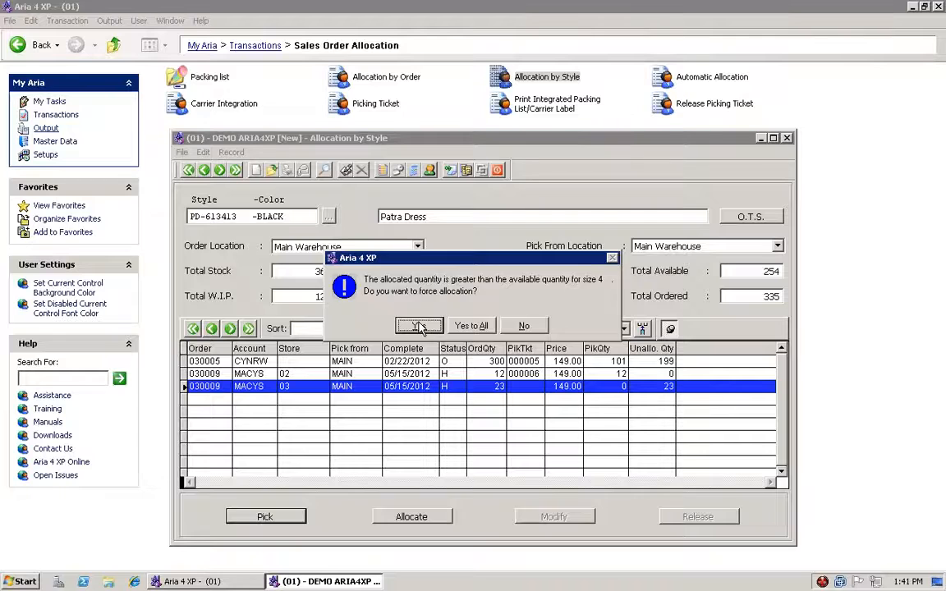
pyautogui.click(419, 327)
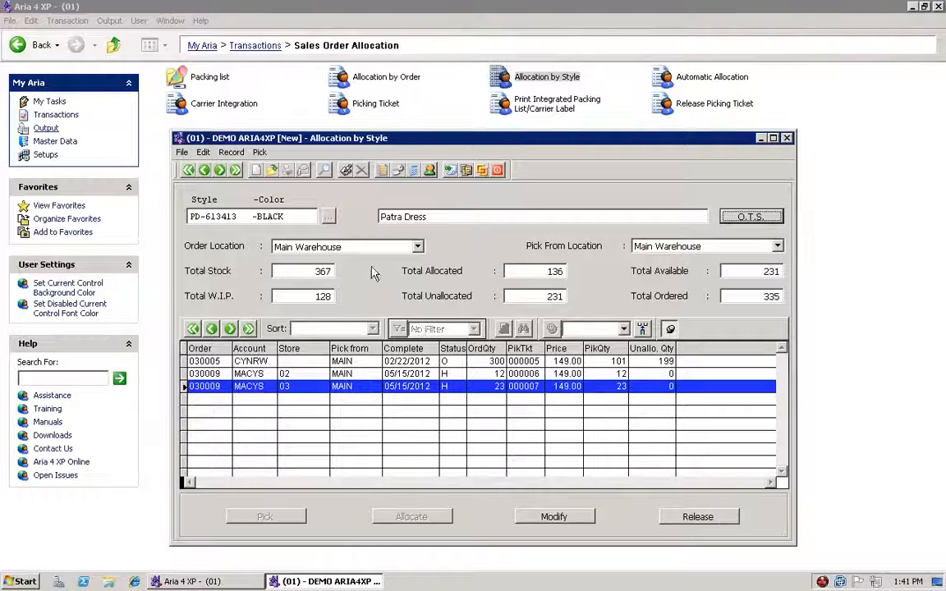
# Review the picking ticket assigned to each order line of the style.
pyautogui.click(531, 374)
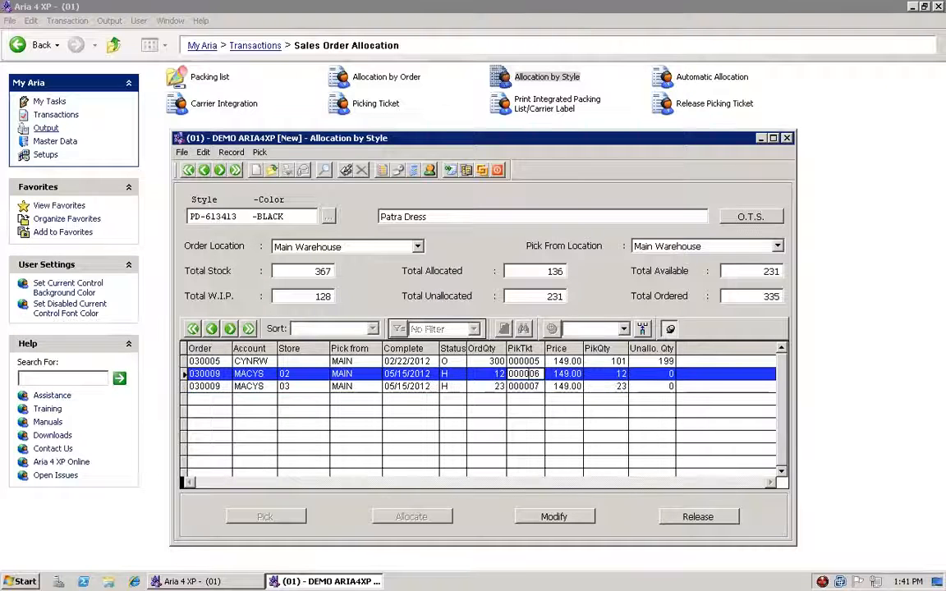
pyautogui.click(525, 351)
pyautogui.click(526, 361)
pyautogui.click(525, 374)
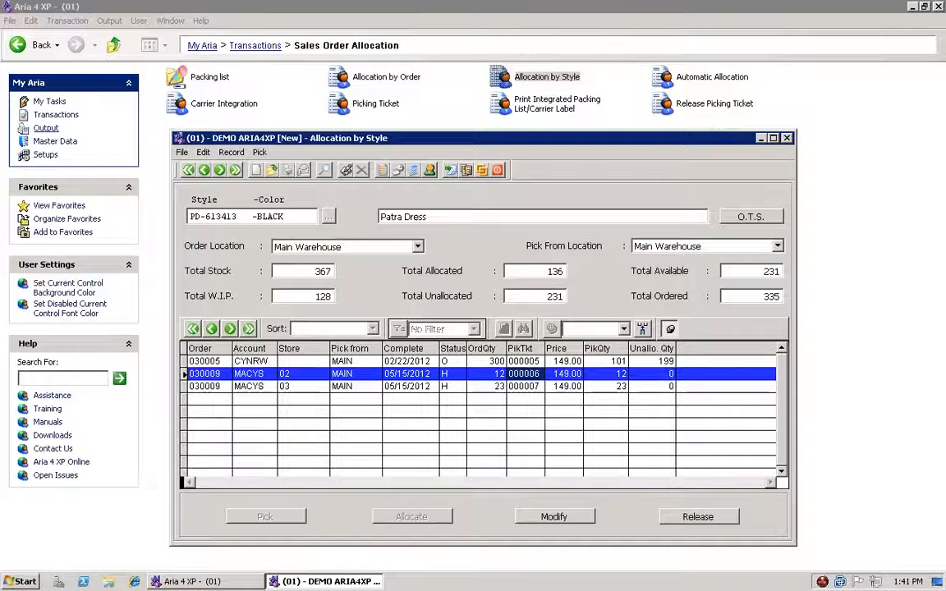
pyautogui.click(526, 386)
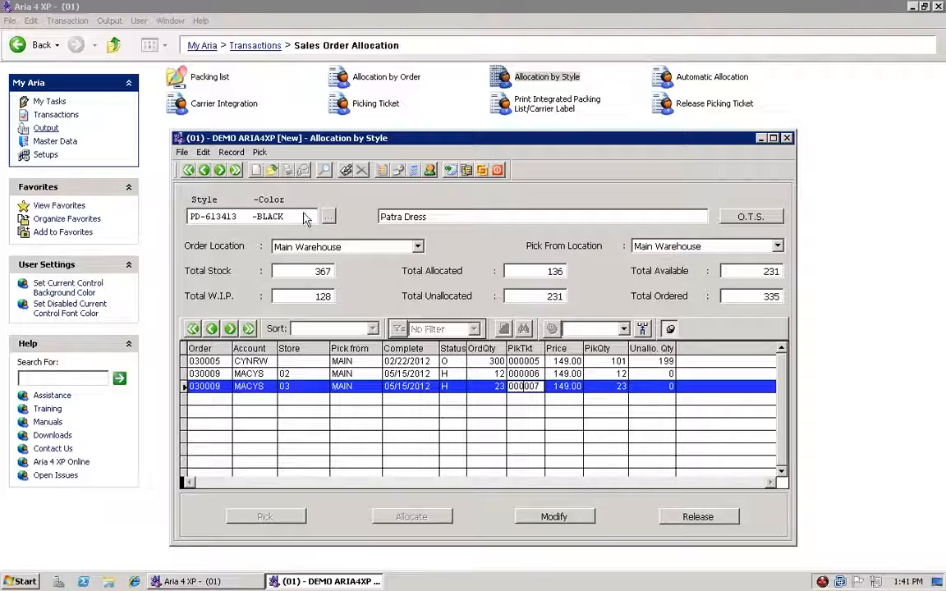
# Clear the current style and examine the WIP, stock, orders and O.T.S. quantities in the style list.
pyautogui.click(272, 170)
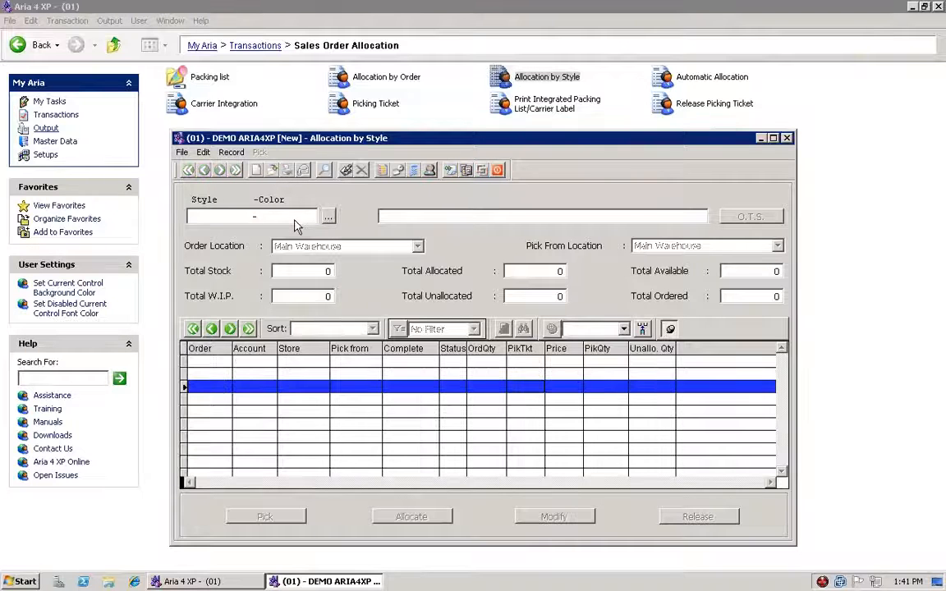
pyautogui.click(328, 217)
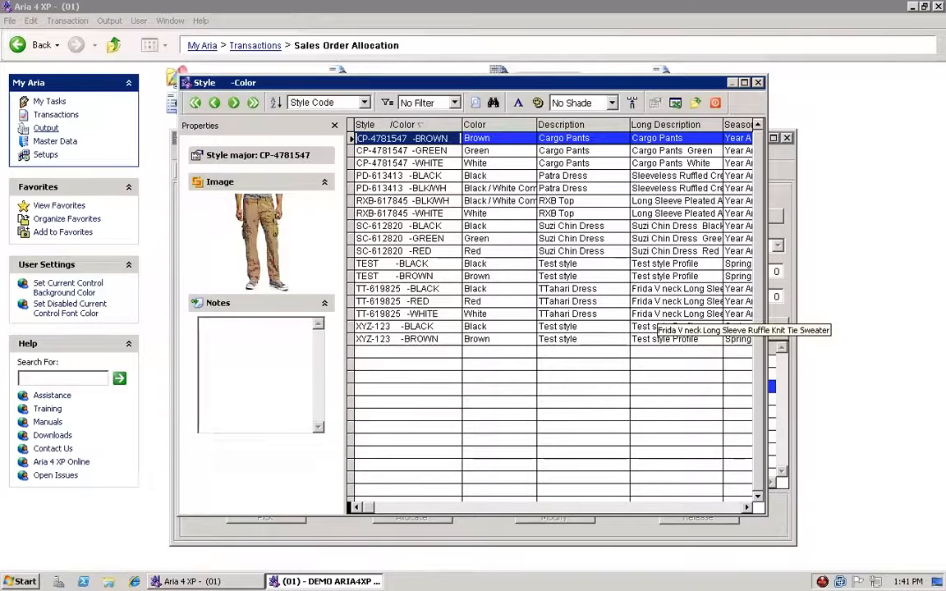
pyautogui.press('Right')
pyautogui.press('Right')
pyautogui.press('Right')
pyautogui.press('Right')
pyautogui.press('Right')
pyautogui.press('Right')
pyautogui.press('Right')
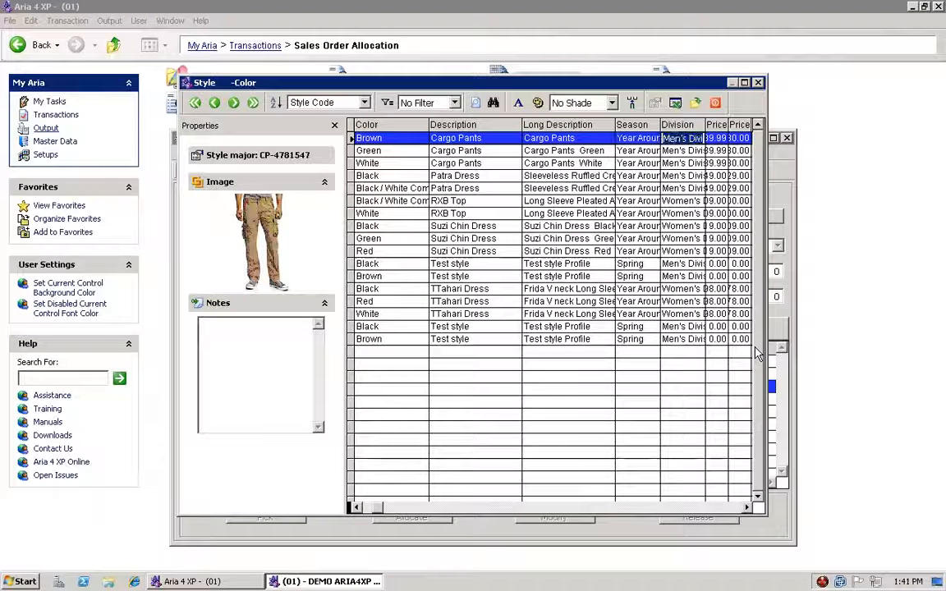
pyautogui.press('Right')
pyautogui.press('Right')
pyautogui.press('Right')
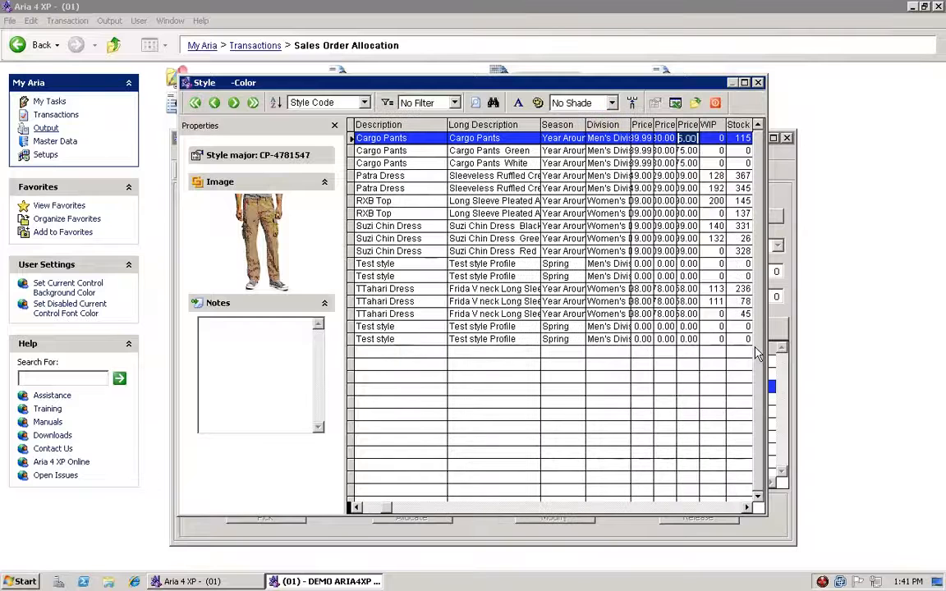
pyautogui.press('Left')
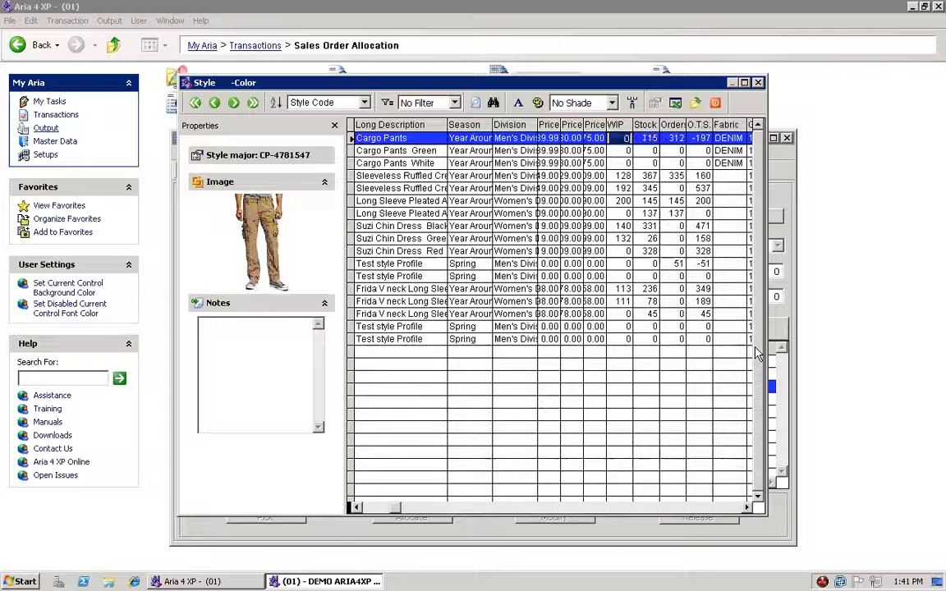
pyautogui.press('Right')
pyautogui.press('Right')
pyautogui.press('Right')
# Select style PD-613413 -BLACK from the style list to load its order lines.
pyautogui.press('Down')
pyautogui.press('Down')
pyautogui.press('Down')
pyautogui.press('Down')
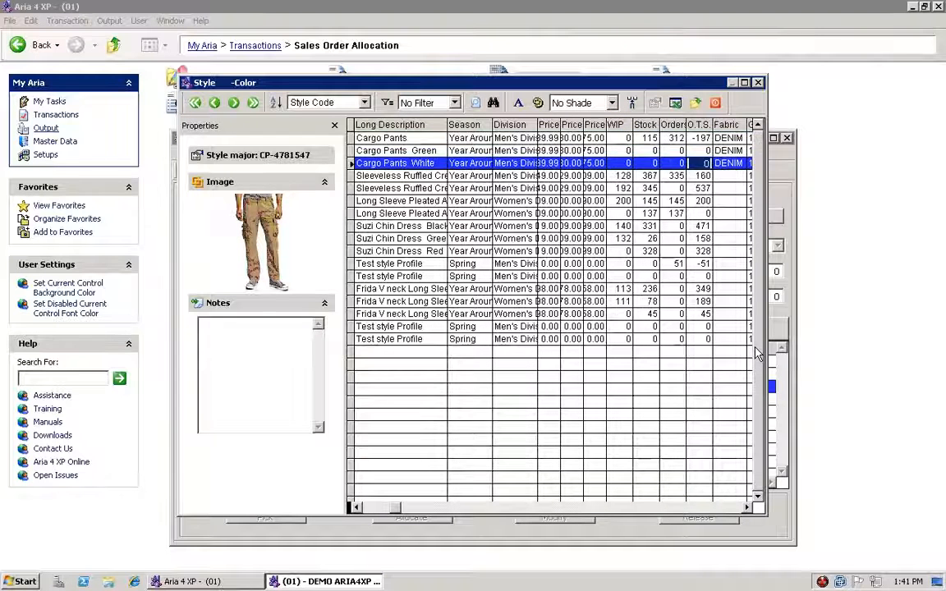
pyautogui.press('Up')
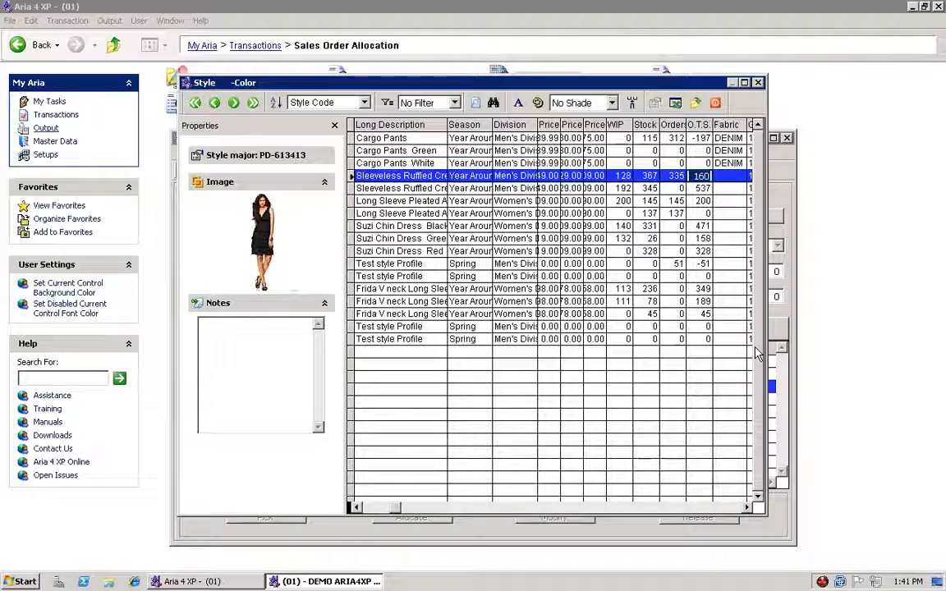
pyautogui.press('Return')
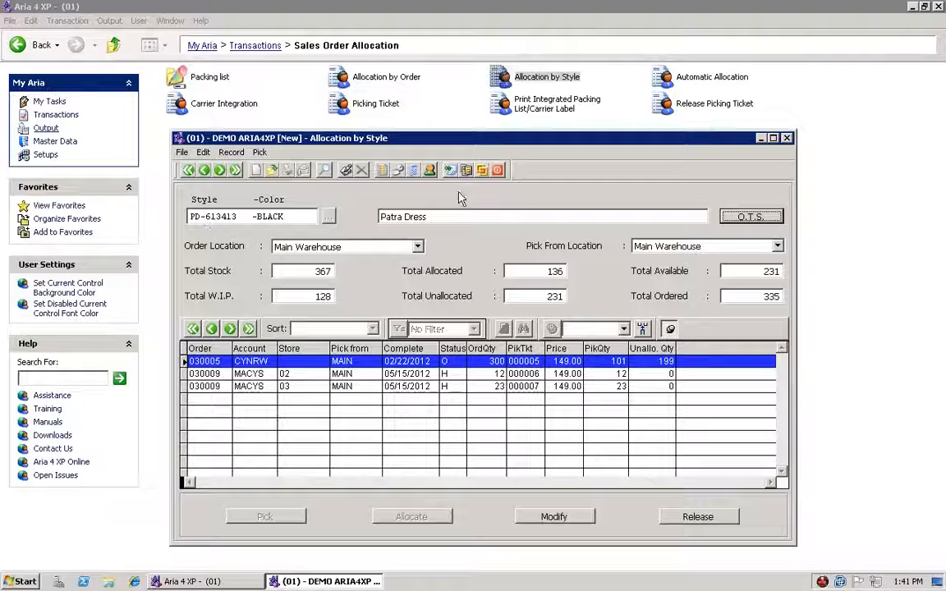
# Close Allocation by Style and open the Automatic Allocation selection grid.
pyautogui.click(499, 172)
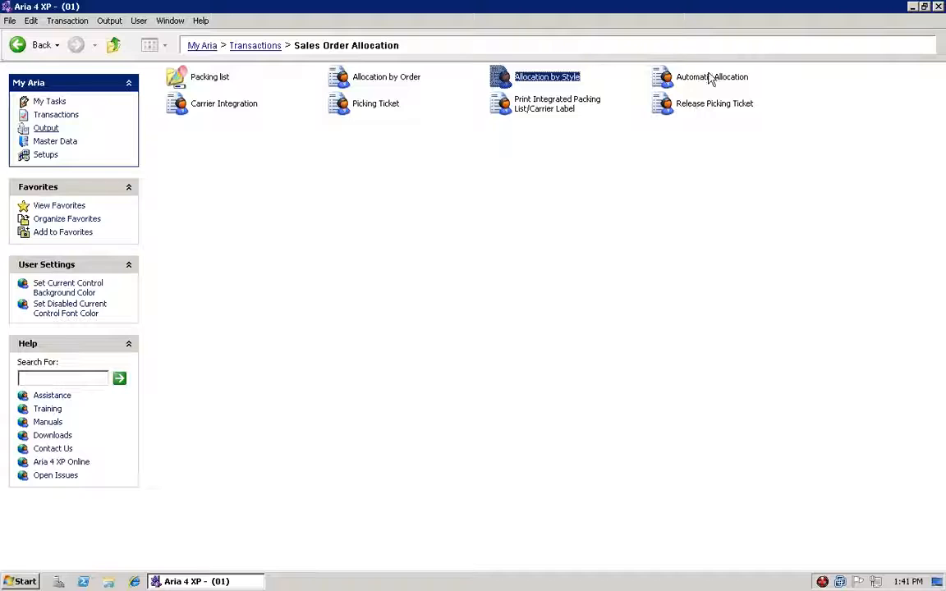
pyautogui.click(674, 85)
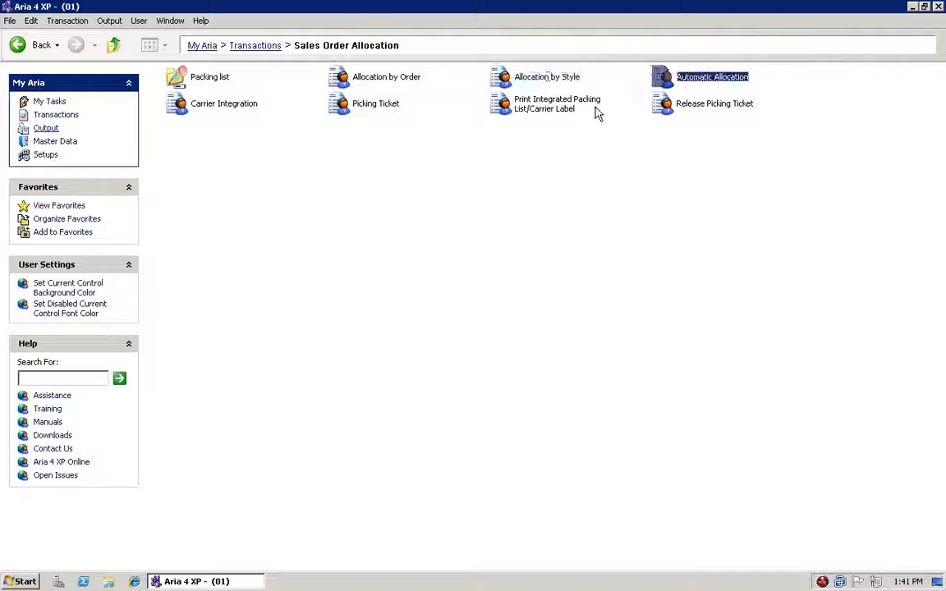
pyautogui.doubleClick(667, 83)
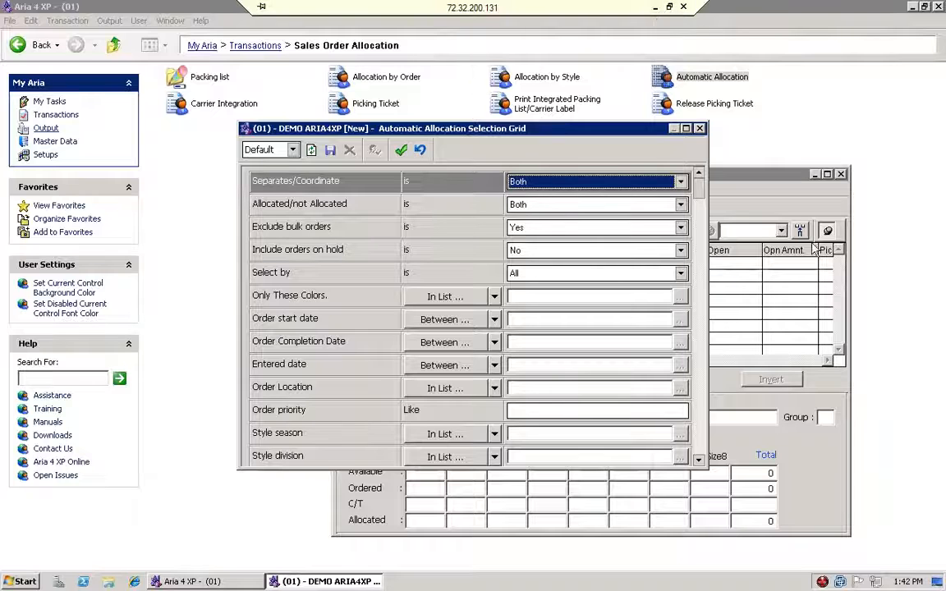
pyautogui.click(655, 7)
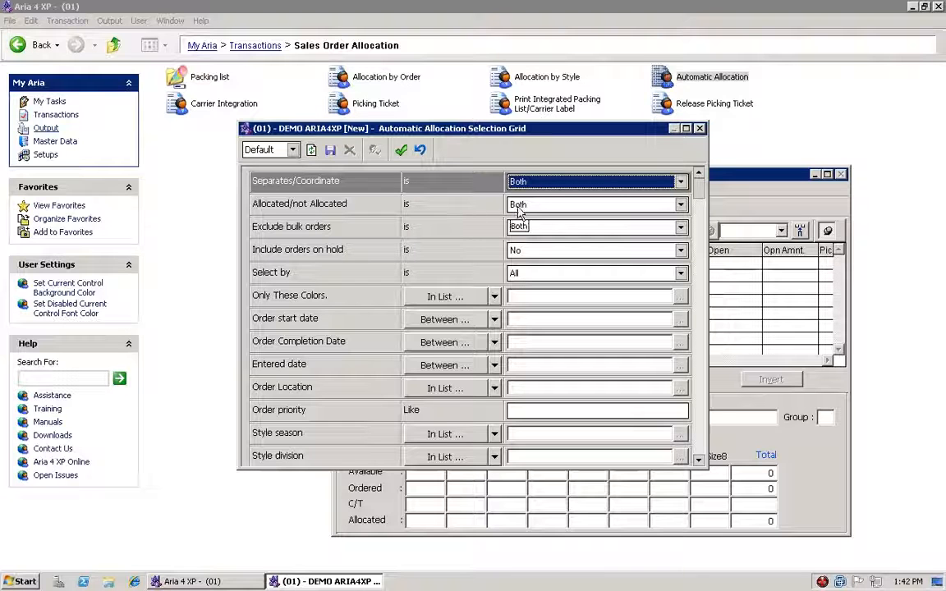
# Keep Separates/Coordinate at Both and limit the automatic allocation to not Allocated lines.
pyautogui.click(578, 184)
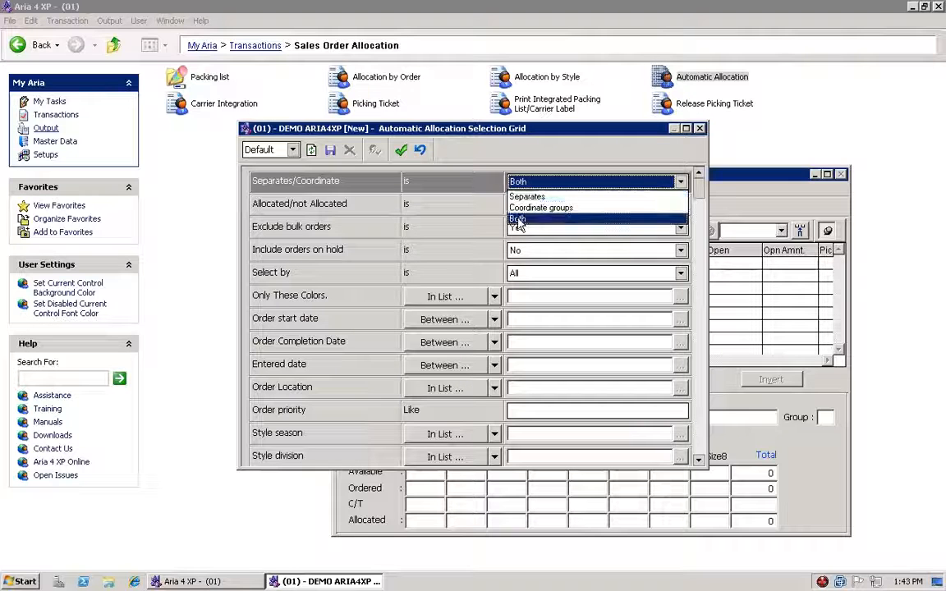
pyautogui.click(518, 220)
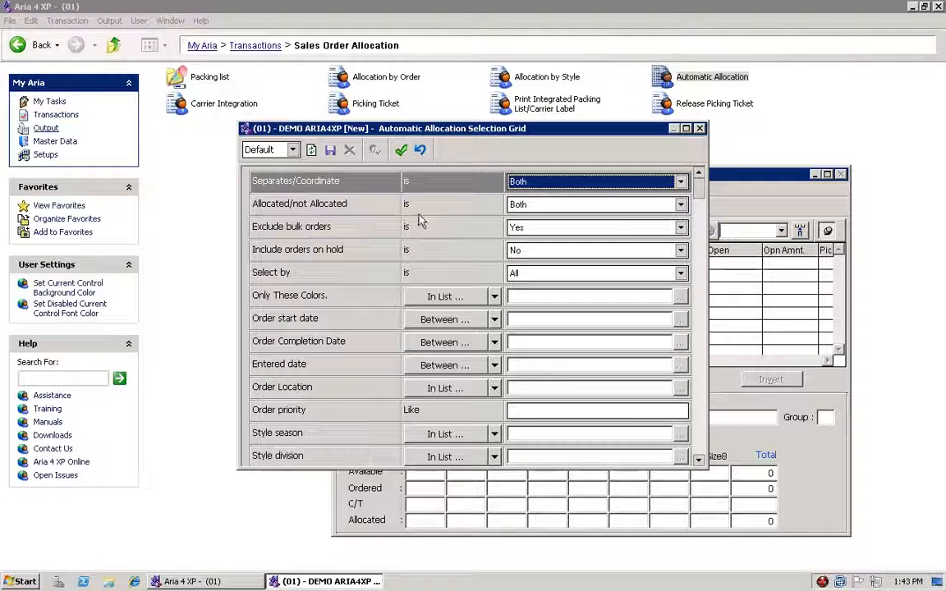
pyautogui.click(521, 208)
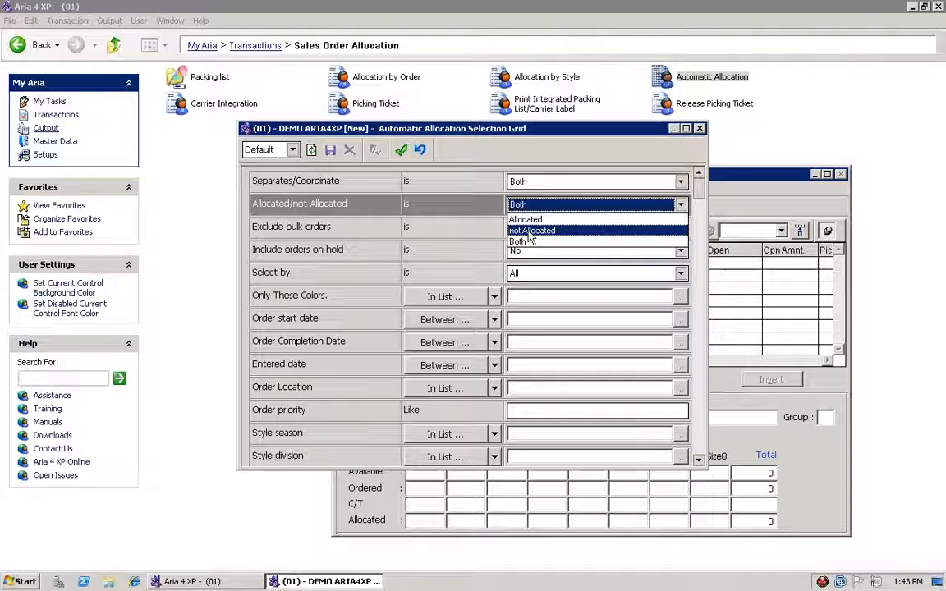
pyautogui.click(529, 232)
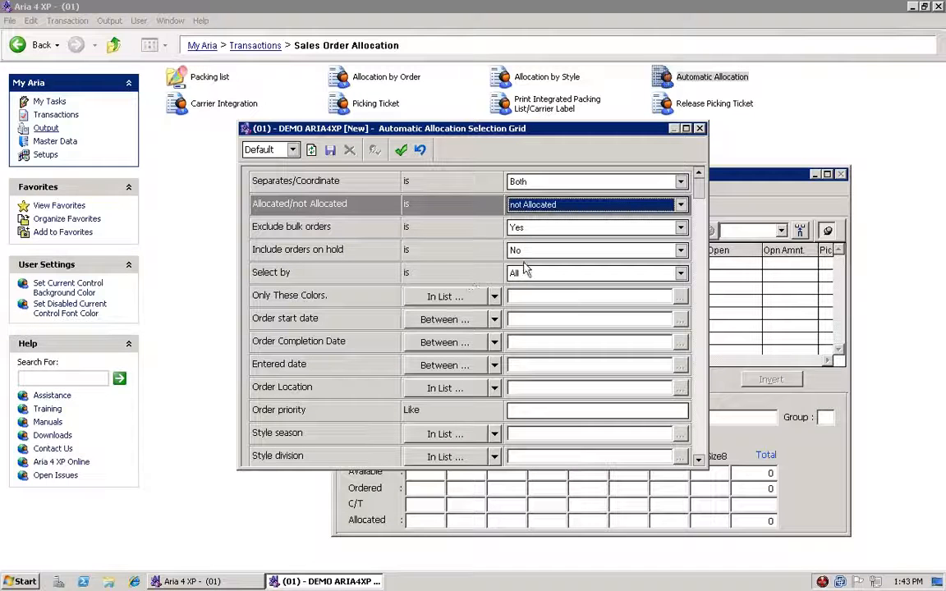
# Keep Exclude bulk orders at Yes and Include orders on hold at No.
pyautogui.click(505, 228)
pyautogui.click(530, 240)
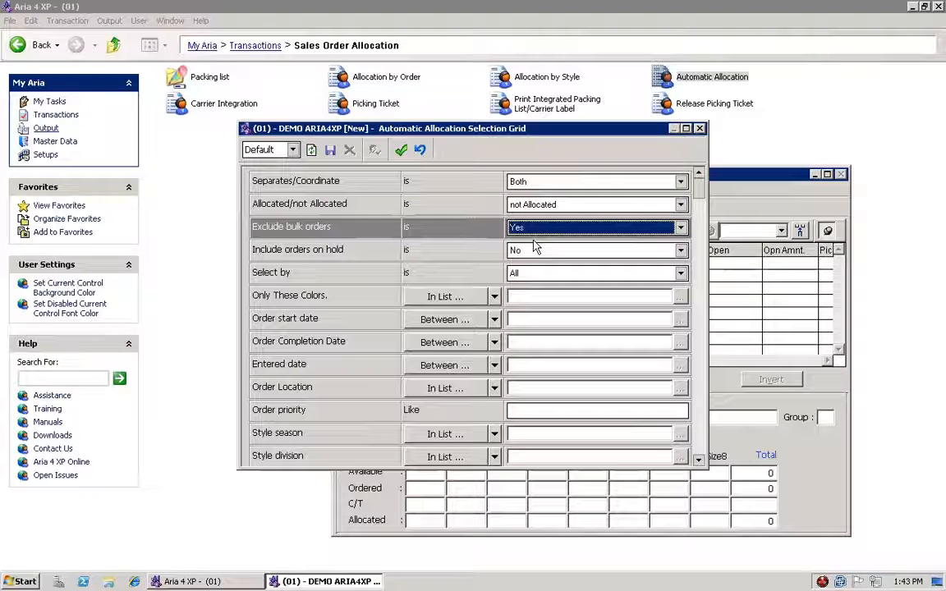
pyautogui.click(536, 250)
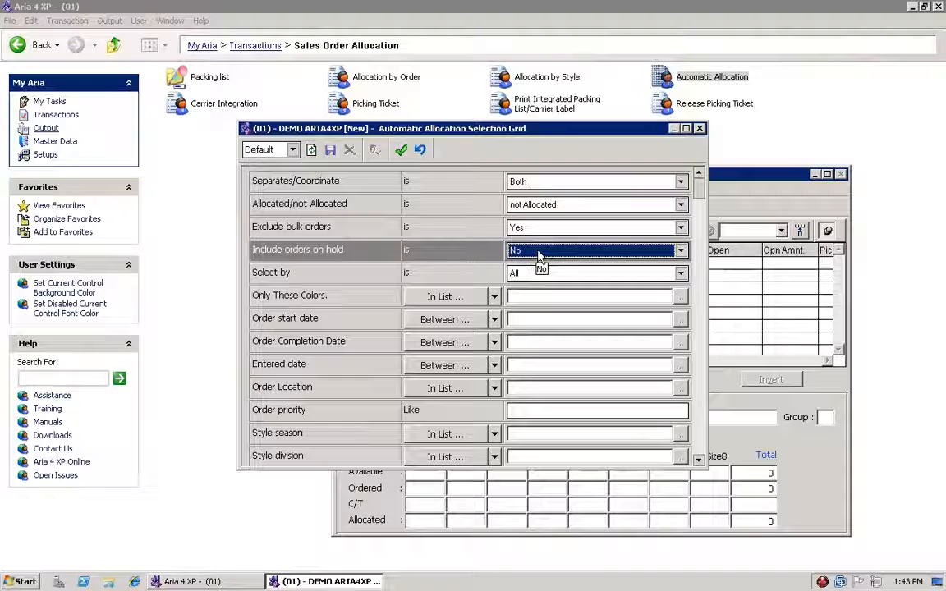
pyautogui.click(539, 254)
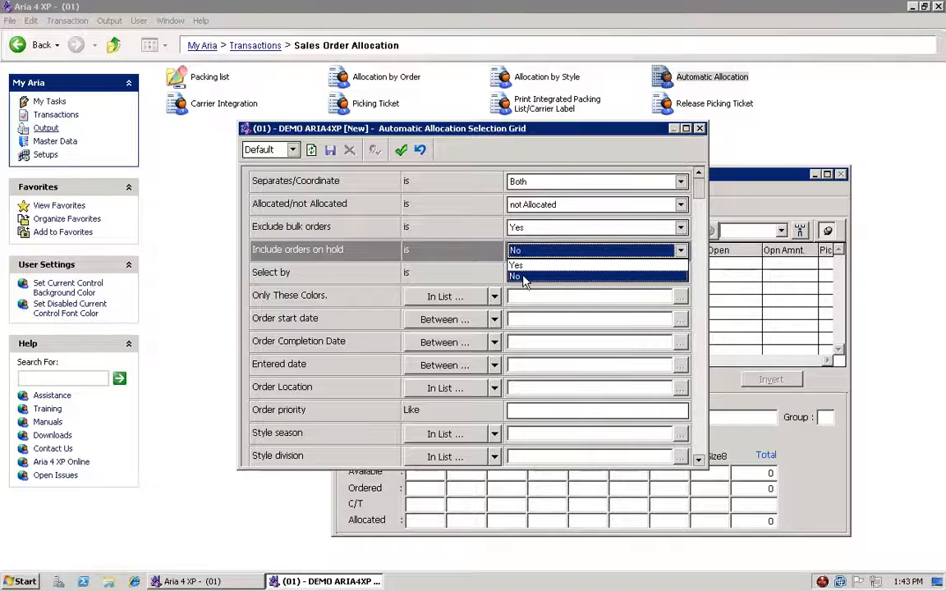
pyautogui.click(524, 277)
# Select the orders by Account and restrict the account code to MACYS.
pyautogui.click(537, 274)
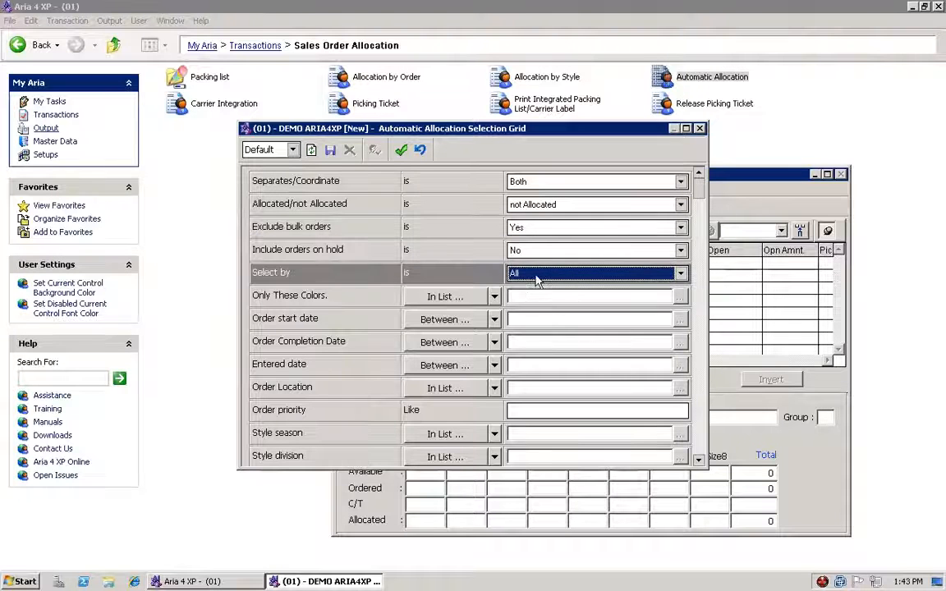
pyautogui.click(537, 276)
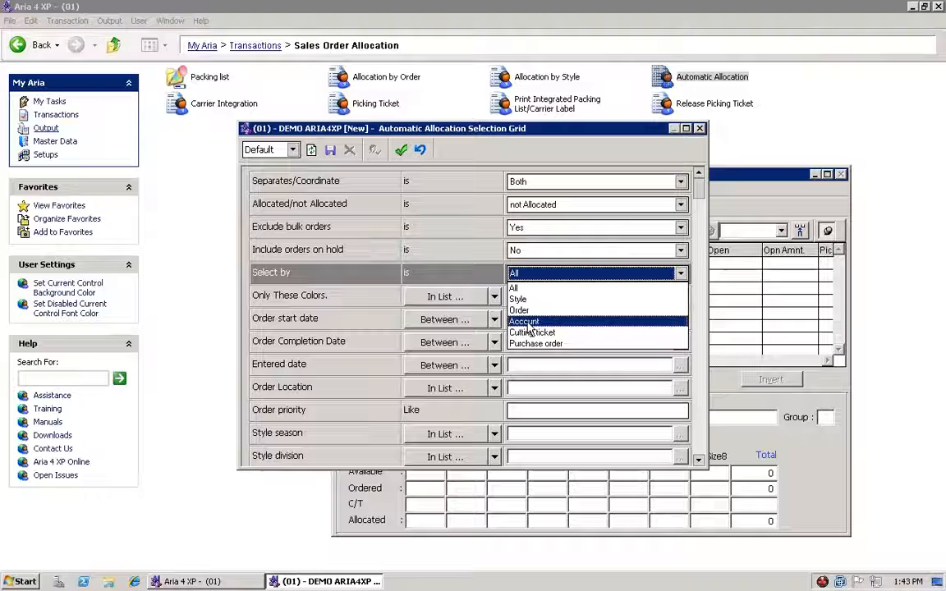
pyautogui.click(529, 323)
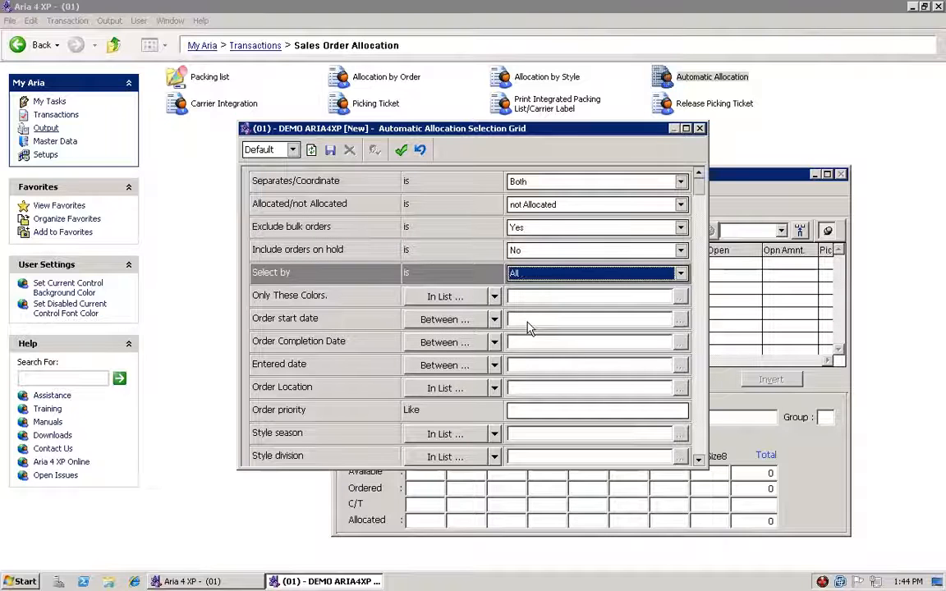
pyautogui.click(533, 273)
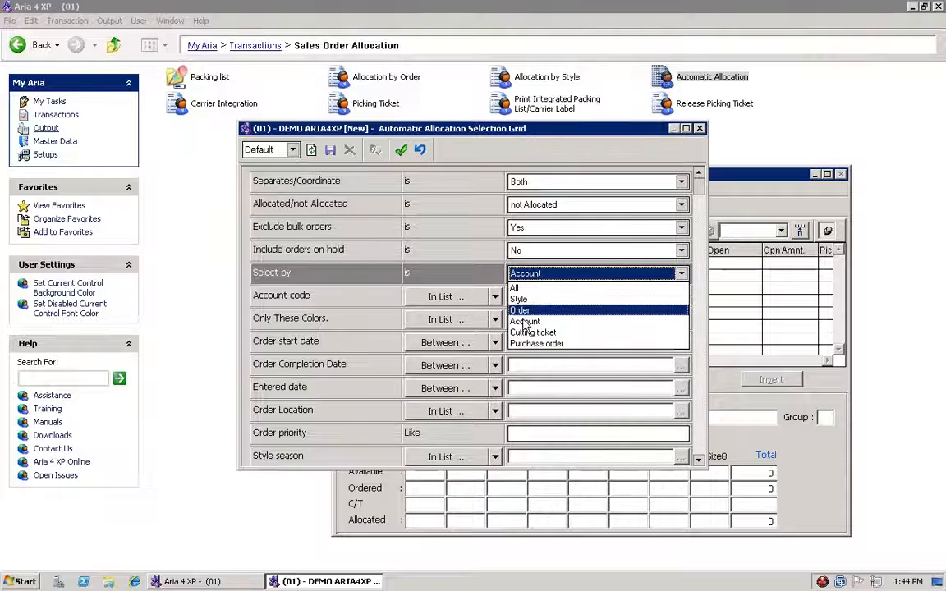
pyautogui.click(526, 321)
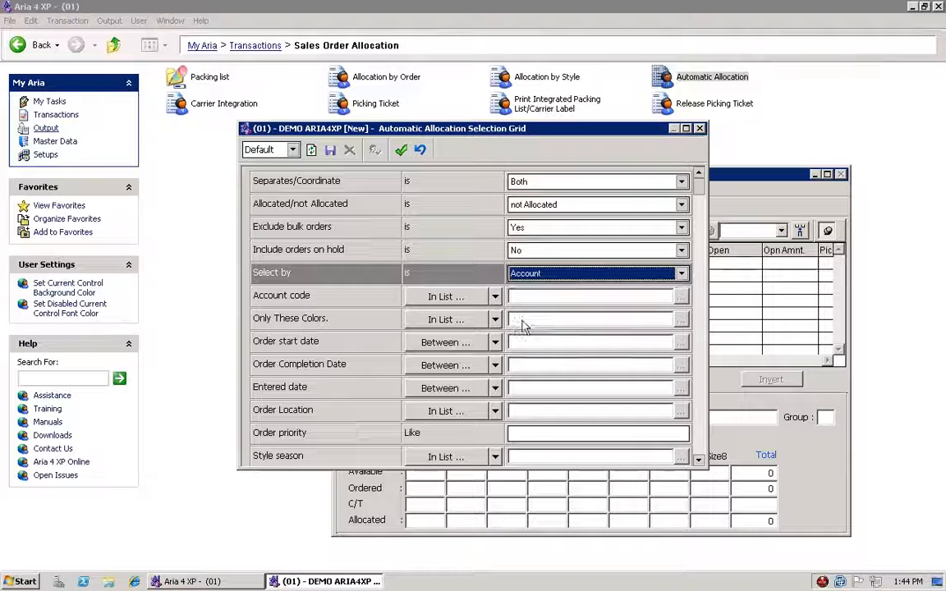
pyautogui.click(435, 297)
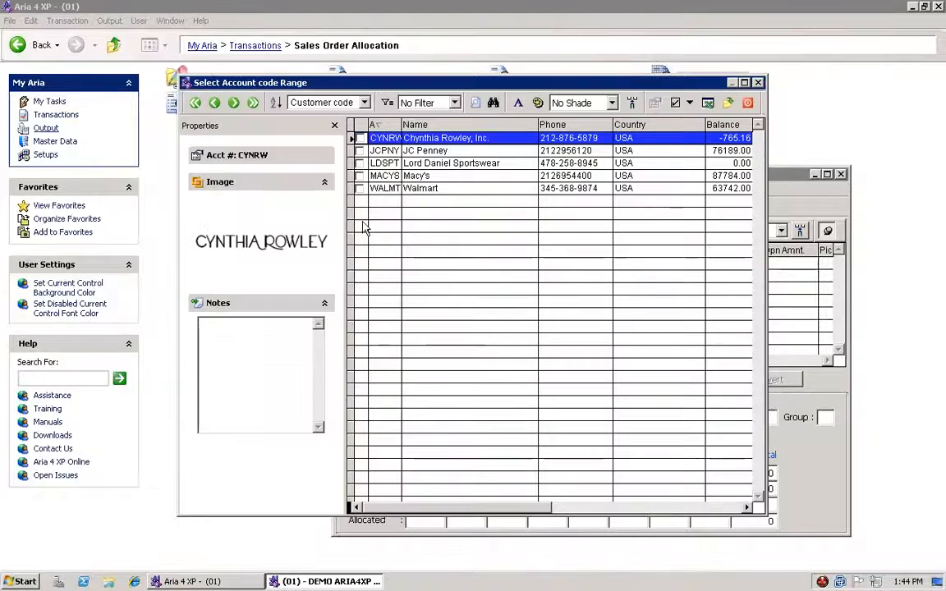
pyautogui.click(361, 177)
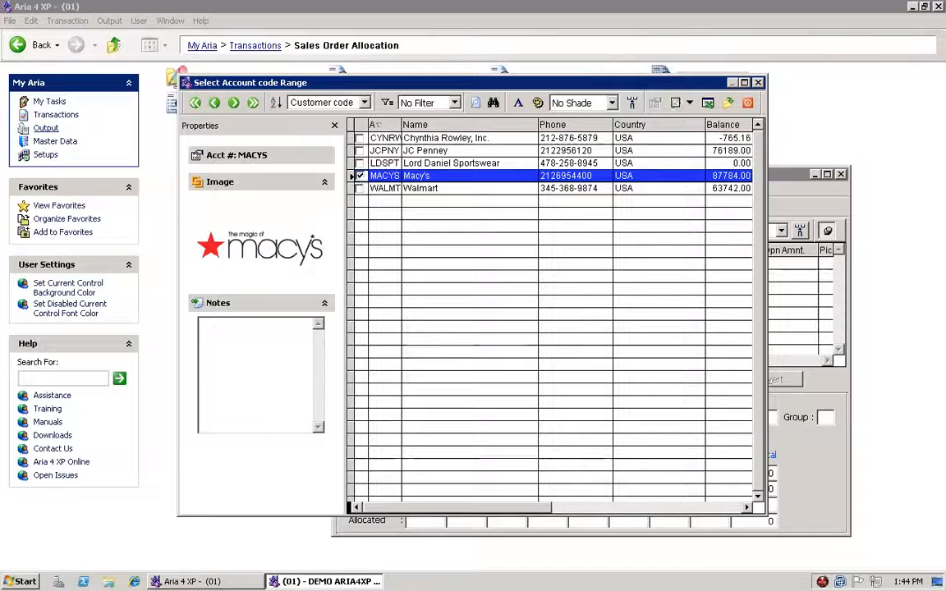
pyautogui.click(727, 107)
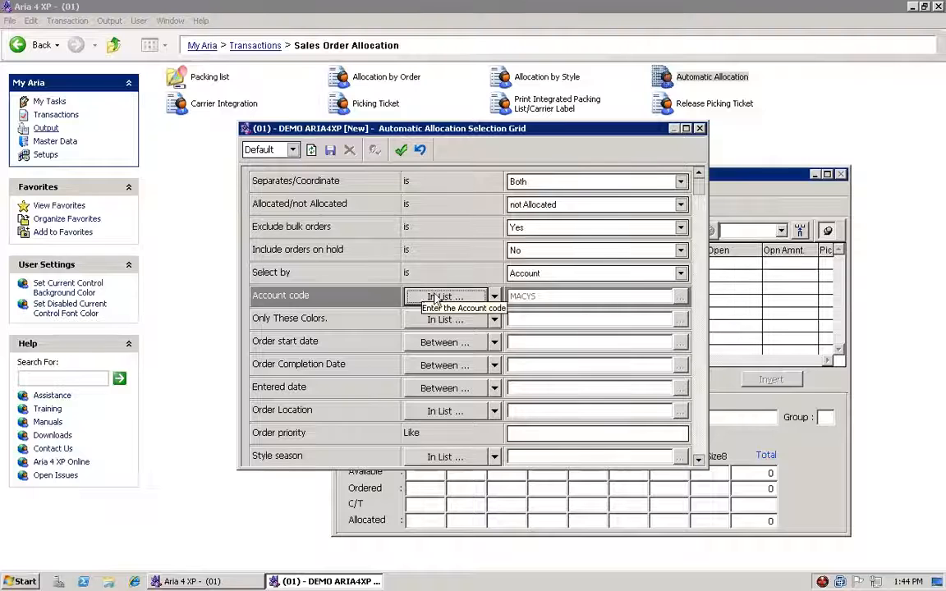
# Review the filters for colors, order start date, order completion date and entered date.
pyautogui.click(413, 322)
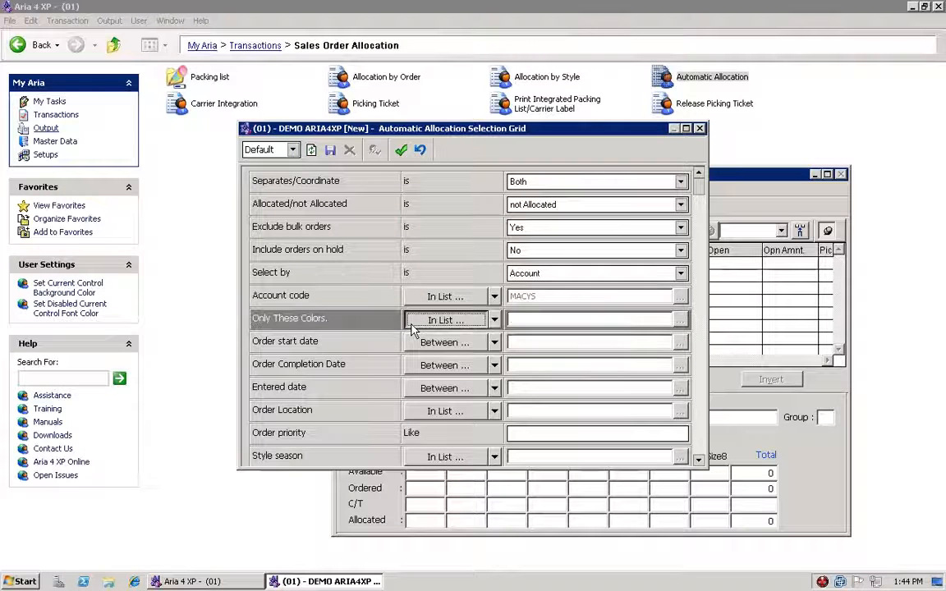
pyautogui.click(370, 340)
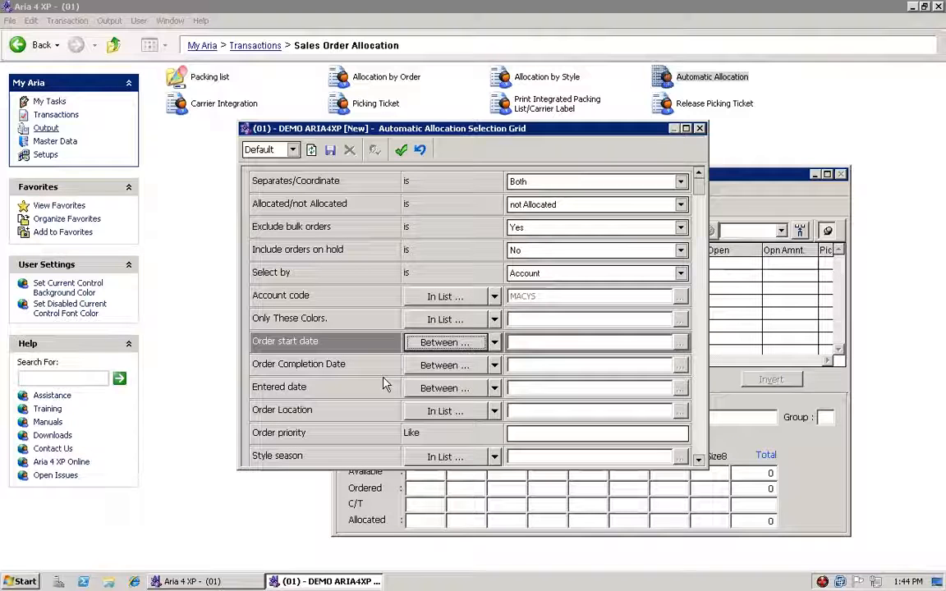
pyautogui.click(406, 369)
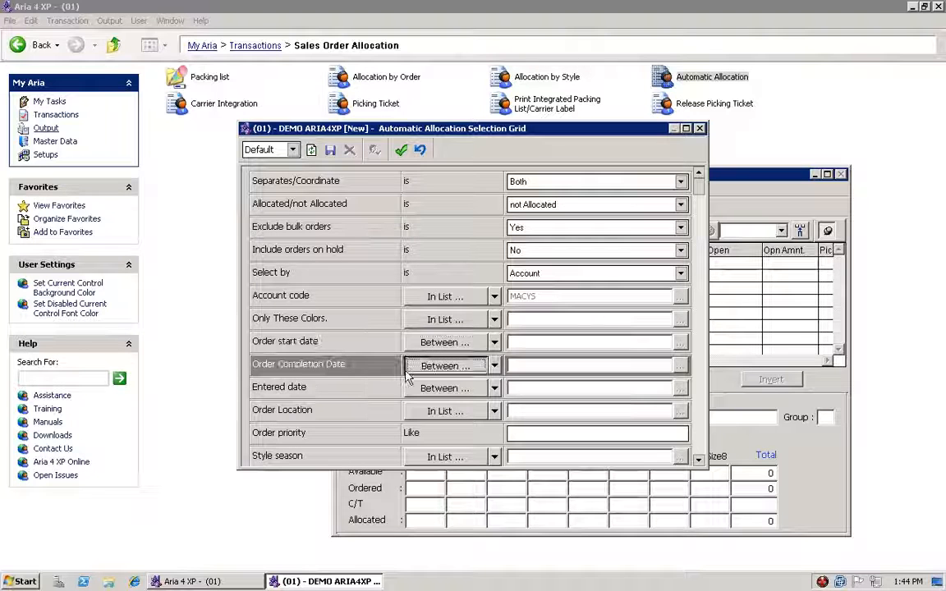
pyautogui.click(391, 396)
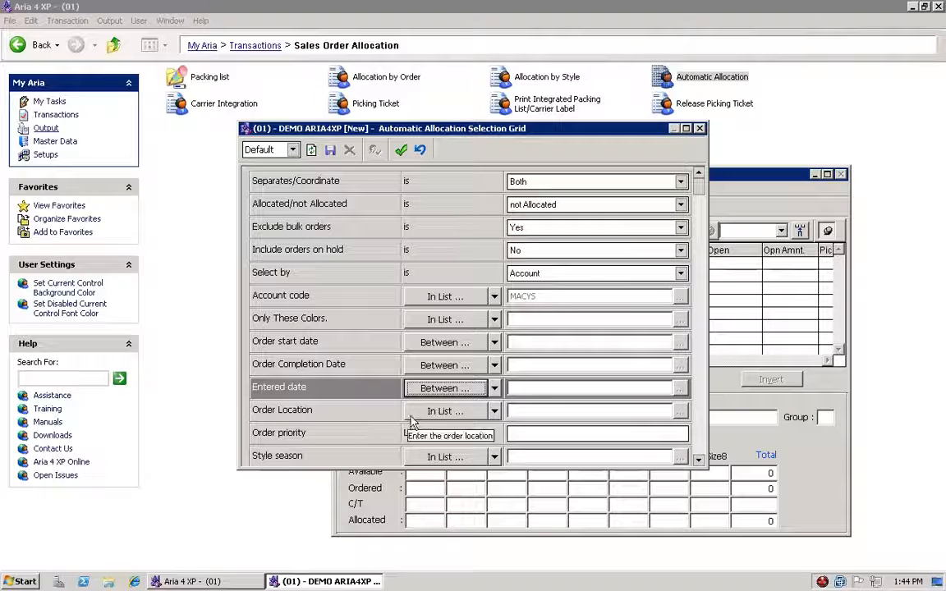
# Set the order priority filter of the automatic allocation to 1.
pyautogui.click(514, 433)
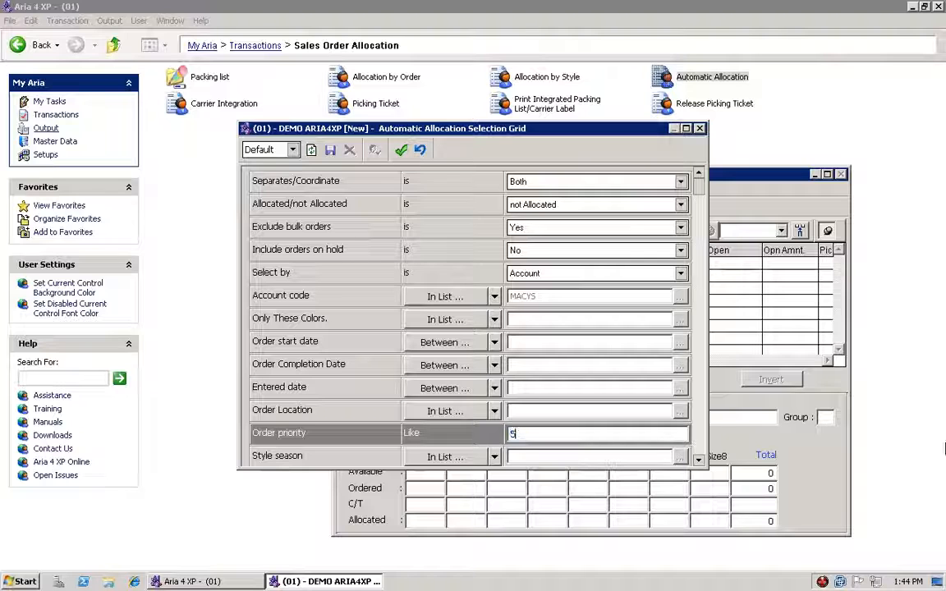
pyautogui.click(698, 461)
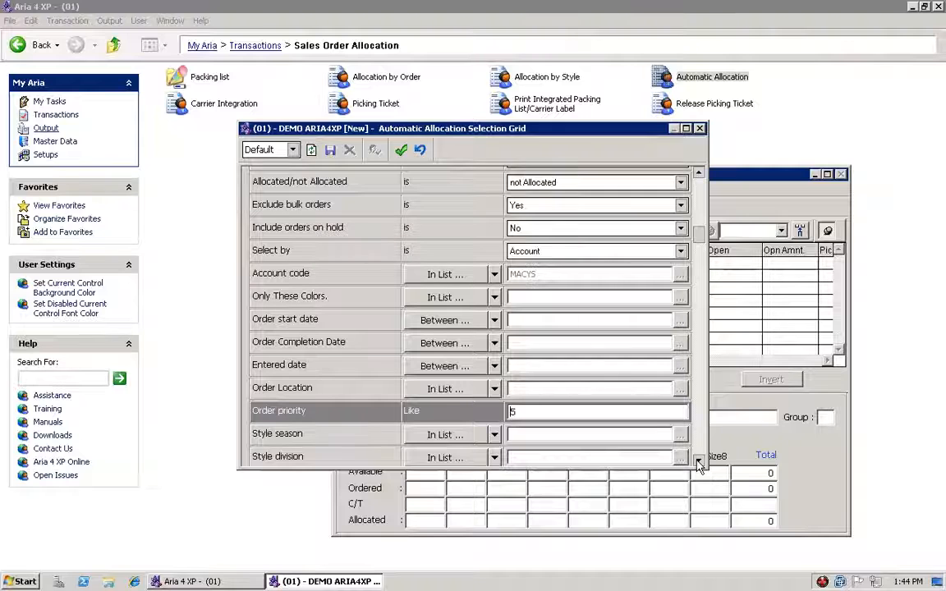
pyautogui.click(698, 461)
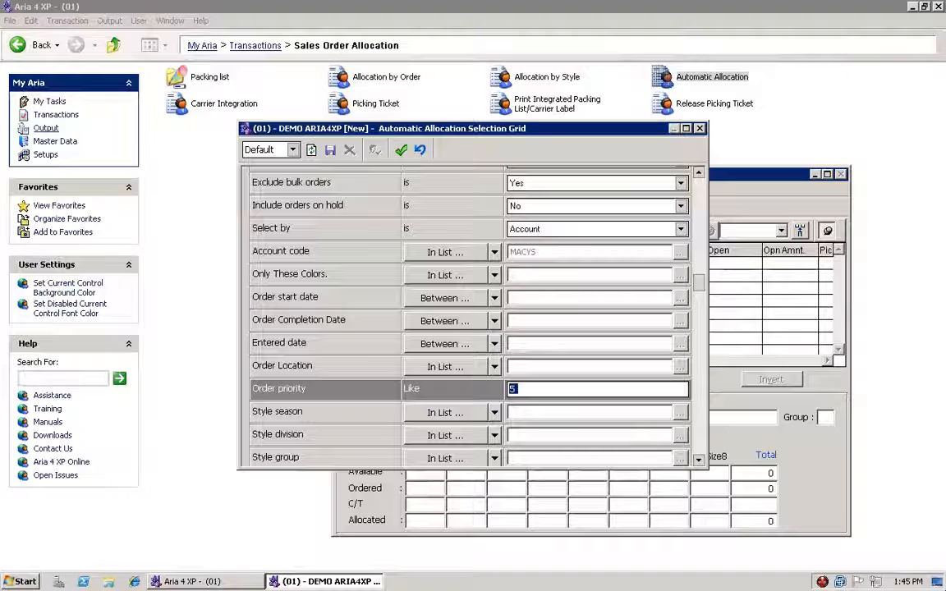
pyautogui.write('1')
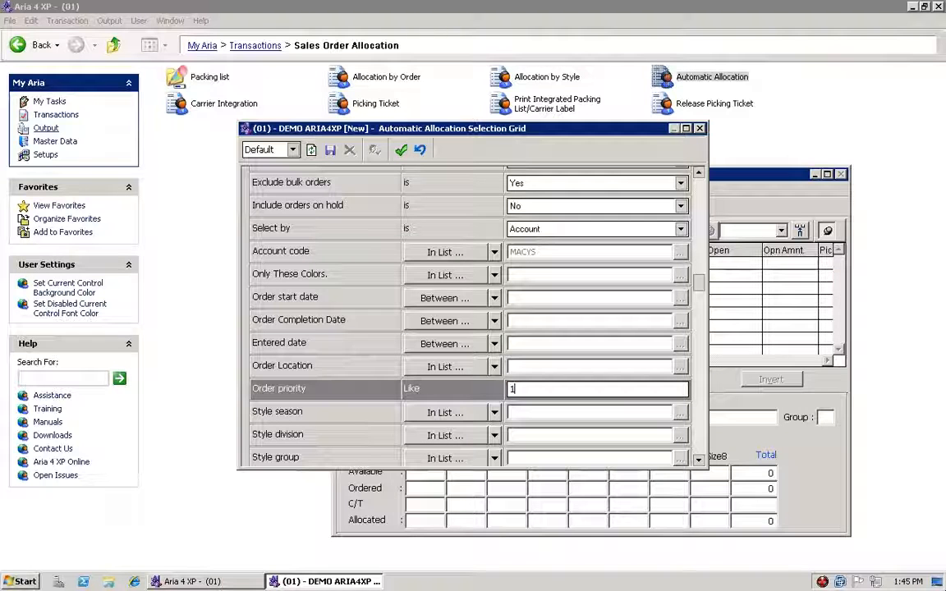
# Set the order priority filter of the automatic allocation to 5.
pyautogui.write('5')
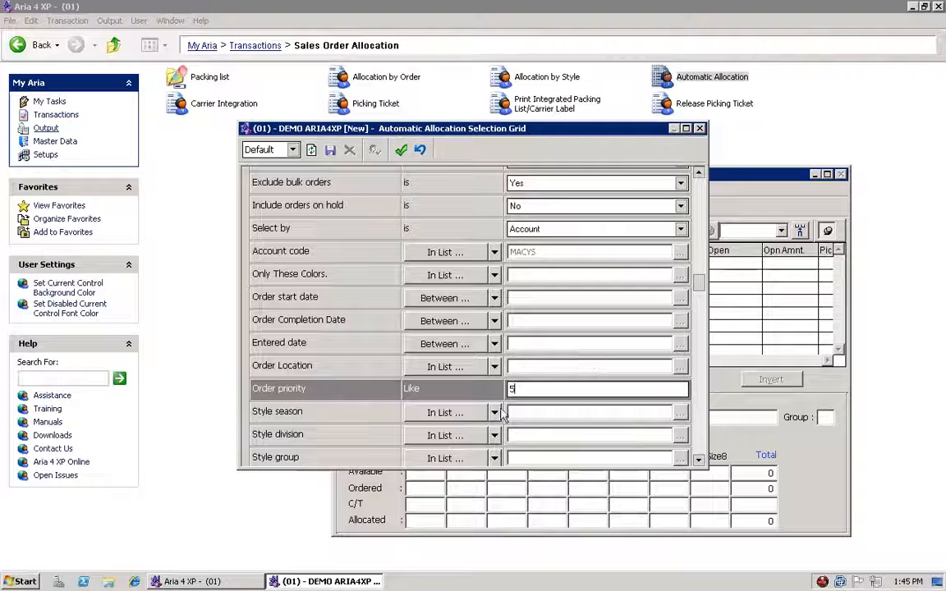
pyautogui.moveTo(524, 391); pyautogui.dragTo(507, 392)
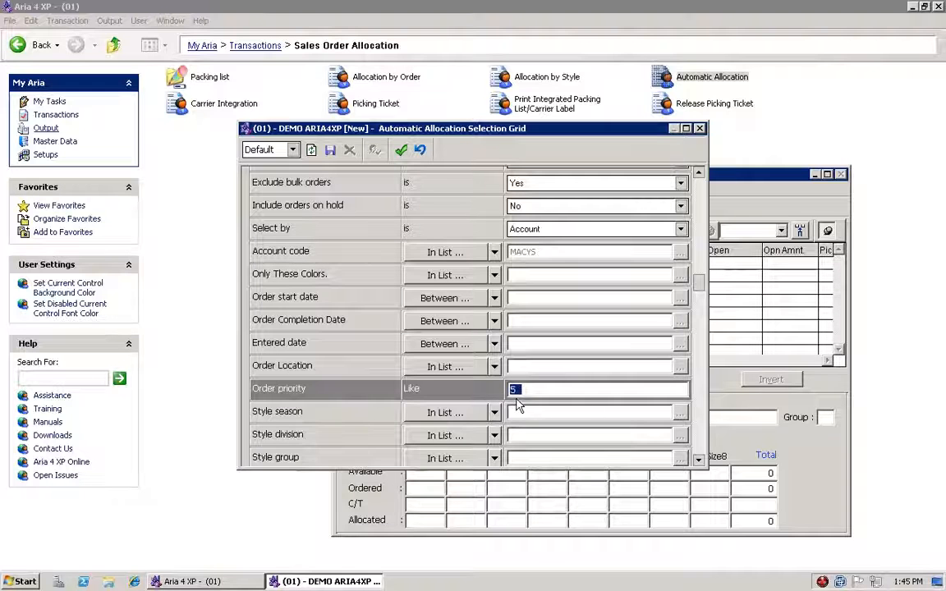
pyautogui.click(411, 420)
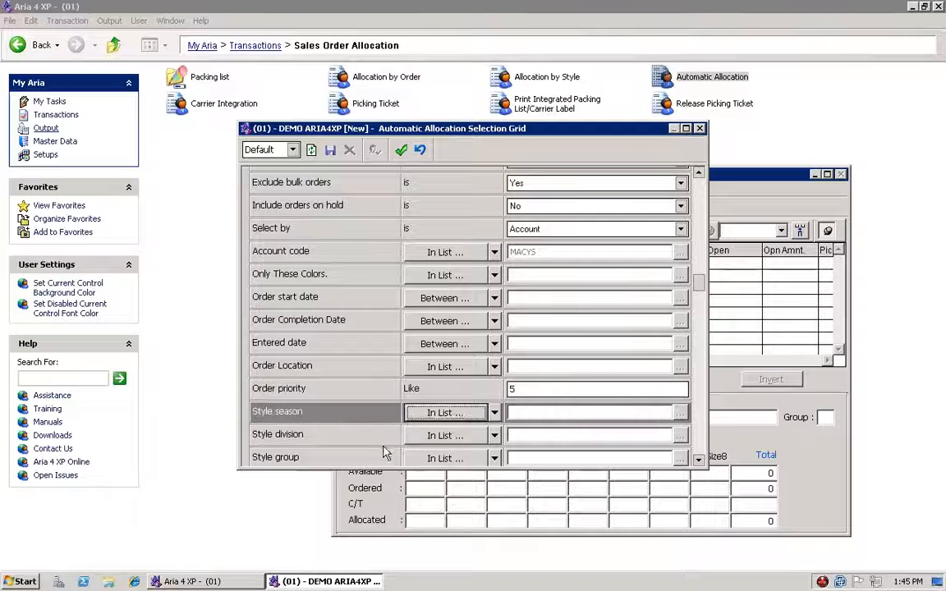
# Try to retrieve the MACYS orders with the chosen automatic allocation filters, and close the Automatic Allocation window.
pyautogui.doubleClick(698, 460)
pyautogui.click(699, 460)
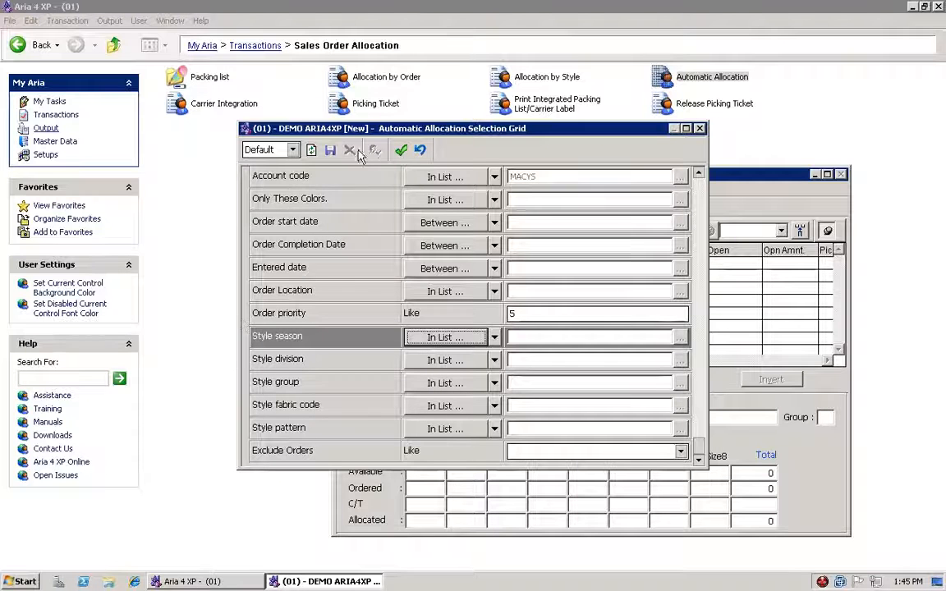
pyautogui.click(400, 149)
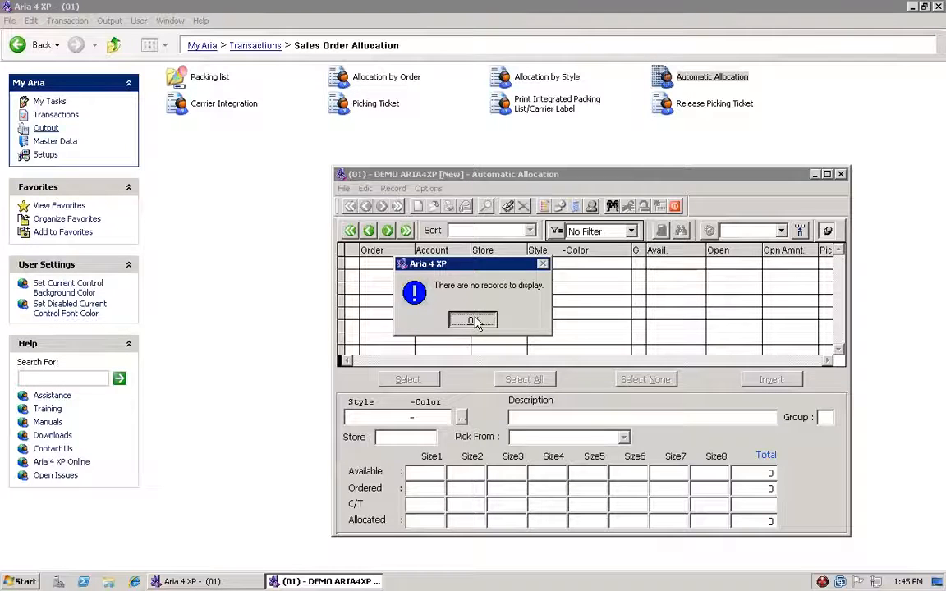
pyautogui.click(474, 321)
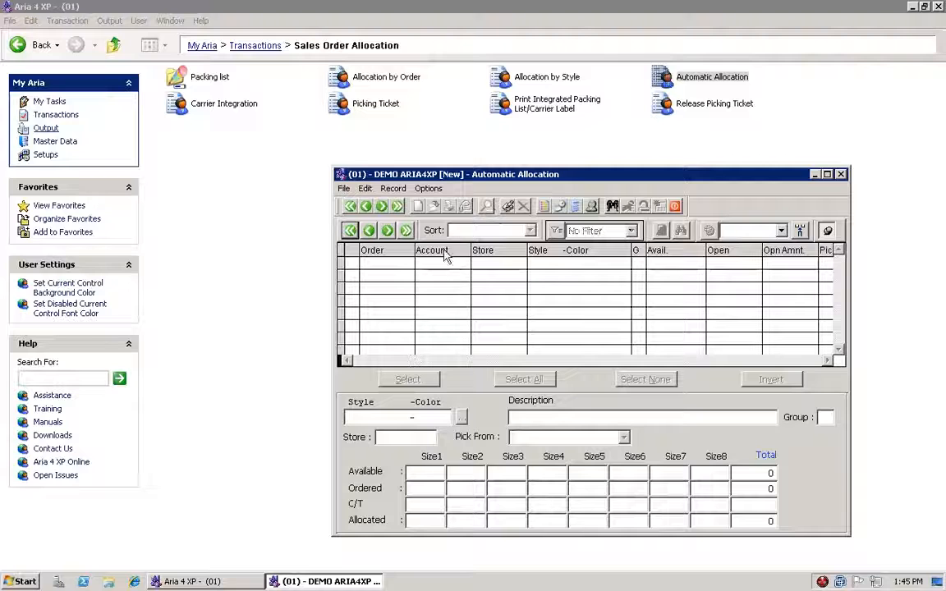
pyautogui.click(676, 207)
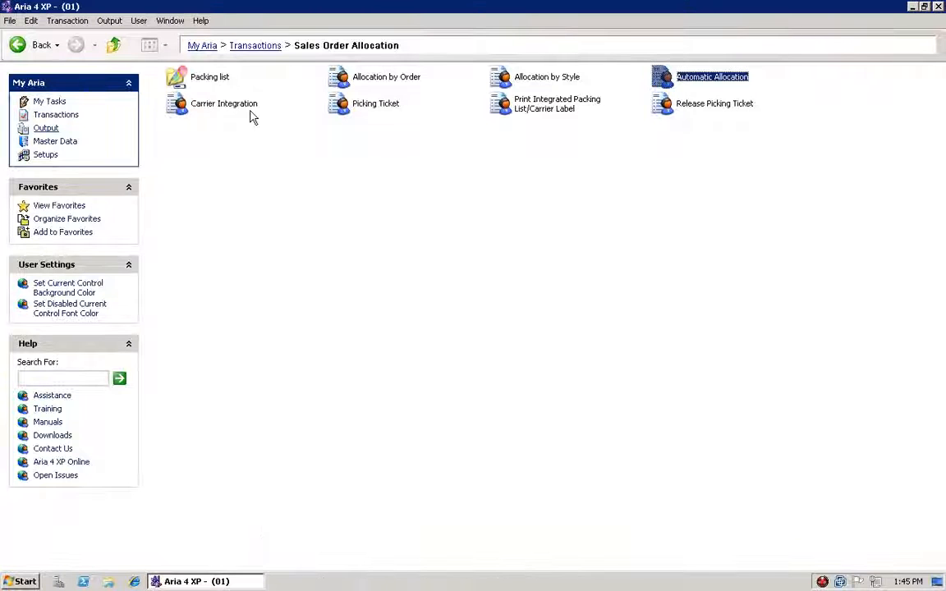
pyautogui.doubleClick(672, 80)
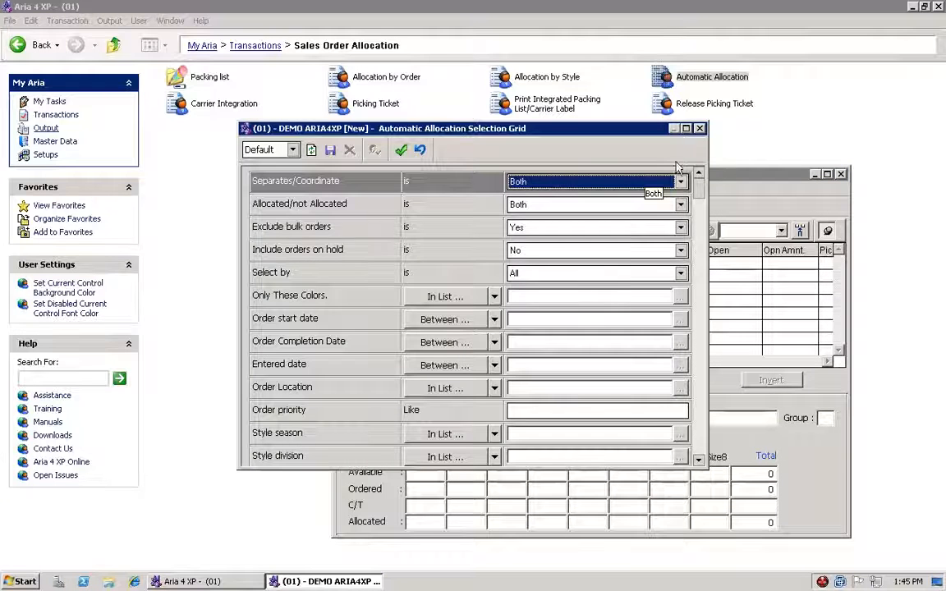
pyautogui.click(700, 129)
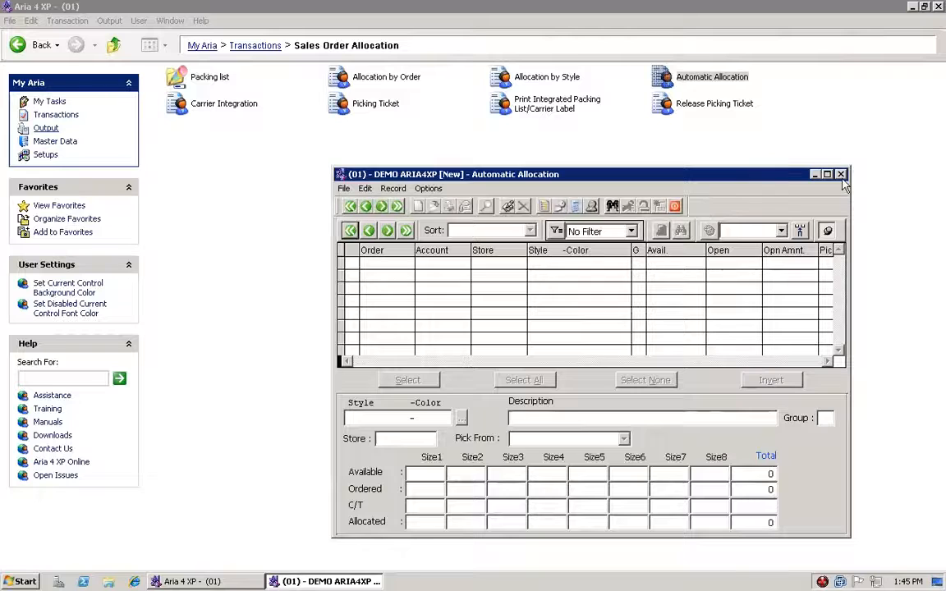
pyautogui.click(841, 175)
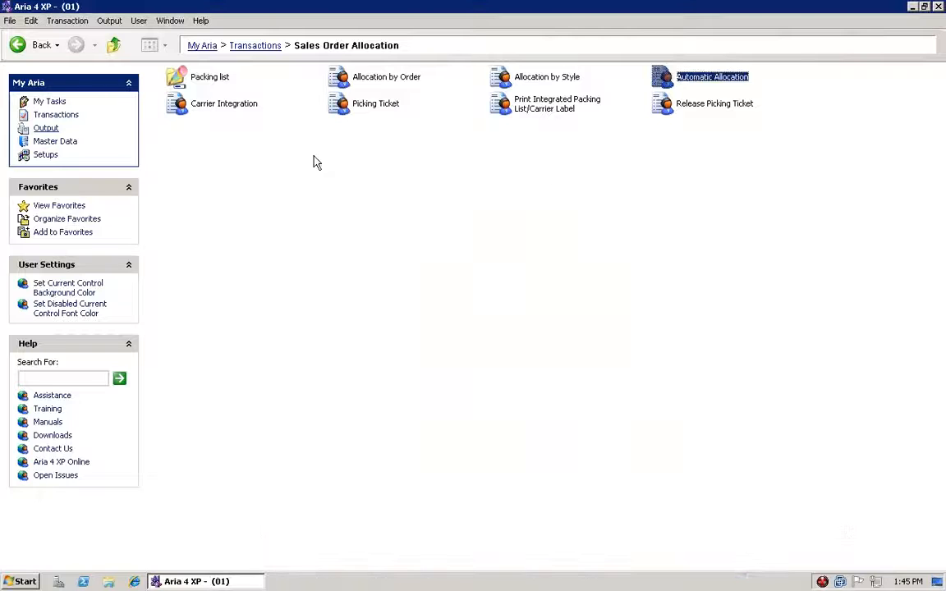
# Look up the existing orders in the Sales Order transaction, widening the Acct column to read each order's status and account code.
pyautogui.click(57, 117)
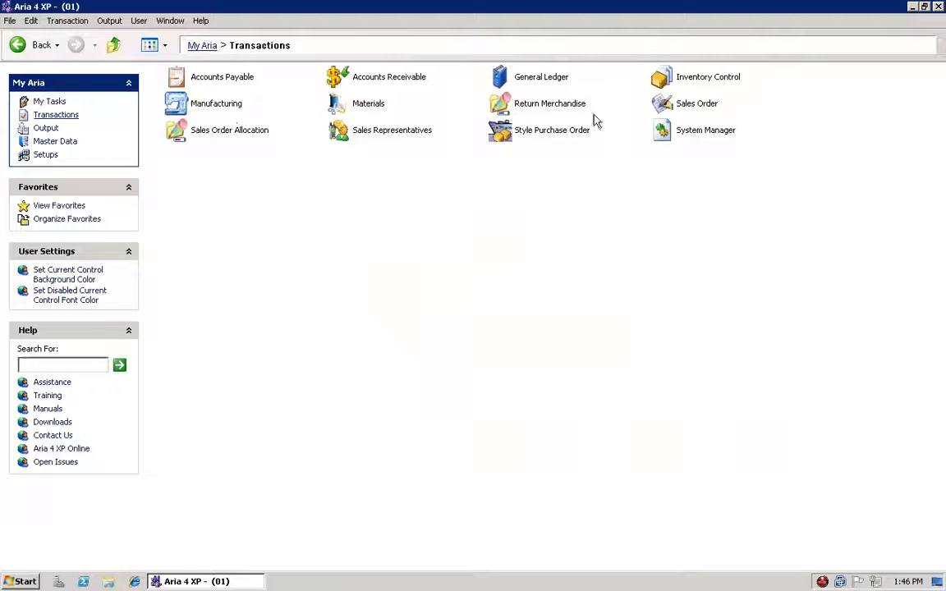
pyautogui.click(690, 104)
pyautogui.click(221, 82)
pyautogui.click(516, 85)
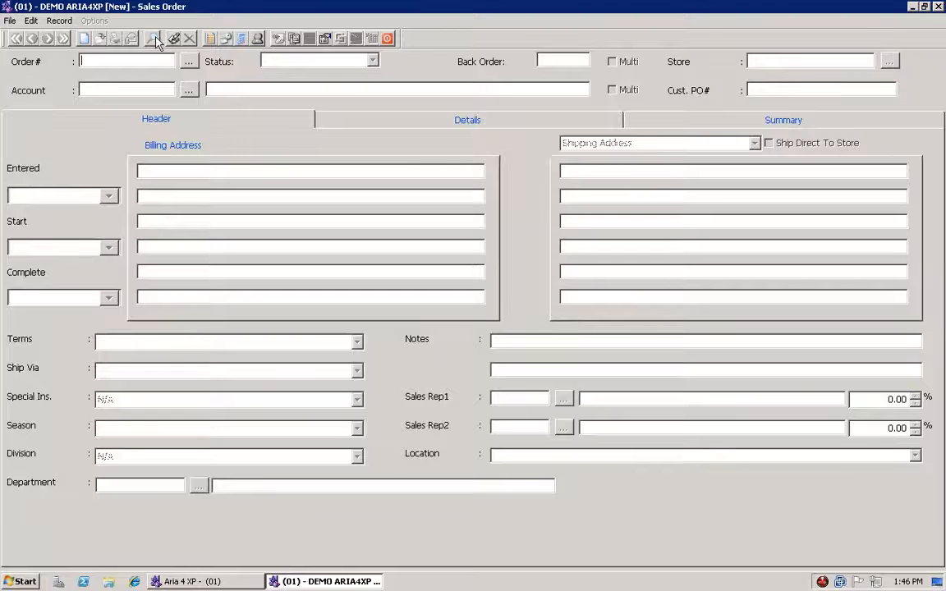
pyautogui.click(189, 62)
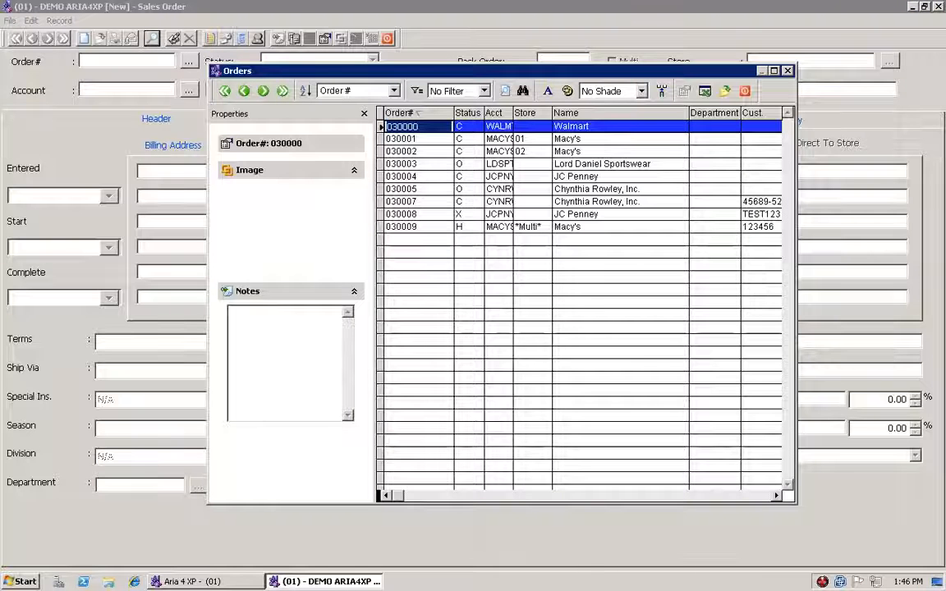
pyautogui.click(513, 202)
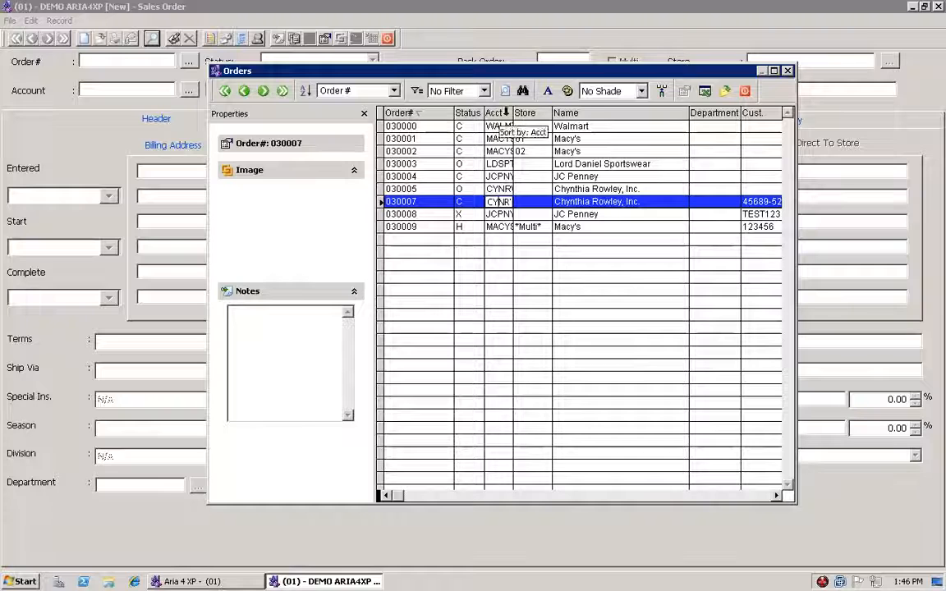
pyautogui.moveTo(513, 111)
pyautogui.mouseDown()
pyautogui.moveTo(559, 122)
pyautogui.moveTo(531, 112)
pyautogui.mouseUp()
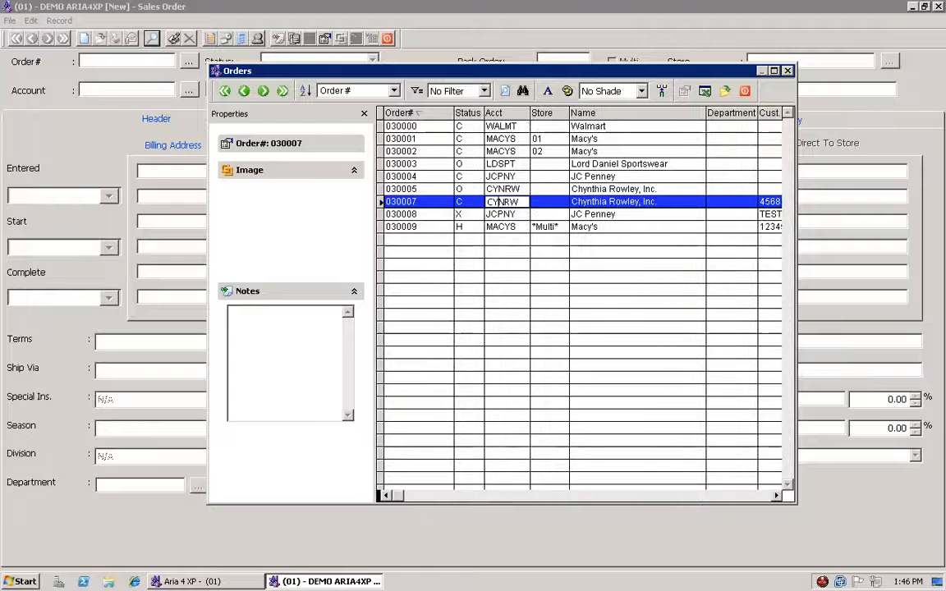
pyautogui.press('Escape')
pyautogui.press('Escape')
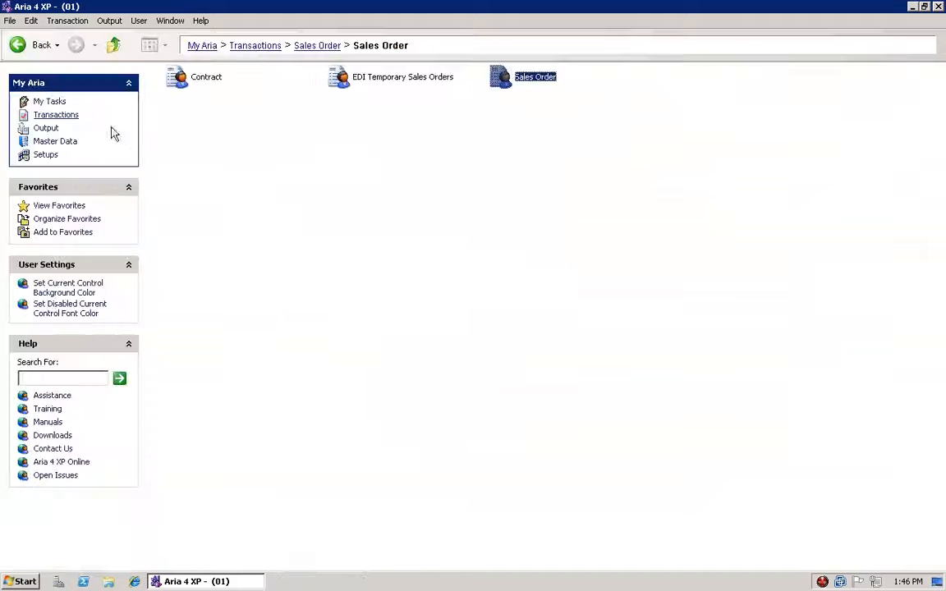
# Return to the Sales Order Allocation transactions and open Automatic Allocation.
pyautogui.click(71, 119)
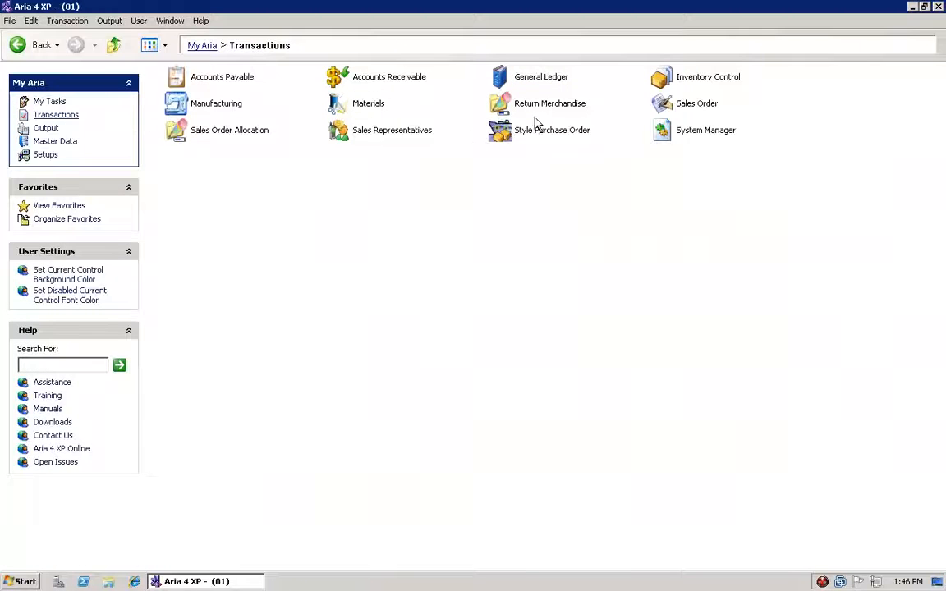
pyautogui.click(358, 135)
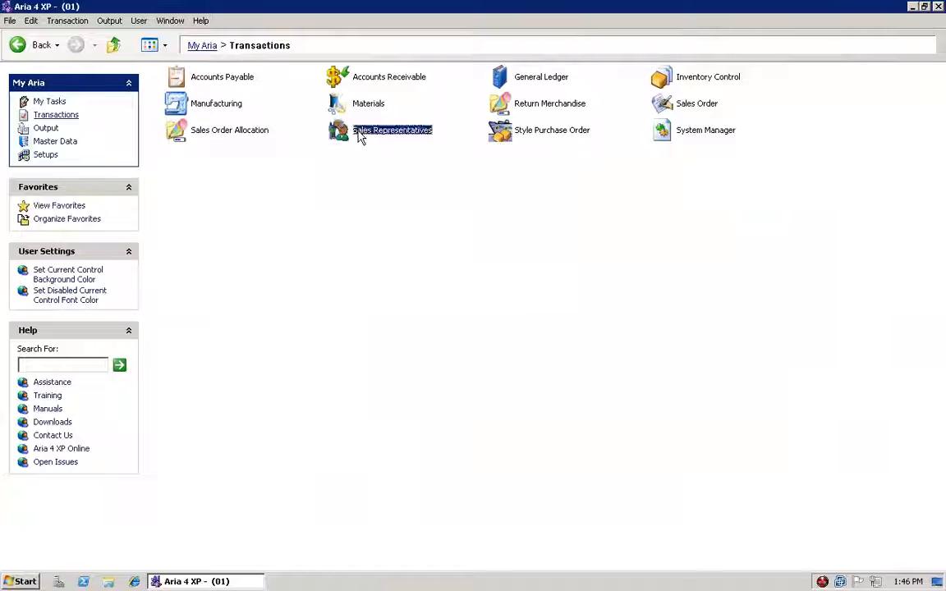
pyautogui.doubleClick(232, 136)
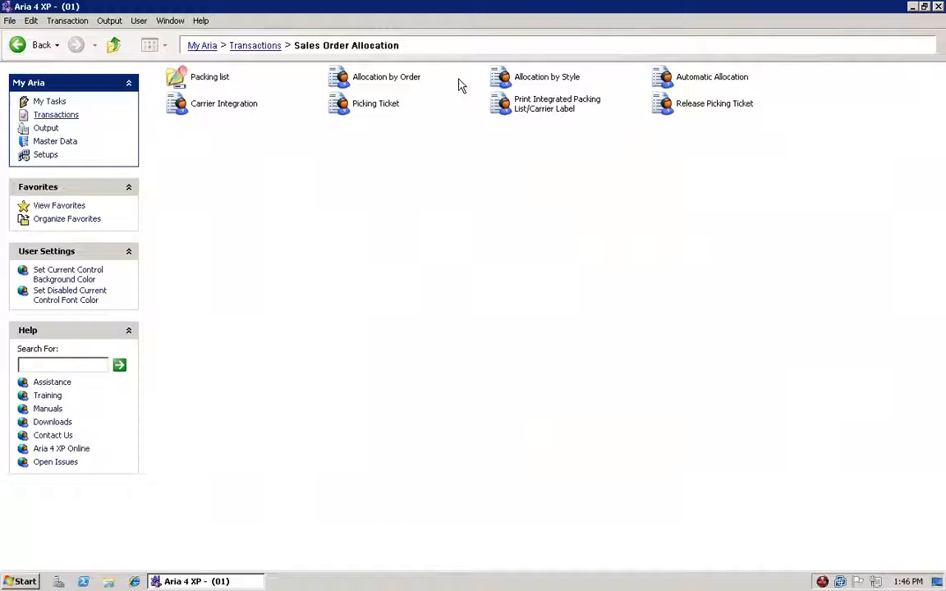
pyautogui.click(672, 82)
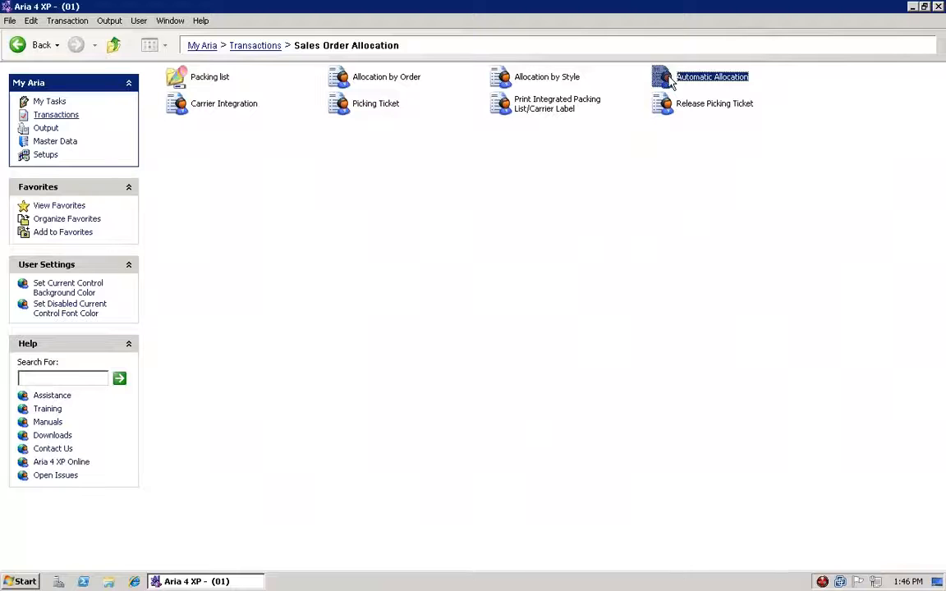
pyautogui.doubleClick(667, 78)
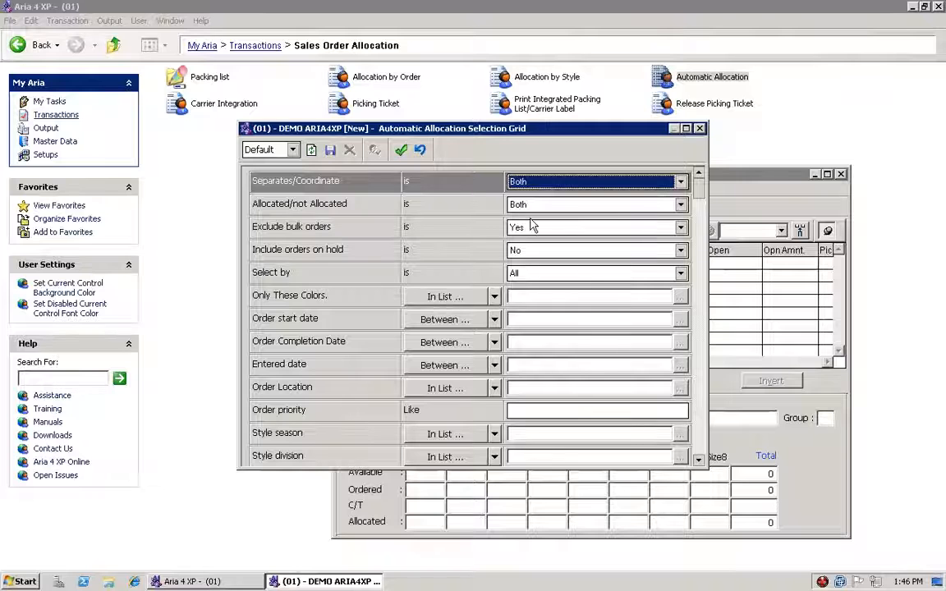
# Select the orders by Account and restrict the account code to CYNRW.
pyautogui.click(513, 273)
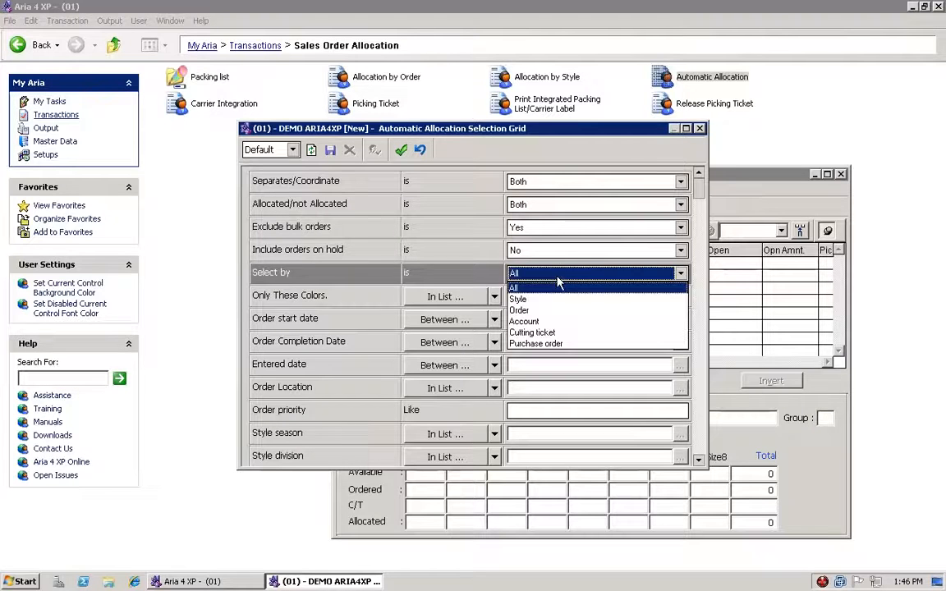
pyautogui.click(525, 322)
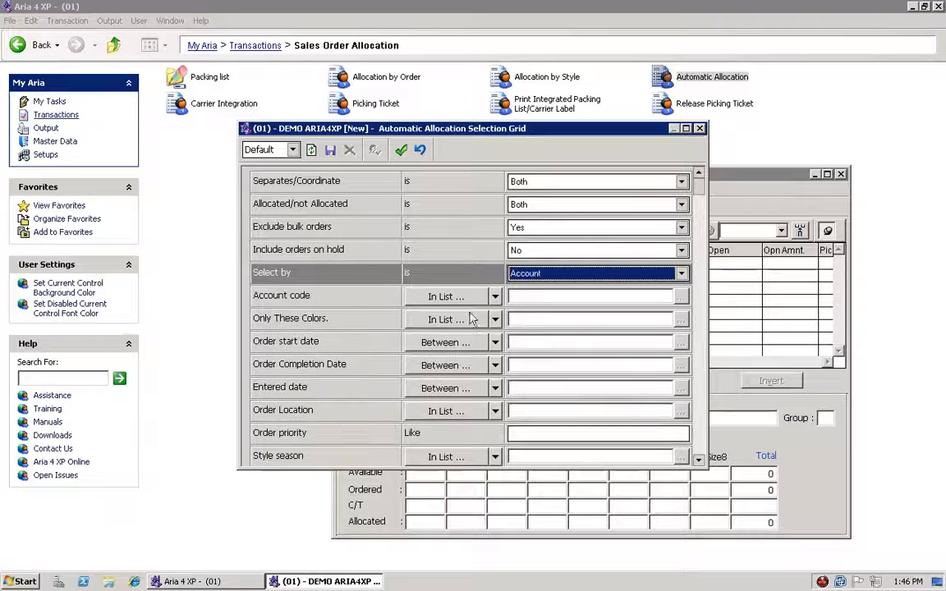
pyautogui.click(433, 296)
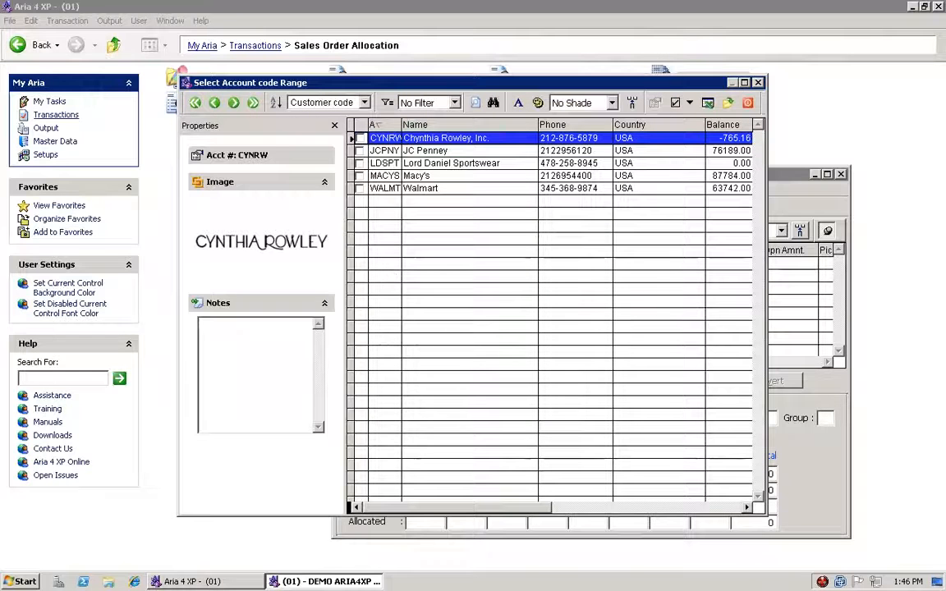
pyautogui.click(361, 139)
pyautogui.click(728, 103)
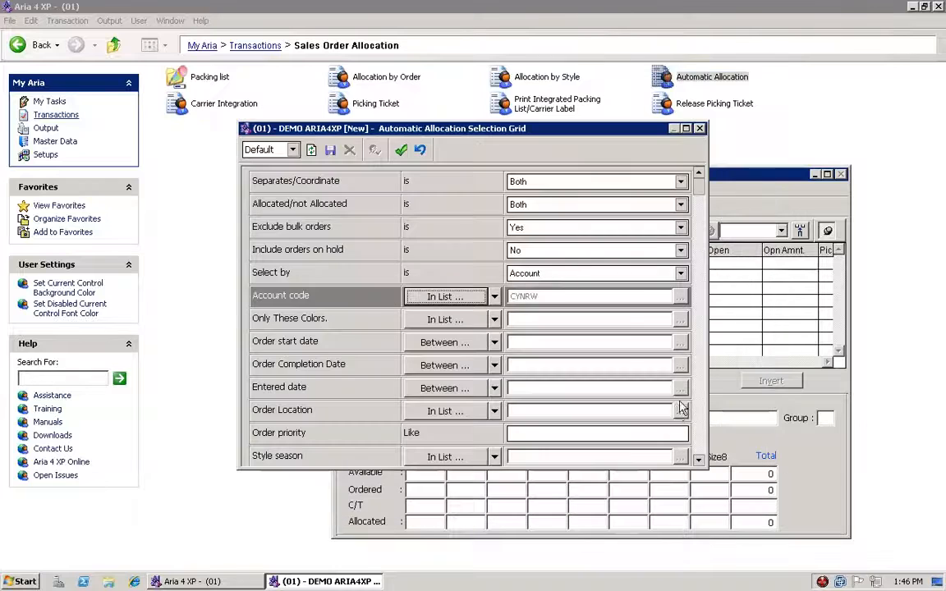
# Apply the automatic allocation selection without further filters and agree to allocate now.
pyautogui.click(698, 461)
pyautogui.click(698, 460)
pyautogui.click(698, 461)
pyautogui.click(699, 461)
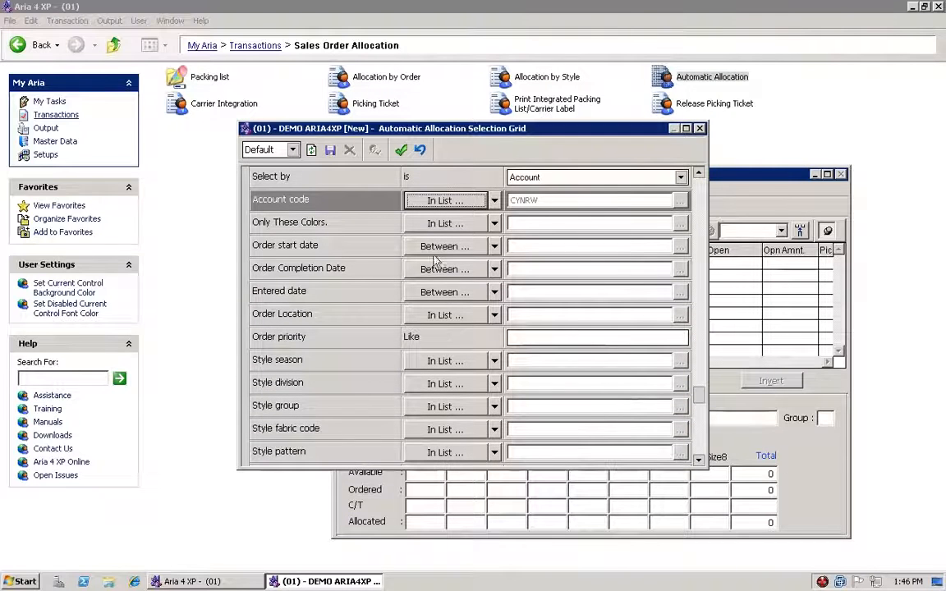
pyautogui.click(419, 249)
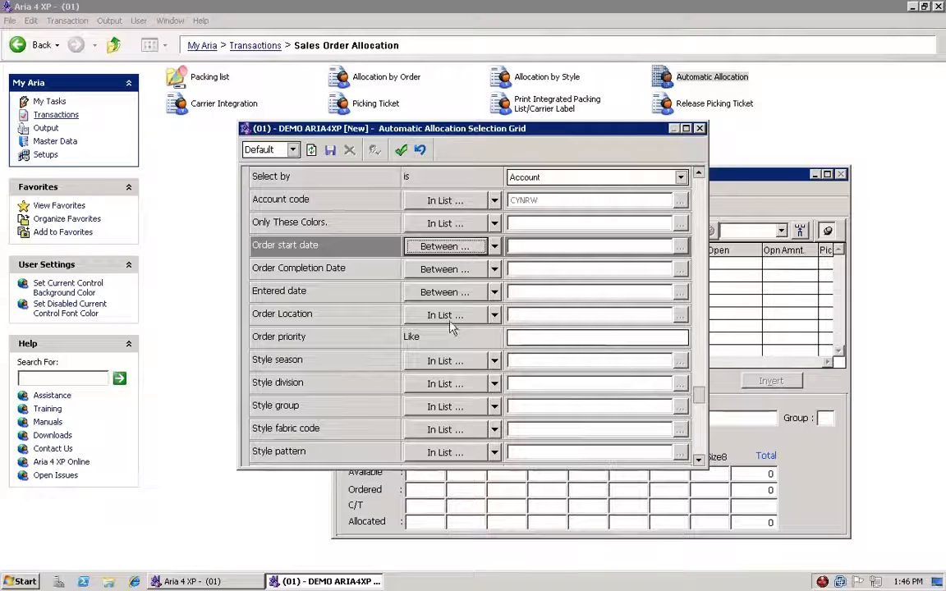
pyautogui.click(399, 150)
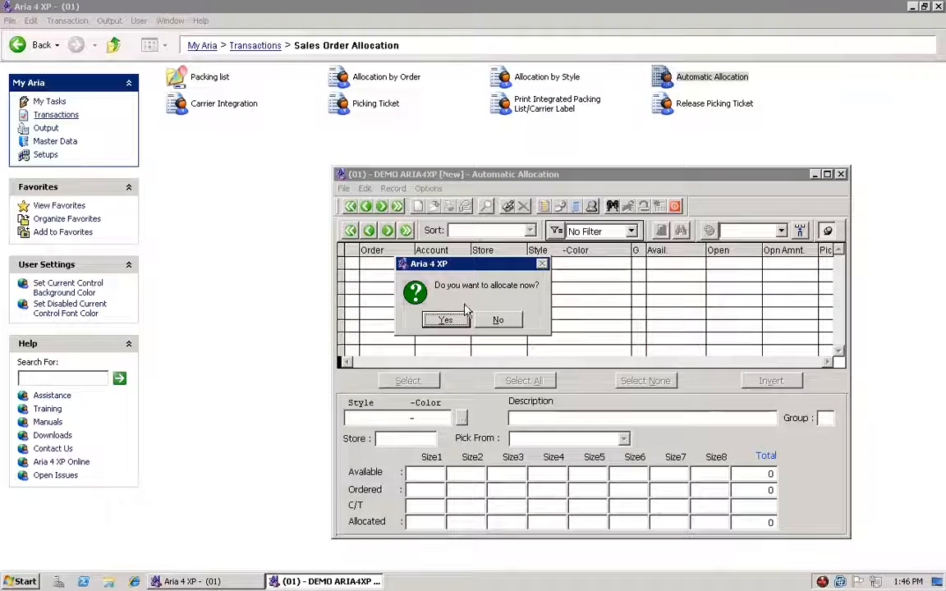
pyautogui.click(445, 320)
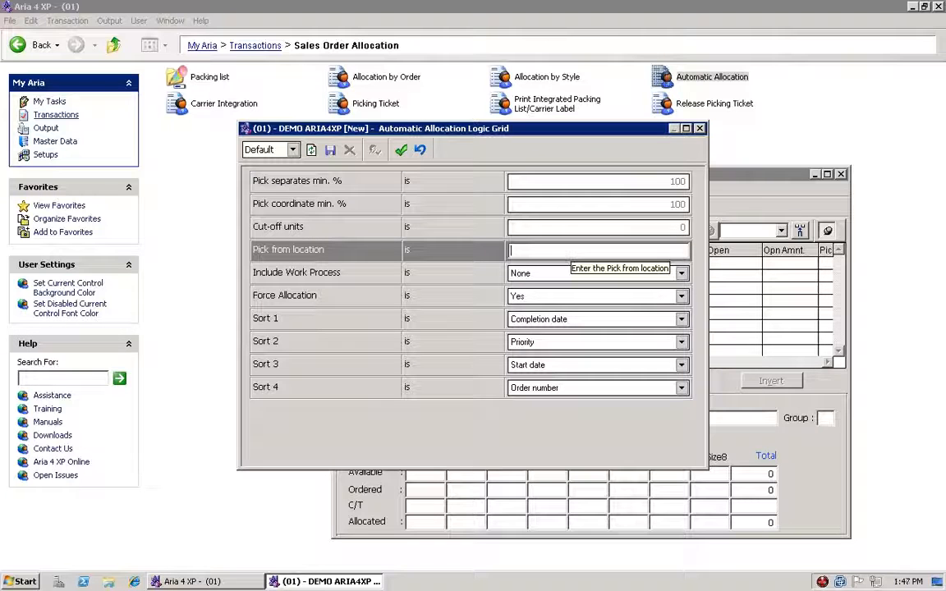
# Set the pick from location in the allocation logic to MAIN, chosen from the list of locations.
pyautogui.write('?')
pyautogui.press('Return')
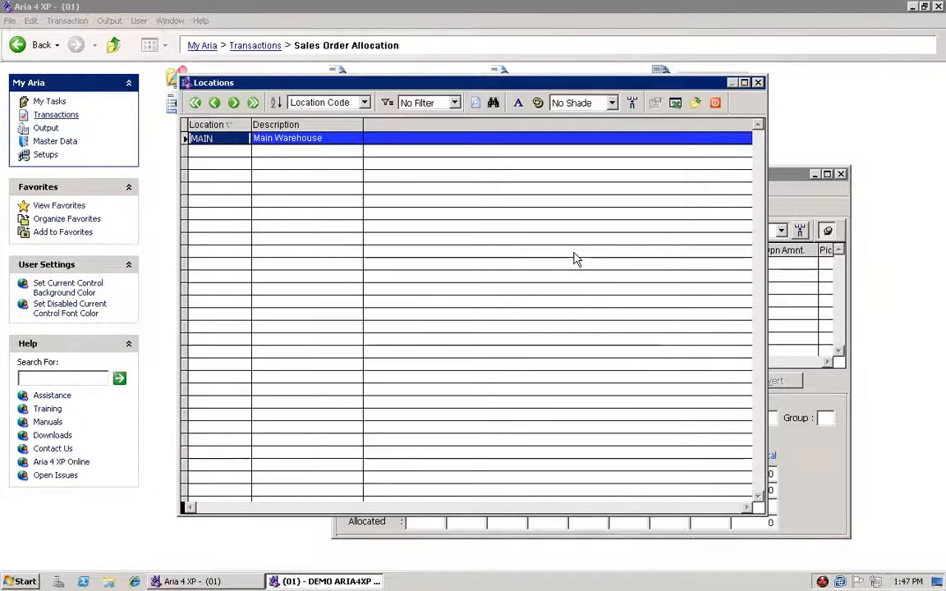
pyautogui.press('Return')
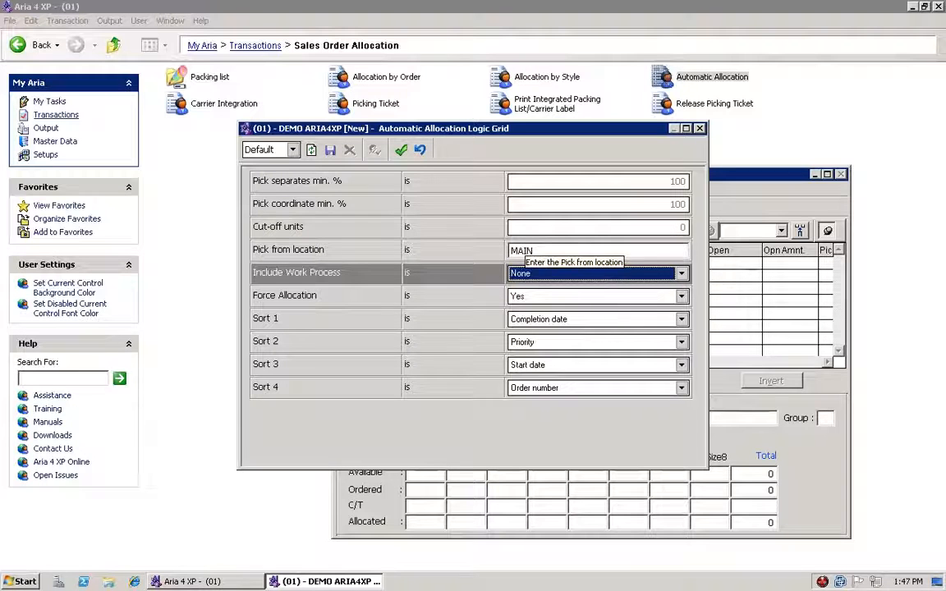
pyautogui.click(492, 240)
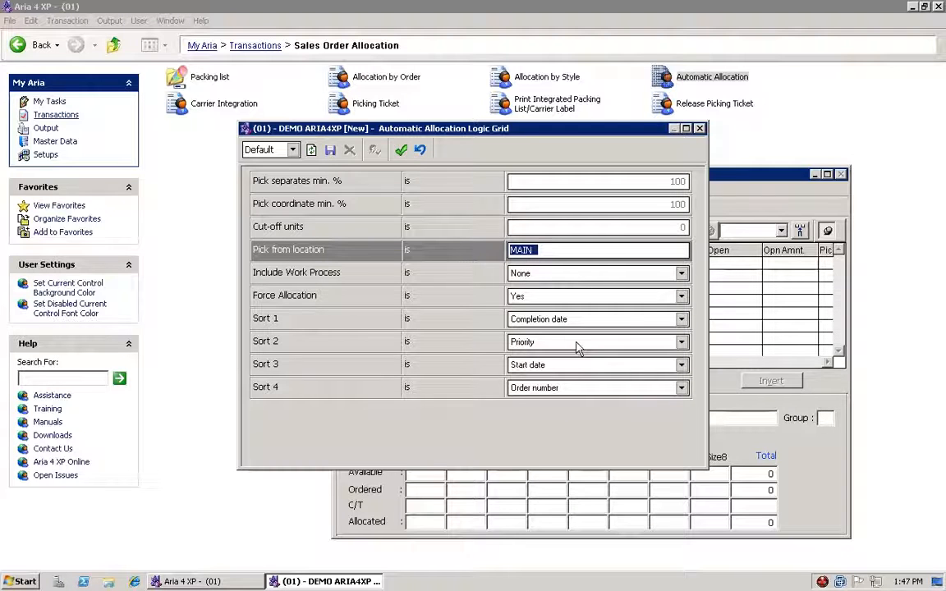
# Review the sorting options for Sort 1 of the allocation logic and keep Completion date.
pyautogui.click(563, 321)
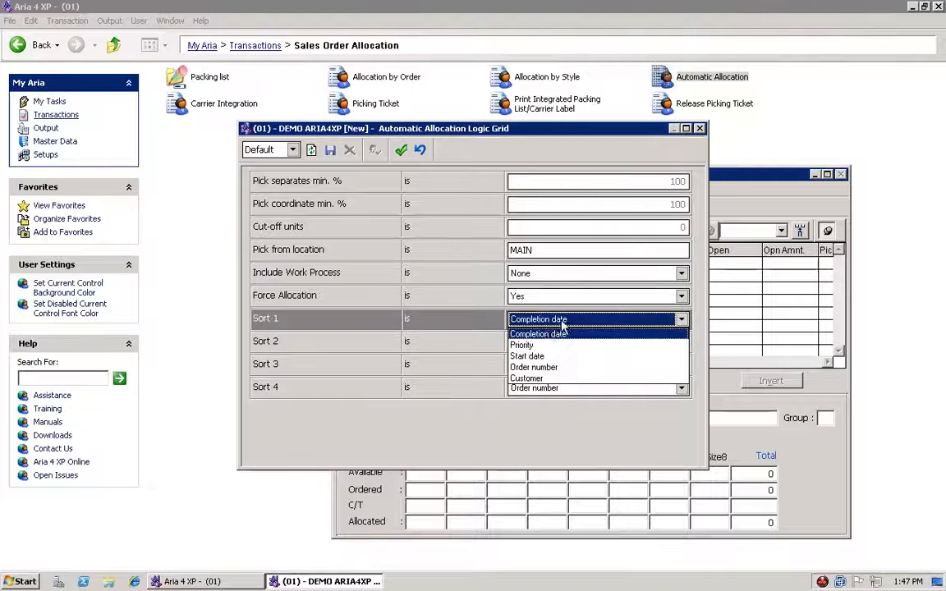
pyautogui.click(545, 339)
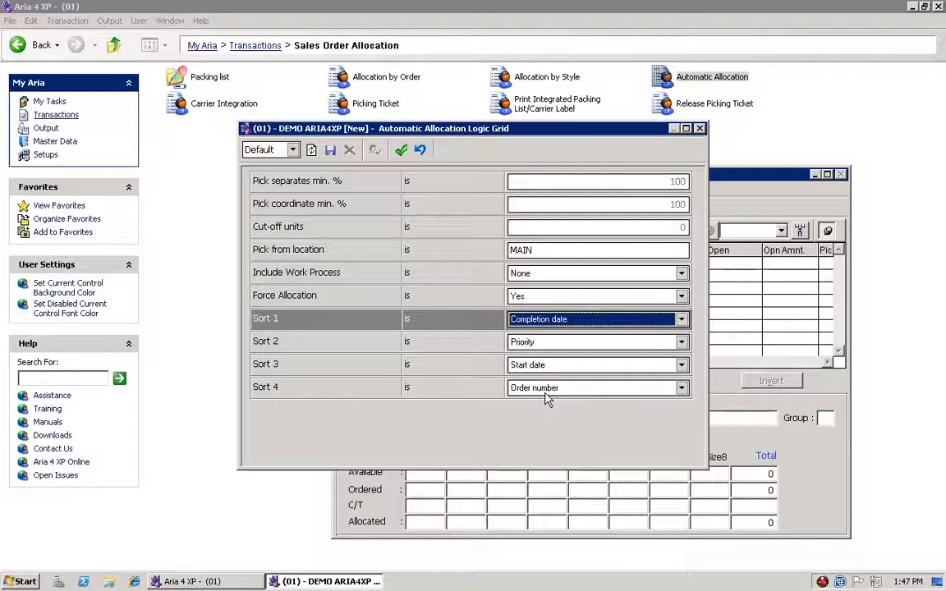
pyautogui.click(552, 321)
pyautogui.click(555, 336)
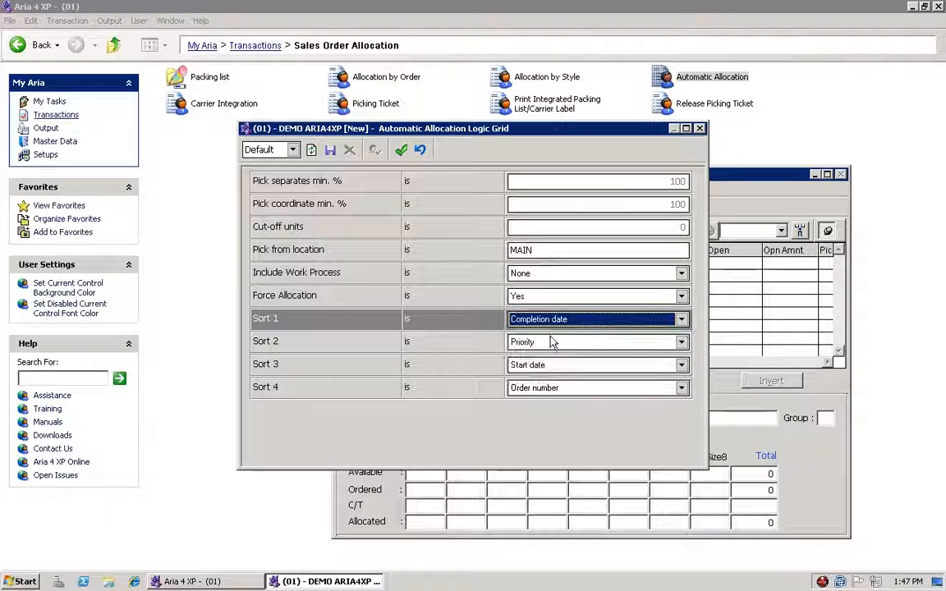
# Keep Priority for Sort 2, Start date for Sort 3 and Completion date for Sort 1, and accept the allocation logic.
pyautogui.click(552, 344)
pyautogui.click(552, 366)
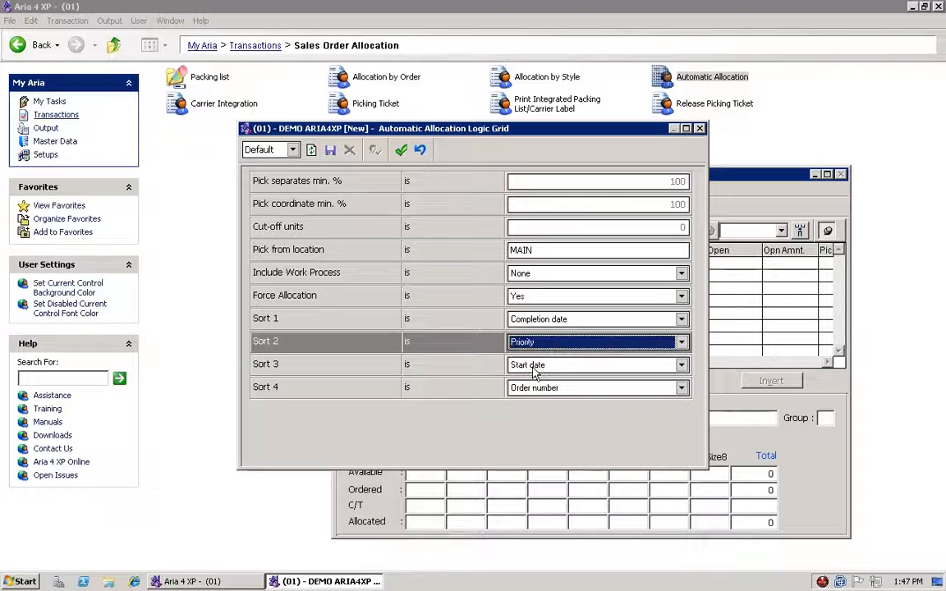
pyautogui.click(572, 367)
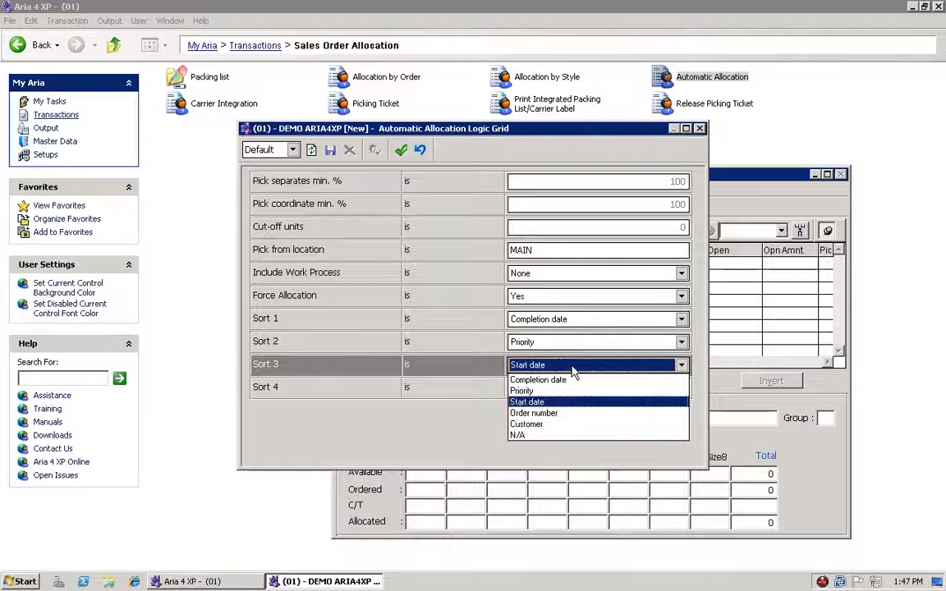
pyautogui.click(534, 402)
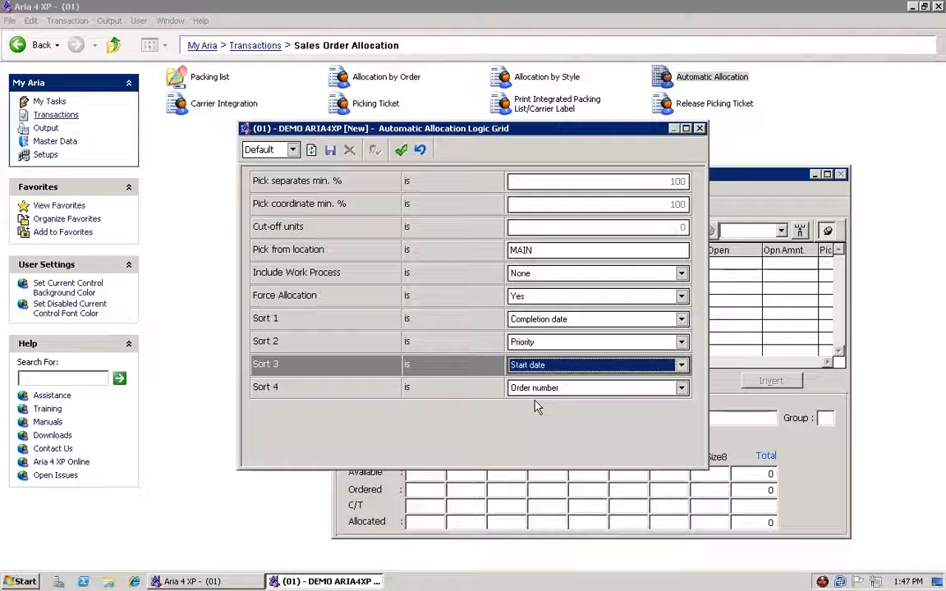
pyautogui.click(546, 322)
pyautogui.click(537, 336)
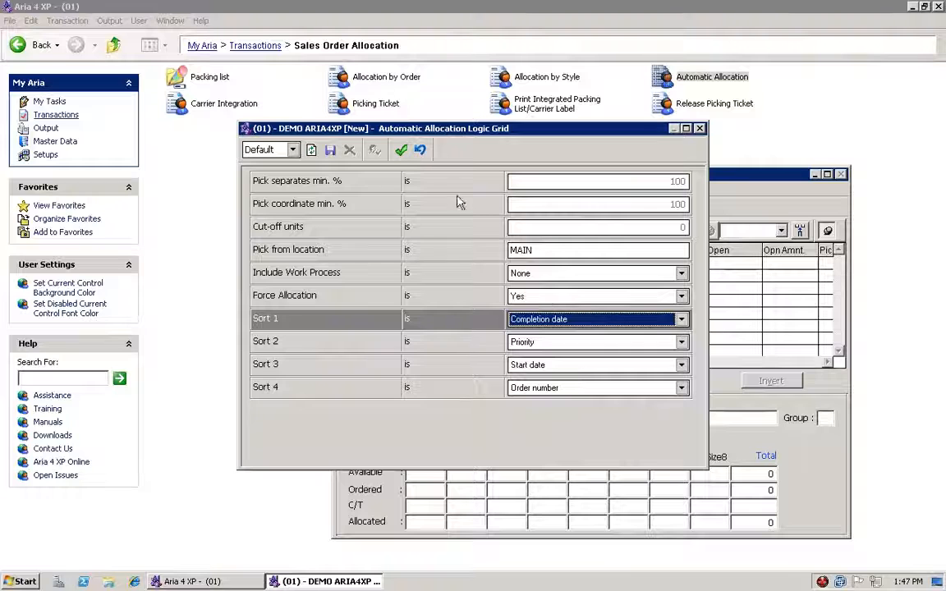
pyautogui.click(402, 152)
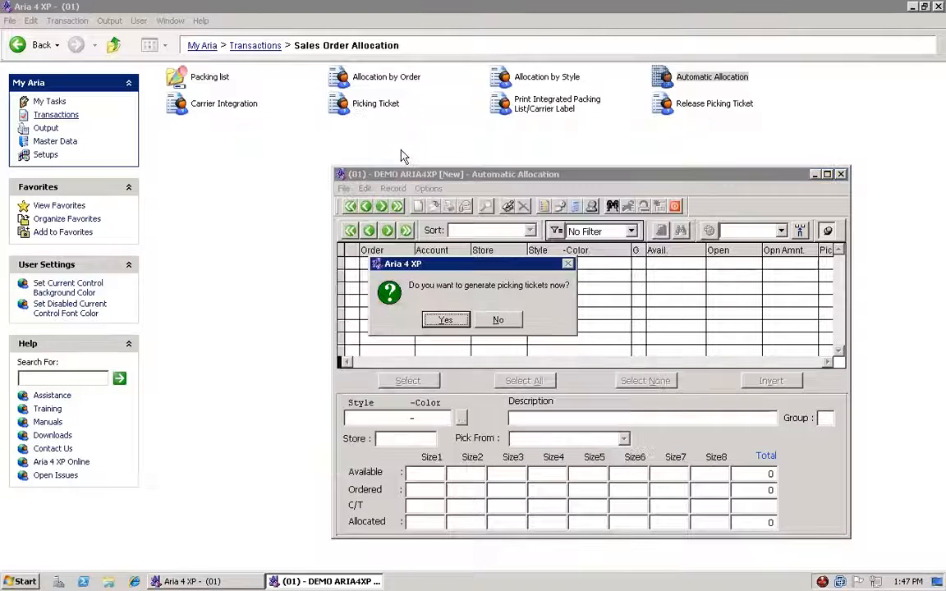
# Agree to generate picking tickets now, with Generate New P/T No. set to Yes, and run the allocation.
pyautogui.click(442, 321)
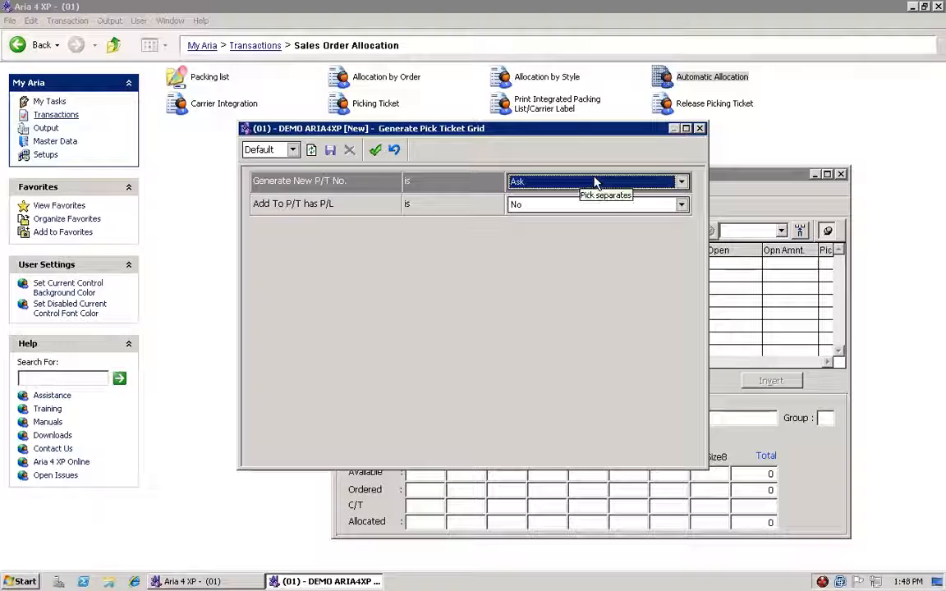
pyautogui.click(539, 184)
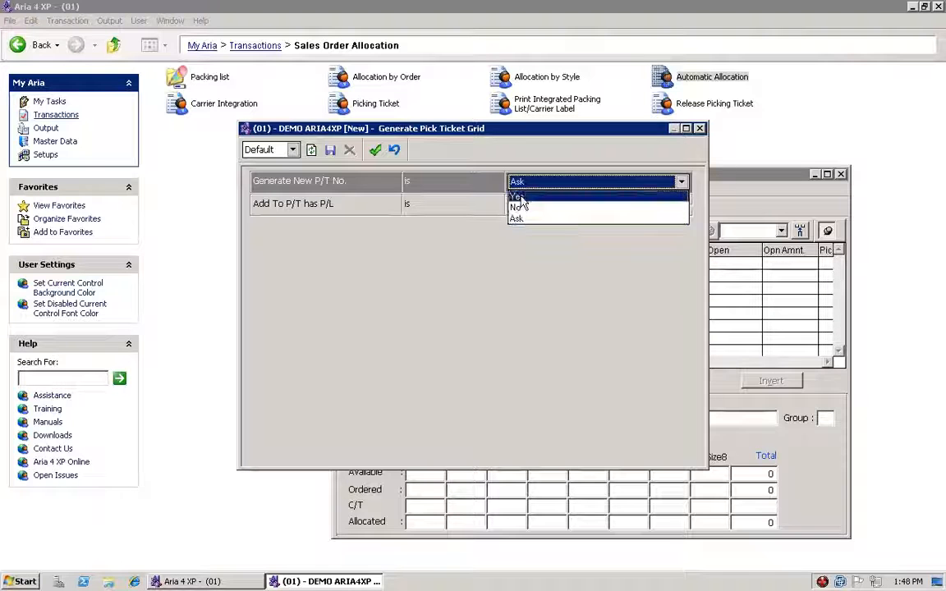
pyautogui.click(521, 197)
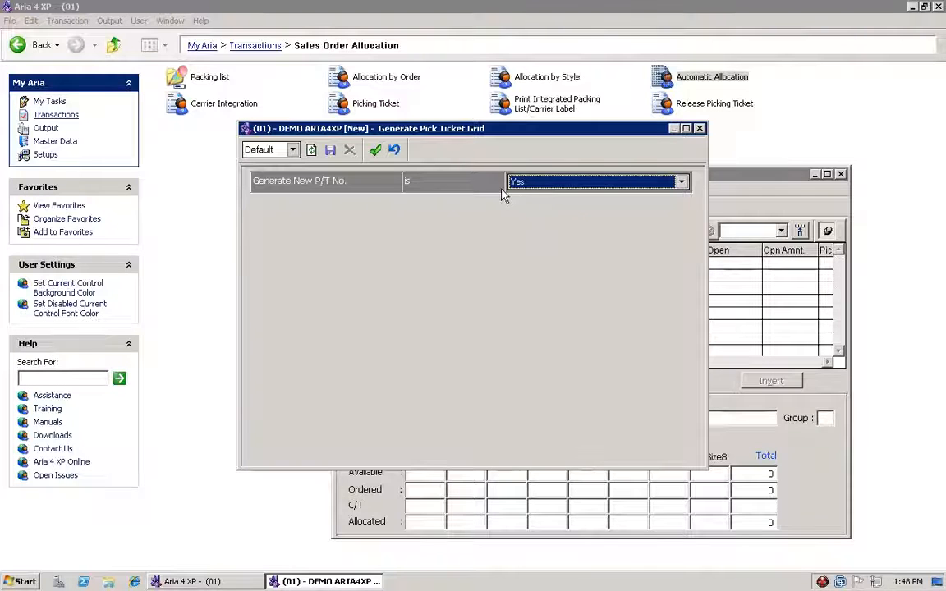
pyautogui.click(520, 181)
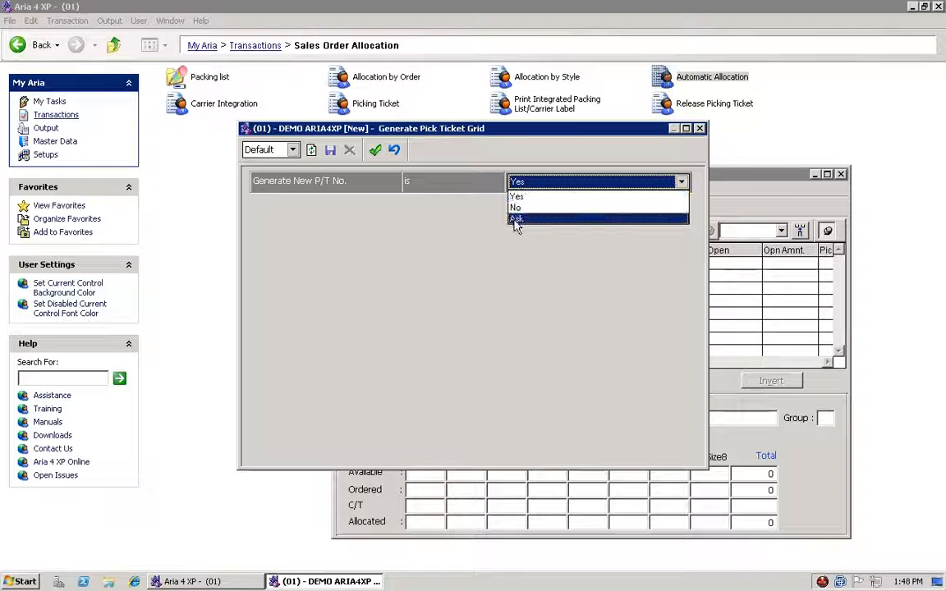
pyautogui.click(516, 220)
pyautogui.click(513, 182)
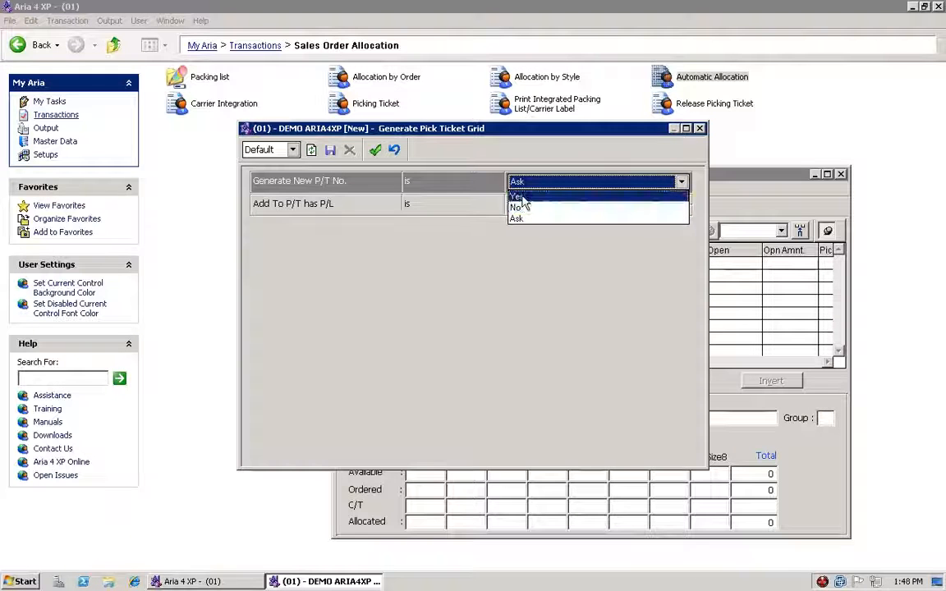
pyautogui.click(521, 198)
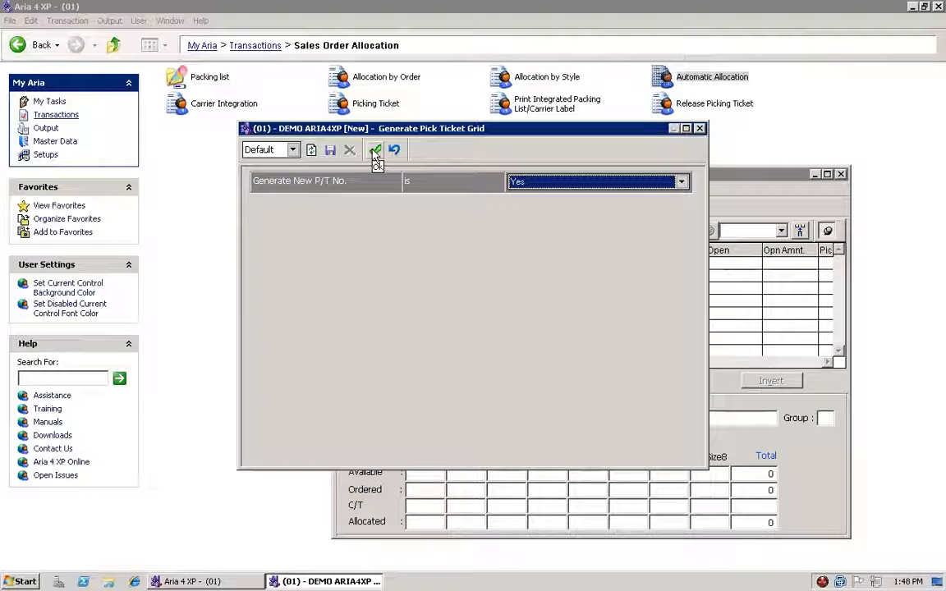
pyautogui.click(375, 155)
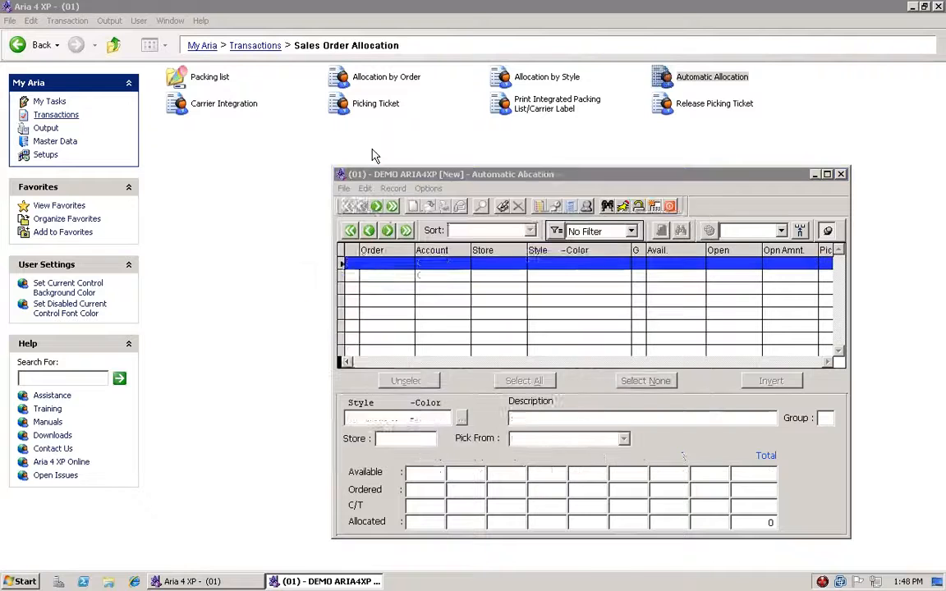
# Reposition the Automatic Allocation window and check the pick ticket and picked quantity of both allocated order lines.
pyautogui.moveTo(397, 178); pyautogui.dragTo(264, 150)
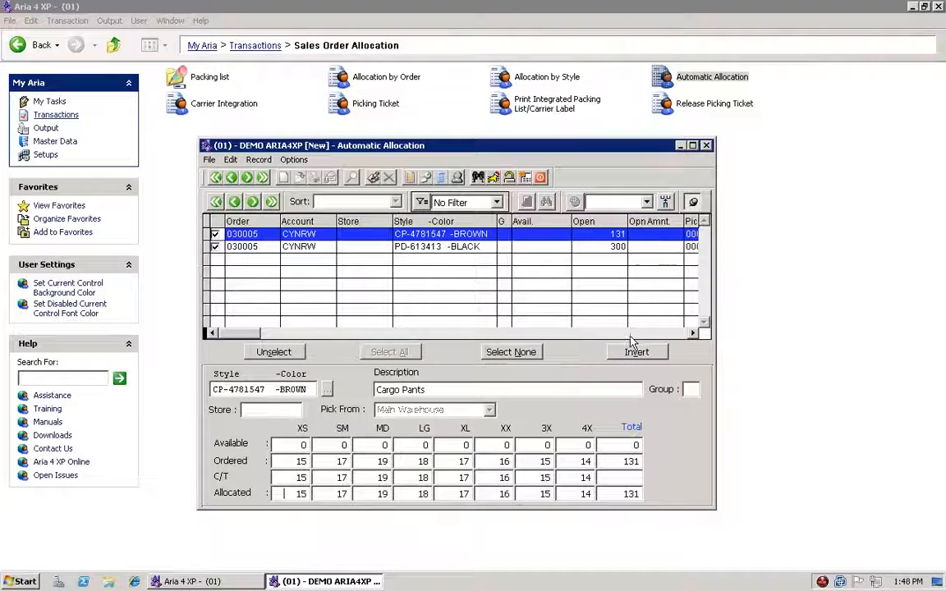
pyautogui.click(632, 333)
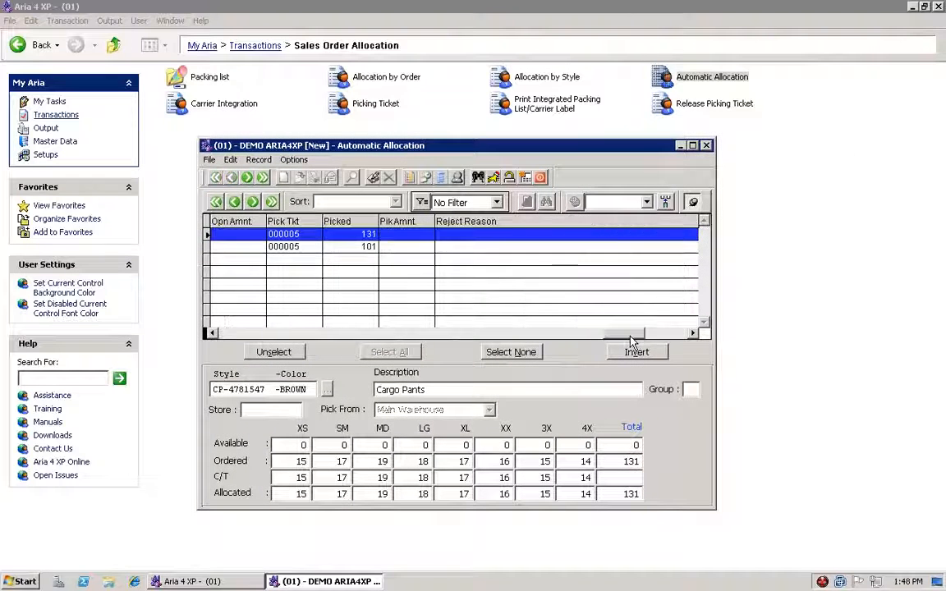
pyautogui.click(298, 246)
pyautogui.press('Up')
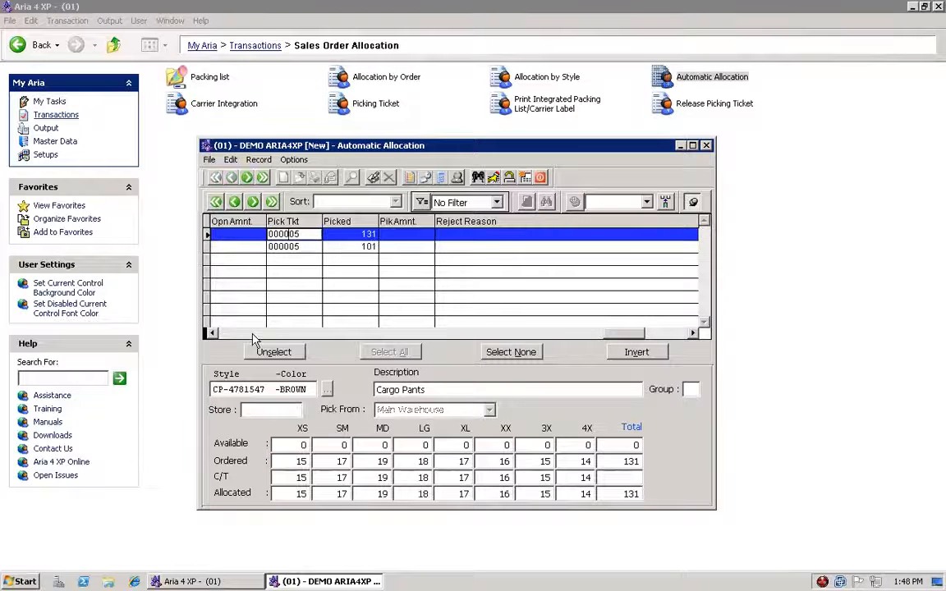
pyautogui.click(254, 333)
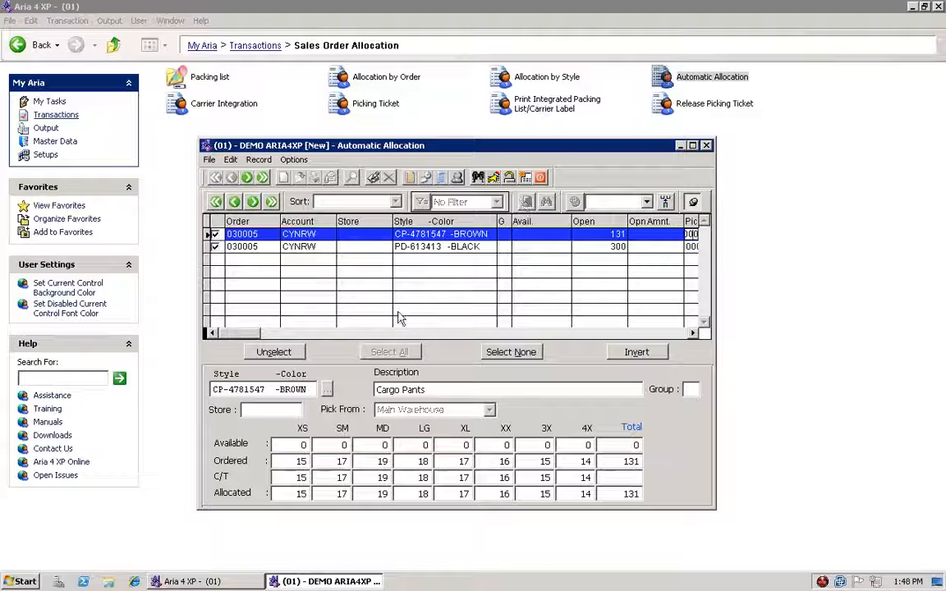
# Compare the allocated quantities by size on the CP-4781547 BROWN line with sizes 2 and 4 of the PD-613413 BLACK line.
pyautogui.click(299, 493)
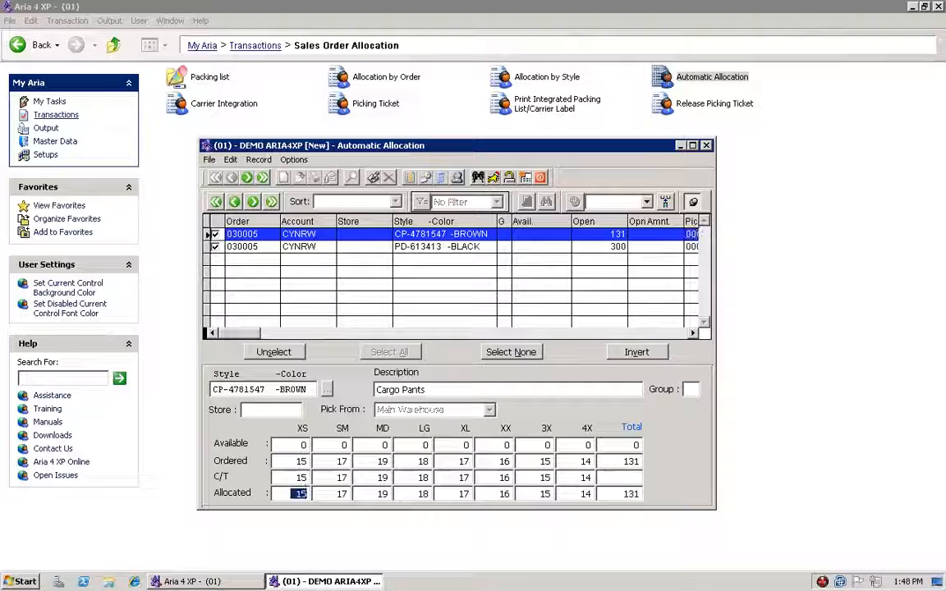
pyautogui.press('Tab')
pyautogui.press('Tab')
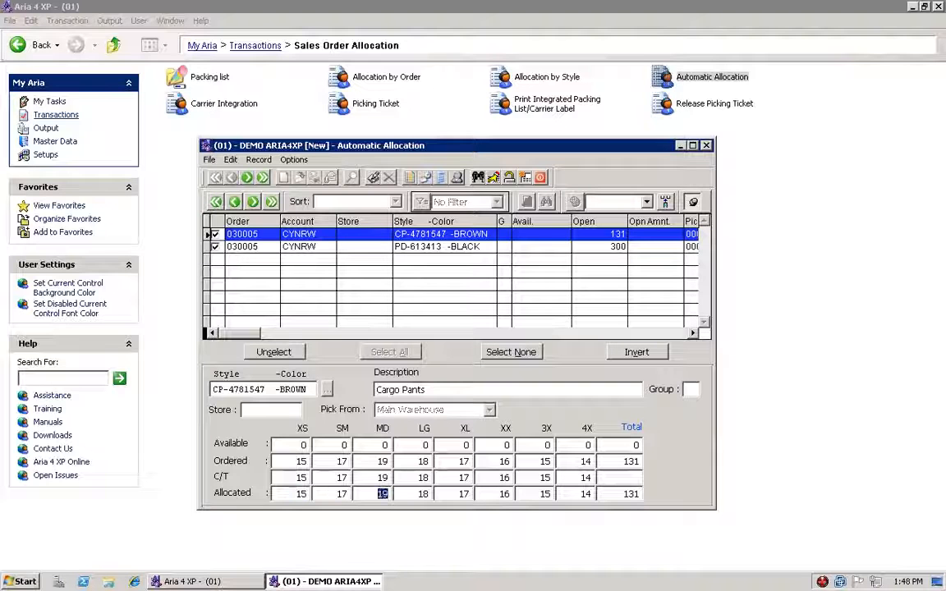
pyautogui.press('Tab')
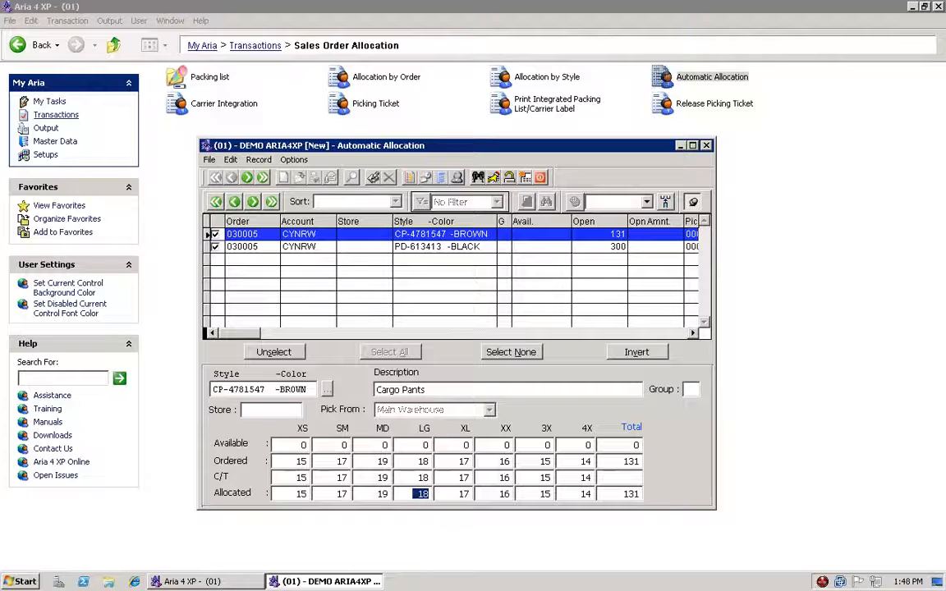
pyautogui.click(311, 245)
pyautogui.click(299, 234)
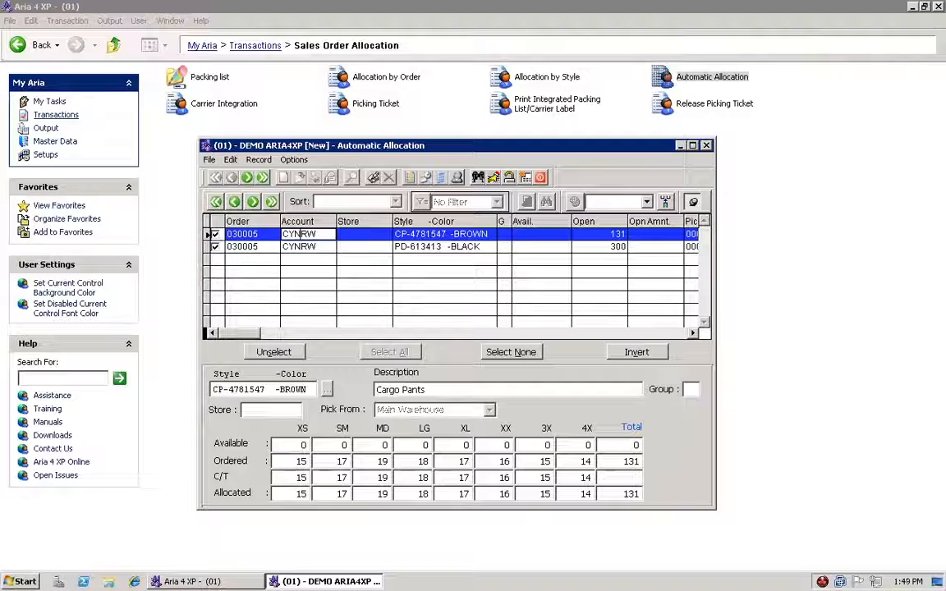
pyautogui.click(301, 247)
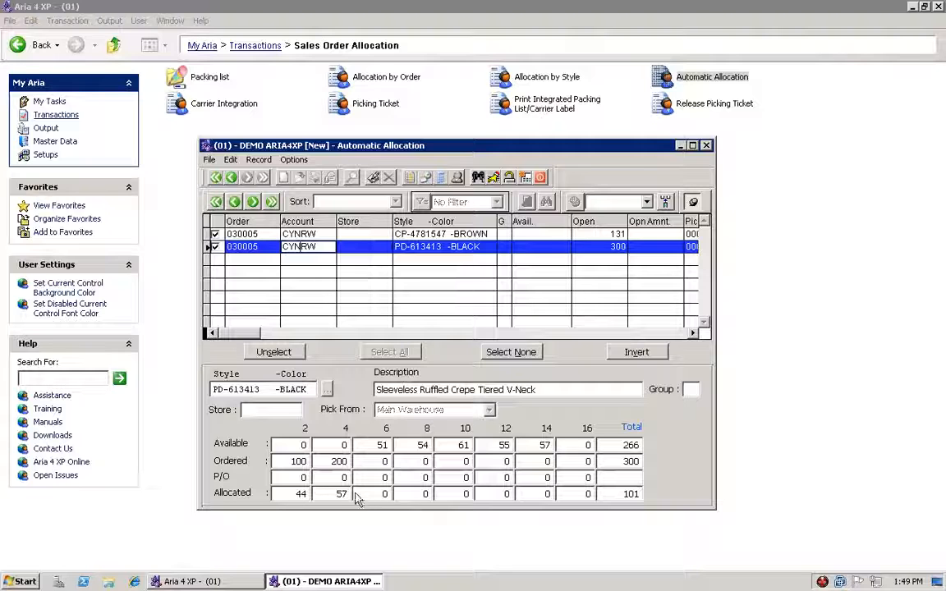
pyautogui.click(301, 234)
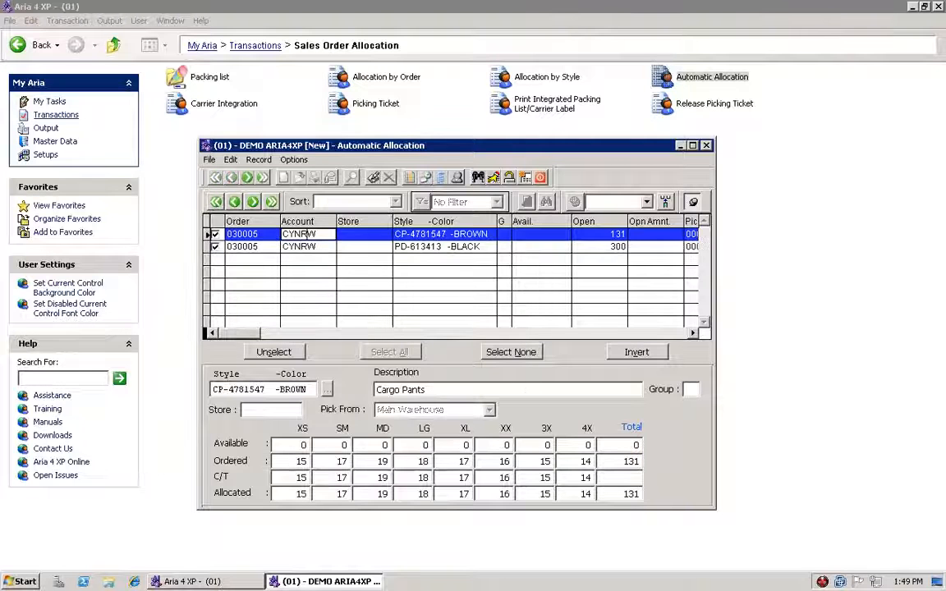
pyautogui.click(307, 247)
pyautogui.click(300, 493)
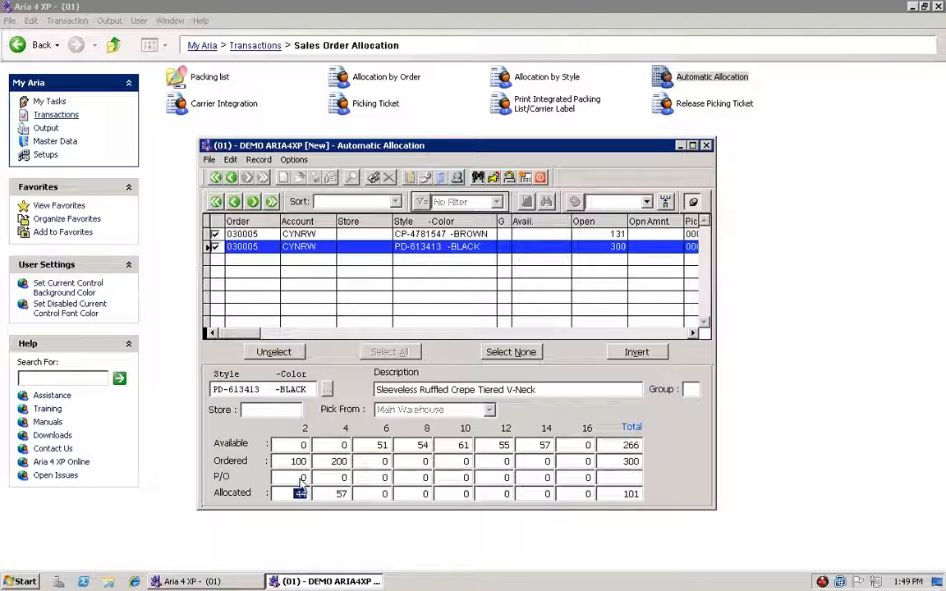
pyautogui.moveTo(328, 494); pyautogui.dragTo(348, 494)
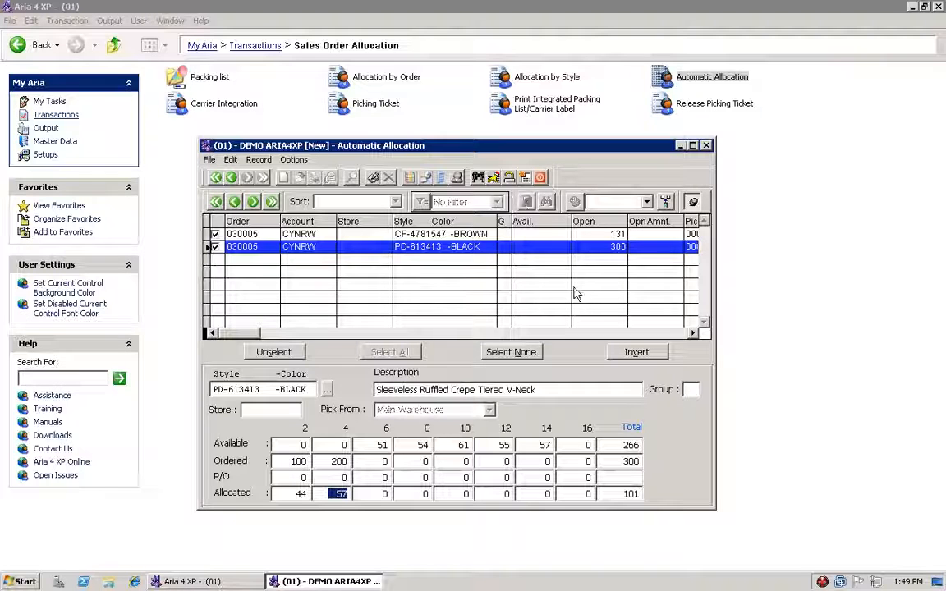
# Recheck both lines' pick tickets, and enlarge and reposition the Automatic Allocation window to fit the Pick Tkt column.
pyautogui.click(624, 333)
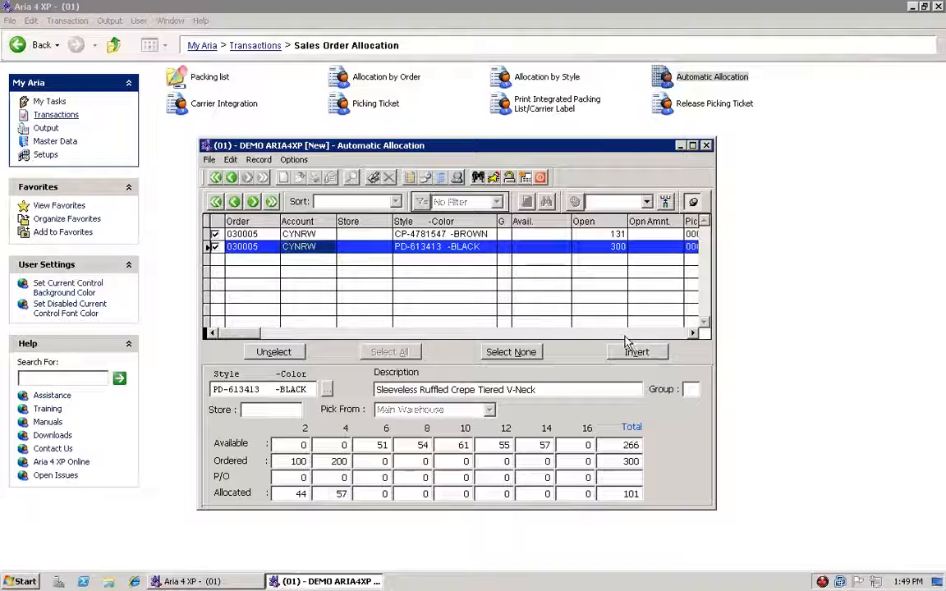
pyautogui.click(294, 234)
pyautogui.click(294, 247)
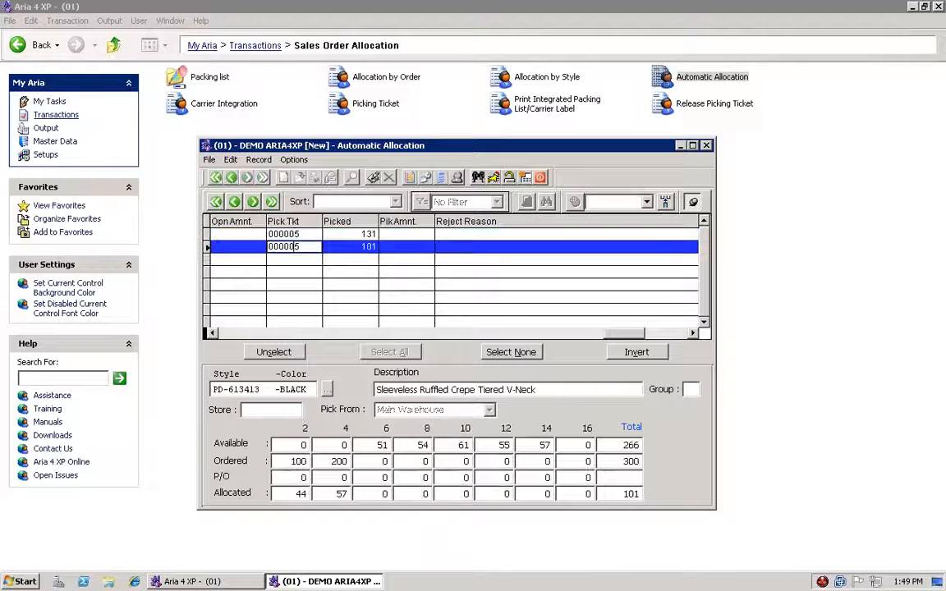
pyautogui.click(254, 334)
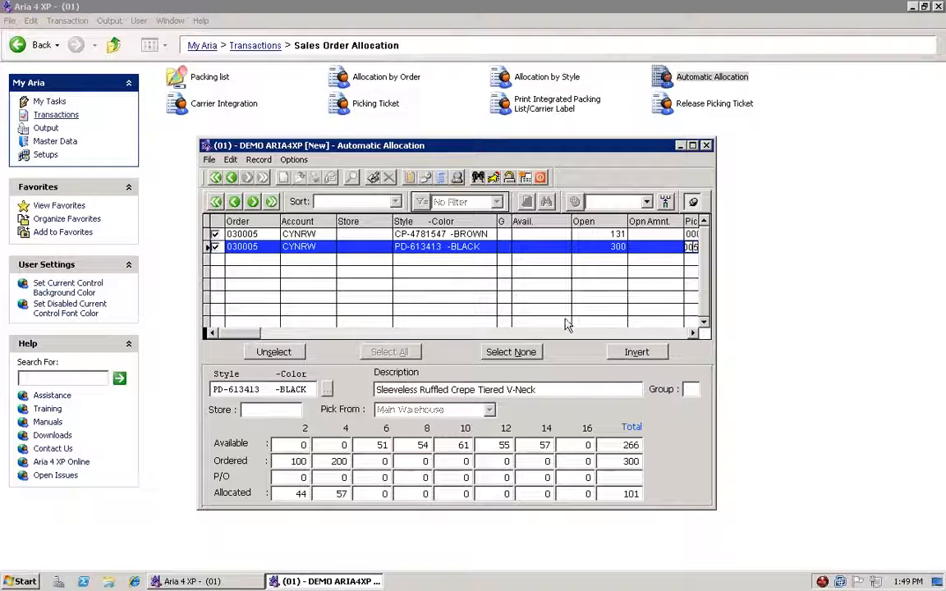
pyautogui.moveTo(715, 508); pyautogui.dragTo(777, 564)
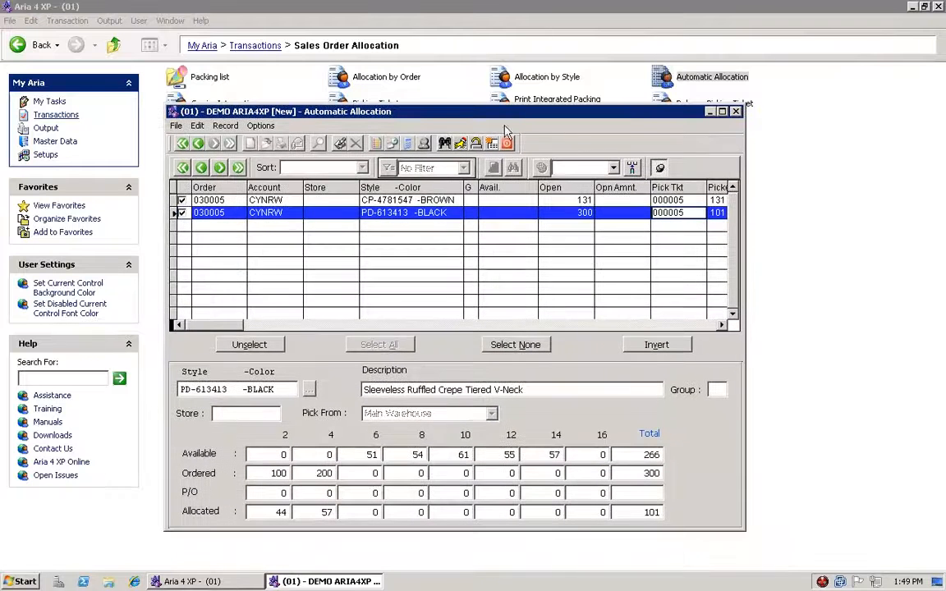
pyautogui.moveTo(516, 146); pyautogui.dragTo(484, 111)
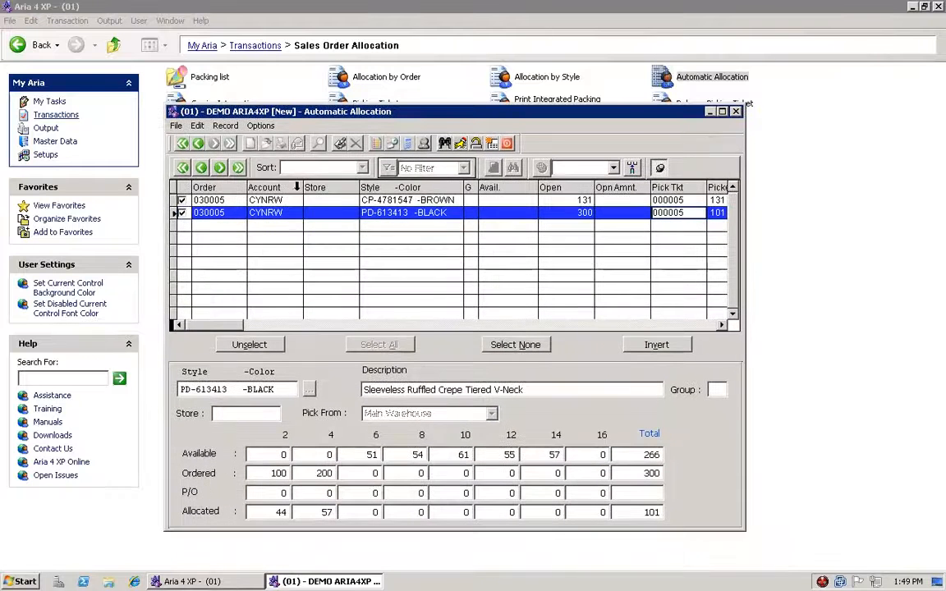
# Unselect the PD-613413 BLACK line, release the allocation of the CP-4781547 BROWN line, and check both lines' pick tickets.
pyautogui.click(182, 212)
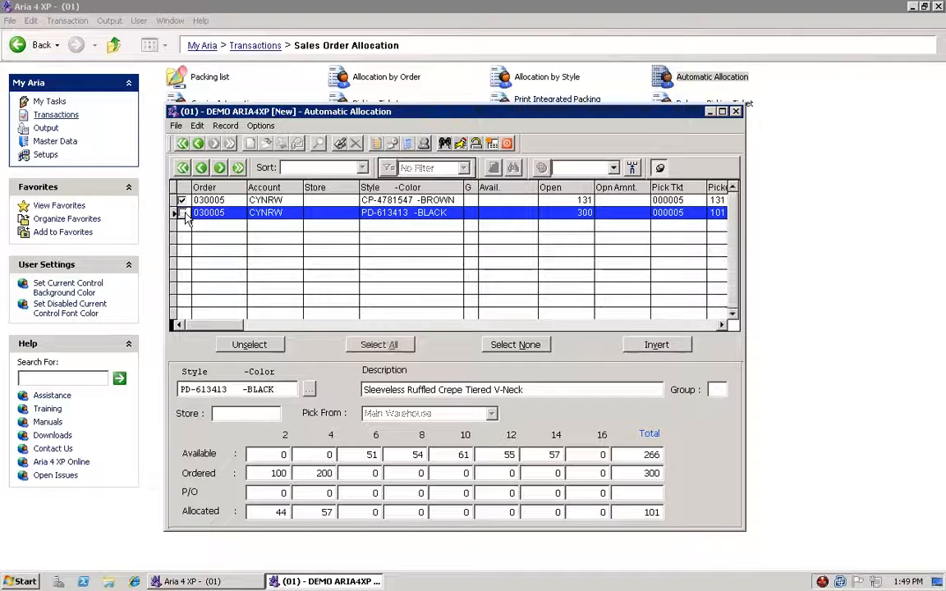
pyautogui.click(219, 201)
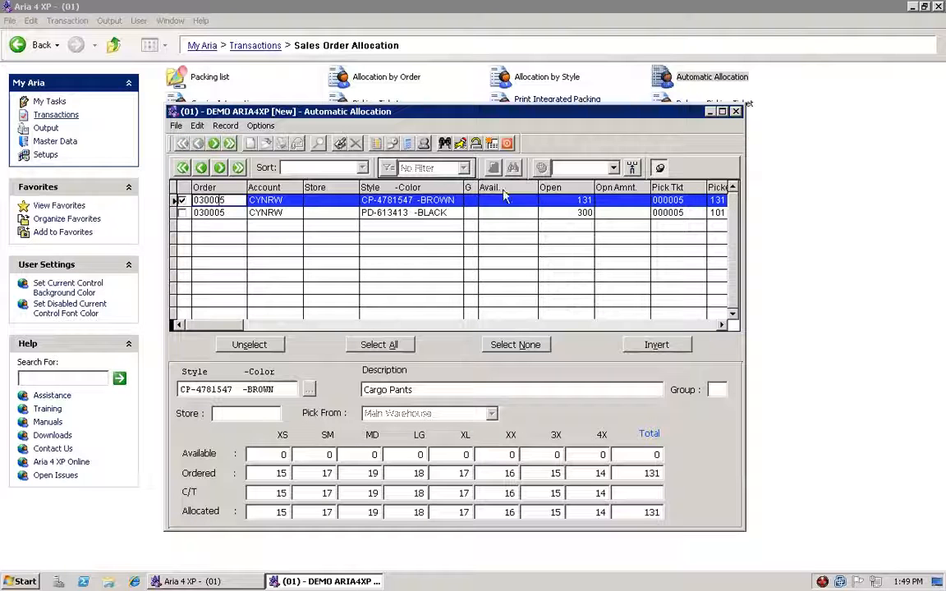
pyautogui.click(476, 145)
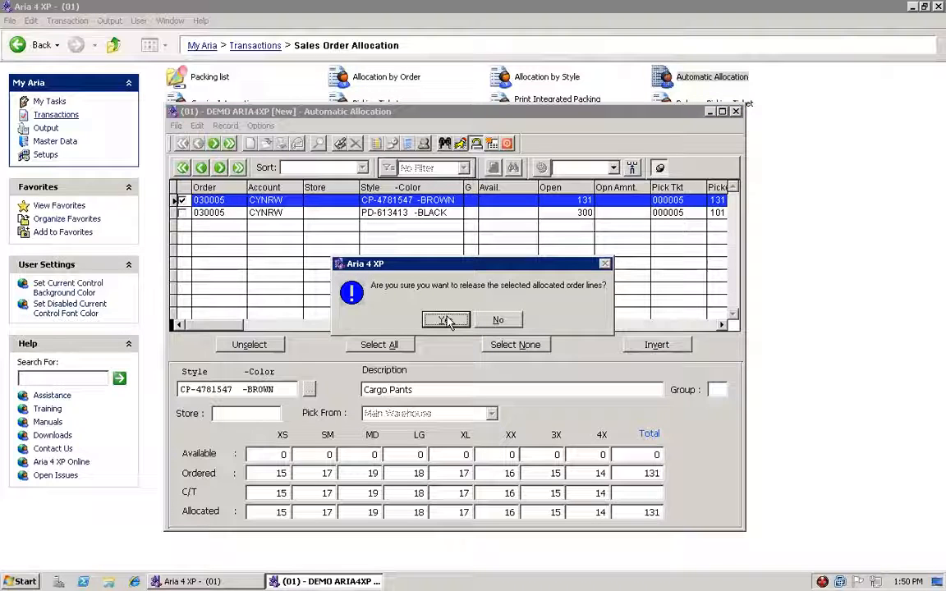
pyautogui.click(446, 320)
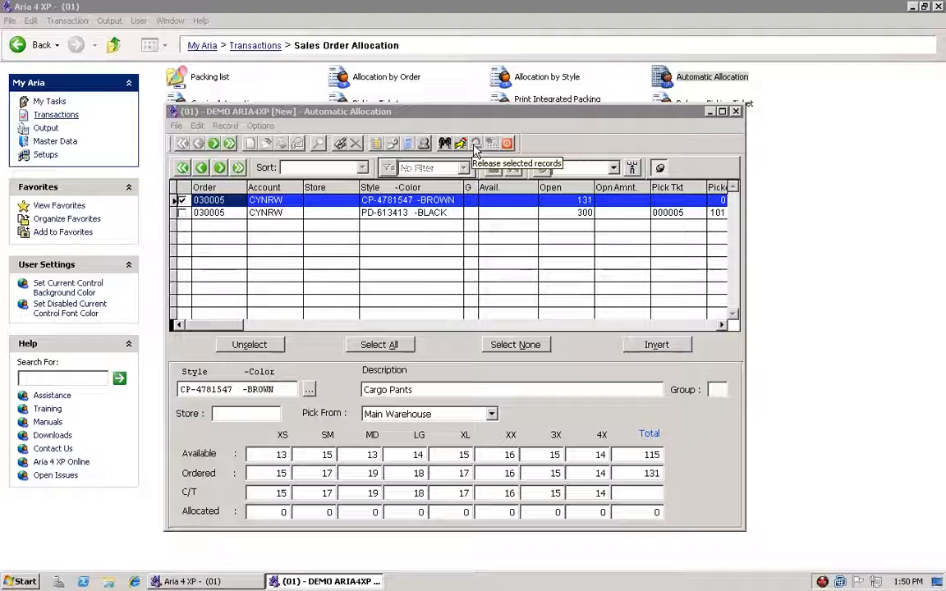
pyautogui.click(678, 200)
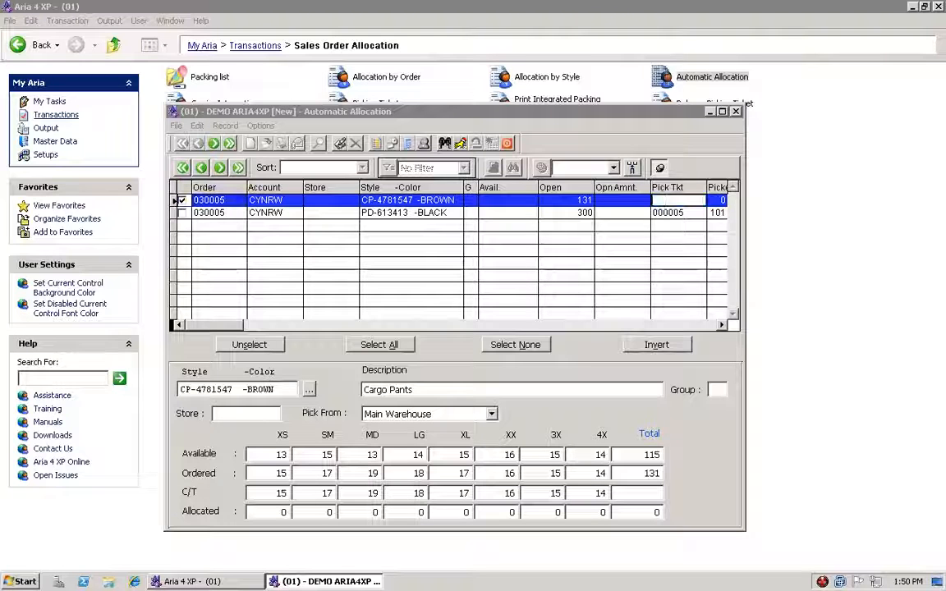
pyautogui.click(679, 213)
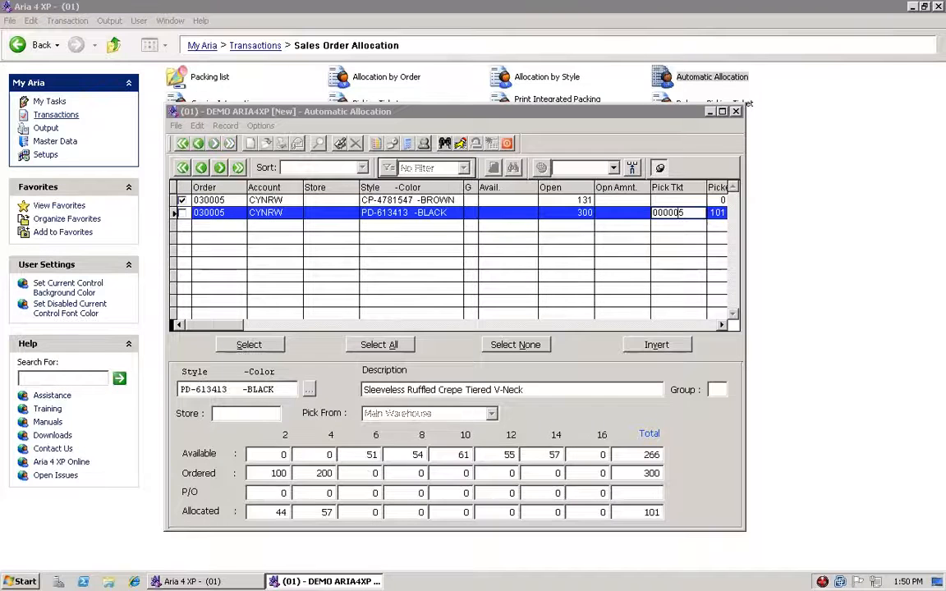
# Compare the available, ordered and allocated quantities by size on the CP-4781547 BROWN and PD-613413 BLACK order lines.
pyautogui.click(567, 201)
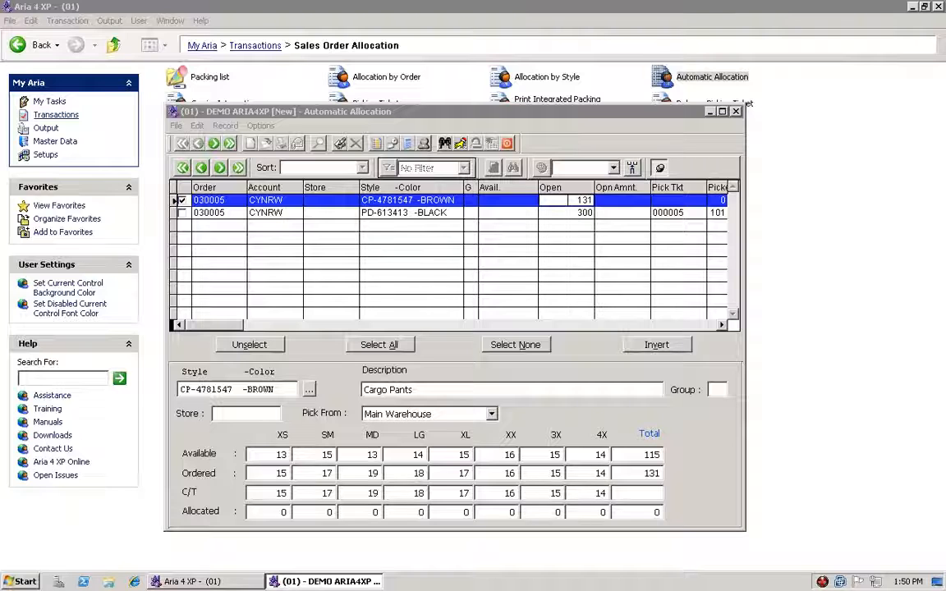
pyautogui.click(197, 213)
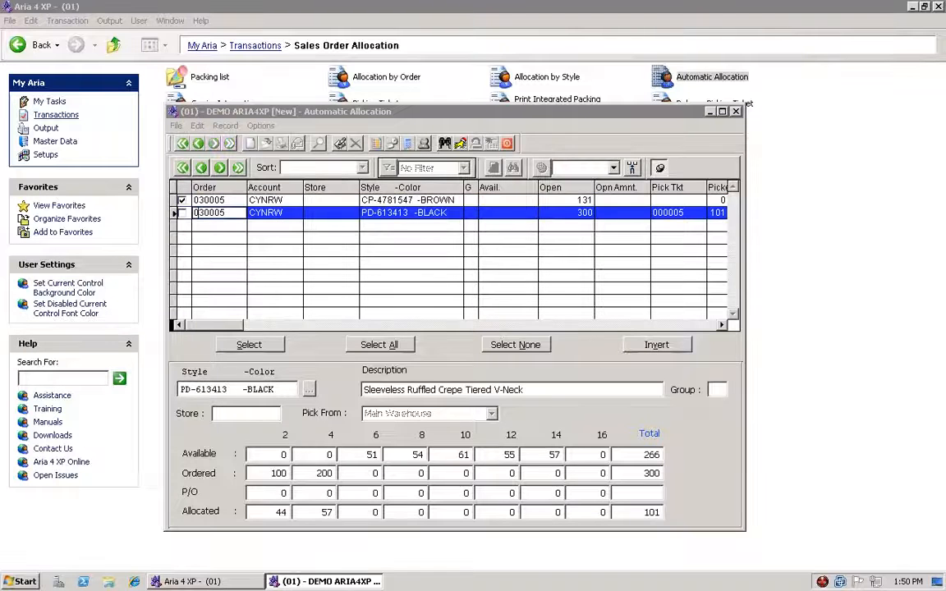
pyautogui.click(209, 201)
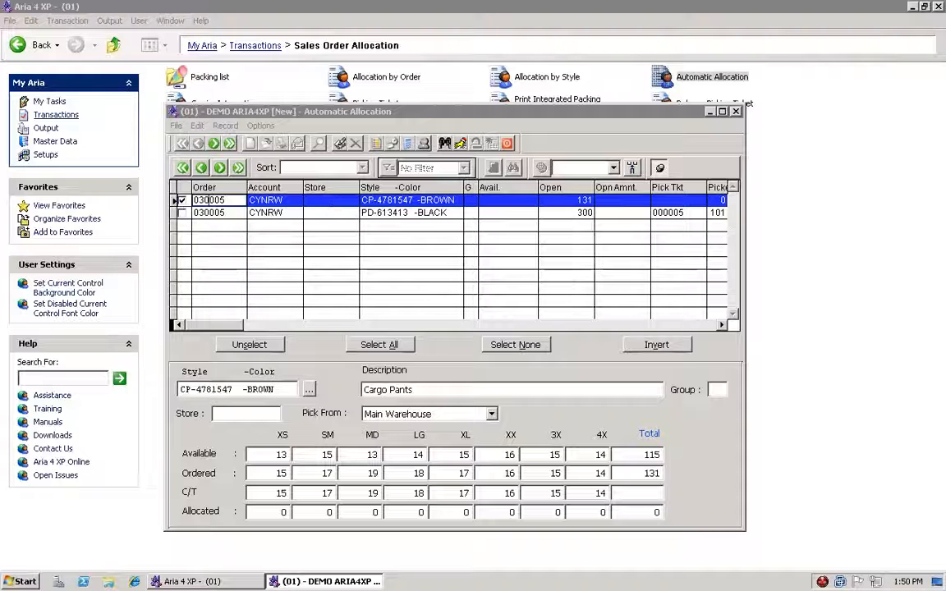
pyautogui.click(212, 212)
pyautogui.click(669, 200)
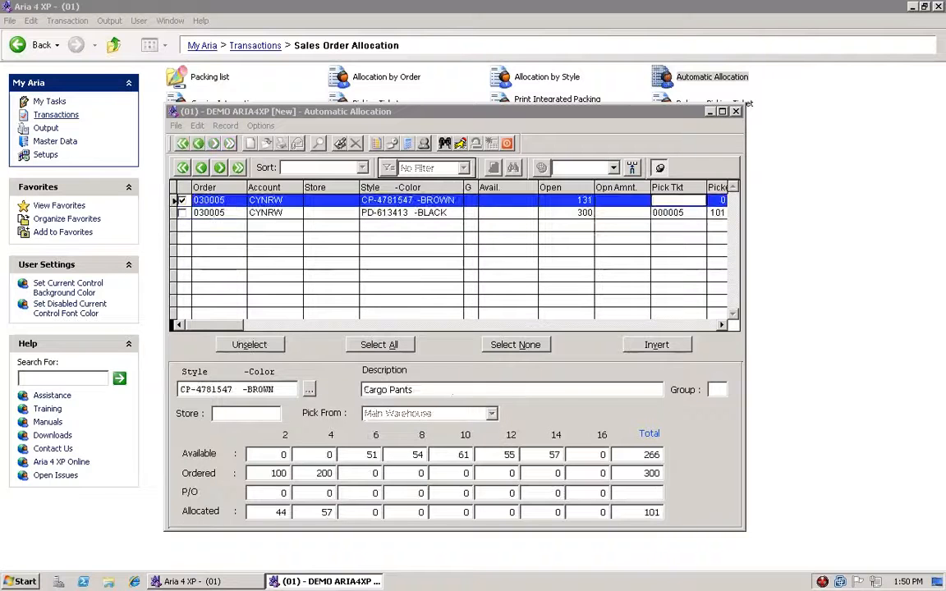
pyautogui.click(386, 212)
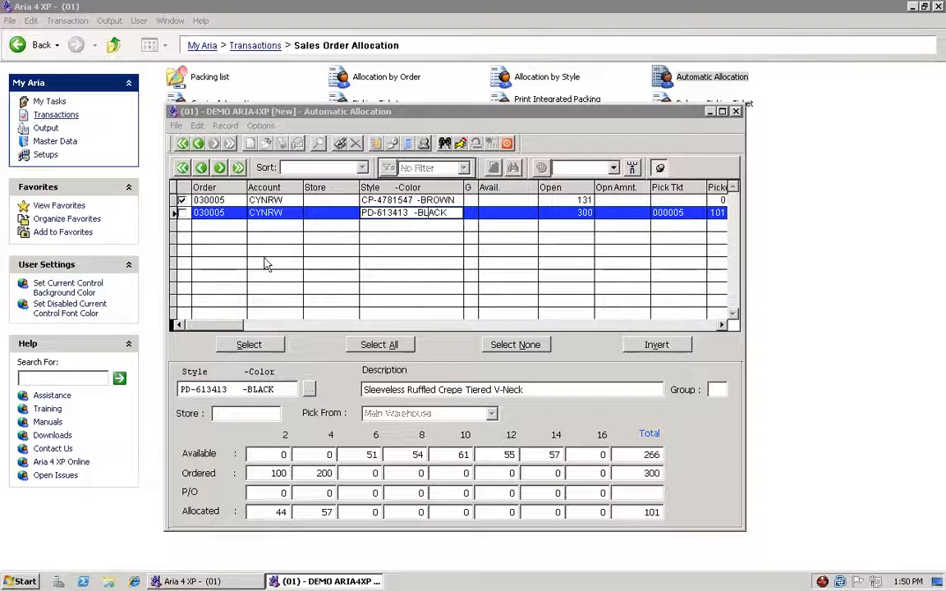
pyautogui.click(215, 200)
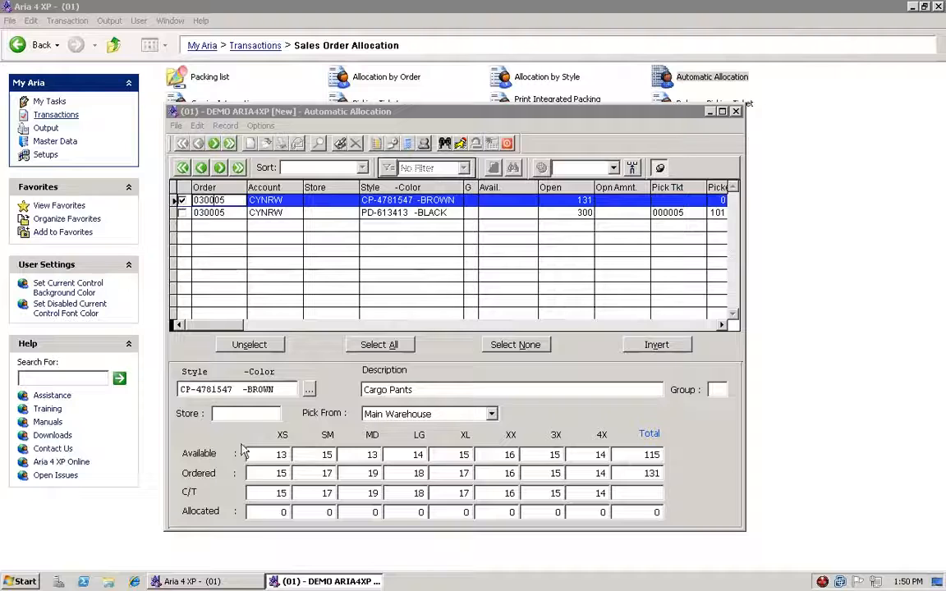
# Inspect the allocated quantities for sizes XS to MD on the CP-4781547 BROWN line, and check both lines' pick tickets and picked quantities.
pyautogui.click(264, 512)
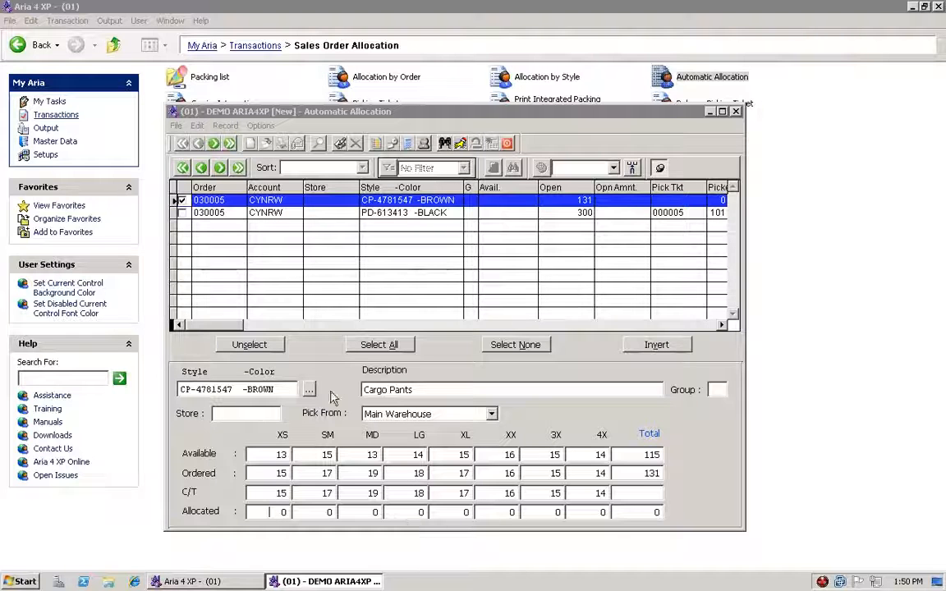
pyautogui.press('Tab')
pyautogui.press('Tab')
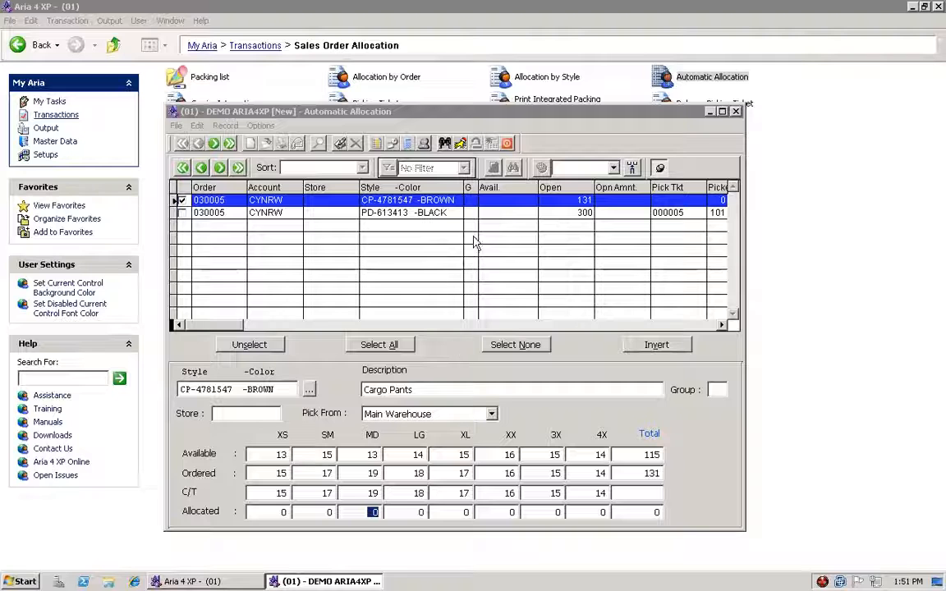
pyautogui.click(634, 327)
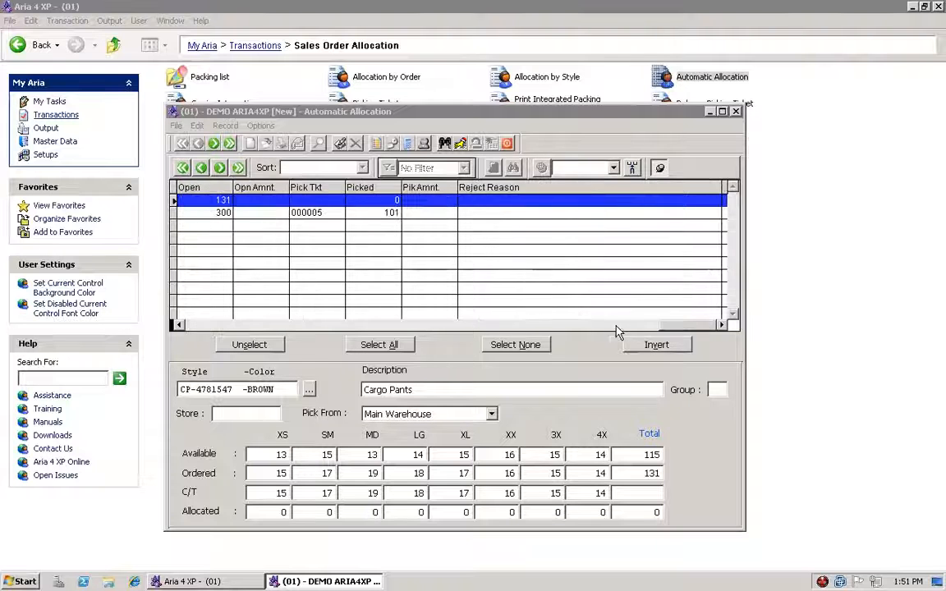
pyautogui.click(328, 326)
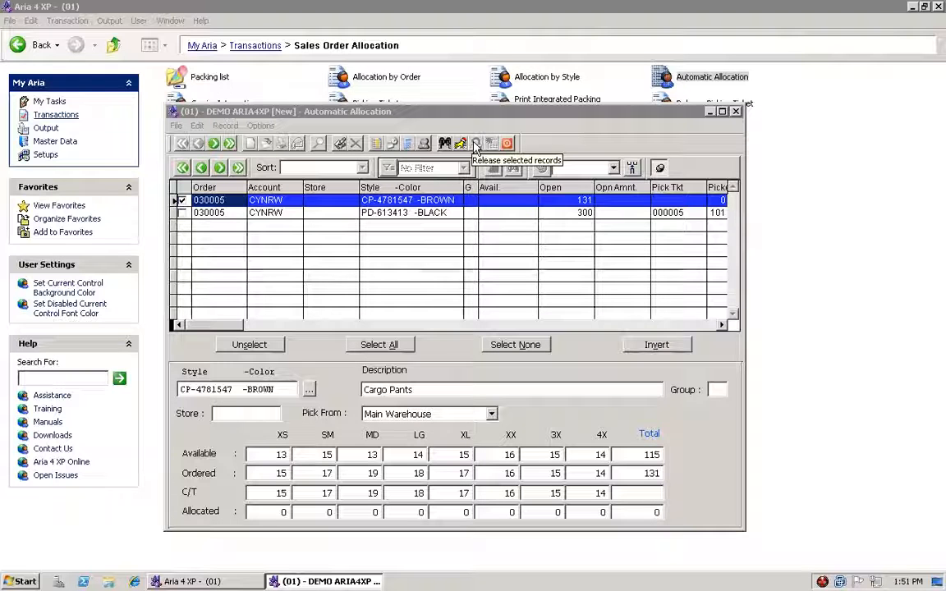
# Select the PD-613413 BLACK line, release its allocation, and check both lines' pick ticket, picked quantity and reject reason.
pyautogui.click(184, 214)
pyautogui.click(184, 214)
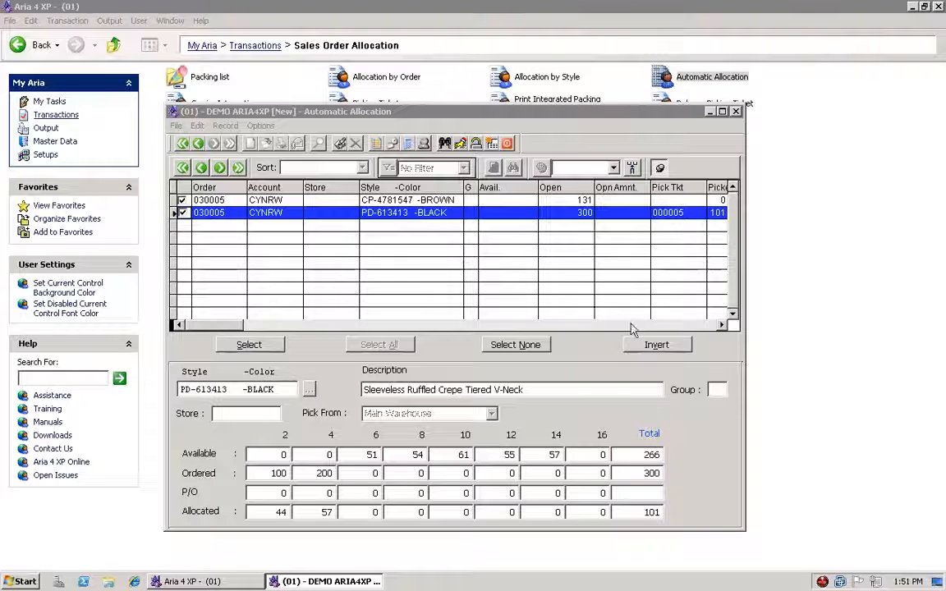
pyautogui.click(476, 145)
pyautogui.click(435, 318)
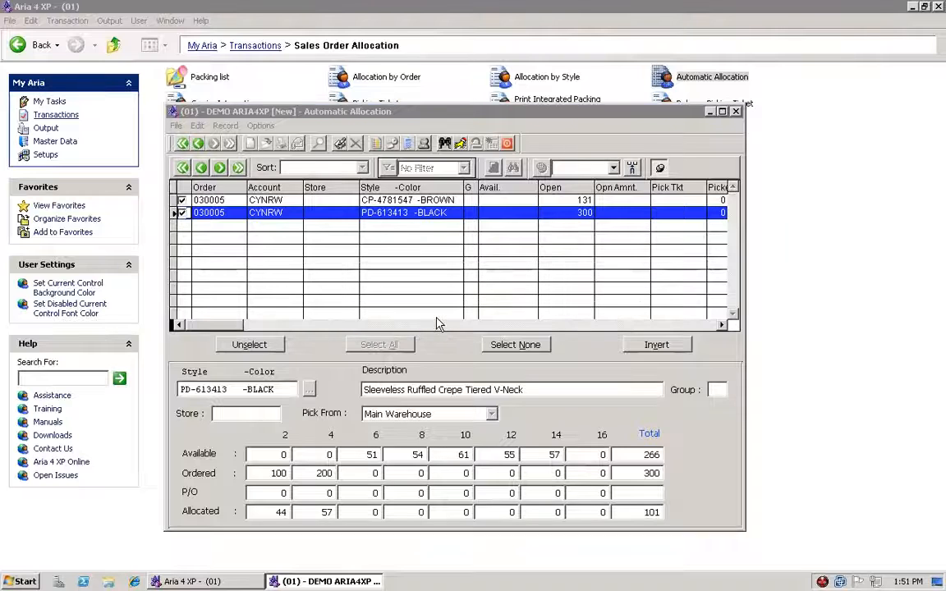
pyautogui.click(645, 325)
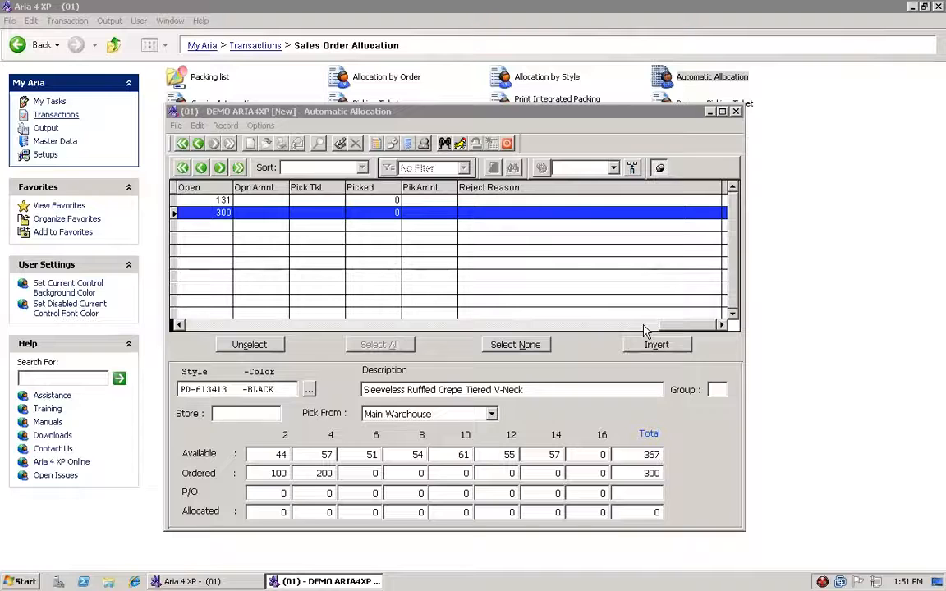
pyautogui.click(238, 326)
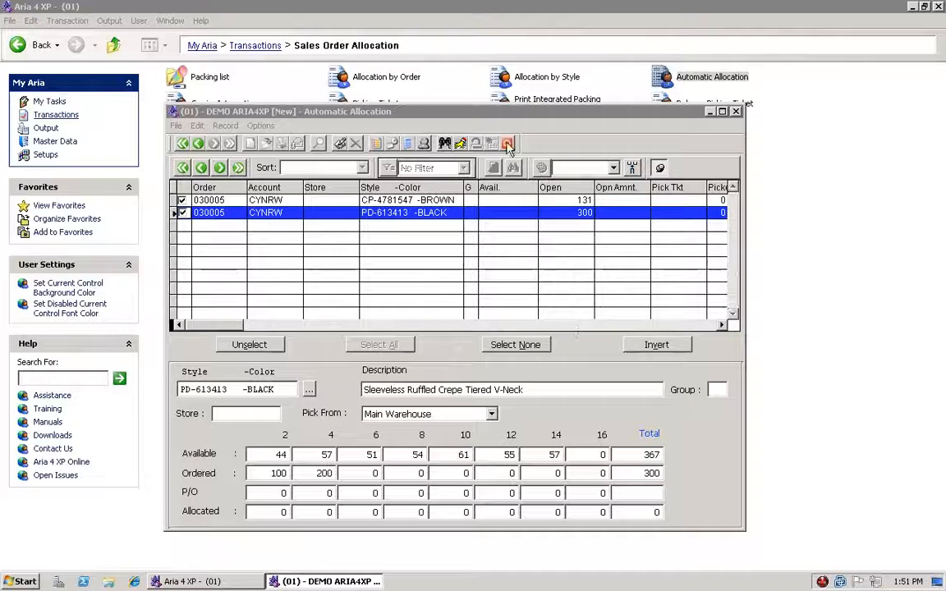
# Reopen the automatic allocation selection criteria, set Select by to Style and then Order, and view the order number list without choosing one.
pyautogui.click(444, 144)
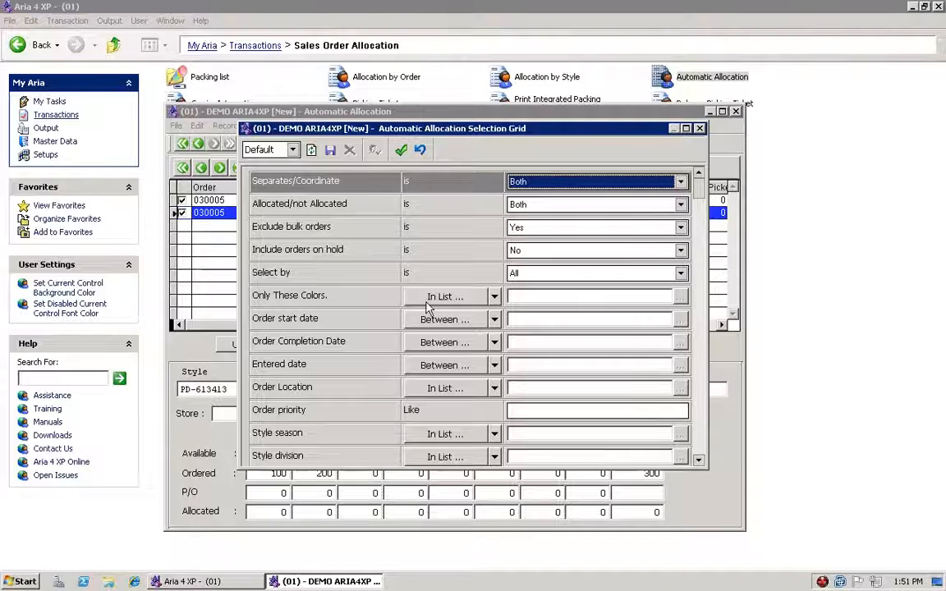
pyautogui.click(536, 274)
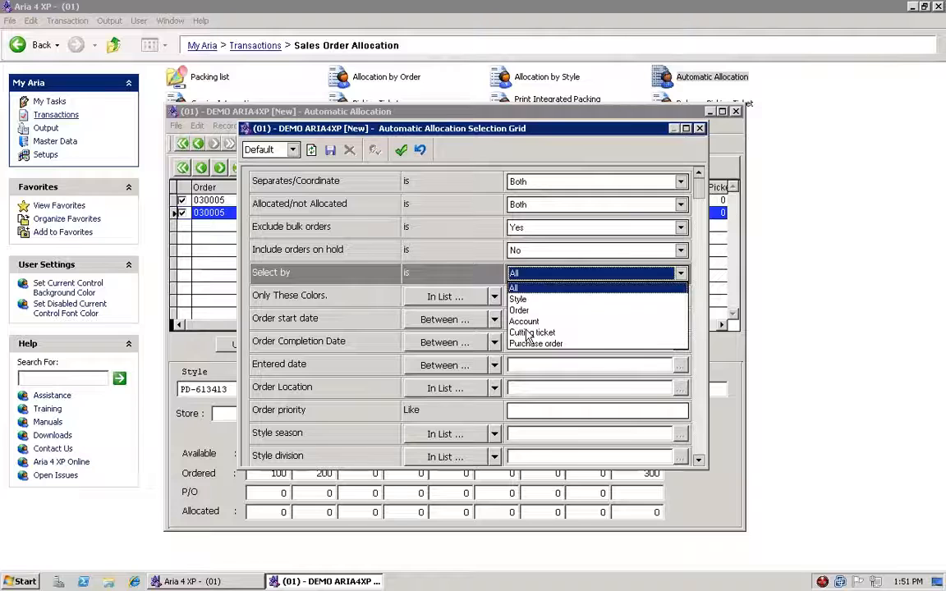
pyautogui.click(528, 300)
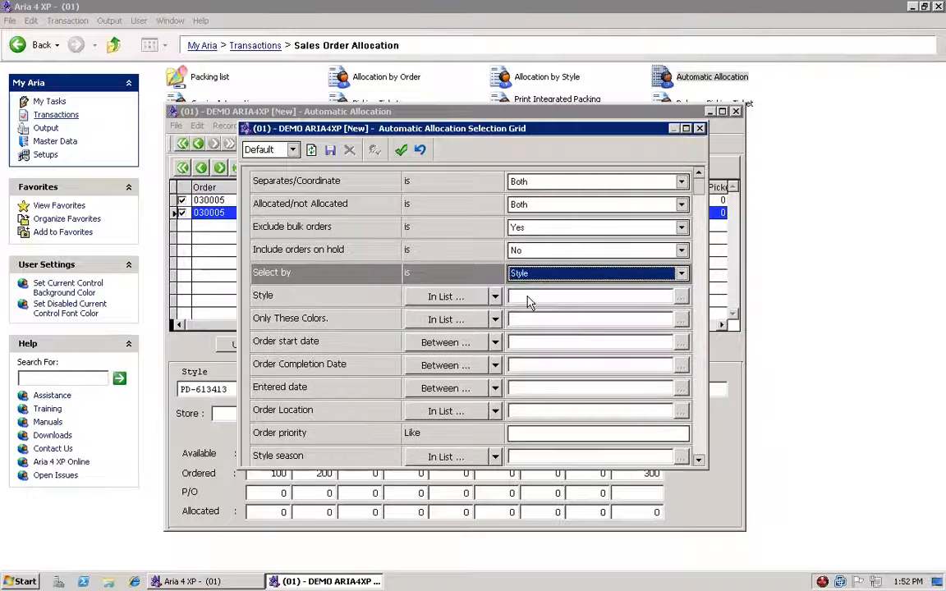
pyautogui.click(540, 278)
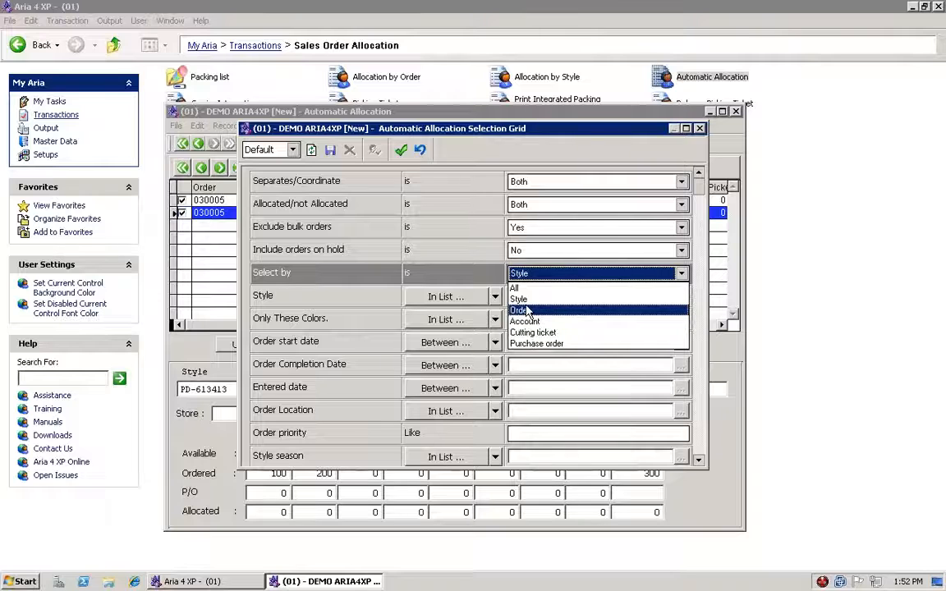
pyautogui.click(522, 310)
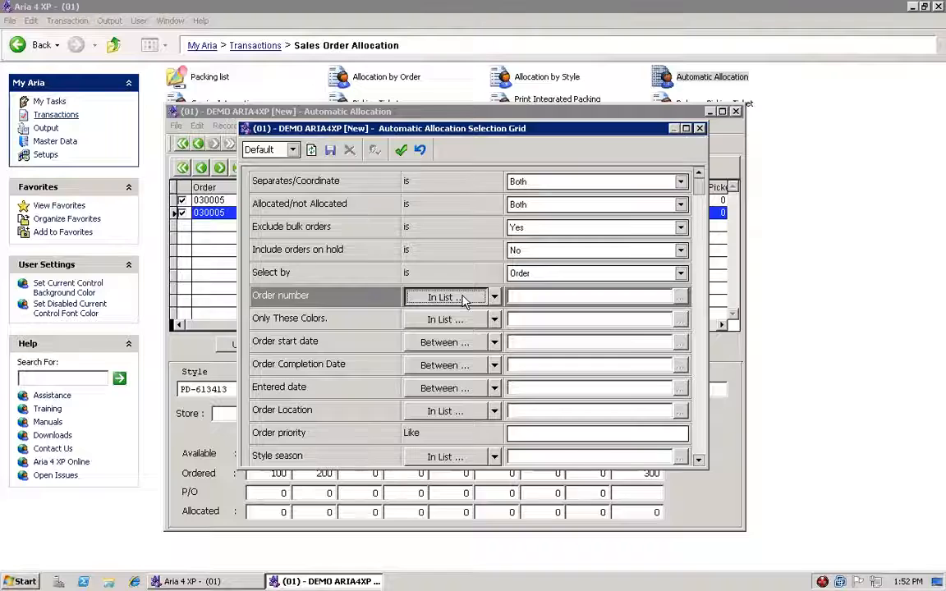
pyautogui.click(464, 301)
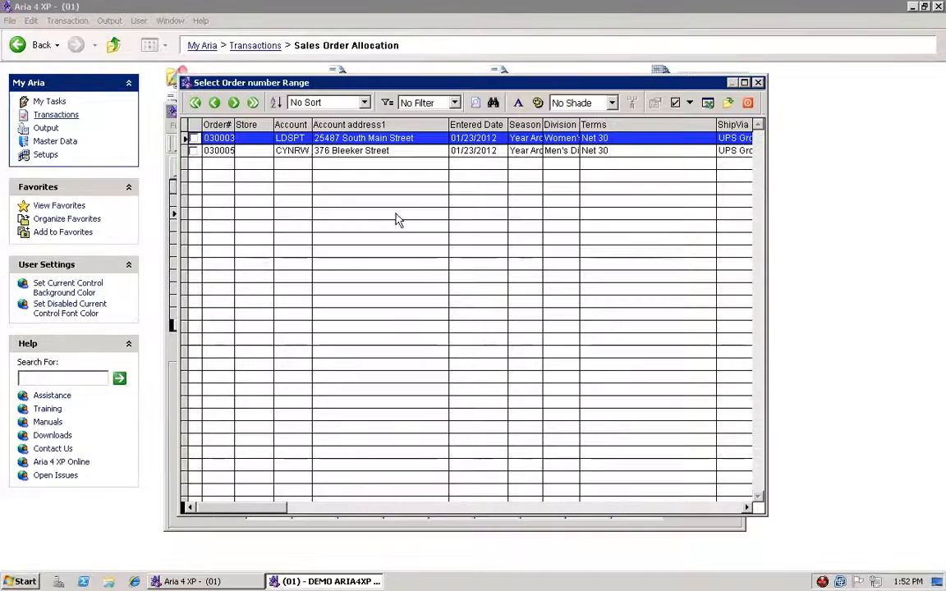
pyautogui.click(747, 105)
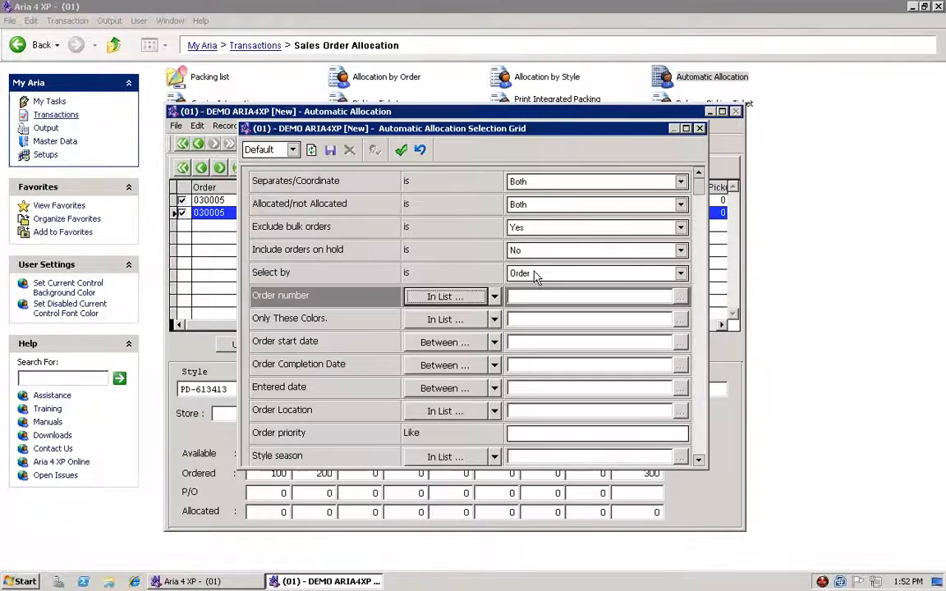
# Set Select by to Style, view the style list without choosing one, and close the selection grid and Automatic Allocation.
pyautogui.click(534, 276)
pyautogui.click(532, 295)
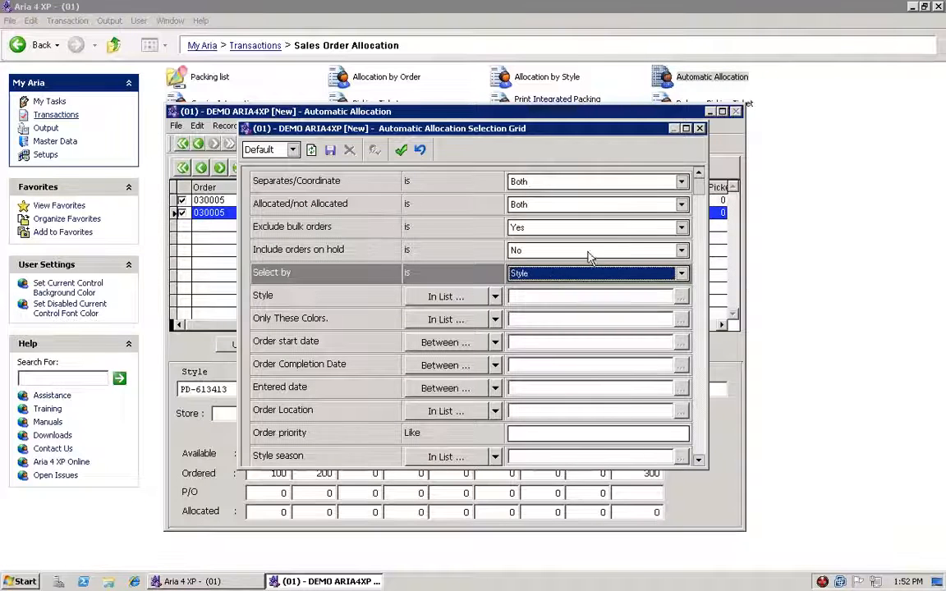
pyautogui.click(448, 296)
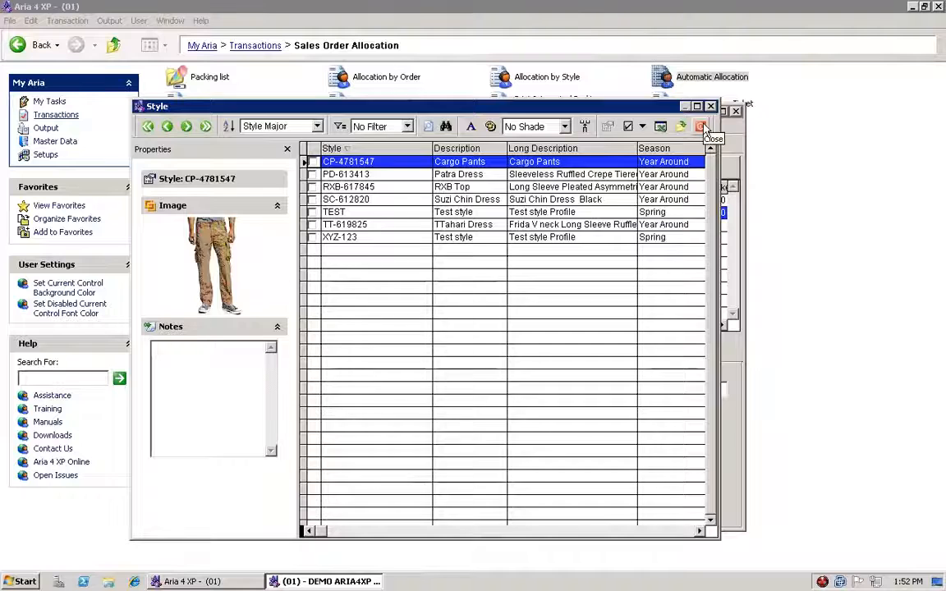
pyautogui.click(704, 127)
pyautogui.click(698, 128)
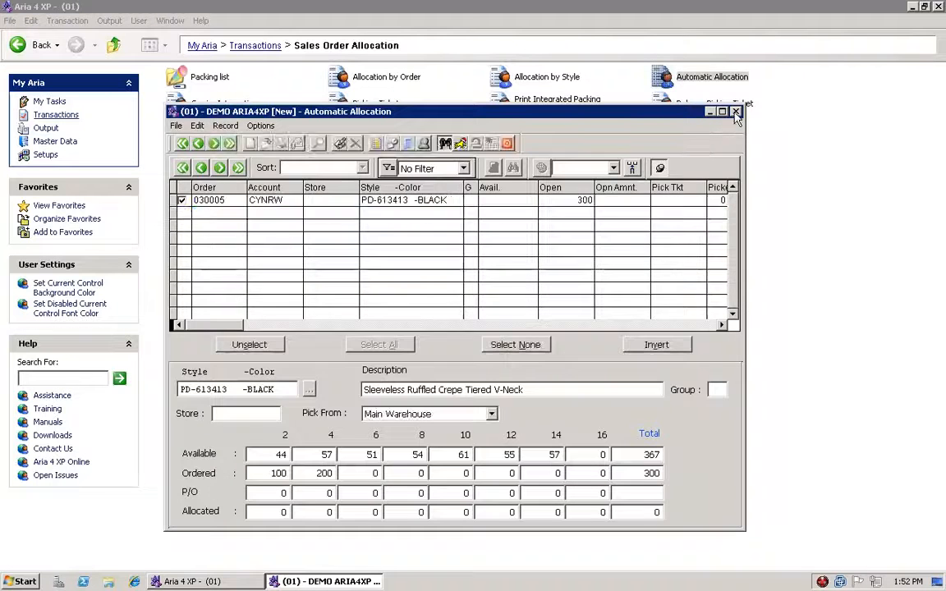
pyautogui.click(736, 112)
# Switch to the SSC2-Handout-PDF document in Adobe Reader and page through Section III on releasing allocation, up to page 13.
pyautogui.click(592, 7)
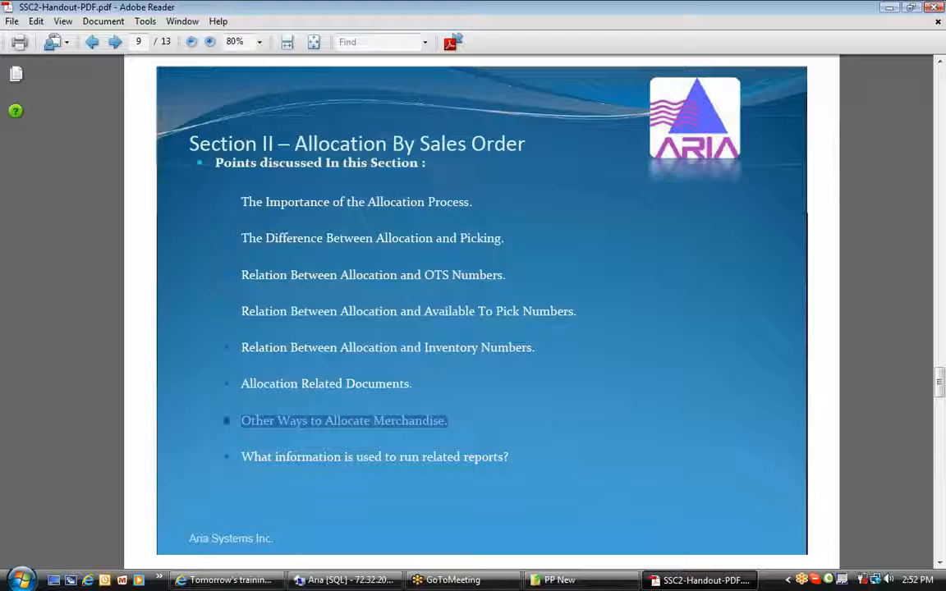
pyautogui.click(114, 42)
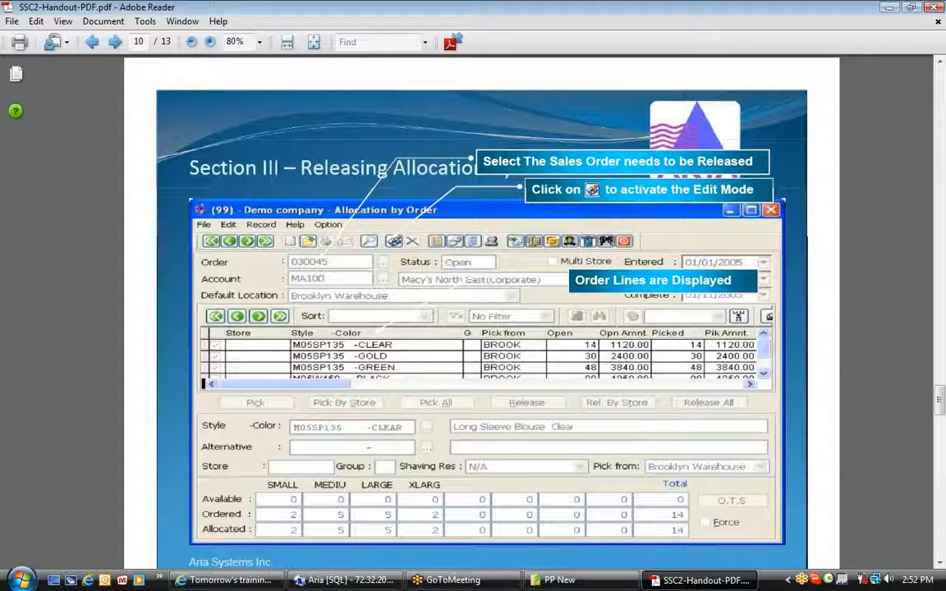
pyautogui.click(115, 42)
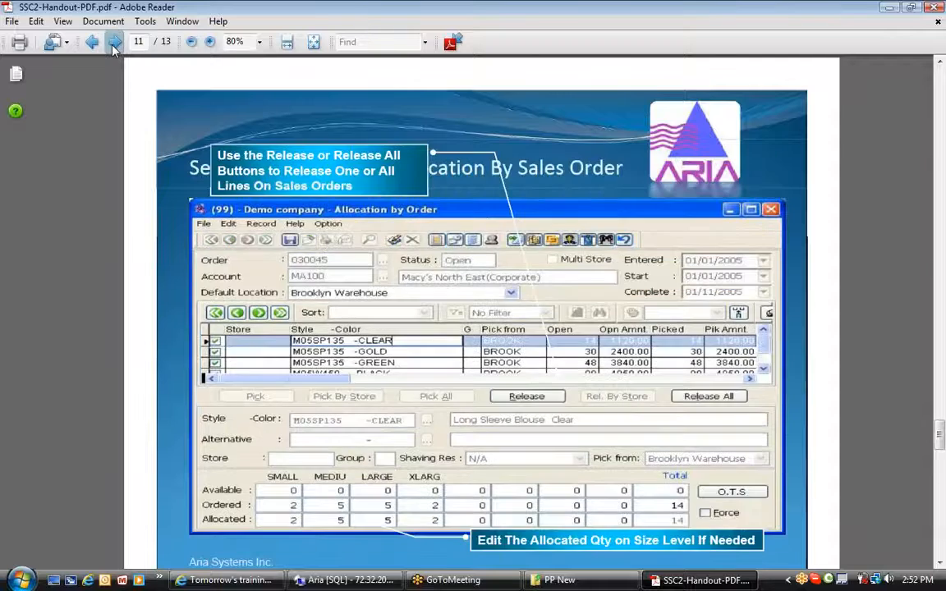
pyautogui.click(113, 46)
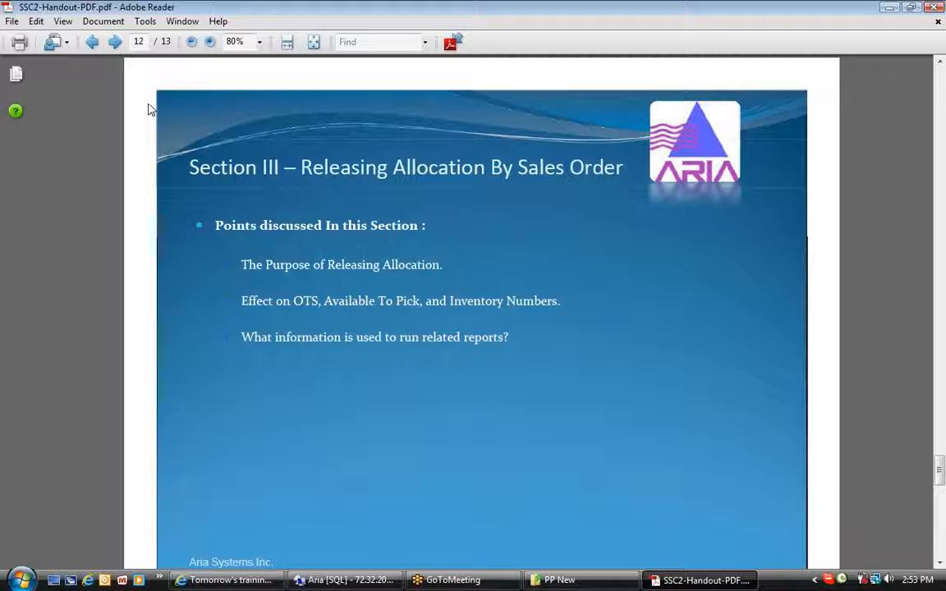
pyautogui.click(112, 42)
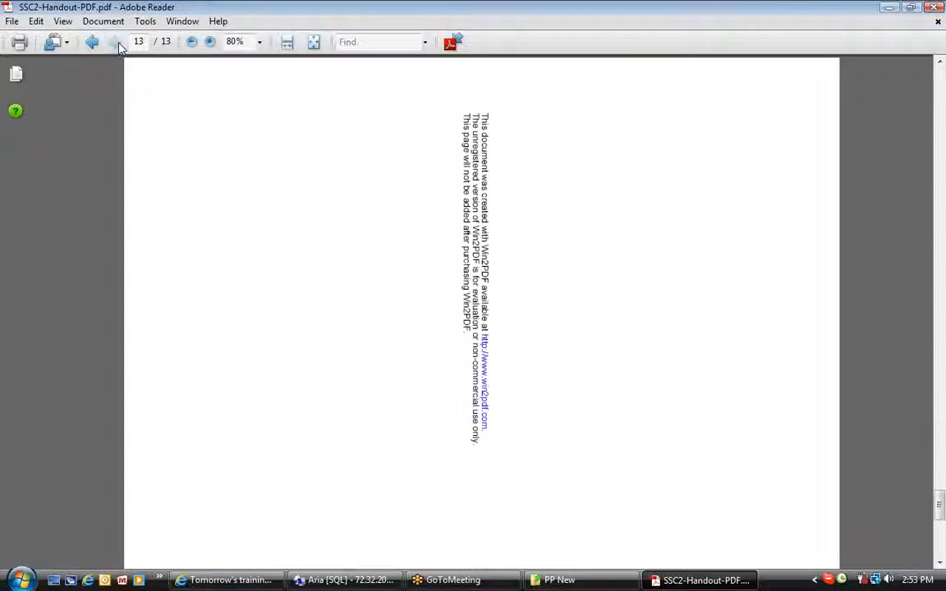